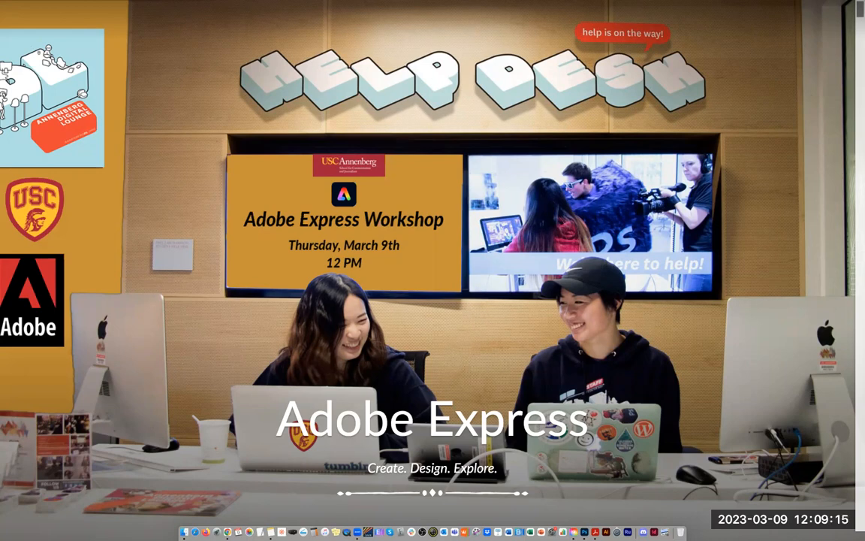
{"action": "scroll", "coordinate": [835, 216], "scroll_direction": "down", "scroll_amount": 2}
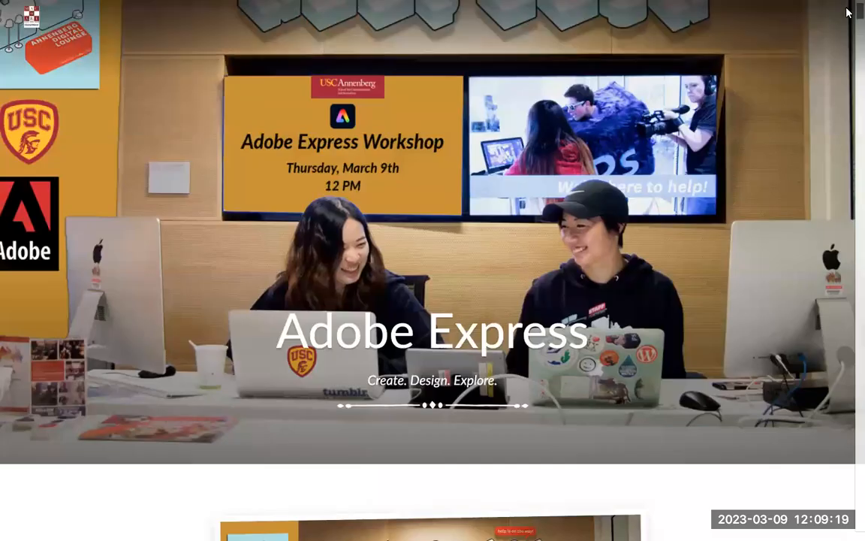
{"action": "scroll", "coordinate": [847, 8], "scroll_direction": "up", "scroll_amount": 2}
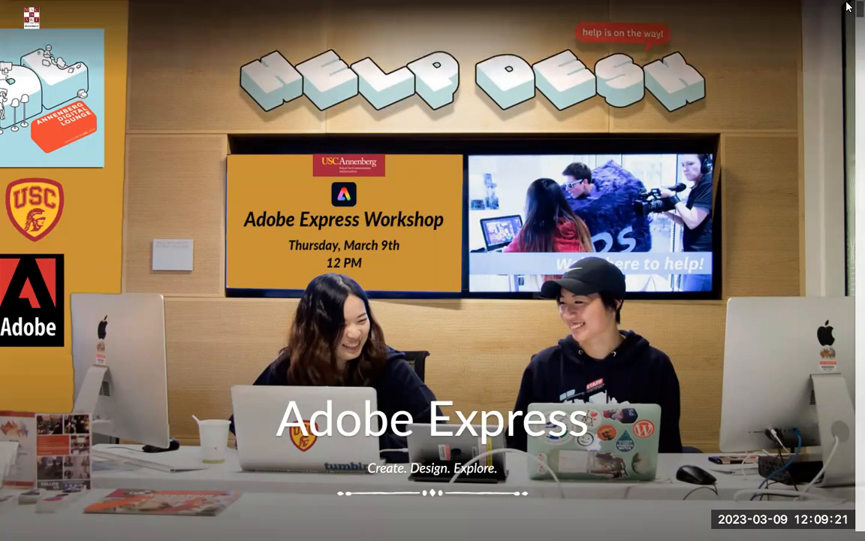
{"action": "mouse_move", "coordinate": [847, 6]}
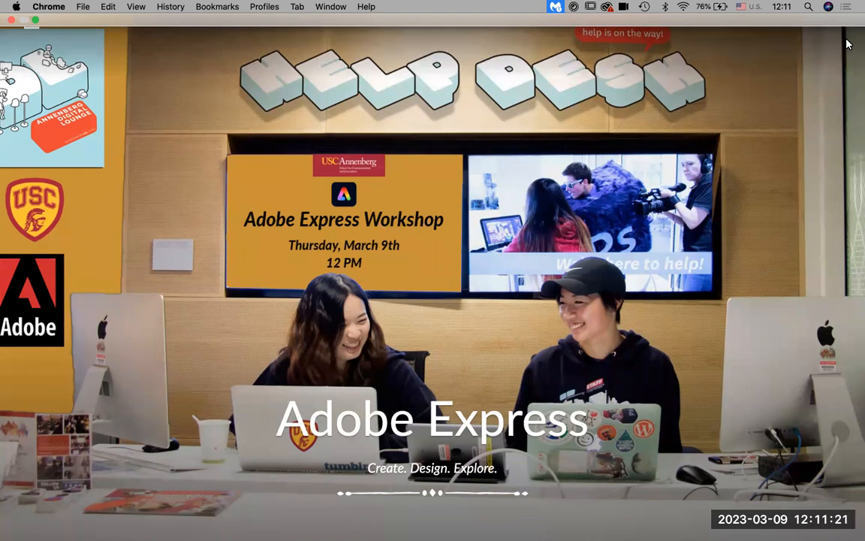
Look over the workshop page's opening part, from the event details and QR code to the football sample post
{"action": "scroll", "coordinate": [847, 94], "scroll_direction": "down", "scroll_amount": 10}
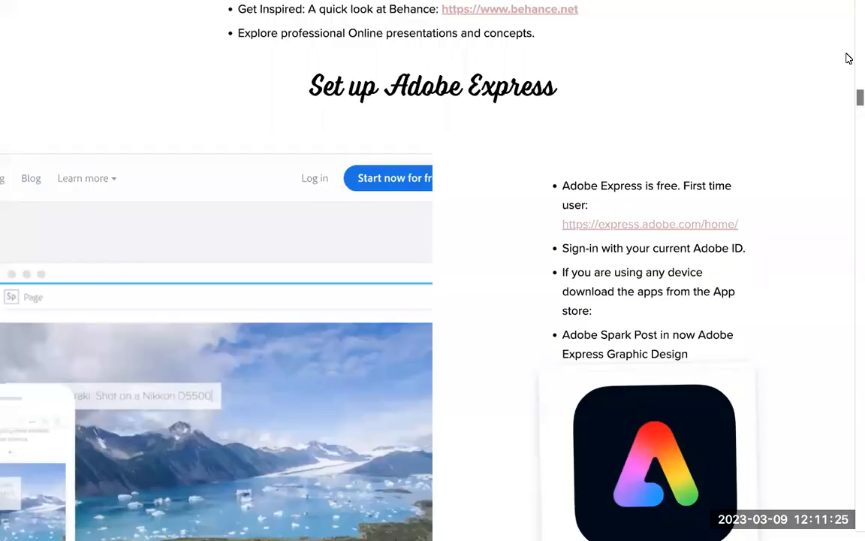
{"action": "scroll", "coordinate": [847, 56], "scroll_direction": "up", "scroll_amount": 10}
{"action": "scroll", "coordinate": [847, 21], "scroll_direction": "up", "scroll_amount": 8}
{"action": "scroll", "coordinate": [849, 28], "scroll_direction": "down", "scroll_amount": 6}
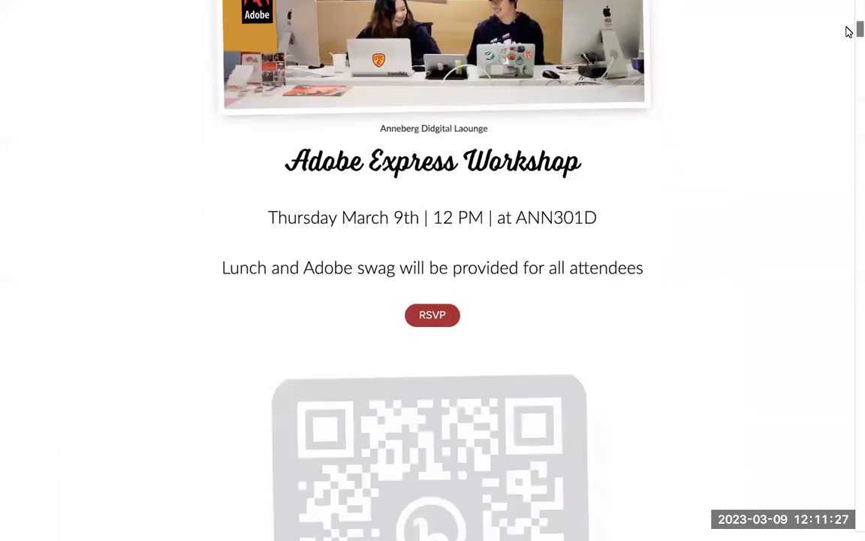
{"action": "scroll", "coordinate": [848, 33], "scroll_direction": "down", "scroll_amount": 8}
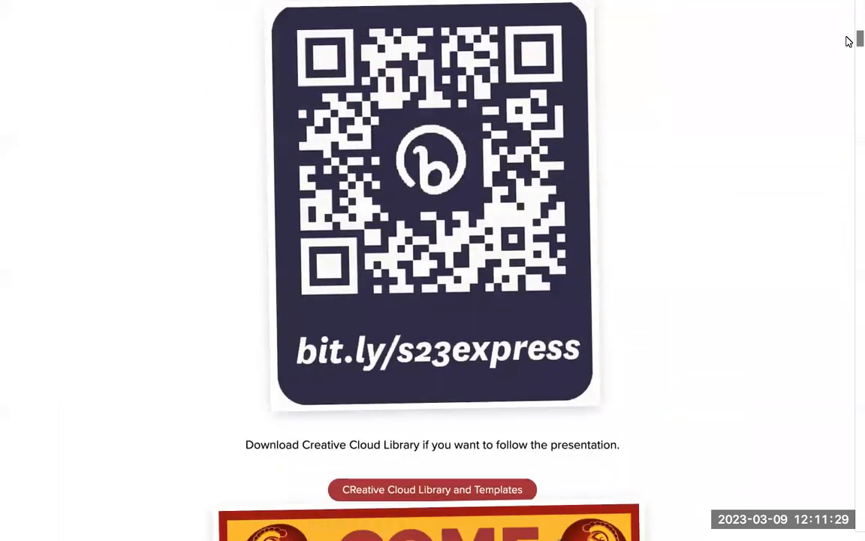
{"action": "scroll", "coordinate": [849, 52], "scroll_direction": "down", "scroll_amount": 2}
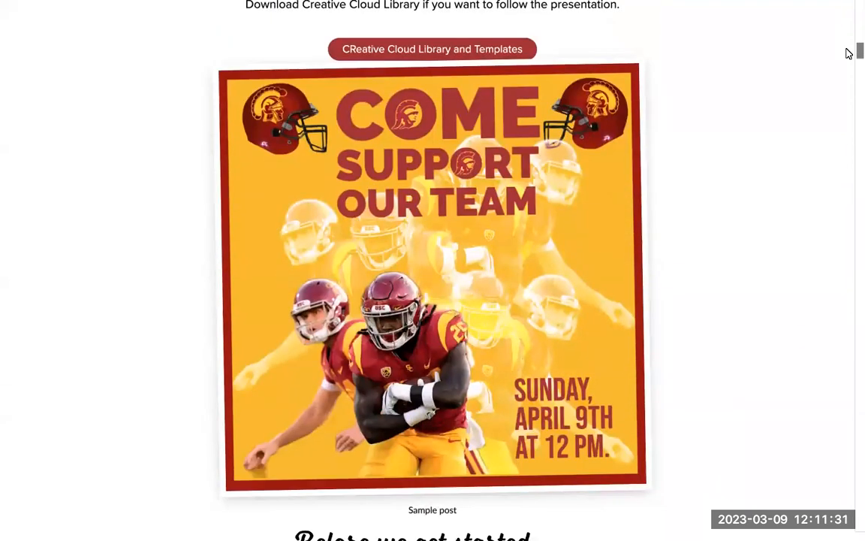
{"action": "scroll", "coordinate": [849, 54], "scroll_direction": "up", "scroll_amount": 1}
{"action": "scroll", "coordinate": [849, 54], "scroll_direction": "down", "scroll_amount": 1}
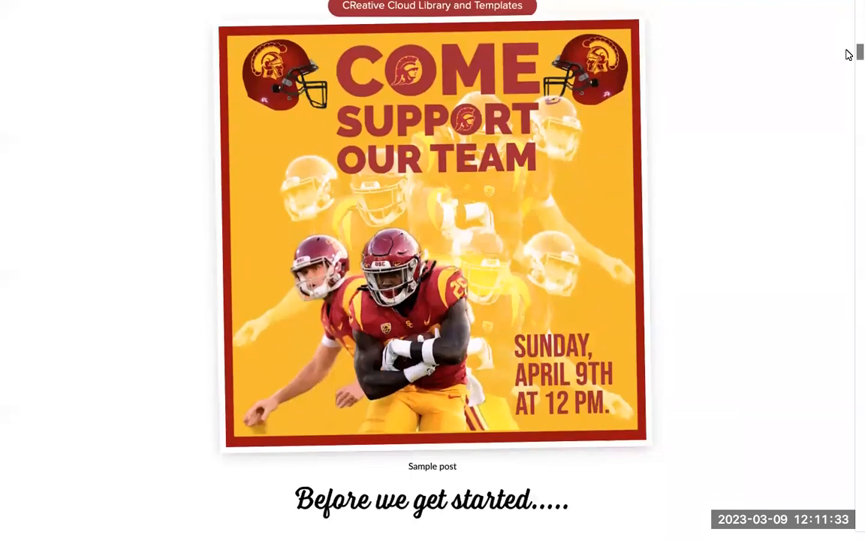
{"action": "scroll", "coordinate": [848, 54], "scroll_direction": "up", "scroll_amount": 1}
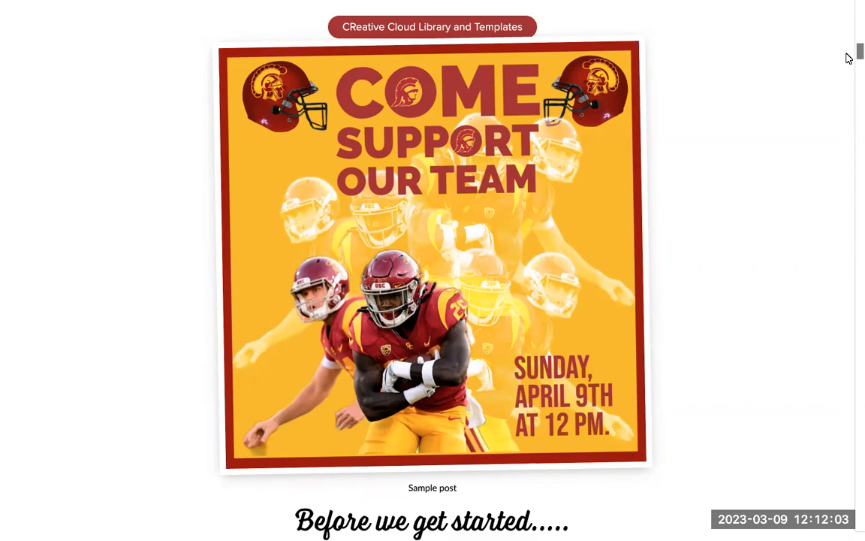
{"action": "scroll", "coordinate": [848, 54], "scroll_direction": "down", "scroll_amount": 6}
{"action": "scroll", "coordinate": [849, 66], "scroll_direction": "down", "scroll_amount": 4}
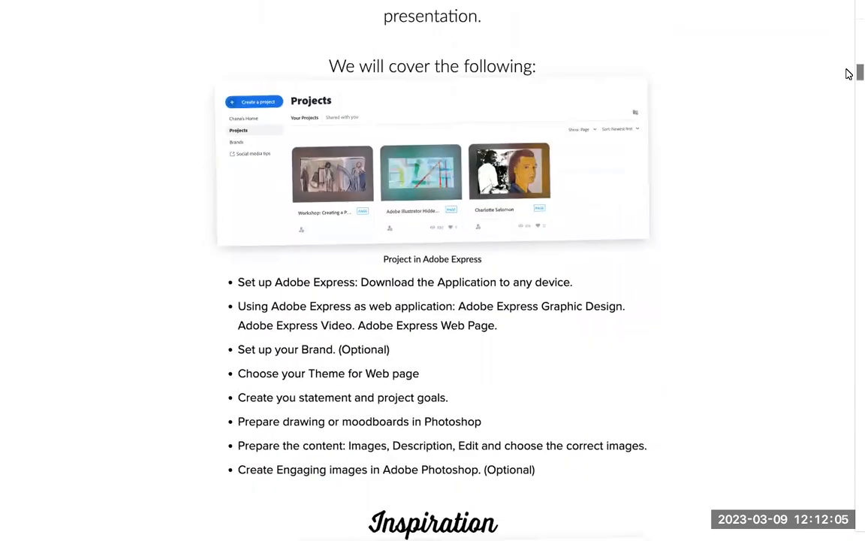
{"action": "scroll", "coordinate": [849, 60], "scroll_direction": "up", "scroll_amount": 5}
{"action": "scroll", "coordinate": [849, 59], "scroll_direction": "up", "scroll_amount": 5}
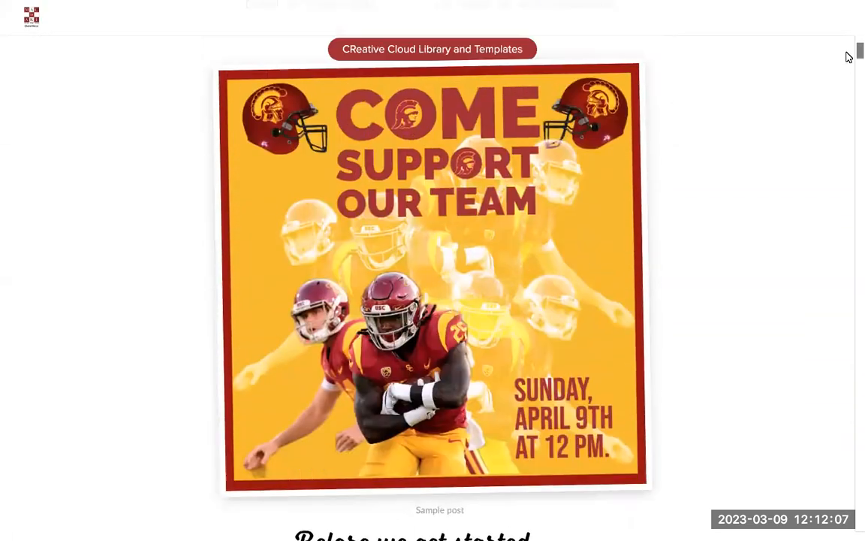
Read the workshop page's introduction and topic list, including the Inspiration suggestions
{"action": "scroll", "coordinate": [849, 61], "scroll_direction": "down", "scroll_amount": 4}
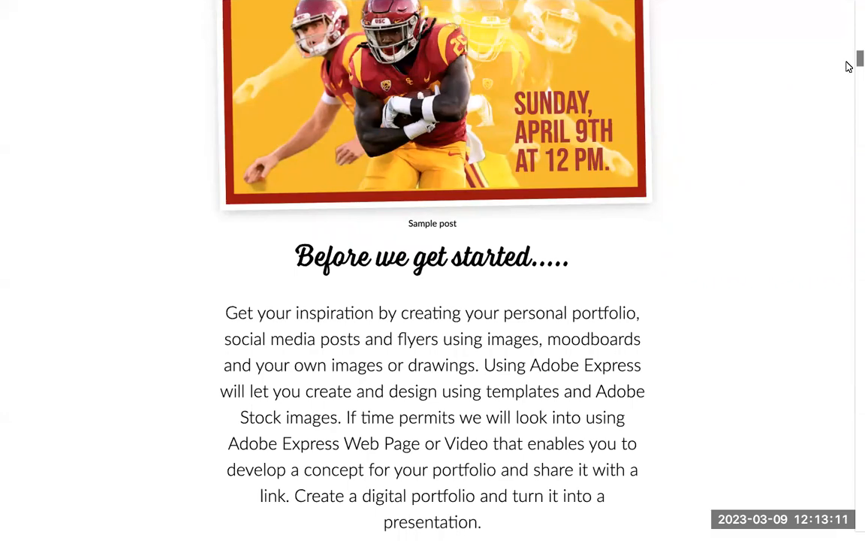
{"action": "scroll", "coordinate": [848, 75], "scroll_direction": "down", "scroll_amount": 15}
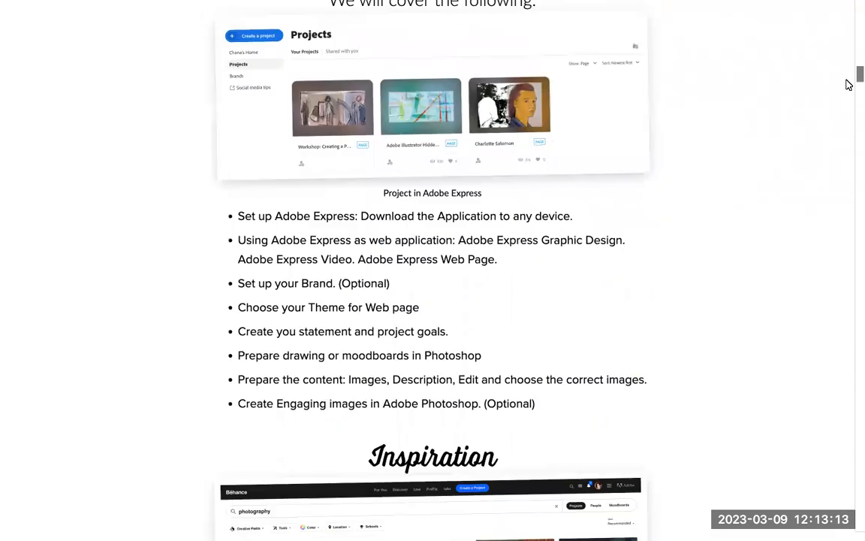
{"action": "scroll", "coordinate": [849, 88], "scroll_direction": "down", "scroll_amount": 2}
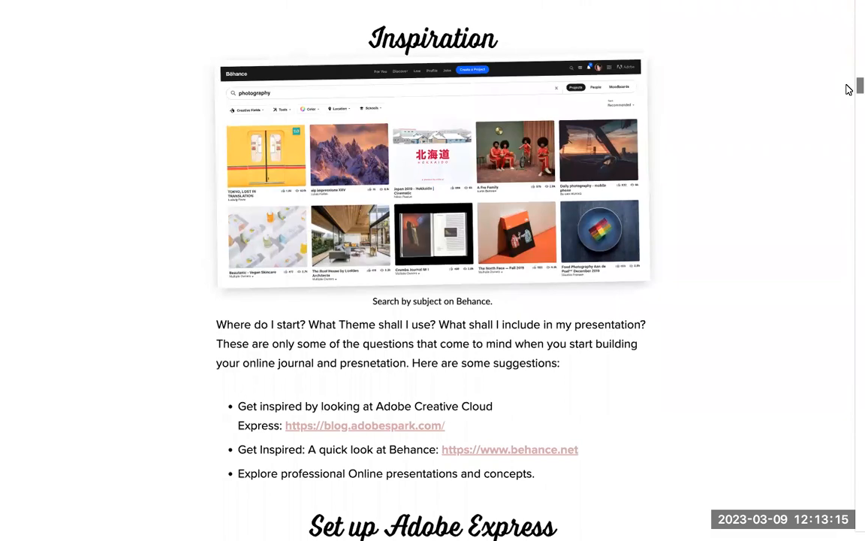
{"action": "scroll", "coordinate": [849, 89], "scroll_direction": "down", "scroll_amount": 1}
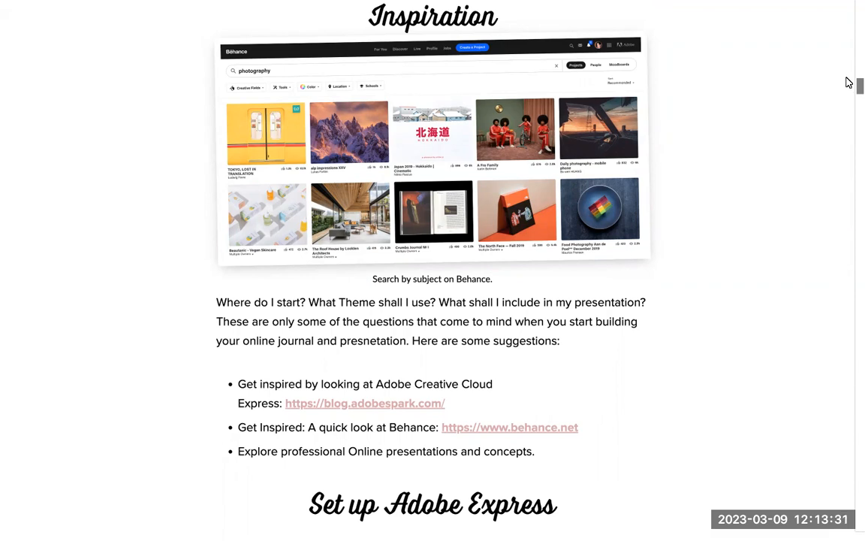
{"action": "scroll", "coordinate": [849, 94], "scroll_direction": "down", "scroll_amount": 6}
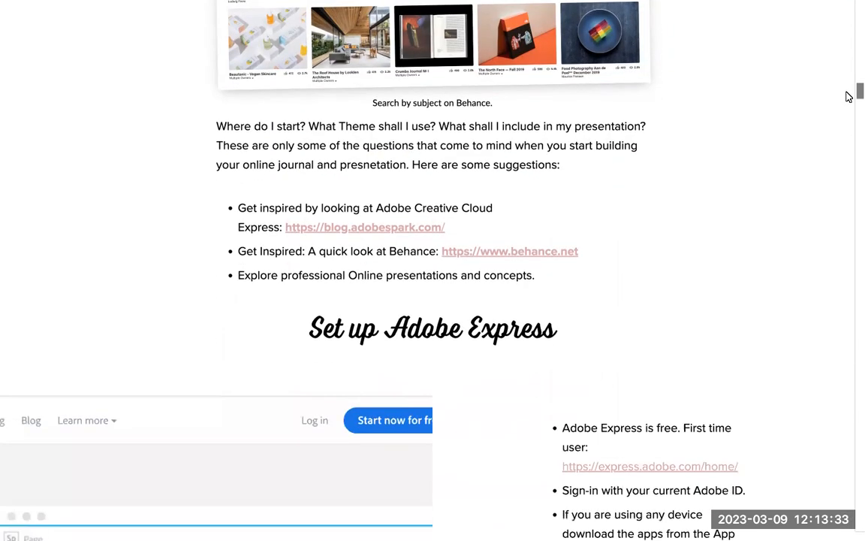
Review the Set up Adobe Express section with its sign-in notes and the Graphic Design, Video and Page apps
{"action": "scroll", "coordinate": [849, 103], "scroll_direction": "down", "scroll_amount": 1}
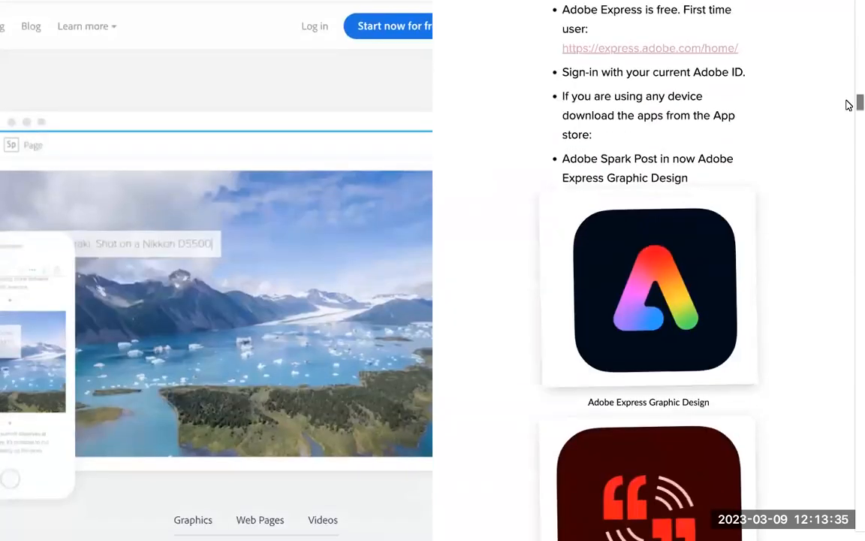
{"action": "scroll", "coordinate": [849, 106], "scroll_direction": "up", "scroll_amount": 1}
{"action": "scroll", "coordinate": [849, 106], "scroll_direction": "down", "scroll_amount": 1}
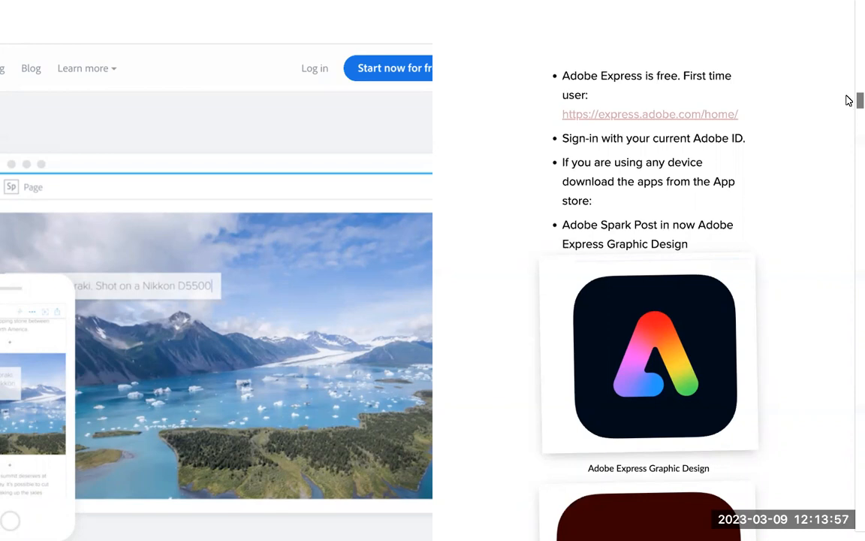
{"action": "scroll", "coordinate": [848, 112], "scroll_direction": "down", "scroll_amount": 7}
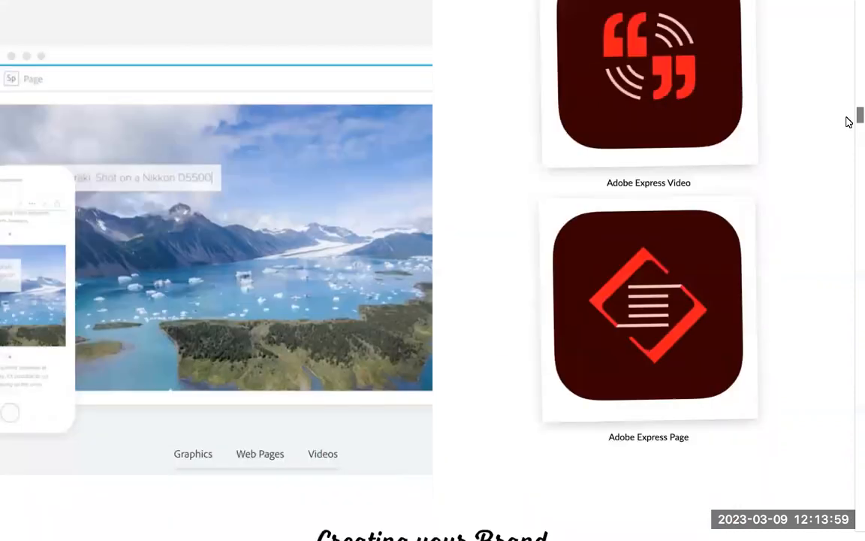
{"action": "scroll", "coordinate": [849, 116], "scroll_direction": "up", "scroll_amount": 2}
{"action": "scroll", "coordinate": [848, 119], "scroll_direction": "down", "scroll_amount": 1}
{"action": "scroll", "coordinate": [848, 116], "scroll_direction": "up", "scroll_amount": 2}
{"action": "scroll", "coordinate": [849, 116], "scroll_direction": "down", "scroll_amount": 1}
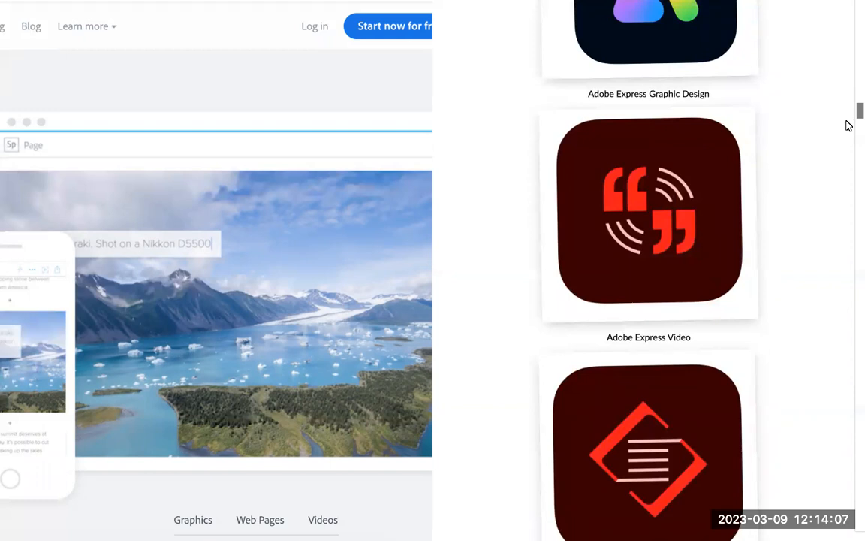
Review the workshop page sections from Creating your Brand through Graphics & Social Media to the Learn tab
{"action": "scroll", "coordinate": [848, 128], "scroll_direction": "down", "scroll_amount": 5}
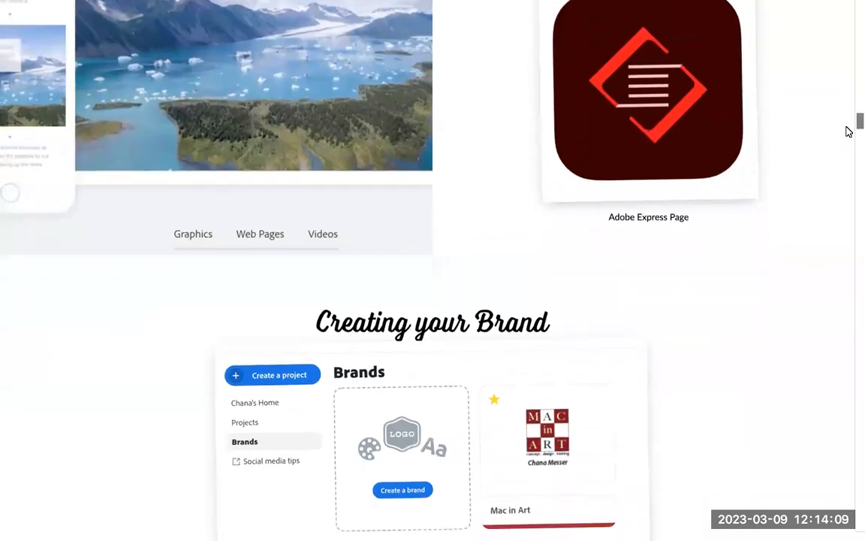
{"action": "scroll", "coordinate": [848, 131], "scroll_direction": "down", "scroll_amount": 3}
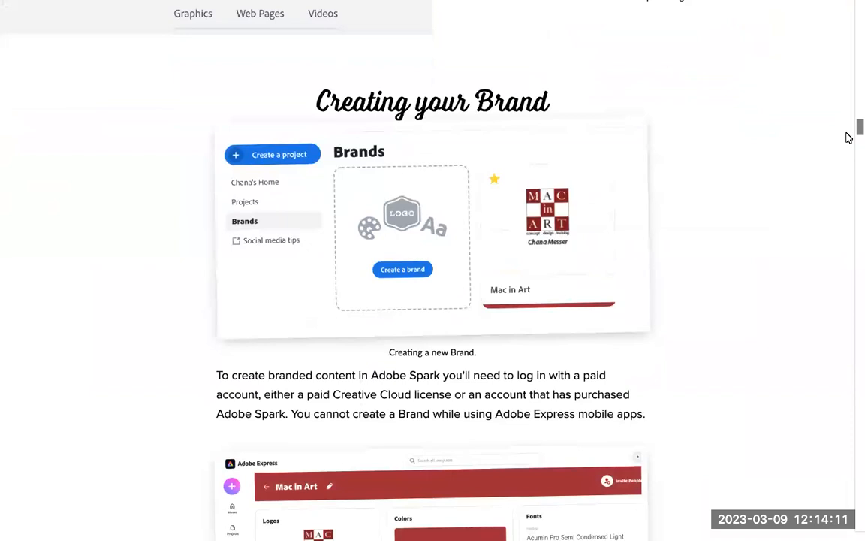
{"action": "scroll", "coordinate": [848, 137], "scroll_direction": "down", "scroll_amount": 6}
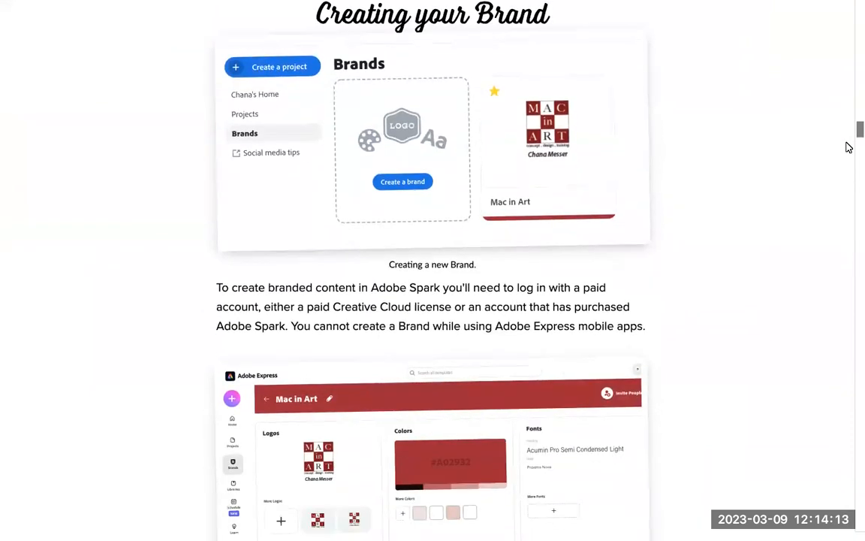
{"action": "scroll", "coordinate": [848, 157], "scroll_direction": "down", "scroll_amount": 5}
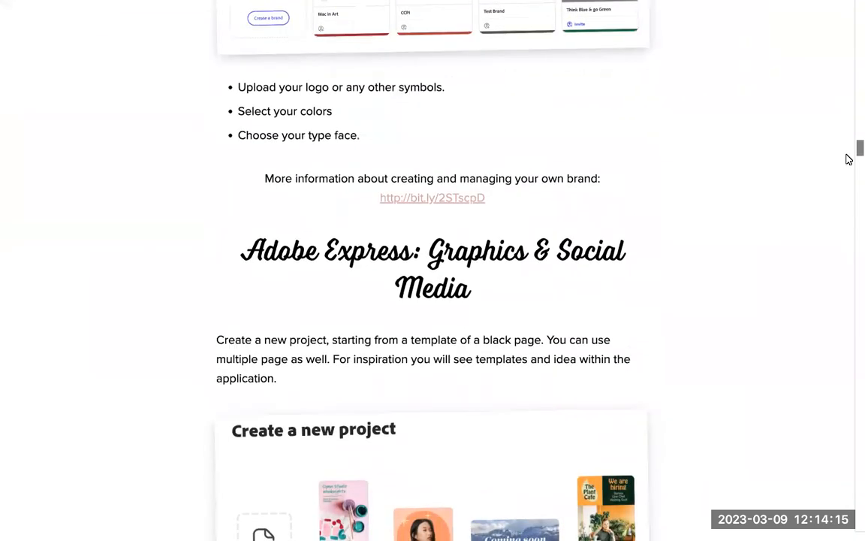
{"action": "scroll", "coordinate": [848, 162], "scroll_direction": "down", "scroll_amount": 2}
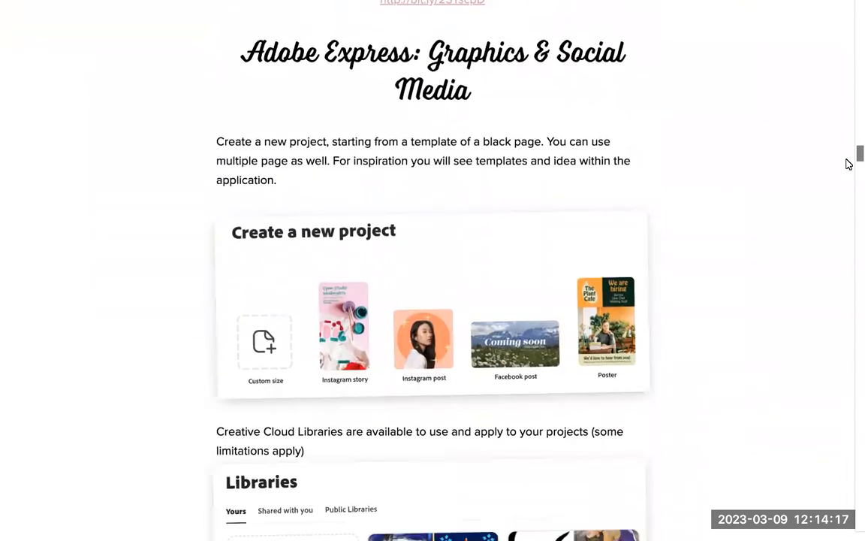
{"action": "scroll", "coordinate": [847, 167], "scroll_direction": "down", "scroll_amount": 3}
{"action": "scroll", "coordinate": [848, 171], "scroll_direction": "down", "scroll_amount": 2}
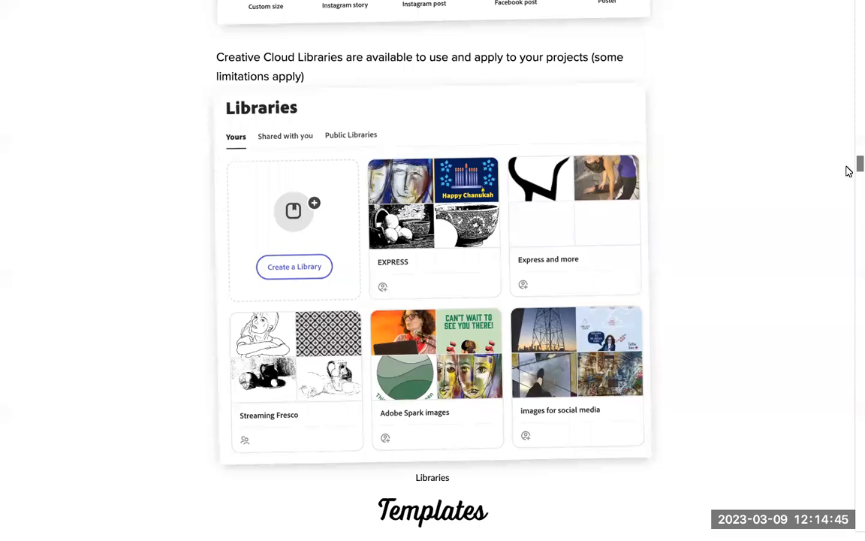
{"action": "scroll", "coordinate": [847, 181], "scroll_direction": "down", "scroll_amount": 8}
{"action": "scroll", "coordinate": [847, 191], "scroll_direction": "down", "scroll_amount": 4}
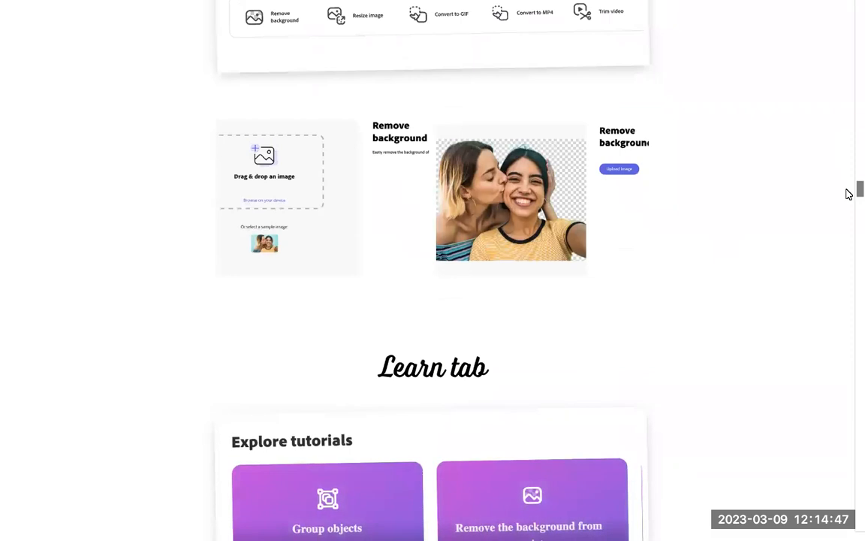
Exit full screen and show the Adobe Express home page in an enlarged browser window
{"action": "left_click", "coordinate": [136, 6]}
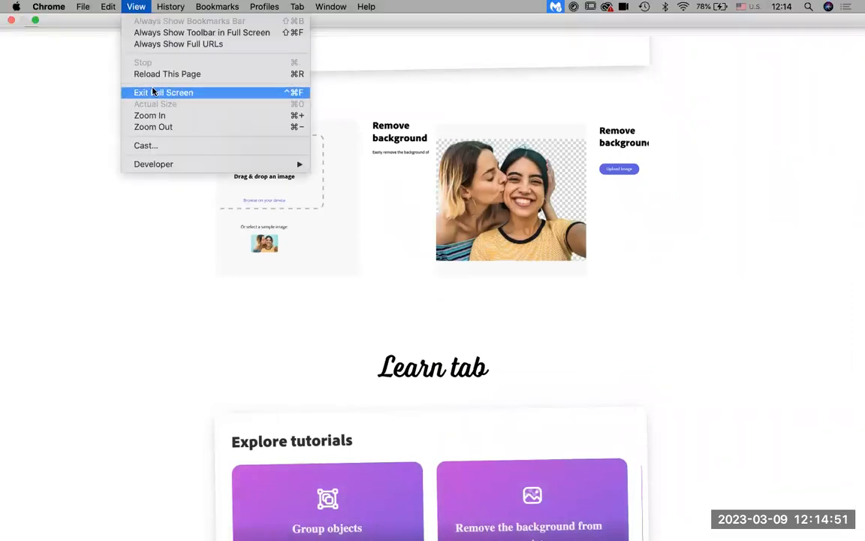
{"action": "left_click", "coordinate": [239, 92]}
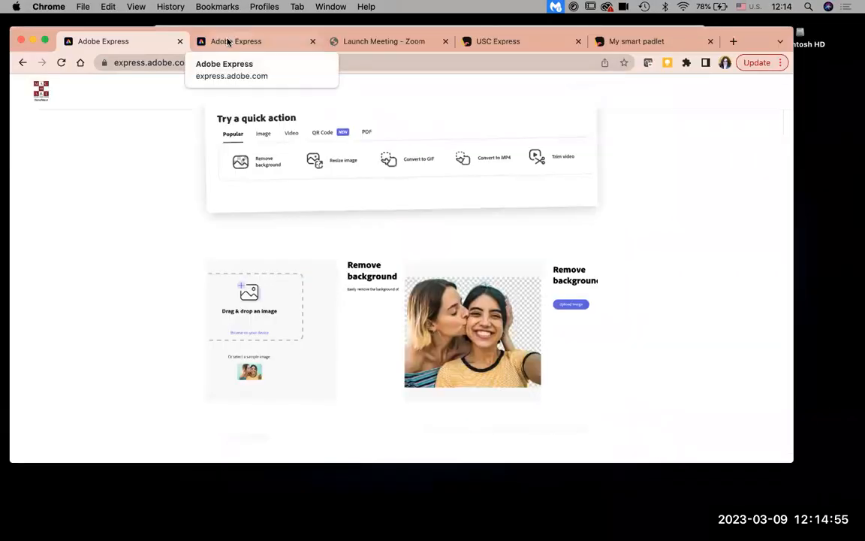
{"action": "left_click", "coordinate": [228, 41]}
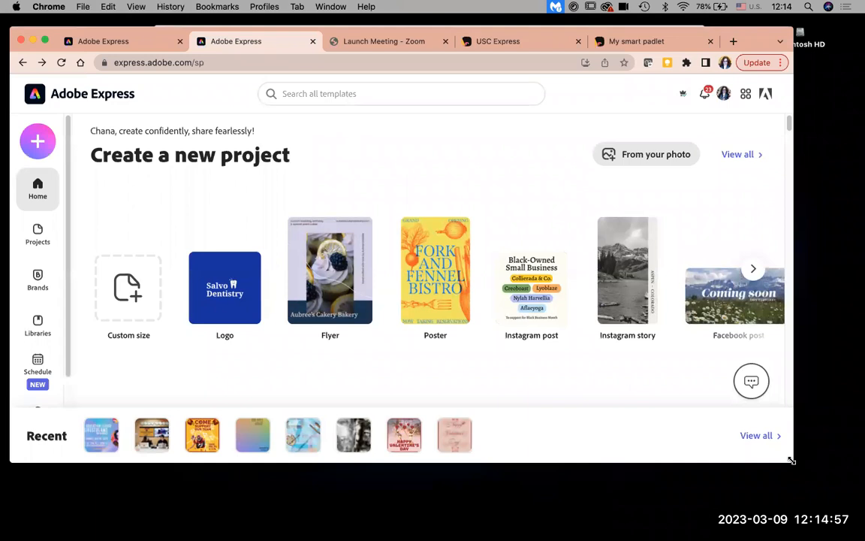
{"action": "left_click_drag", "start_coordinate": [792, 461], "coordinate": [854, 529]}
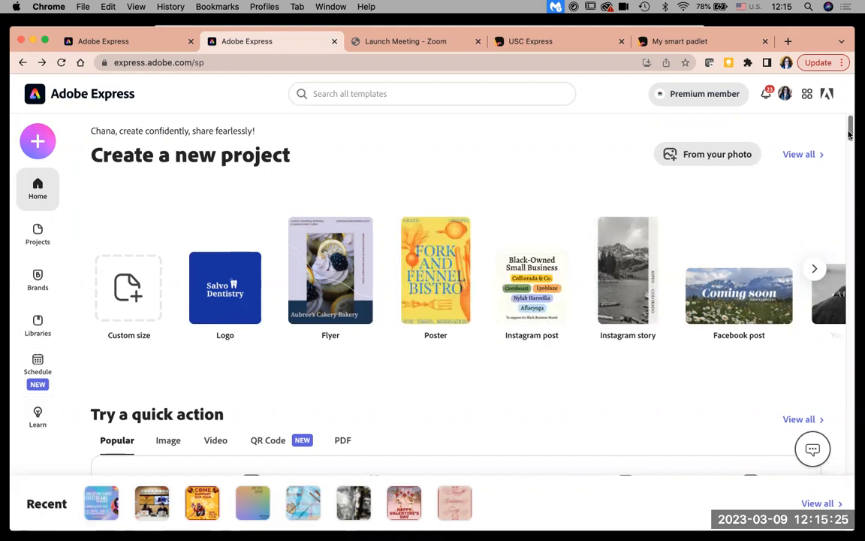
Look through the home page's quick actions, recommended templates and seasonal highlights
{"action": "scroll", "coordinate": [851, 154], "scroll_direction": "down", "scroll_amount": 5}
{"action": "left_click_drag", "start_coordinate": [851, 154], "coordinate": [851, 171]}
{"action": "scroll", "coordinate": [851, 171], "scroll_direction": "down", "scroll_amount": 2}
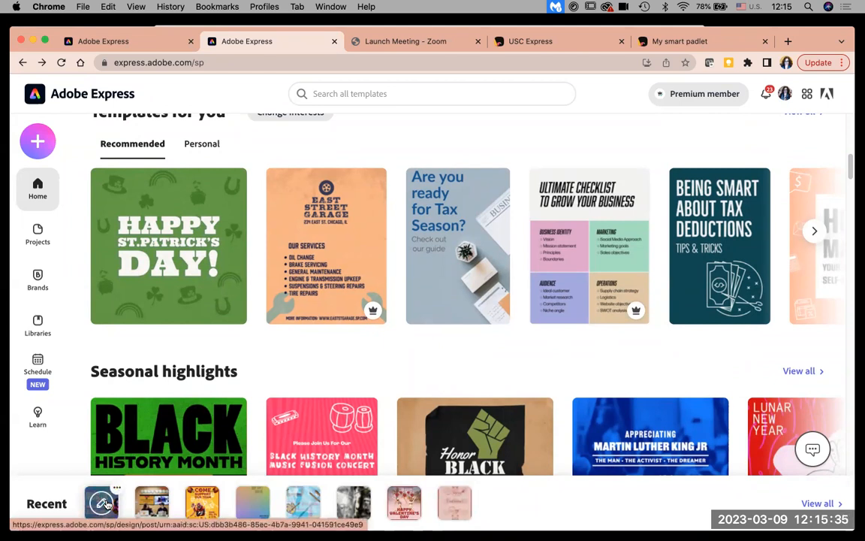
Open the Projects page and look through your own saved projects
{"action": "left_click", "coordinate": [43, 239]}
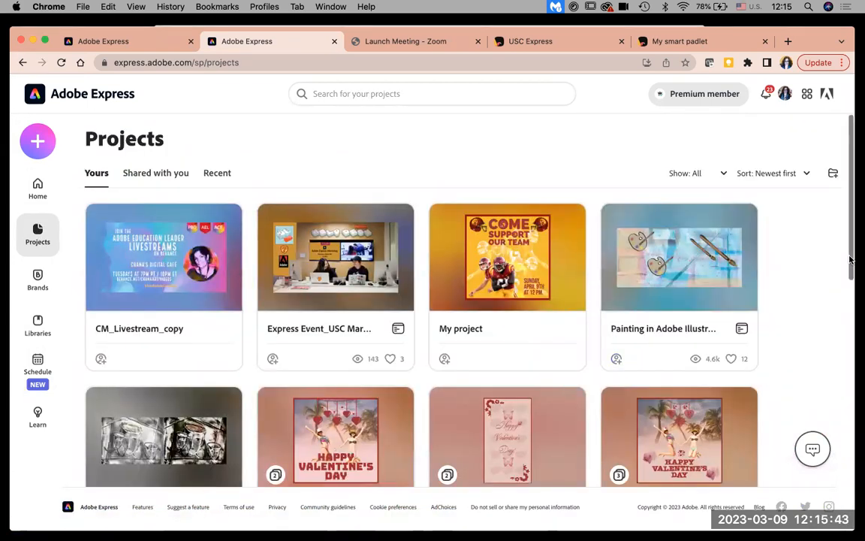
{"action": "left_click_drag", "start_coordinate": [851, 260], "coordinate": [852, 271]}
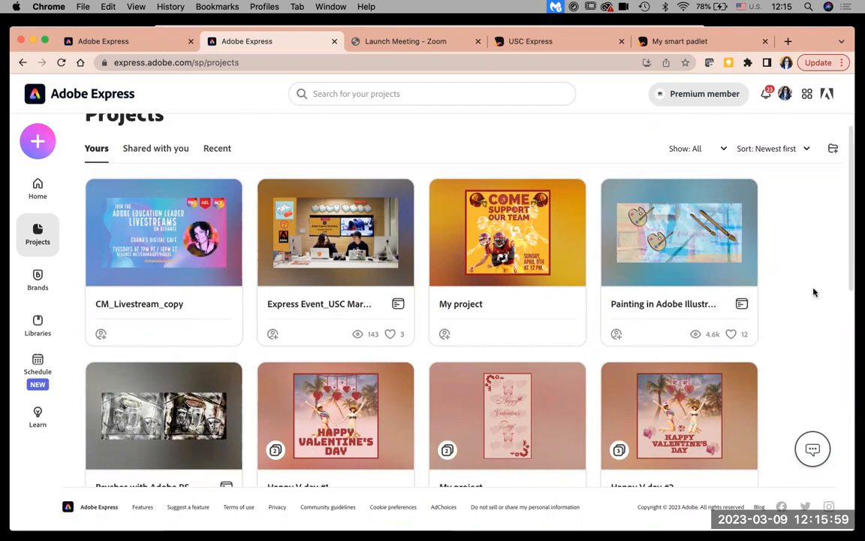
{"action": "mouse_move", "coordinate": [680, 405]}
{"action": "scroll", "coordinate": [680, 404], "scroll_direction": "down", "scroll_amount": 1}
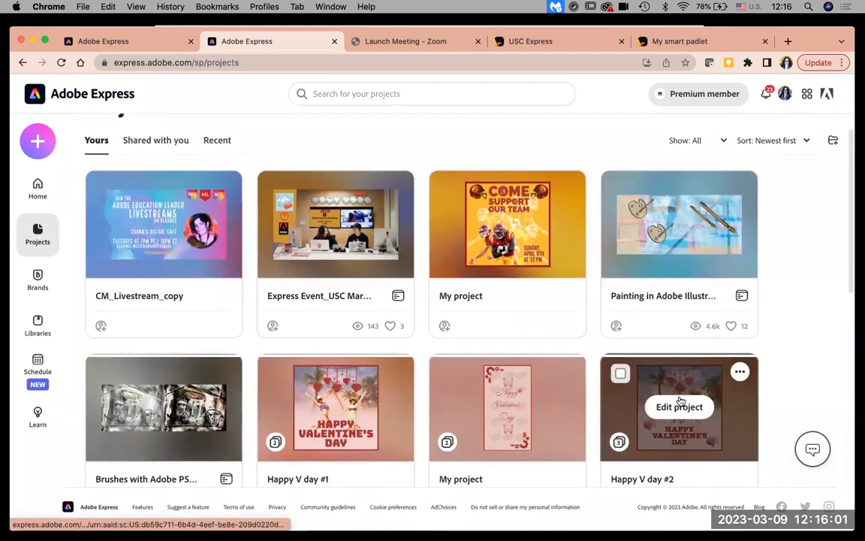
Open the saved Happy V day #2 project to view its design, and return to the home page
{"action": "left_click", "coordinate": [680, 402]}
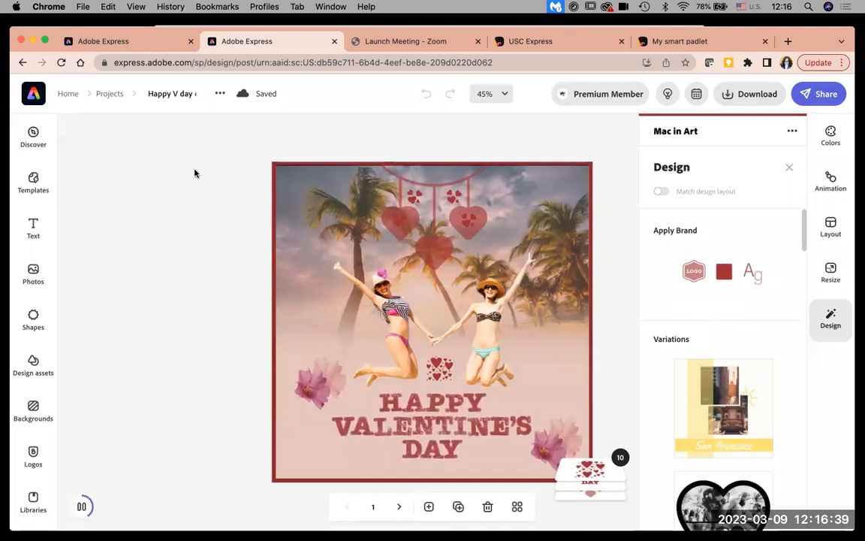
{"action": "left_click", "coordinate": [96, 196]}
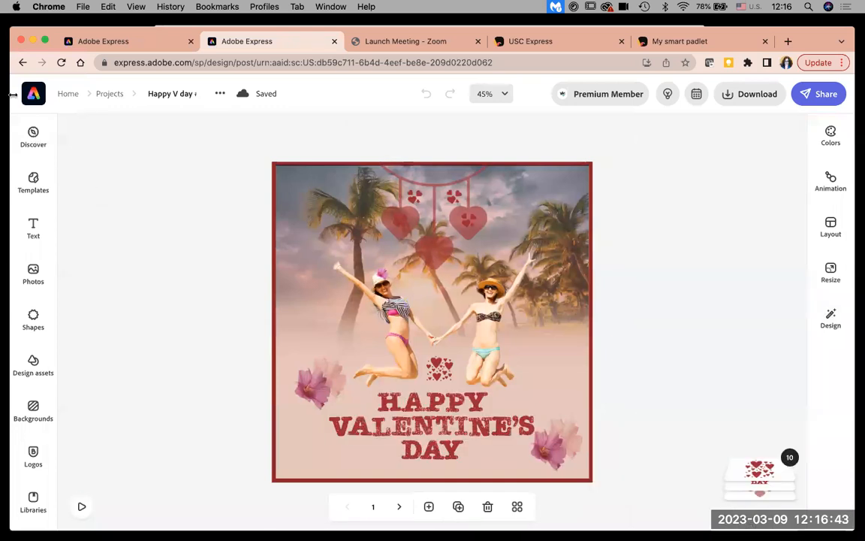
{"action": "left_click", "coordinate": [34, 94]}
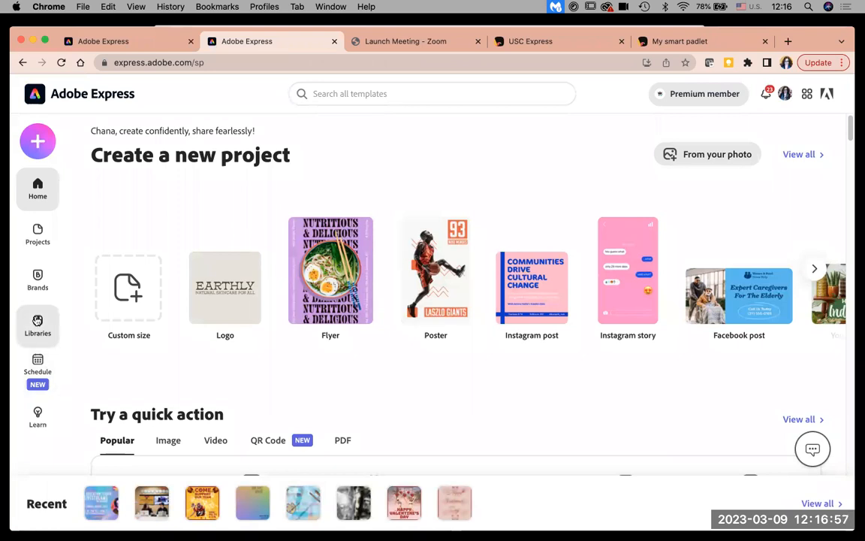
Open the EXPRESS EVENT_USC library and look at its templates
{"action": "left_click", "coordinate": [37, 321]}
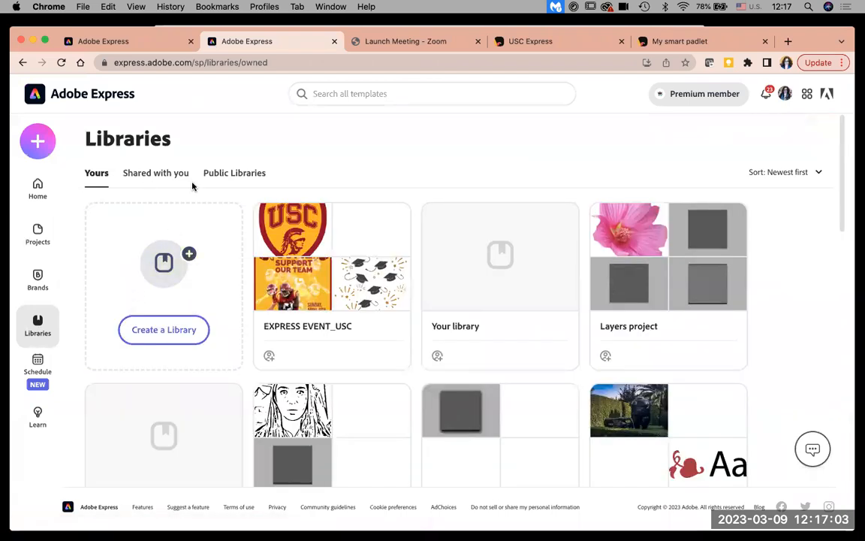
{"action": "mouse_move", "coordinate": [304, 310]}
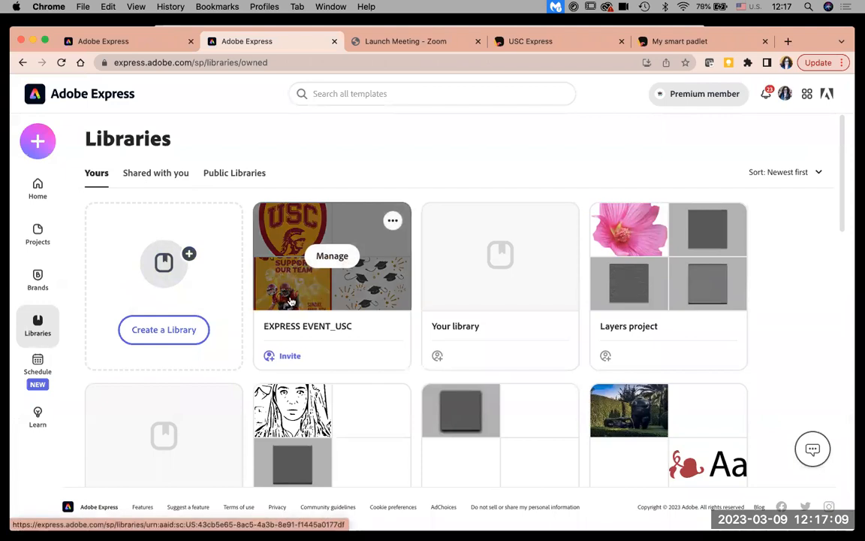
{"action": "left_click", "coordinate": [290, 301]}
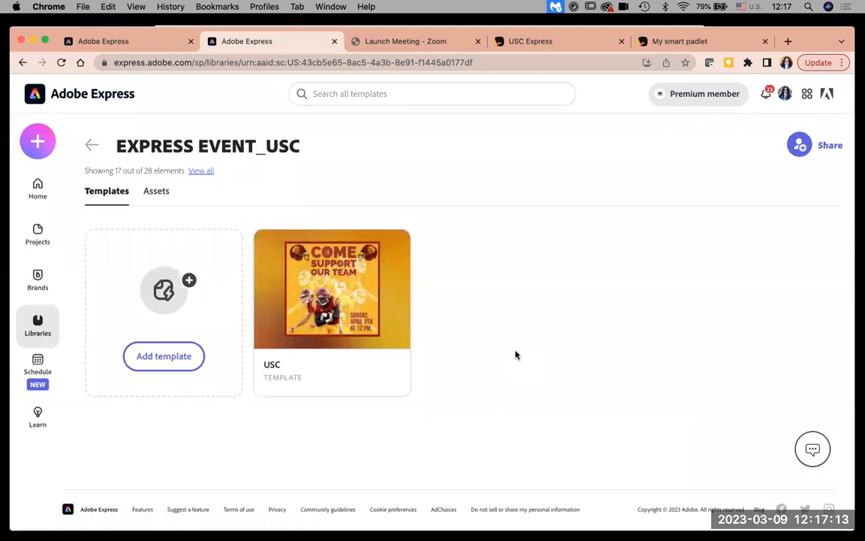
{"action": "mouse_move", "coordinate": [319, 317]}
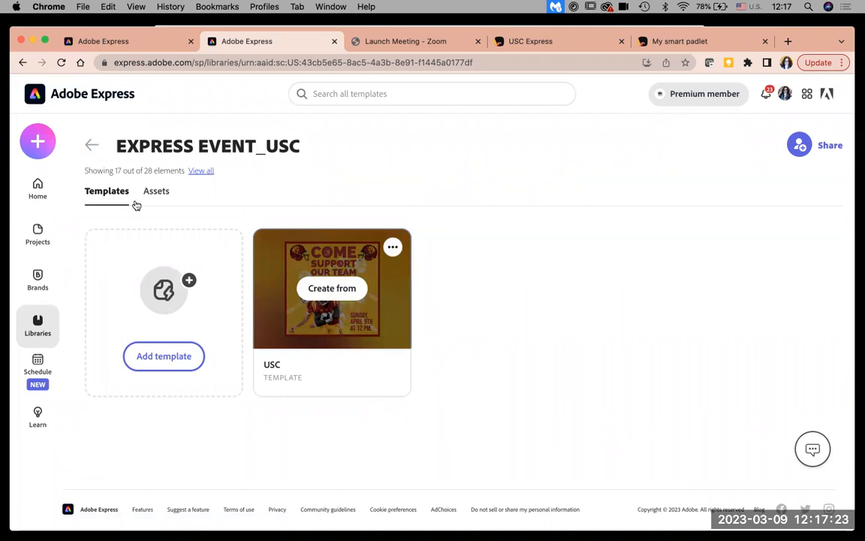
Look through the graphics, photos and logos stored as assets in the EXPRESS EVENT_USC library
{"action": "left_click", "coordinate": [157, 193]}
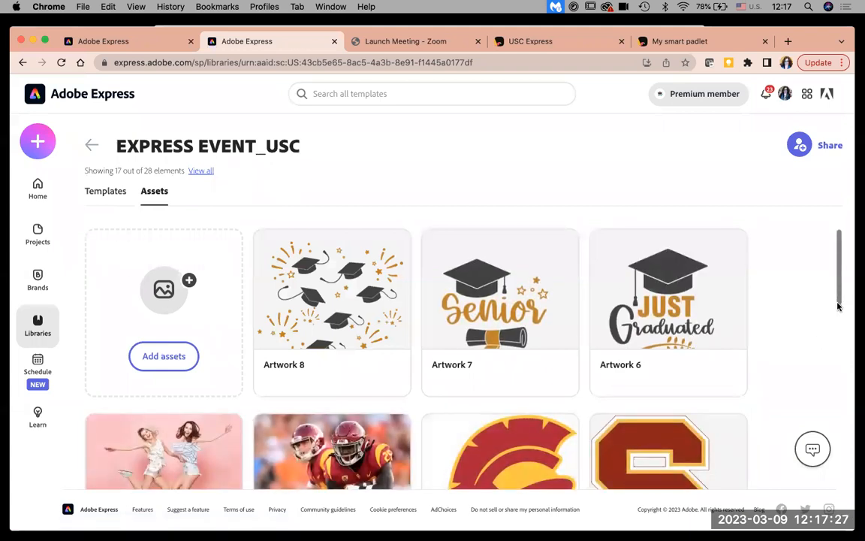
{"action": "scroll", "coordinate": [839, 303], "scroll_direction": "down", "scroll_amount": 3}
{"action": "scroll", "coordinate": [842, 342], "scroll_direction": "down", "scroll_amount": 5}
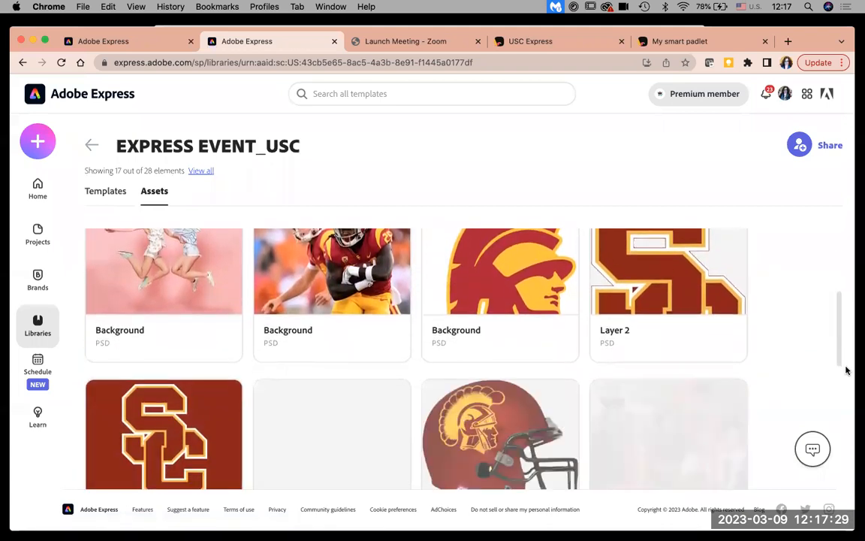
{"action": "scroll", "coordinate": [853, 391], "scroll_direction": "down", "scroll_amount": 5}
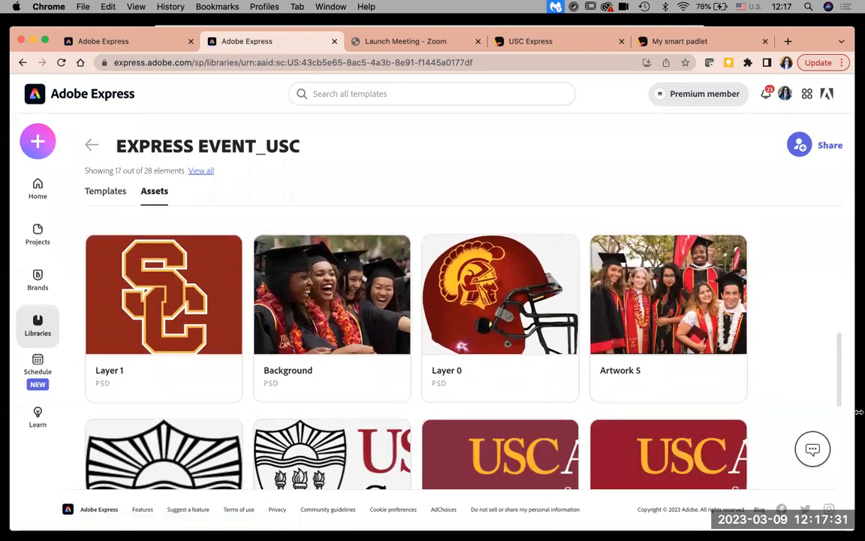
{"action": "scroll", "coordinate": [859, 433], "scroll_direction": "up", "scroll_amount": 10}
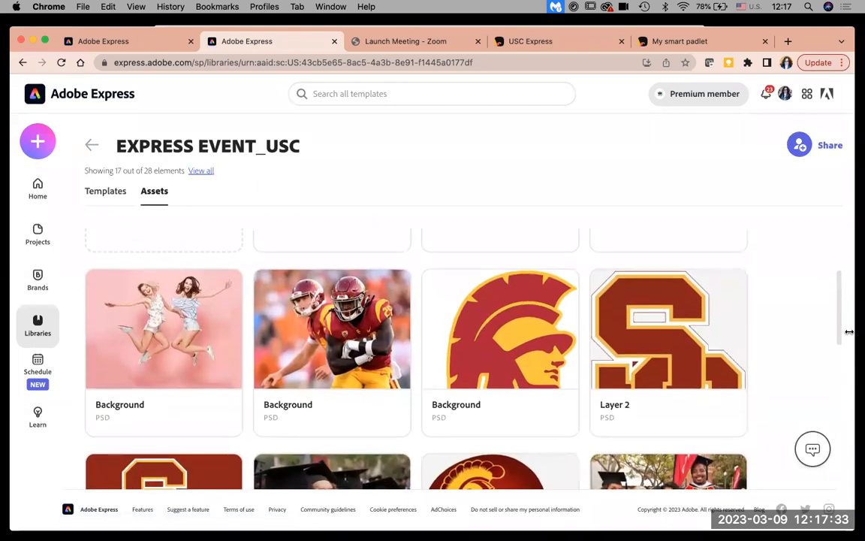
{"action": "scroll", "coordinate": [845, 316], "scroll_direction": "up", "scroll_amount": 1}
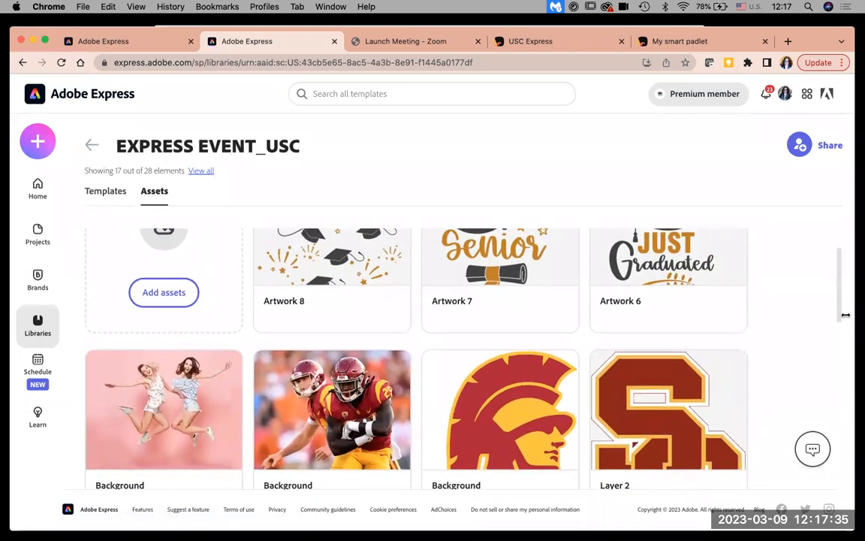
{"action": "scroll", "coordinate": [846, 317], "scroll_direction": "down", "scroll_amount": 1}
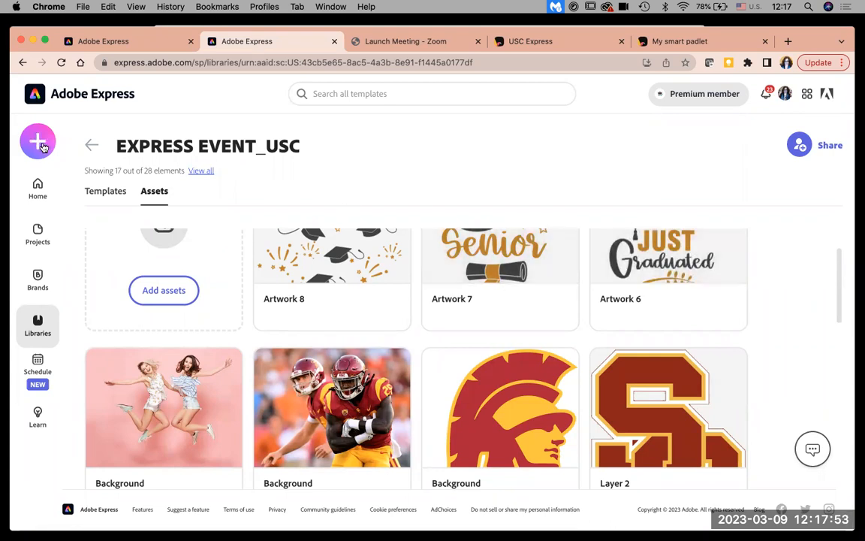
Return to the home page and display the options for creating new projects and running quick actions
{"action": "left_click", "coordinate": [37, 192]}
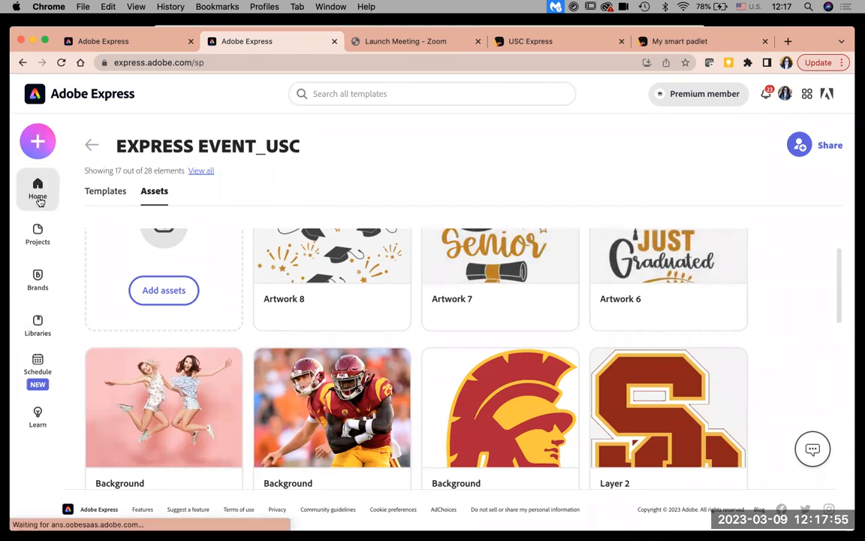
{"action": "left_click", "coordinate": [38, 145]}
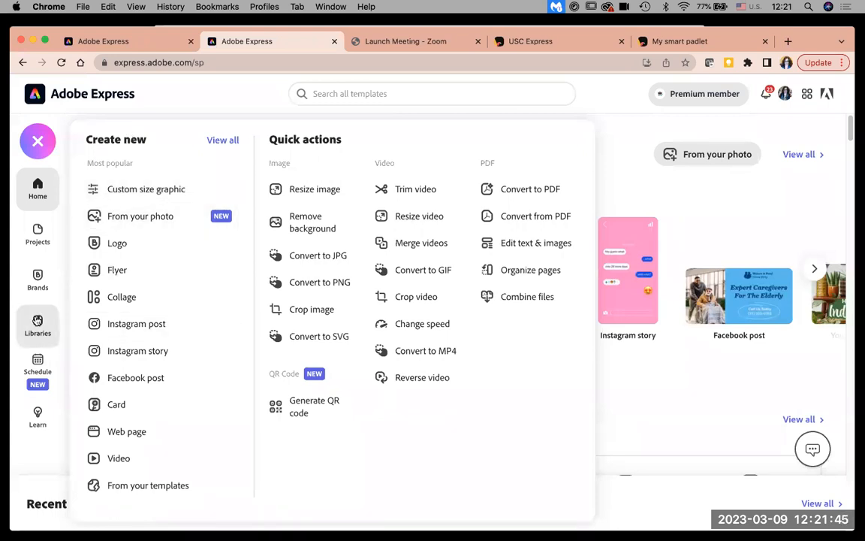
Create a new project from the USC template in the EXPRESS EVENT_USC library
{"action": "left_click", "coordinate": [38, 323]}
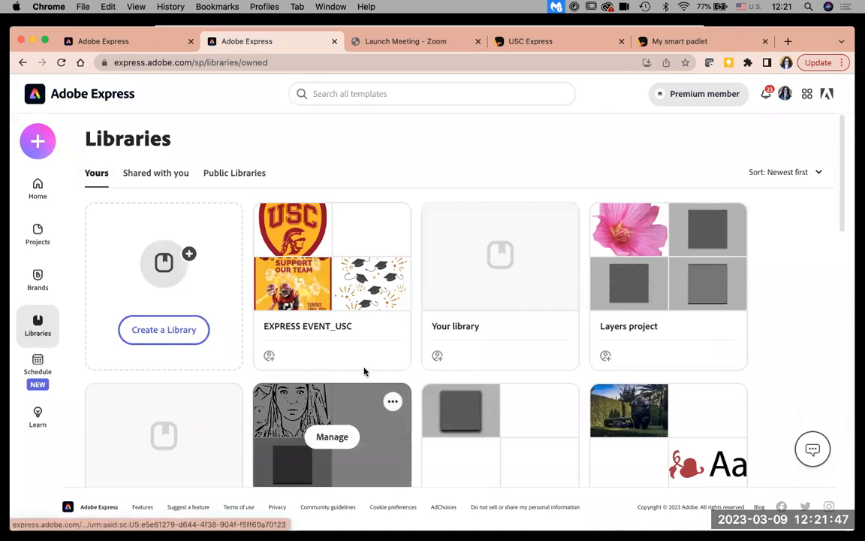
{"action": "left_click", "coordinate": [329, 306]}
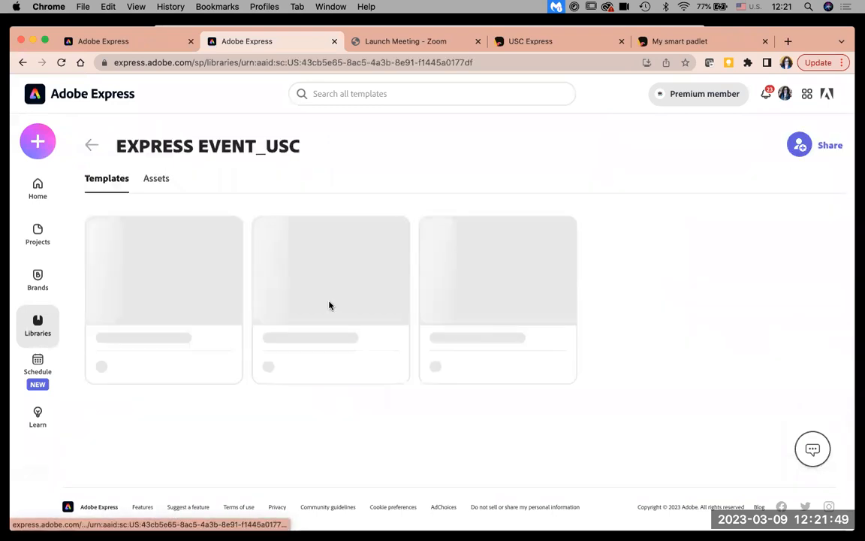
{"action": "mouse_move", "coordinate": [332, 293]}
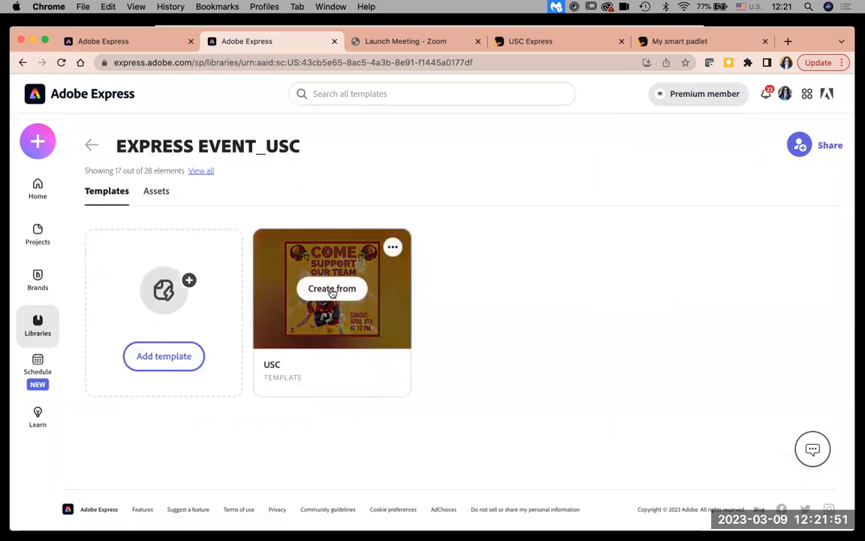
{"action": "left_click", "coordinate": [332, 290]}
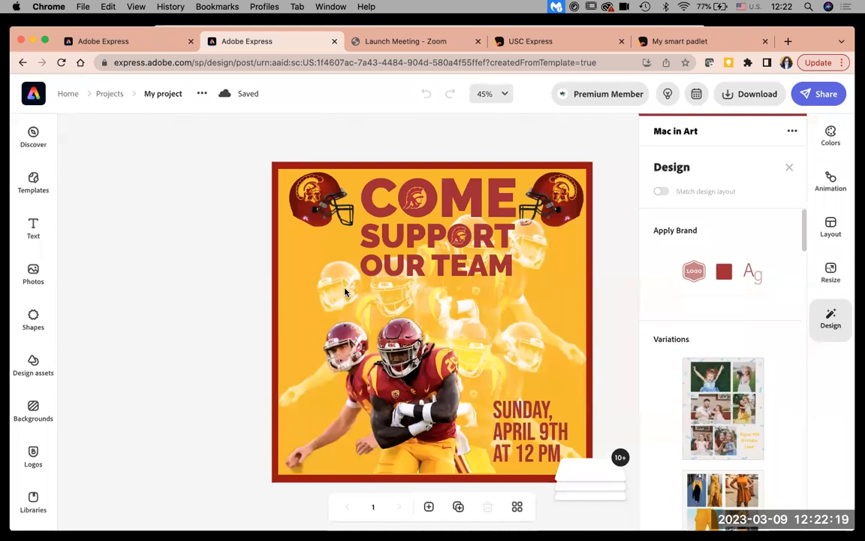
Replace the full-color football players image on the flyer with the laughing graduates photo from the EXPRESS EVENT_USC library and reposition it
{"action": "left_click", "coordinate": [321, 201]}
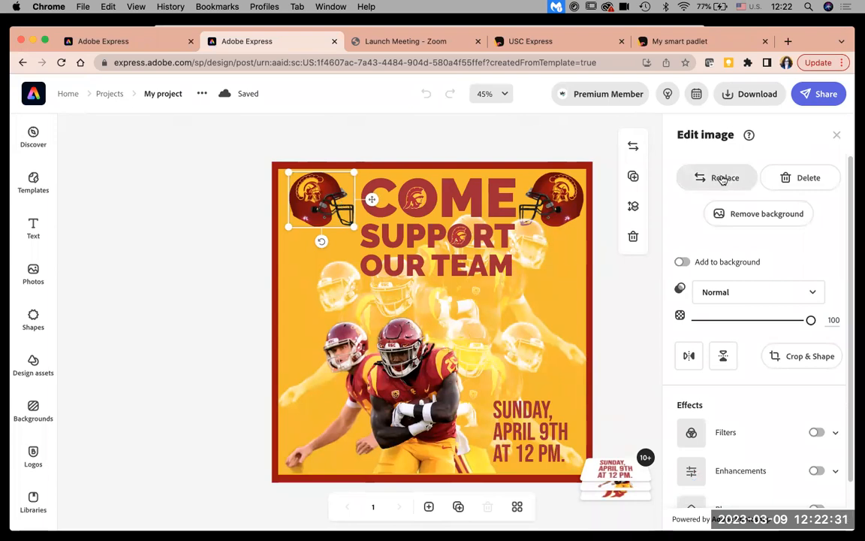
{"action": "left_click", "coordinate": [636, 302]}
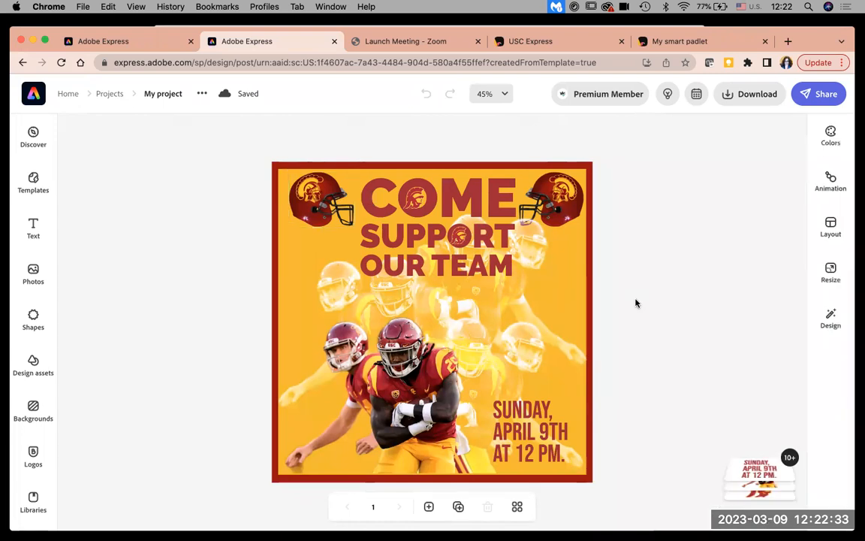
{"action": "left_click", "coordinate": [429, 379]}
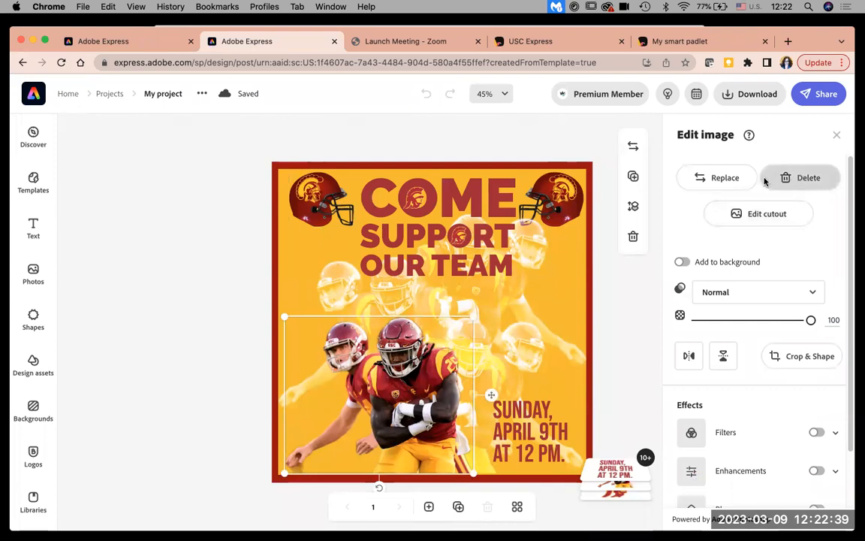
{"action": "left_click", "coordinate": [718, 181]}
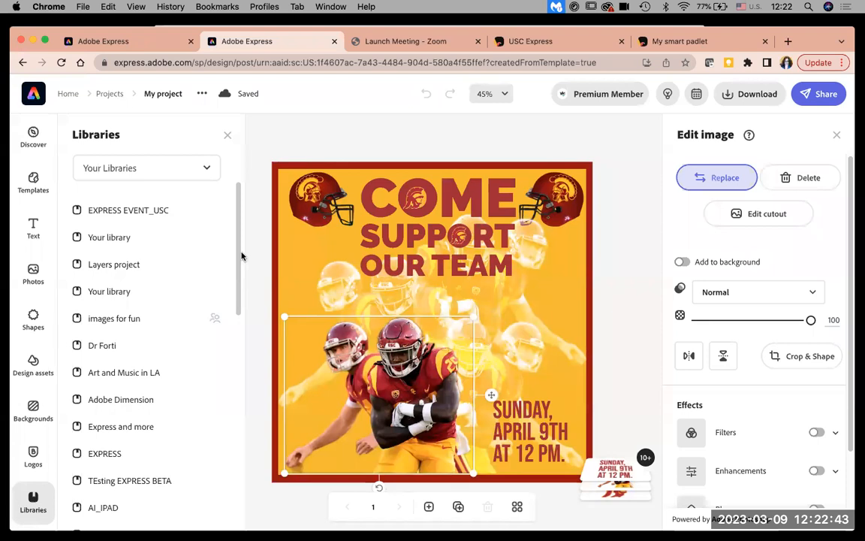
{"action": "left_click", "coordinate": [140, 213]}
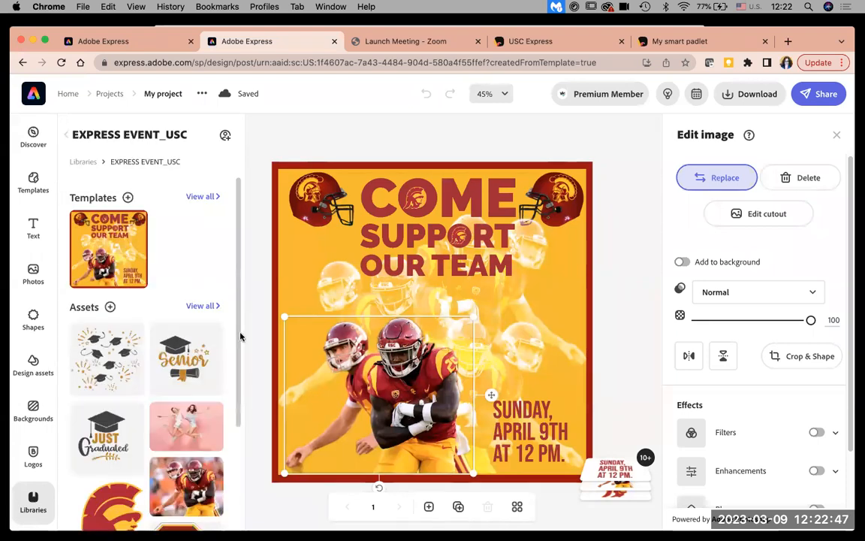
{"action": "left_click_drag", "start_coordinate": [239, 404], "coordinate": [248, 486]}
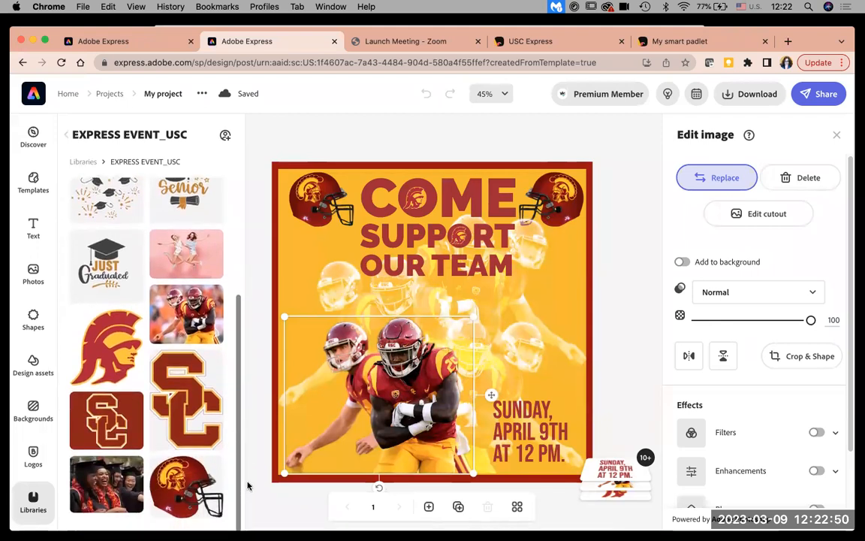
{"action": "left_click", "coordinate": [132, 475]}
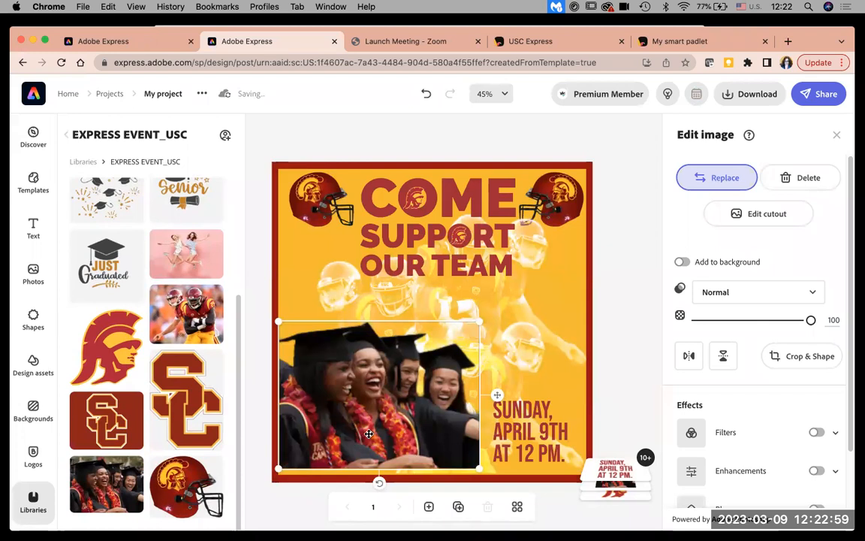
{"action": "left_click_drag", "start_coordinate": [333, 390], "coordinate": [374, 437]}
Delete the graduates cutout and all the faded football player images from the flyer
{"action": "key", "text": "BackSpace"}
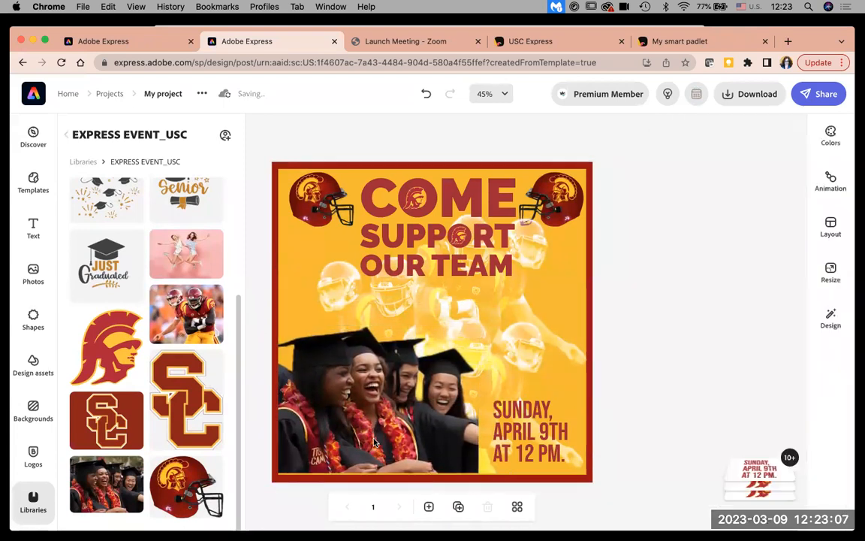
{"action": "left_click", "coordinate": [468, 402]}
{"action": "key", "text": "BackSpace"}
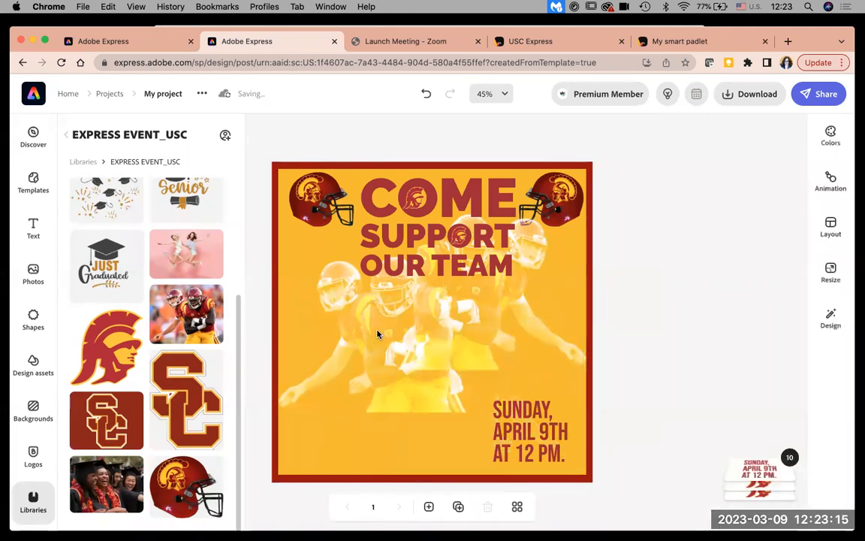
{"action": "left_click", "coordinate": [379, 331]}
{"action": "key", "text": "BackSpace"}
{"action": "left_click", "coordinate": [474, 334]}
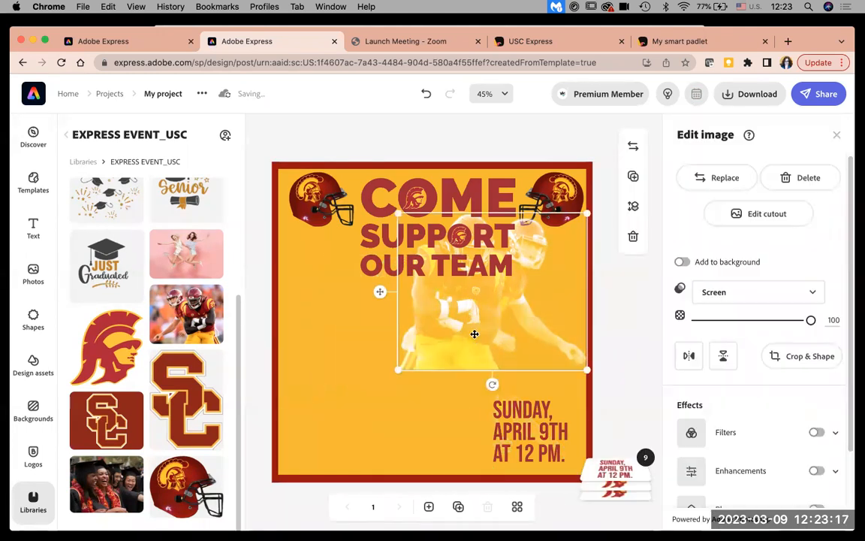
{"action": "key", "text": "BackSpace"}
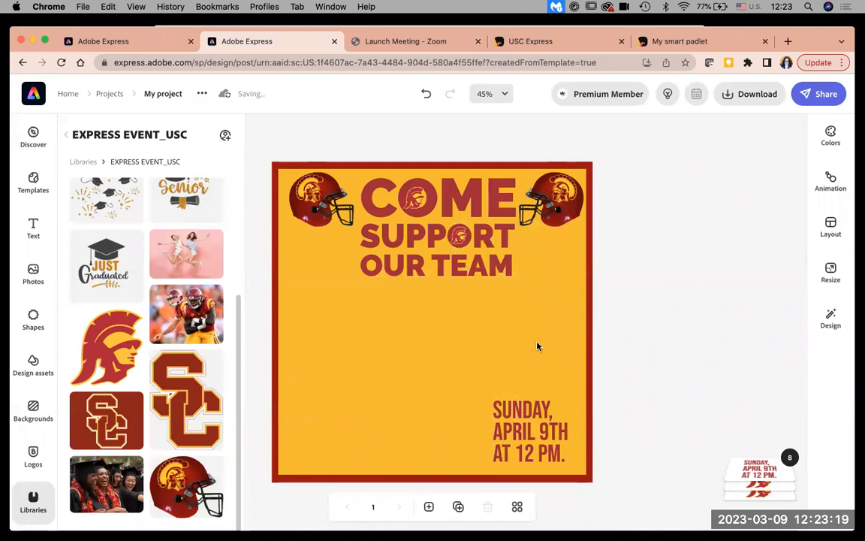
Add the laughing graduates photo from the library below the flyer's headline and enlarge it
{"action": "left_click", "coordinate": [94, 492]}
{"action": "left_click_drag", "start_coordinate": [402, 336], "coordinate": [432, 347]}
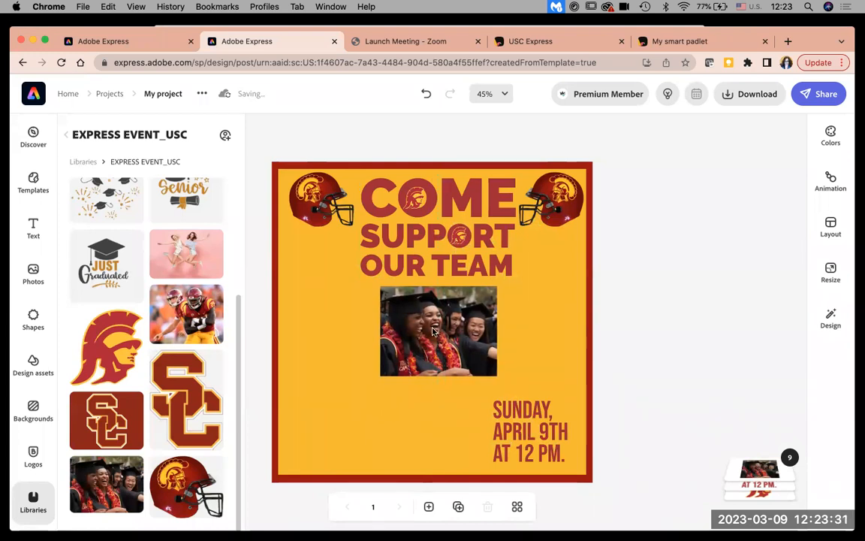
{"action": "scroll", "coordinate": [431, 331], "scroll_direction": "up", "scroll_amount": 5}
{"action": "left_click", "coordinate": [529, 387]}
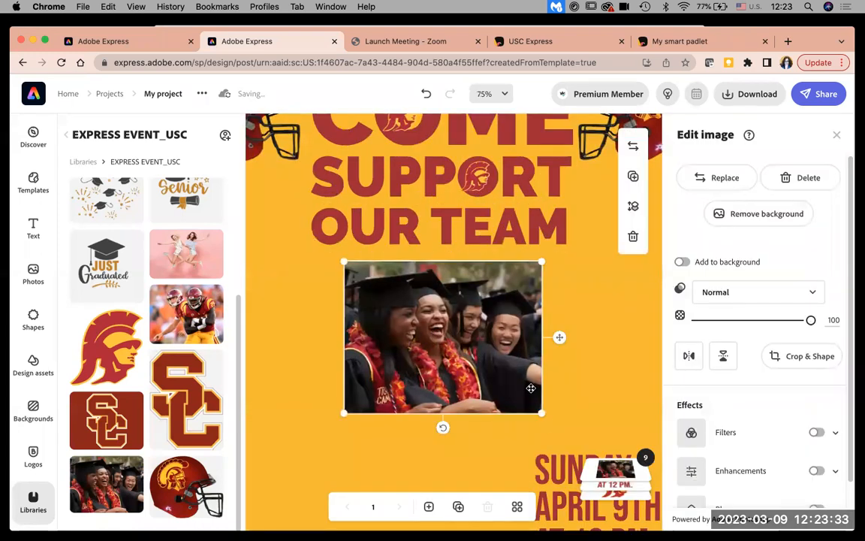
{"action": "left_click_drag", "start_coordinate": [541, 413], "coordinate": [592, 423]}
{"action": "left_click_drag", "start_coordinate": [444, 385], "coordinate": [438, 385]}
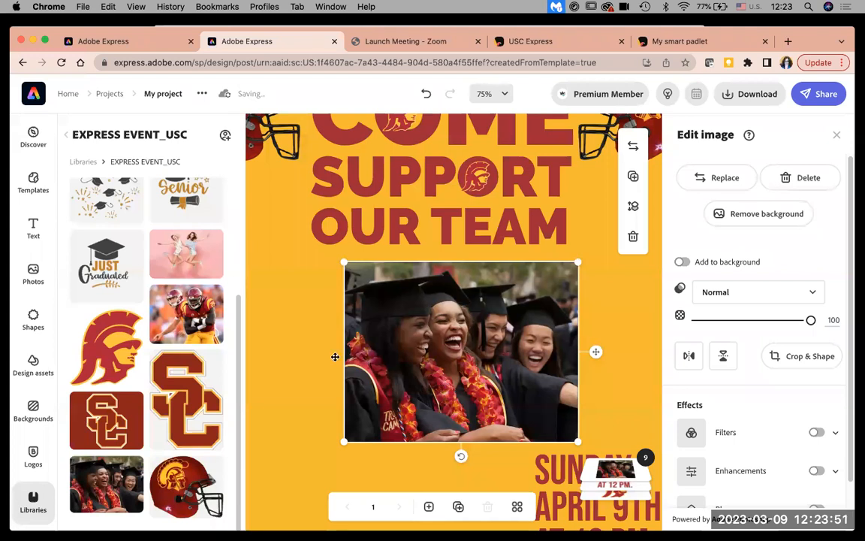
Remove the background of the laughing graduates photo with cutout brush size 6, and shift the cutout slightly up under the headline
{"action": "left_click", "coordinate": [744, 213]}
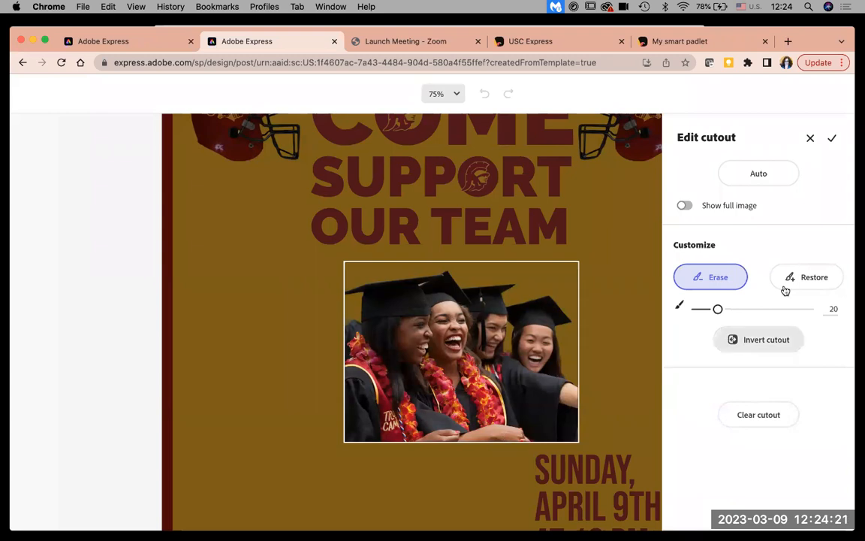
{"action": "left_click_drag", "start_coordinate": [718, 309], "coordinate": [701, 313]}
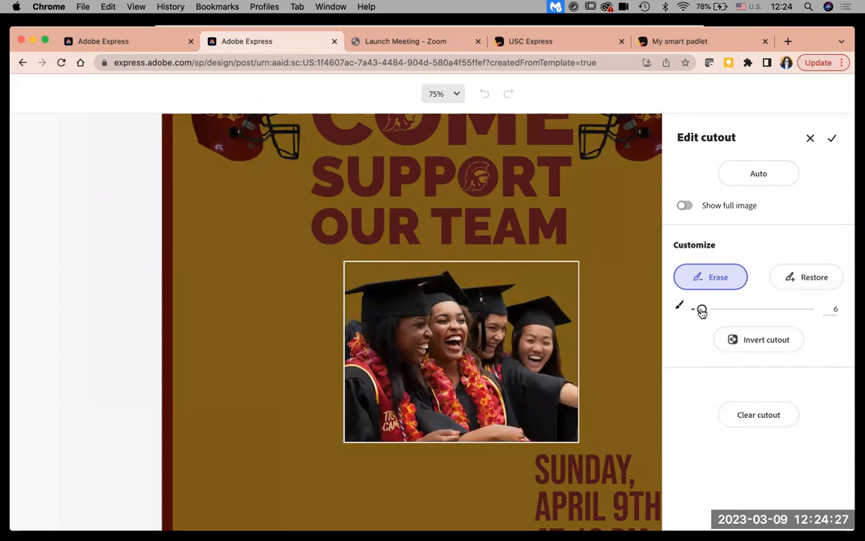
{"action": "left_click", "coordinate": [835, 140]}
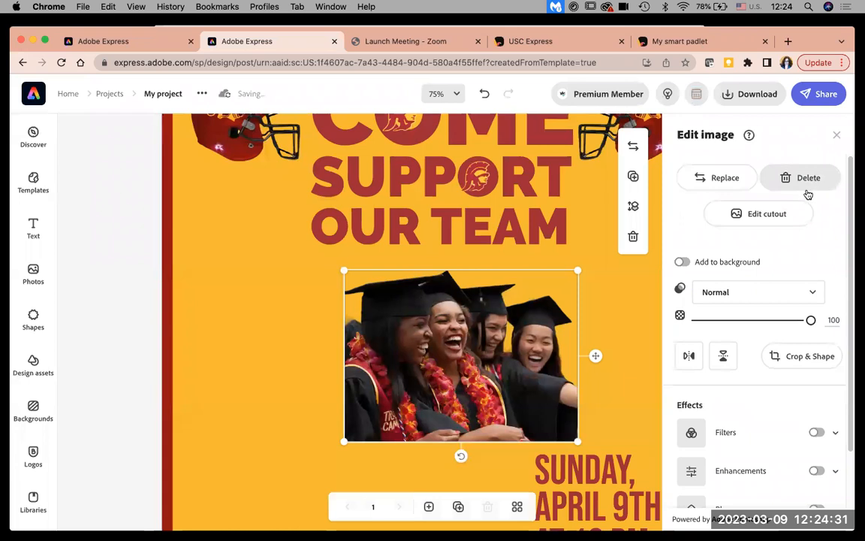
{"action": "left_click_drag", "start_coordinate": [477, 369], "coordinate": [468, 363]}
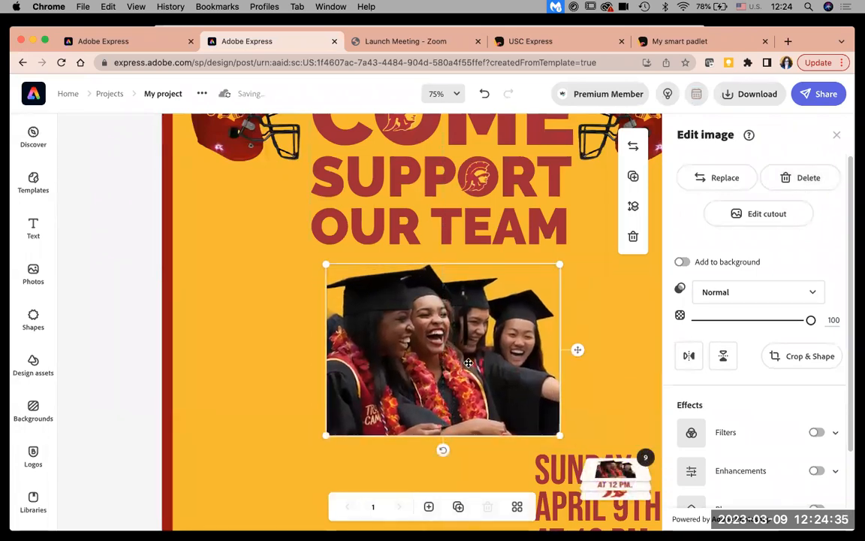
{"action": "scroll", "coordinate": [468, 362], "scroll_direction": "down", "scroll_amount": 5}
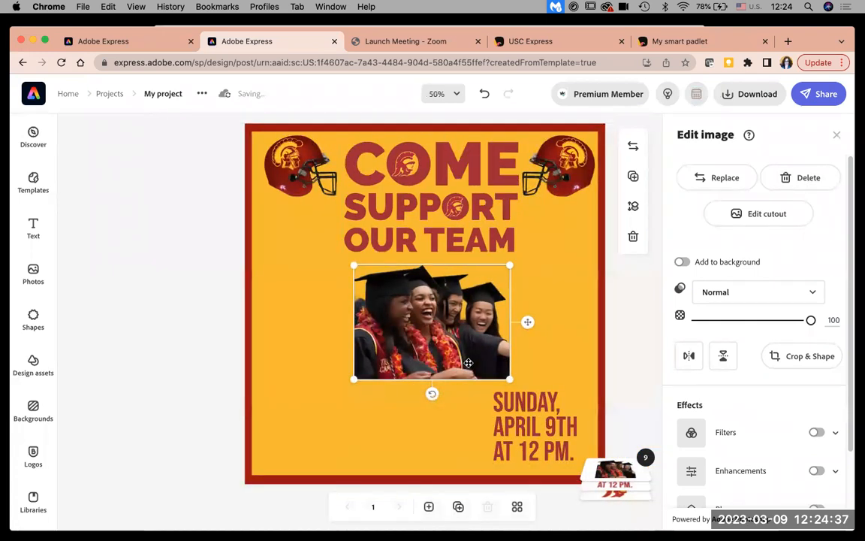
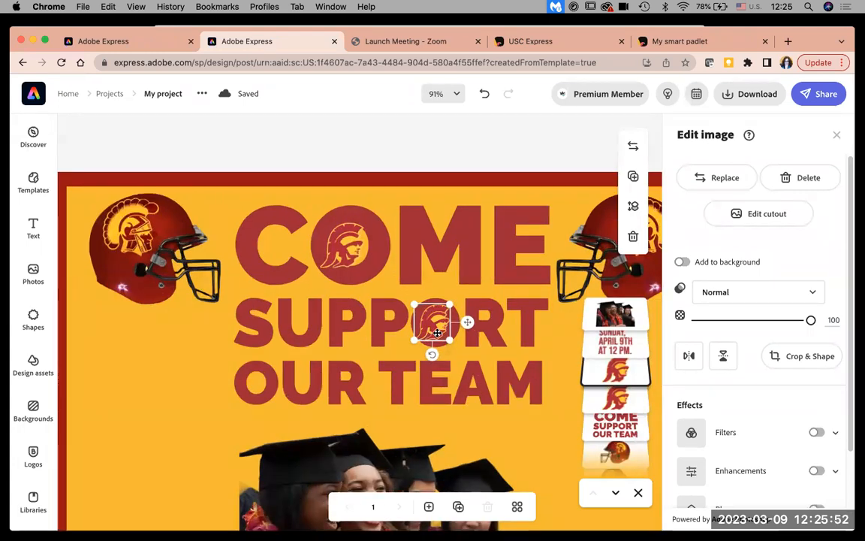
Move the Trojan head off the word SUPPORT to the flyer's left side, and delete both football helmets
{"action": "left_click_drag", "start_coordinate": [438, 332], "coordinate": [132, 366]}
{"action": "left_click", "coordinate": [154, 276]}
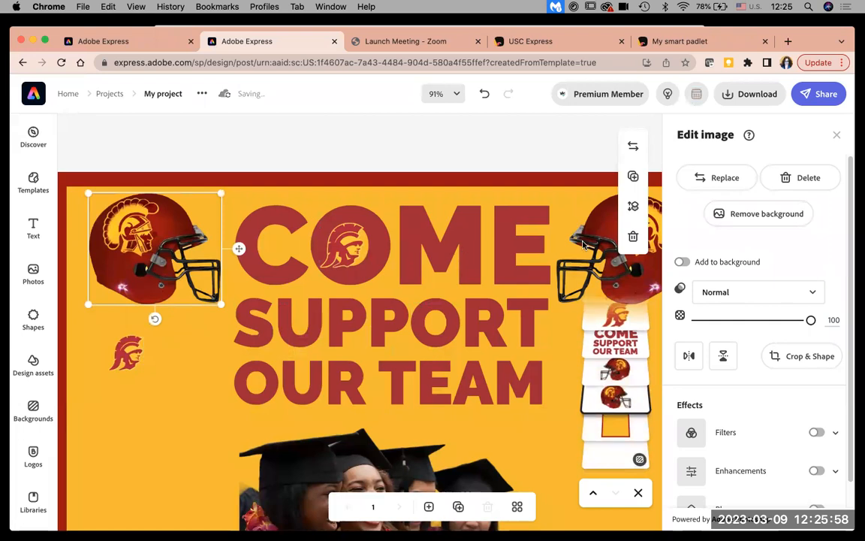
{"action": "left_click", "coordinate": [633, 236]}
{"action": "left_click", "coordinate": [648, 255]}
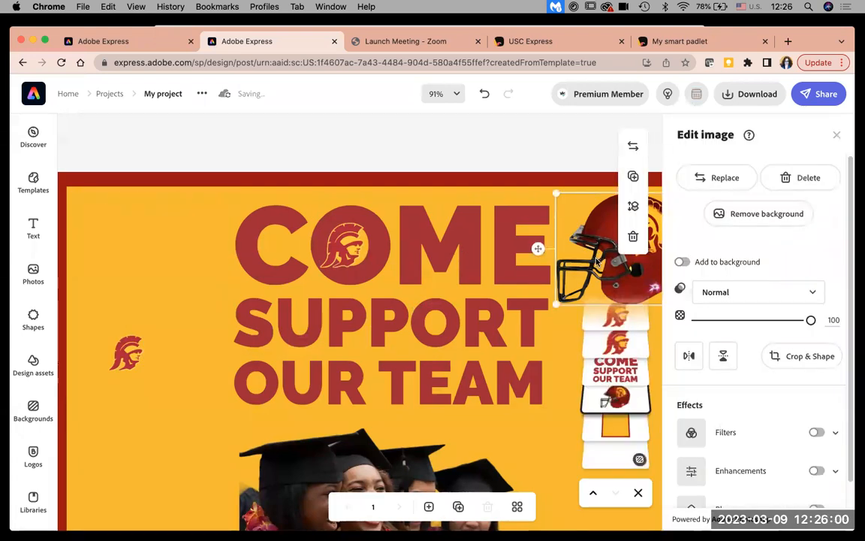
{"action": "key", "text": "Delete"}
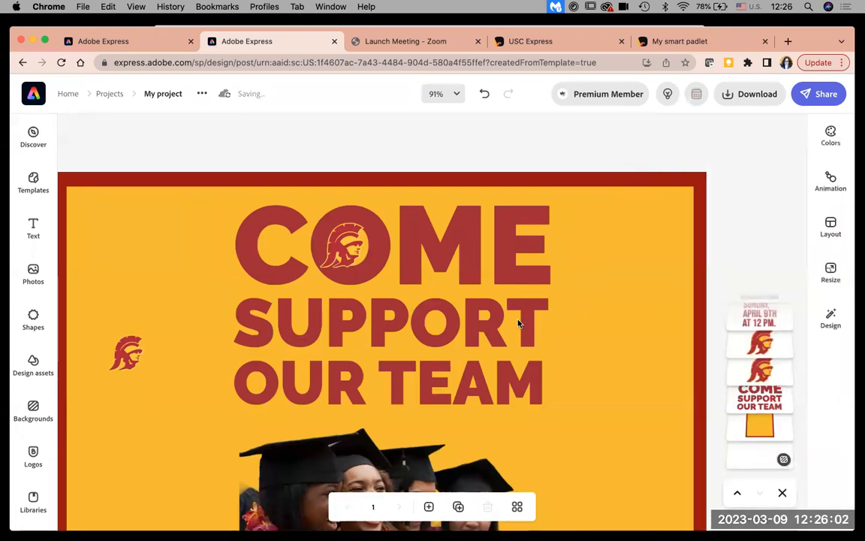
Move the other Trojan head off the word COME to the flyer's left side, above the first one
{"action": "key", "text": "super+minus"}
{"action": "key", "text": "super+minus"}
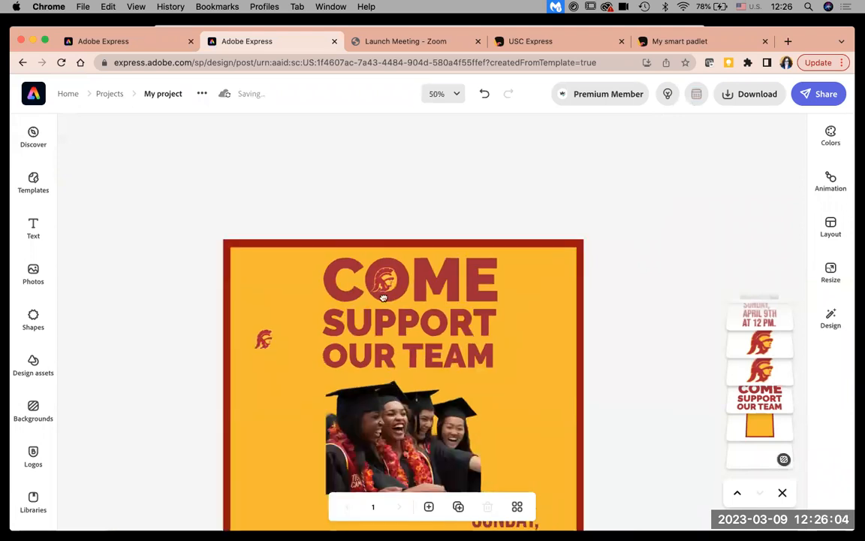
{"action": "scroll", "coordinate": [383, 297], "scroll_direction": "down", "scroll_amount": 3}
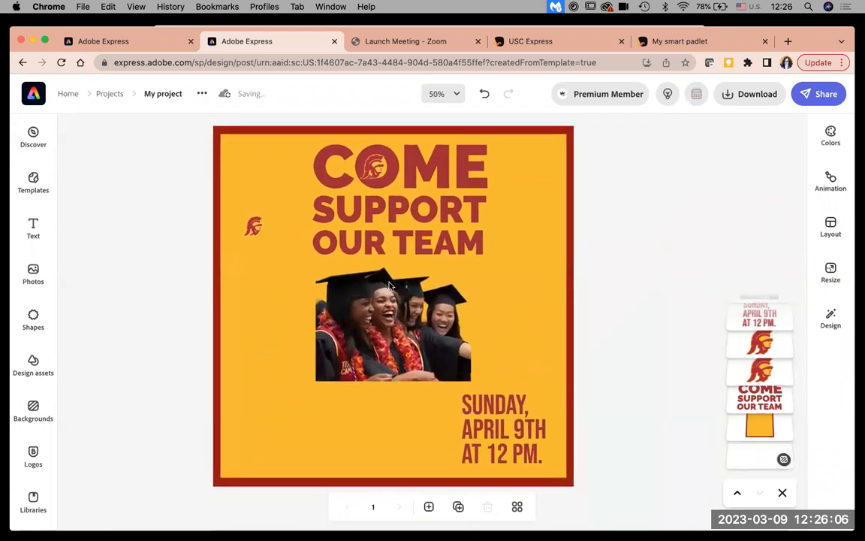
{"action": "left_click_drag", "start_coordinate": [377, 164], "coordinate": [245, 185]}
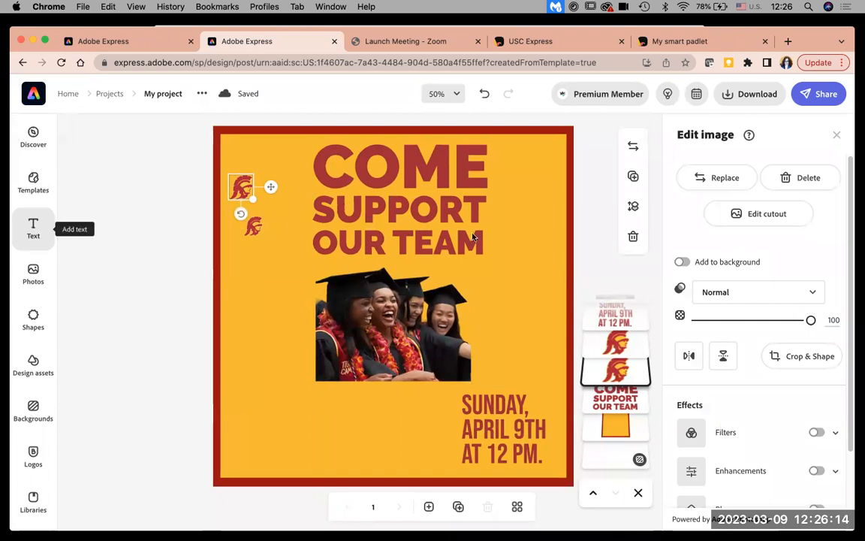
Add the ready-made "Breaking News" text design to the flyer
{"action": "left_click", "coordinate": [33, 226]}
{"action": "left_click", "coordinate": [431, 218]}
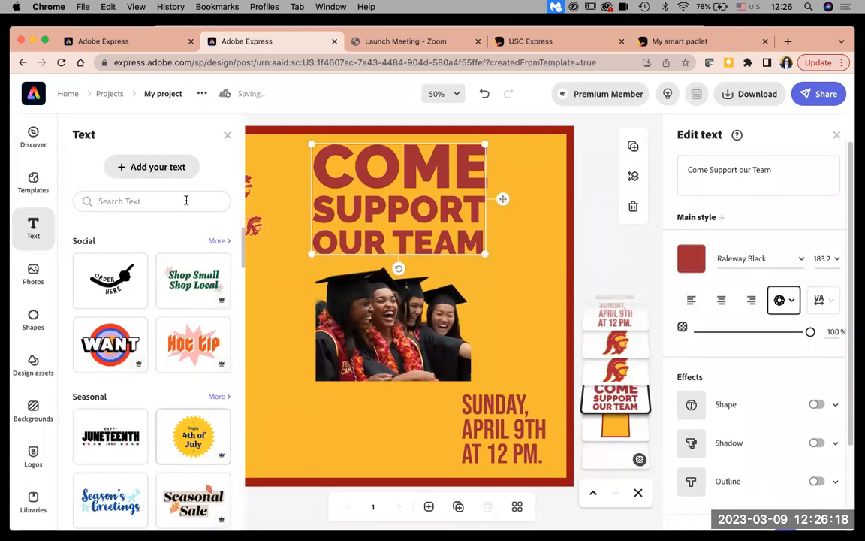
{"action": "left_click_drag", "start_coordinate": [242, 255], "coordinate": [254, 371]}
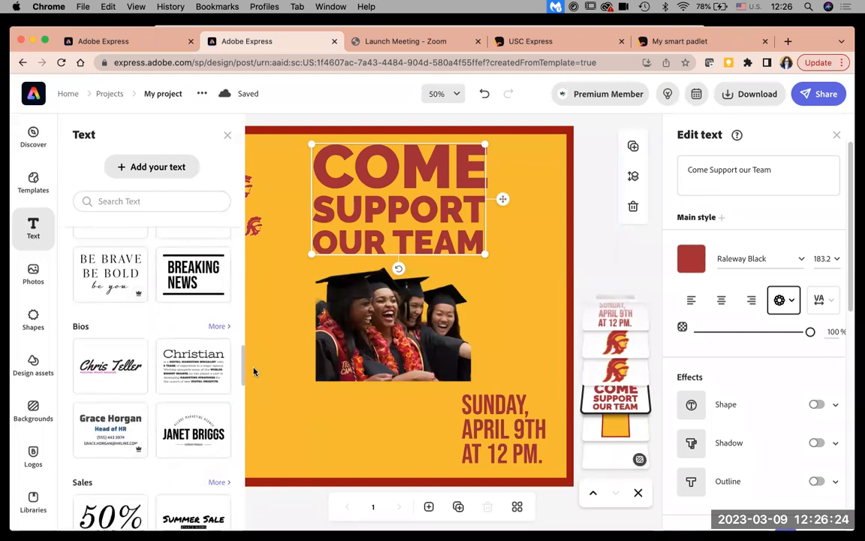
{"action": "left_click", "coordinate": [193, 274]}
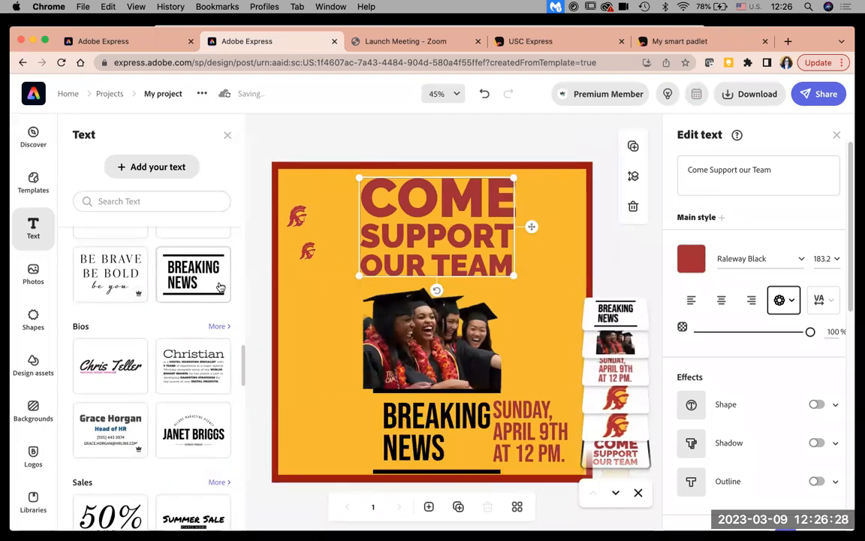
Move the "Come Support our Team" headline below the graduates photo, and place the "Breaking News" text above the photo
{"action": "left_click_drag", "start_coordinate": [354, 369], "coordinate": [266, 260]}
{"action": "left_click_drag", "start_coordinate": [389, 227], "coordinate": [336, 449]}
{"action": "left_click_drag", "start_coordinate": [320, 333], "coordinate": [403, 227]}
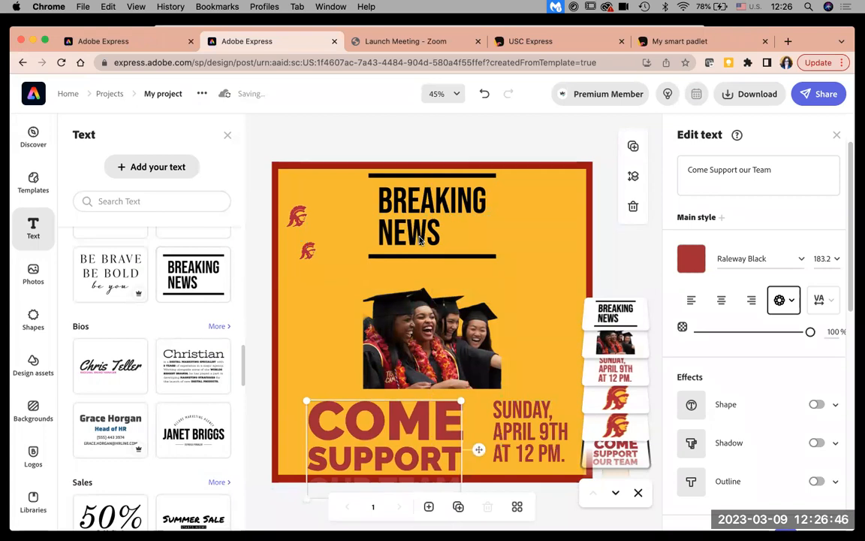
Replace the "Breaking News" wording with "We are graduation!"
{"action": "left_click", "coordinate": [420, 239]}
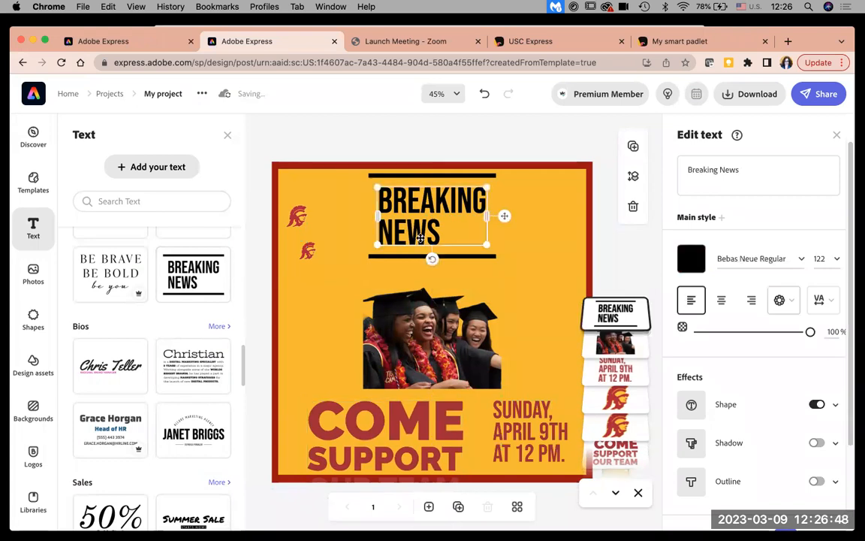
{"action": "left_click", "coordinate": [677, 166]}
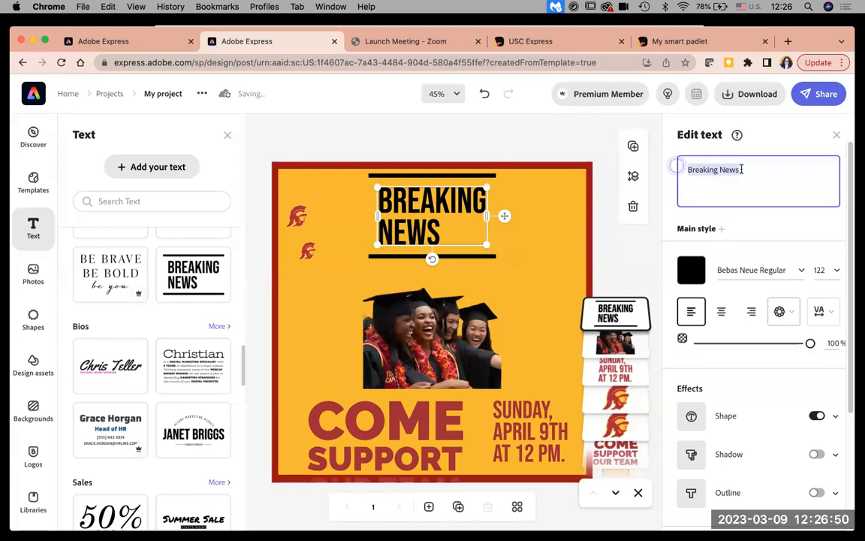
{"action": "type", "text": "W"}
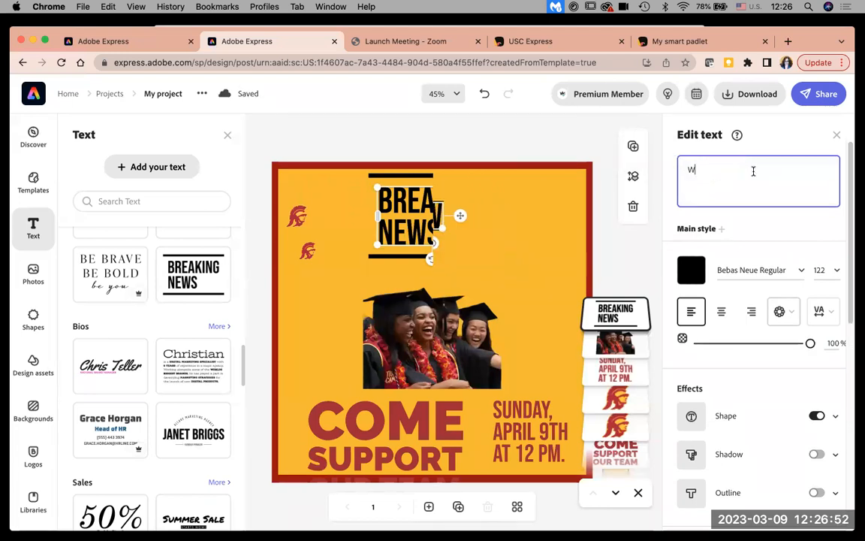
{"action": "type", "text": "e are"}
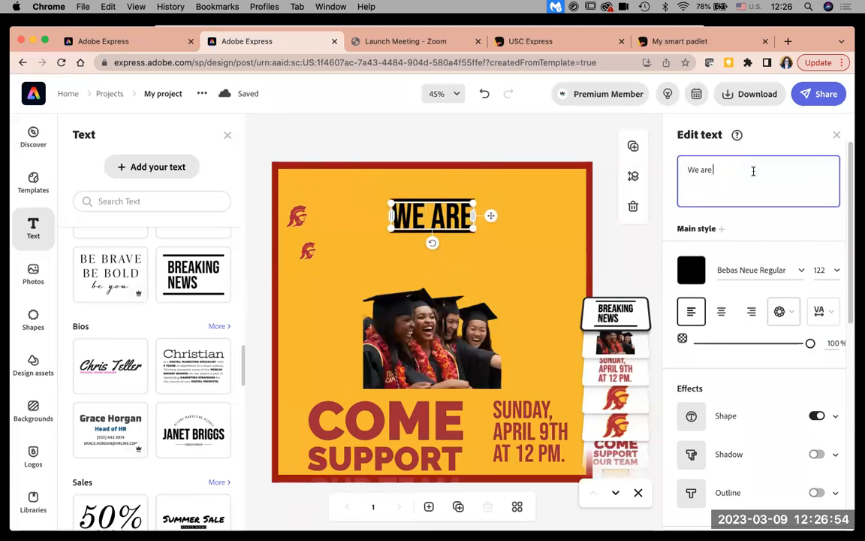
{"action": "type", "text": " gradua"}
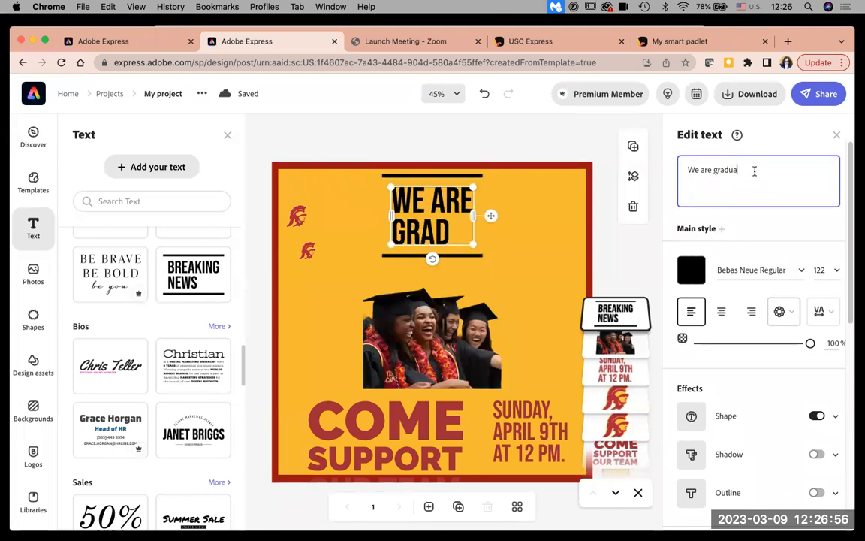
{"action": "type", "text": "tion"}
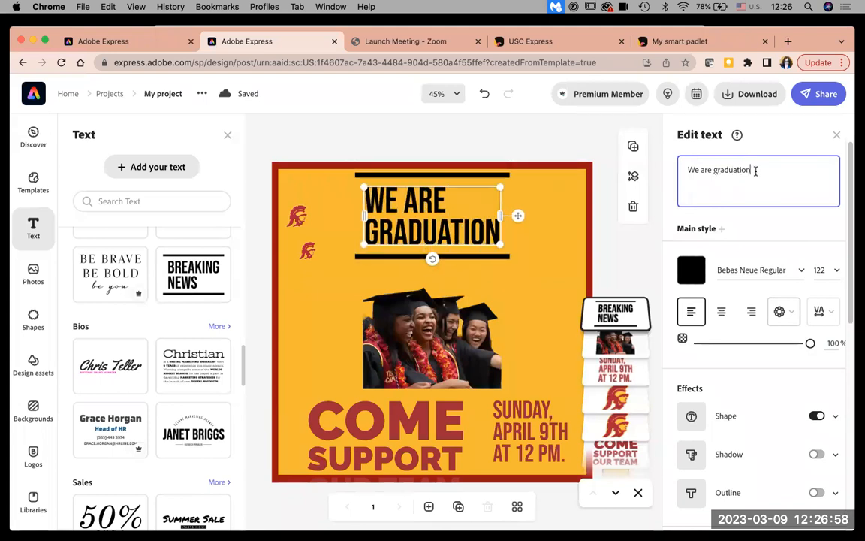
{"action": "type", "text": "!"}
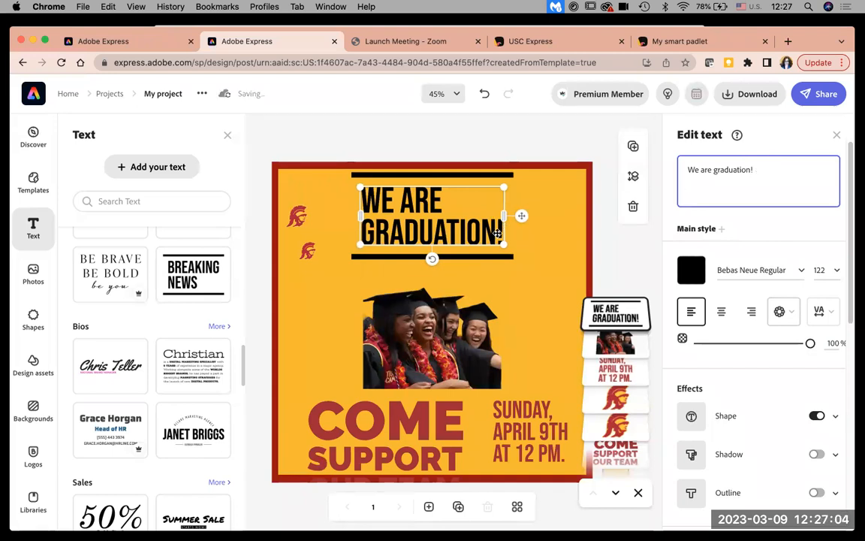
Try red, yellow and white on the "We are graduation!" text, and settle on the dark red from the Mac in Art palette
{"action": "key", "text": "super+a"}
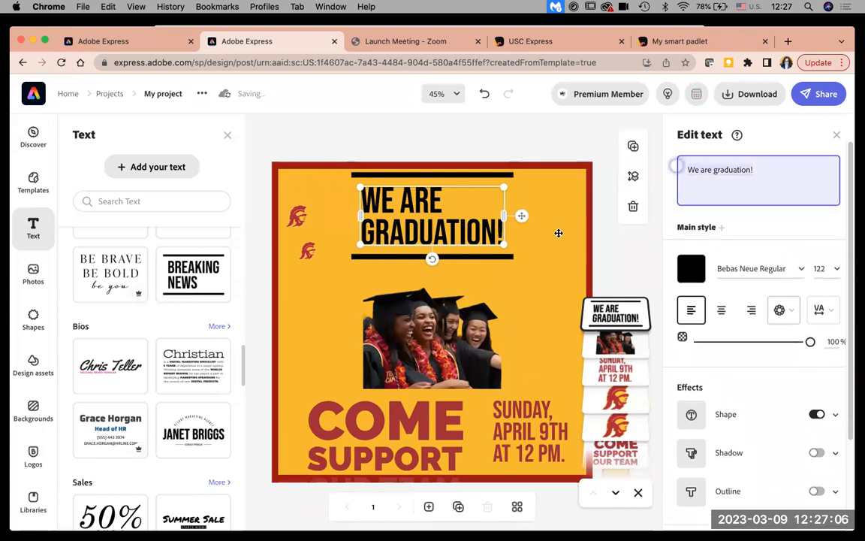
{"action": "left_click", "coordinate": [694, 273]}
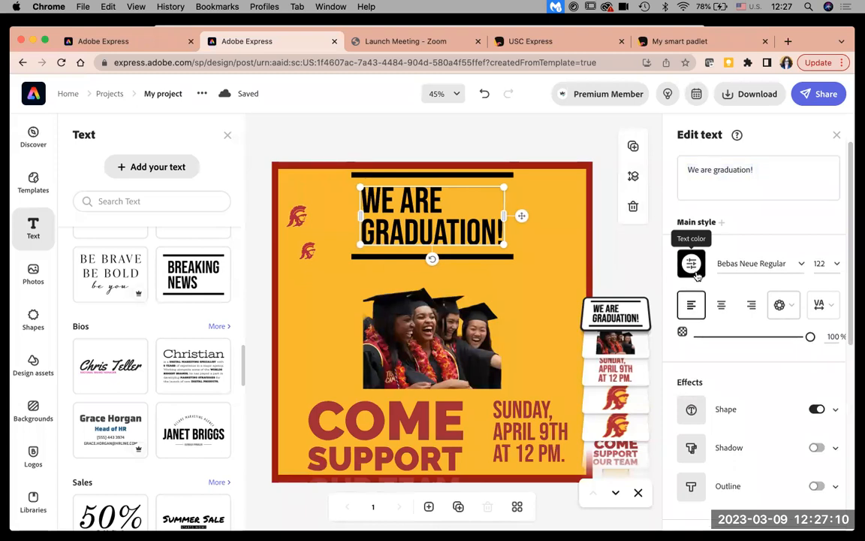
{"action": "left_click", "coordinate": [691, 266]}
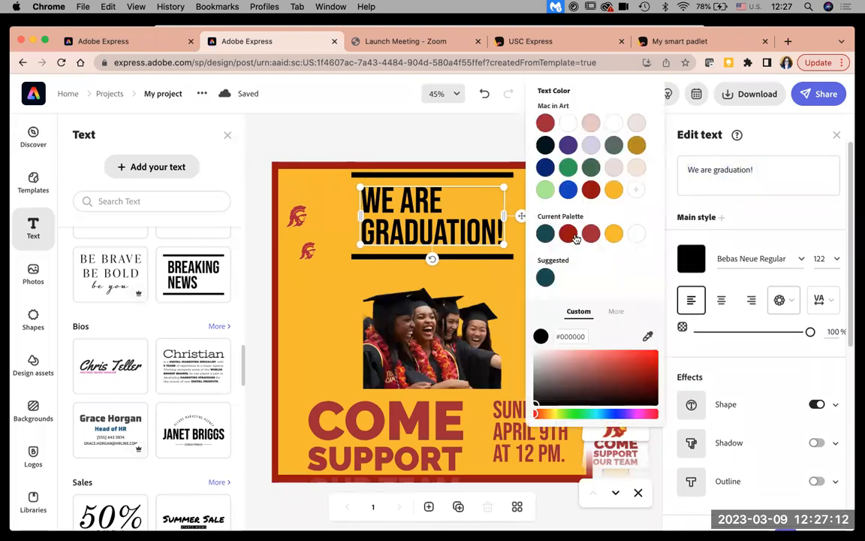
{"action": "left_click", "coordinate": [569, 236]}
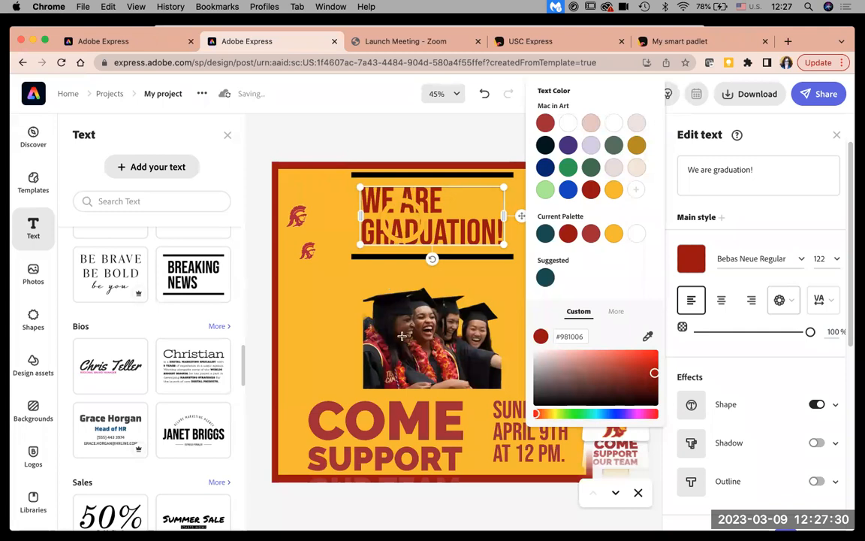
{"action": "left_click", "coordinate": [316, 308]}
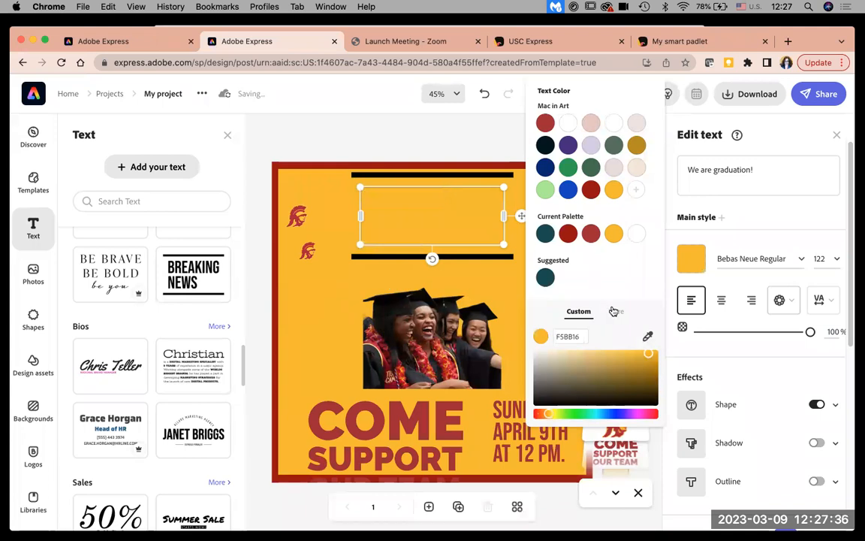
{"action": "left_click", "coordinate": [636, 236]}
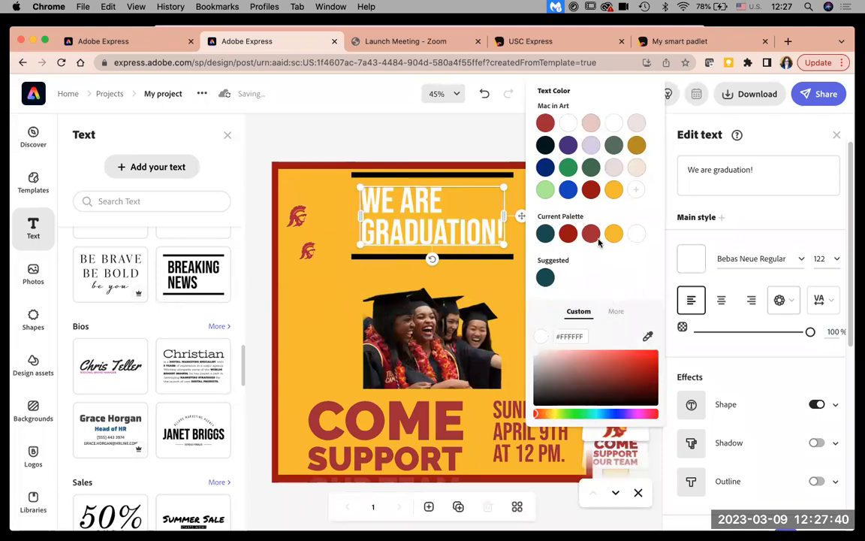
{"action": "left_click", "coordinate": [591, 190]}
{"action": "left_click", "coordinate": [591, 190]}
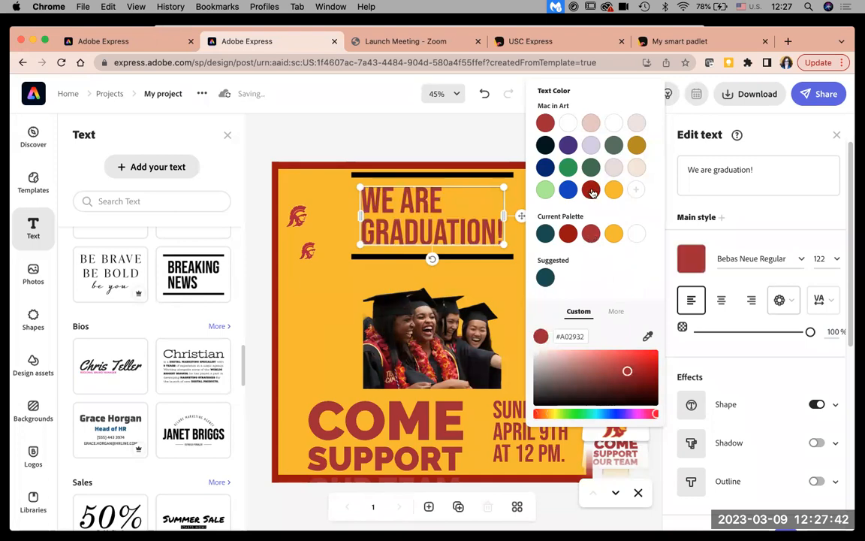
{"action": "left_click", "coordinate": [471, 259]}
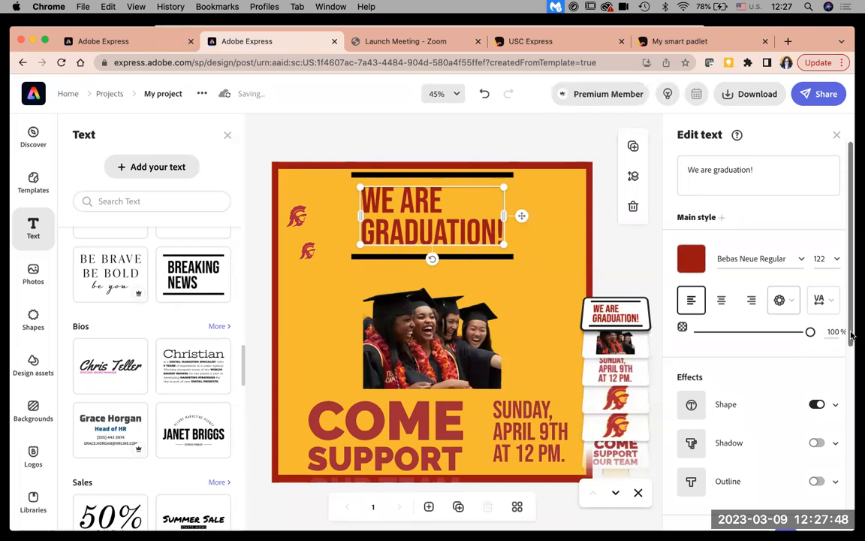
Turn off the Shape effect on the "We are graduation!" text and center-align it
{"action": "left_click_drag", "start_coordinate": [852, 341], "coordinate": [855, 400]}
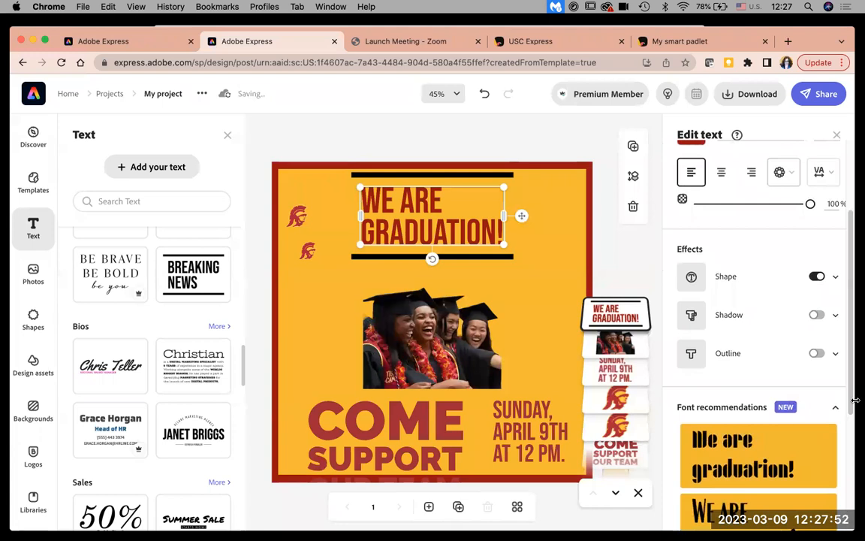
{"action": "left_click", "coordinate": [815, 277]}
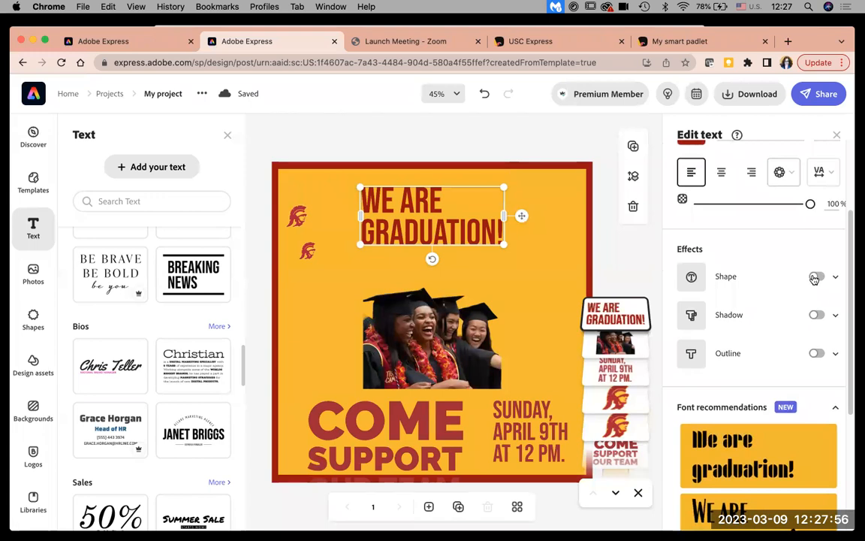
{"action": "left_click", "coordinate": [720, 175]}
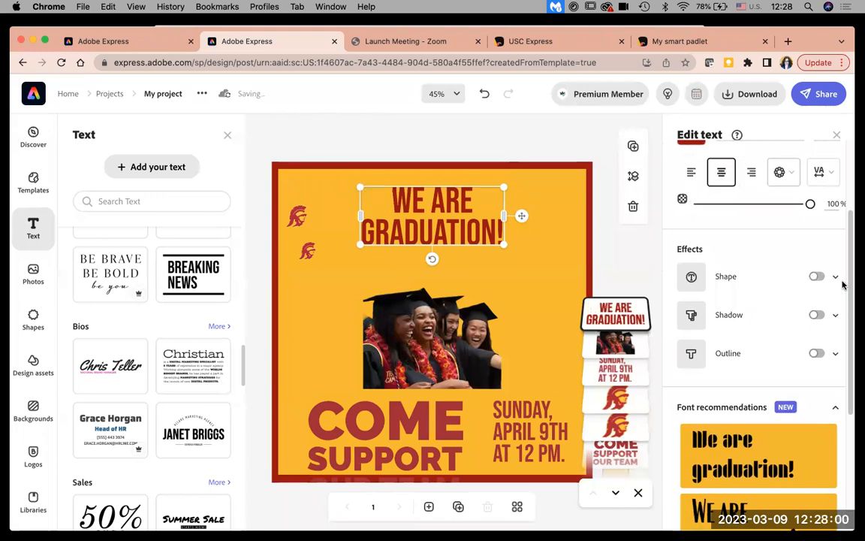
Try the recommended fonts on the "We are graduation!" text, and settle on Joschmi Regular
{"action": "left_click_drag", "start_coordinate": [850, 288], "coordinate": [859, 409]}
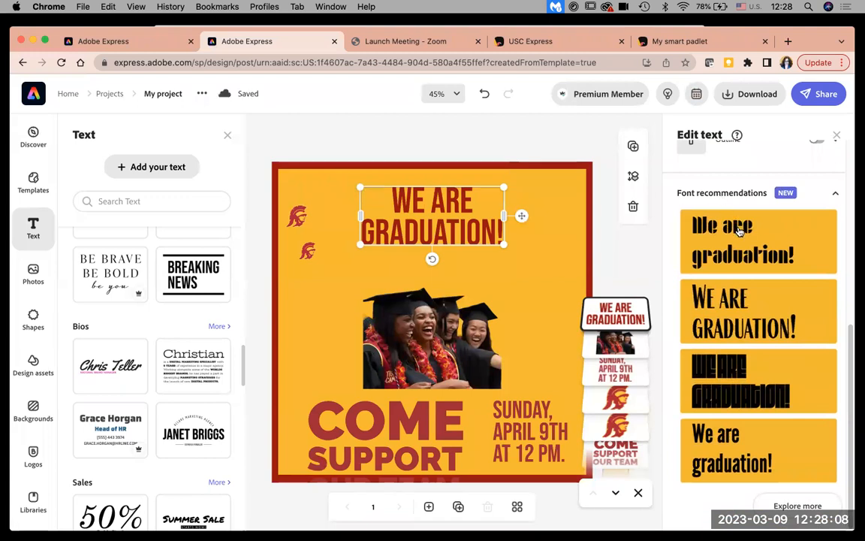
{"action": "left_click", "coordinate": [739, 229]}
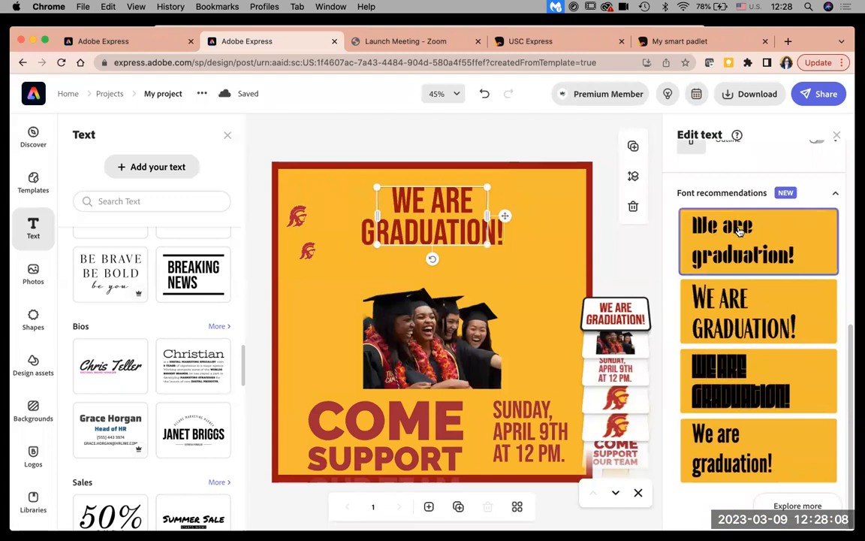
{"action": "left_click", "coordinate": [743, 301]}
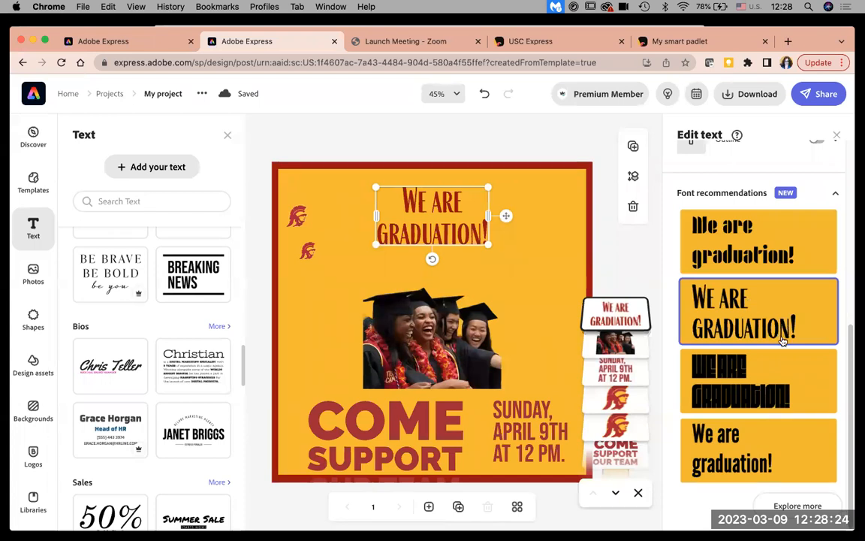
{"action": "left_click", "coordinate": [736, 391]}
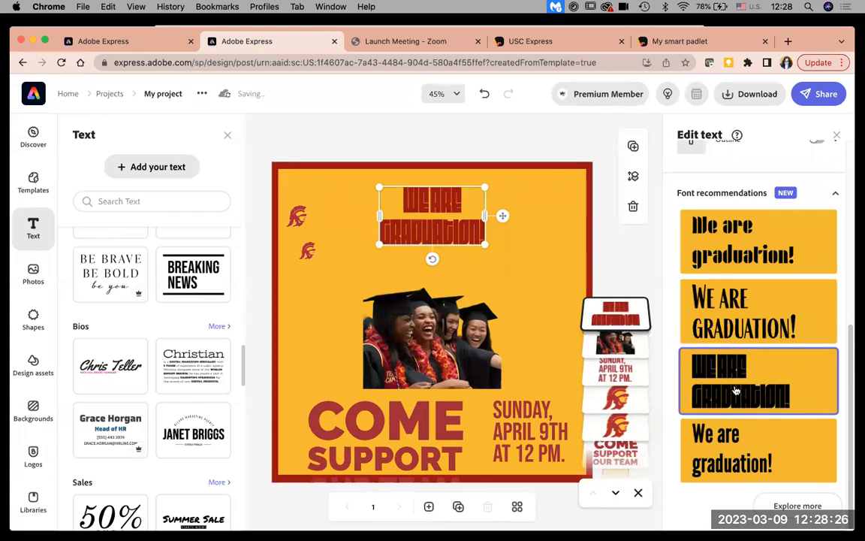
{"action": "left_click", "coordinate": [736, 466]}
{"action": "left_click", "coordinate": [755, 241]}
{"action": "scroll", "coordinate": [843, 290], "scroll_direction": "up", "scroll_amount": 5}
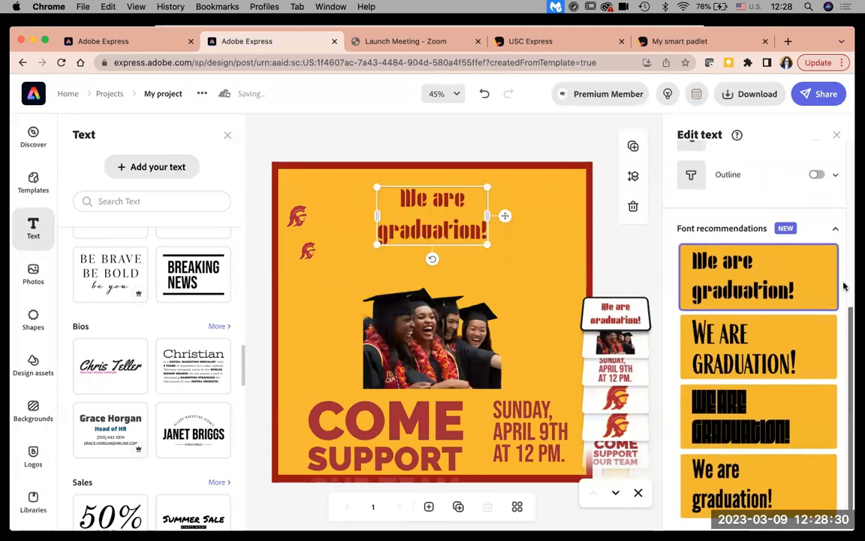
{"action": "scroll", "coordinate": [818, 203], "scroll_direction": "up", "scroll_amount": 3}
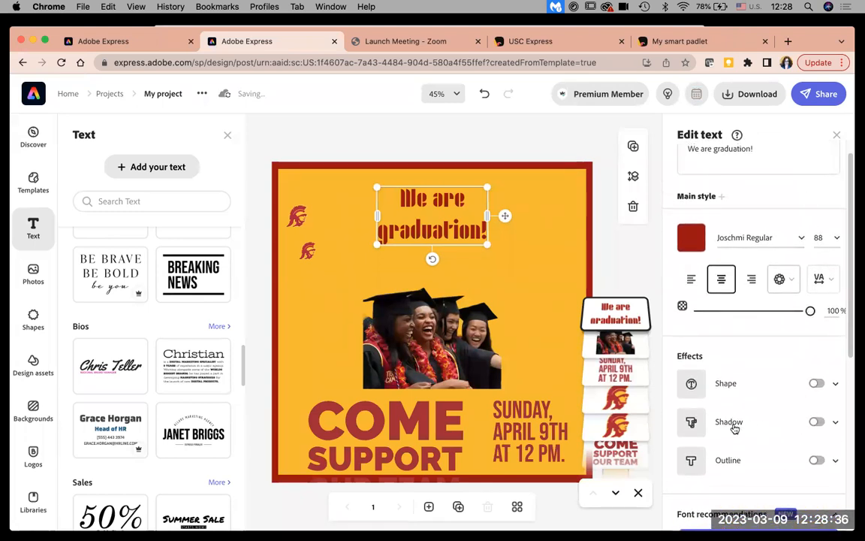
Curve the "We are graduation!" text into a semi-circle, and enlarge it to size 76.5 above the graduates photo
{"action": "left_click", "coordinate": [782, 279]}
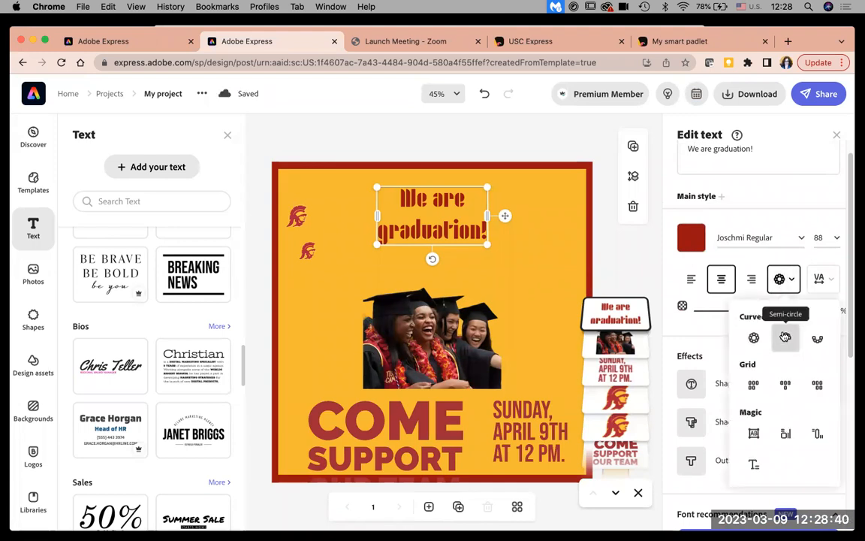
{"action": "left_click", "coordinate": [786, 338]}
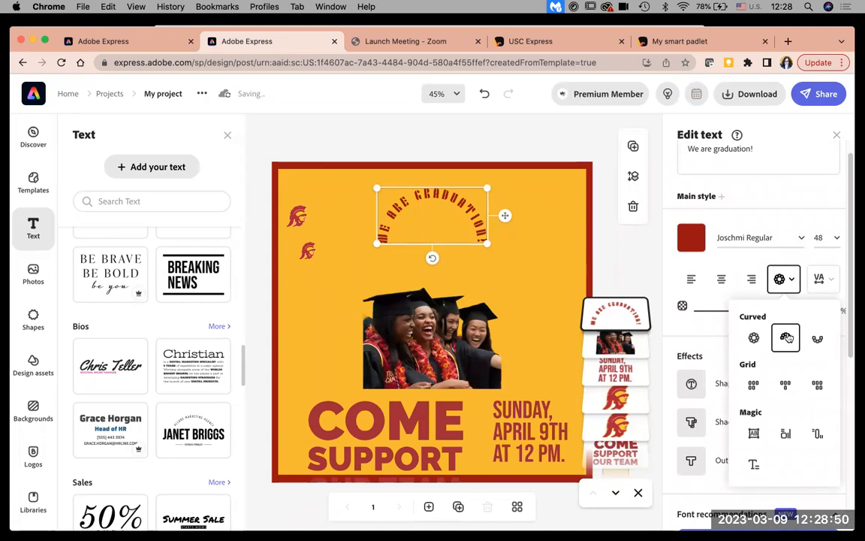
{"action": "left_click_drag", "start_coordinate": [377, 244], "coordinate": [311, 300]}
{"action": "left_click_drag", "start_coordinate": [395, 221], "coordinate": [414, 278]}
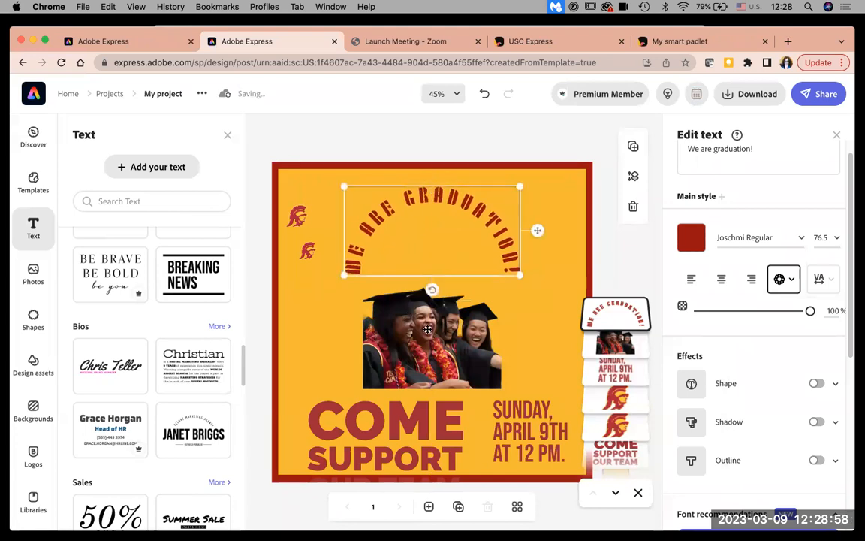
Shrink the graduates photo and center it under the arched "We are graduation!" text
{"action": "left_click", "coordinate": [451, 346]}
{"action": "left_click_drag", "start_coordinate": [501, 390], "coordinate": [473, 367]}
{"action": "left_click_drag", "start_coordinate": [426, 349], "coordinate": [440, 290]}
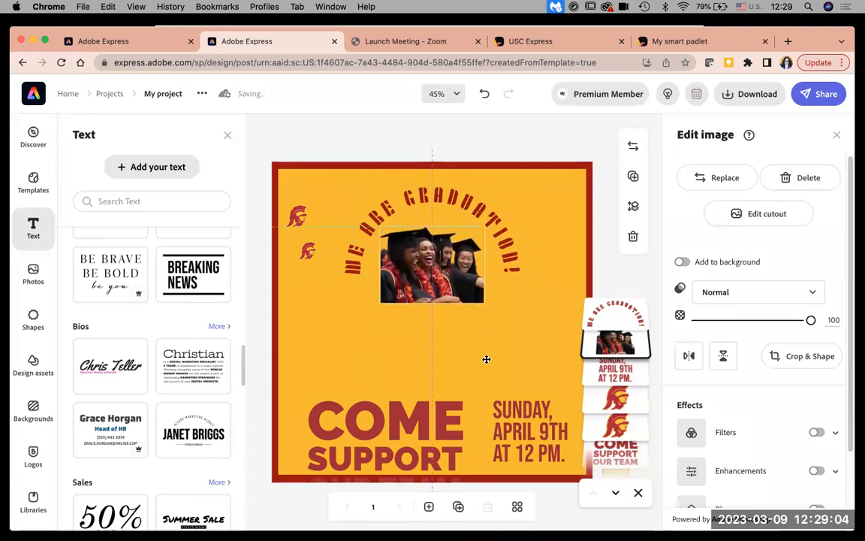
{"action": "left_click", "coordinate": [488, 357]}
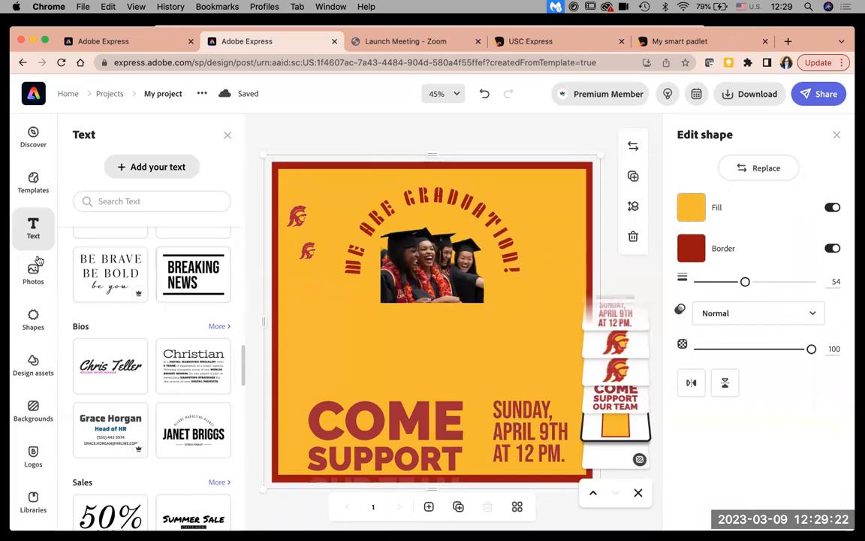
Try a rounded triangle from the basic shapes on the flyer, and delete it
{"action": "left_click", "coordinate": [32, 319]}
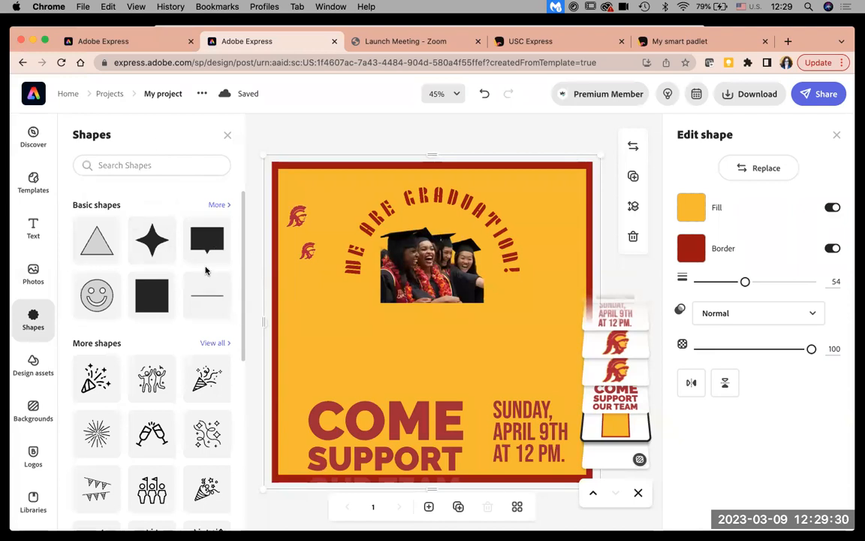
{"action": "left_click", "coordinate": [217, 204]}
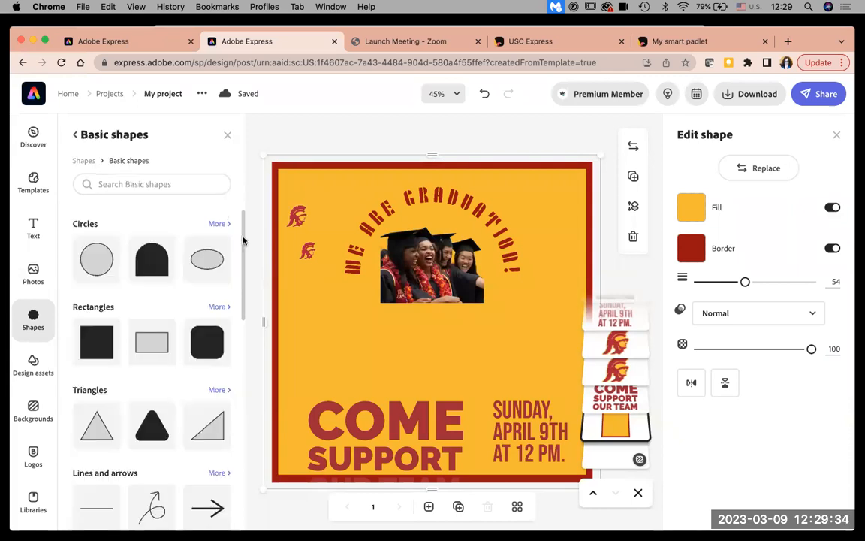
{"action": "scroll", "coordinate": [241, 285], "scroll_direction": "down", "scroll_amount": 5}
{"action": "scroll", "coordinate": [241, 372], "scroll_direction": "down", "scroll_amount": 5}
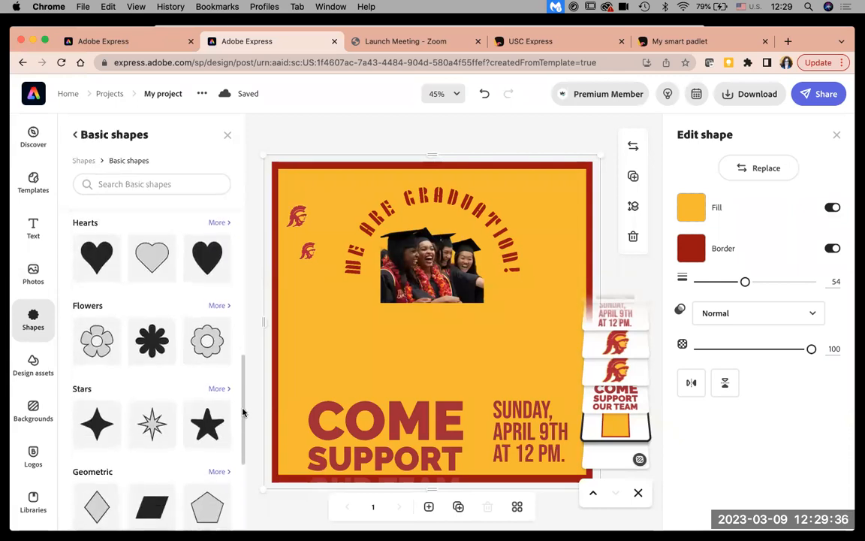
{"action": "scroll", "coordinate": [227, 344], "scroll_direction": "up", "scroll_amount": 7}
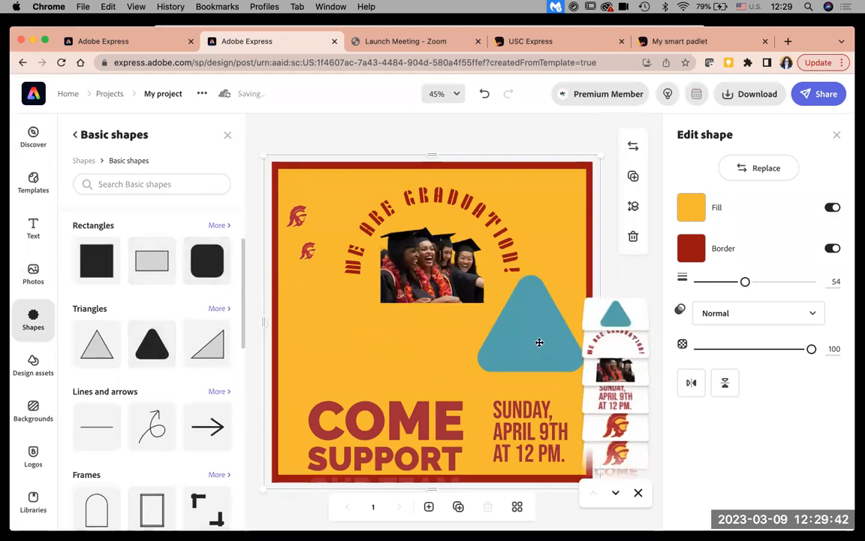
{"action": "left_click", "coordinate": [540, 343]}
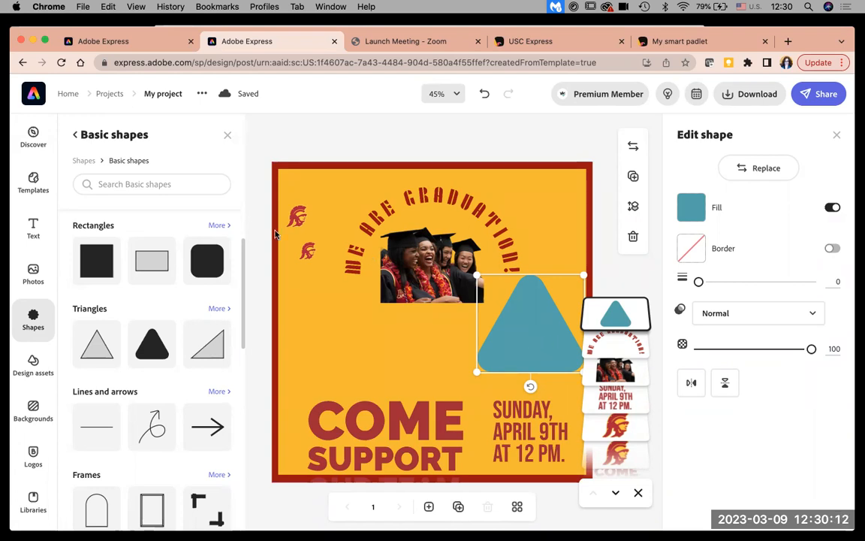
{"action": "key", "text": "Delete"}
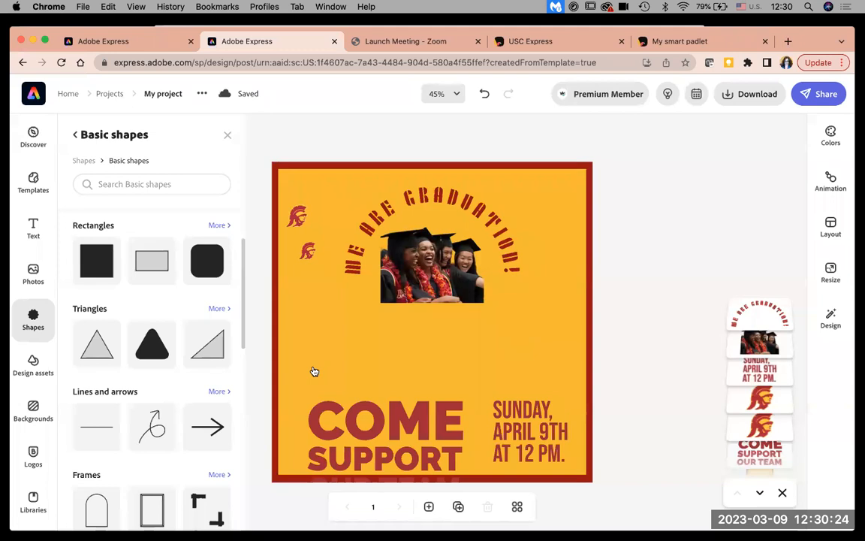
Browse the basic and additional shapes, and search the shapes for "Graduation"
{"action": "scroll", "coordinate": [237, 411], "scroll_direction": "down", "scroll_amount": 3}
{"action": "scroll", "coordinate": [238, 411], "scroll_direction": "down", "scroll_amount": 8}
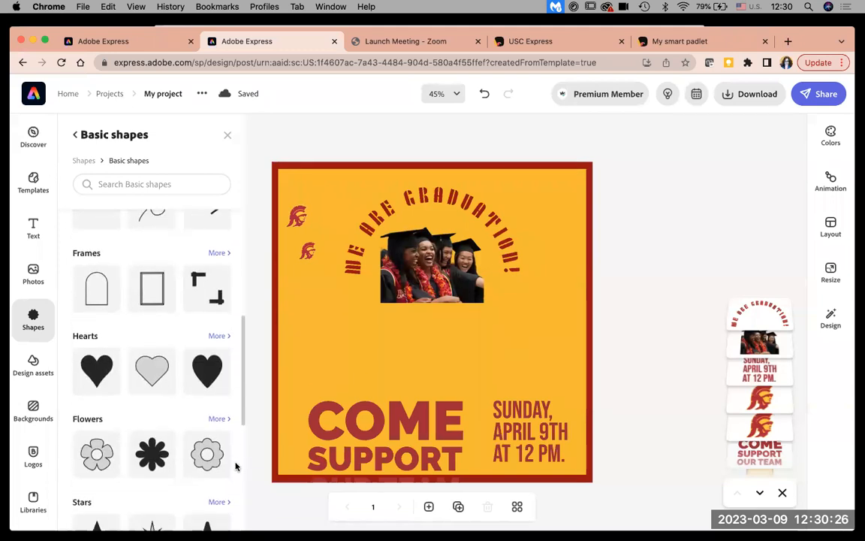
{"action": "scroll", "coordinate": [234, 334], "scroll_direction": "up", "scroll_amount": 10}
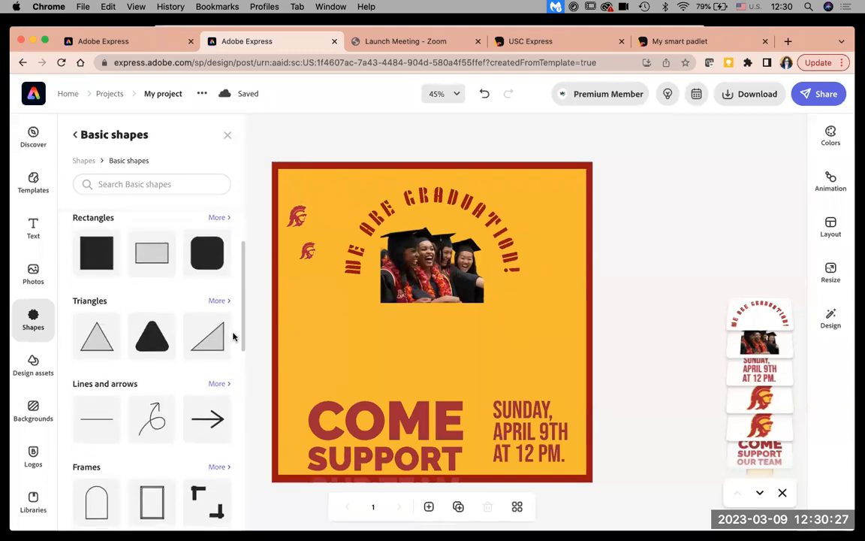
{"action": "left_click", "coordinate": [74, 135]}
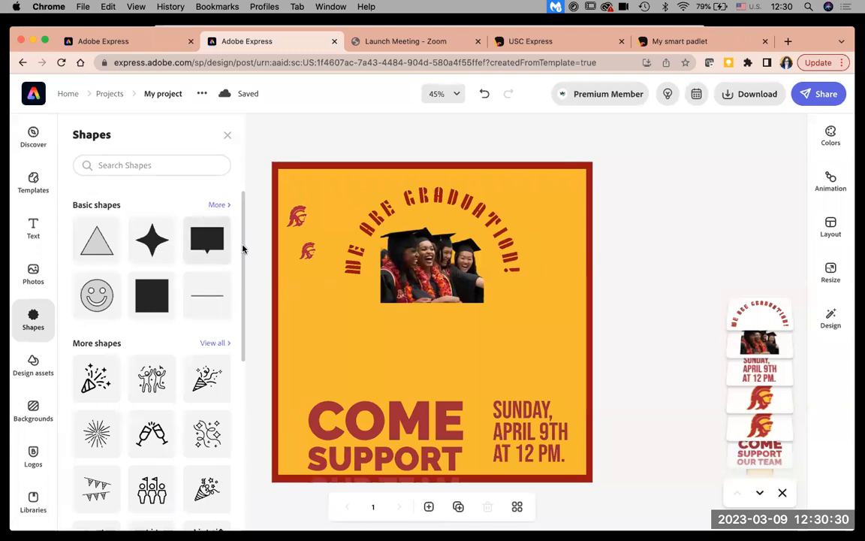
{"action": "scroll", "coordinate": [245, 342], "scroll_direction": "down", "scroll_amount": 5}
{"action": "scroll", "coordinate": [246, 353], "scroll_direction": "down", "scroll_amount": 3}
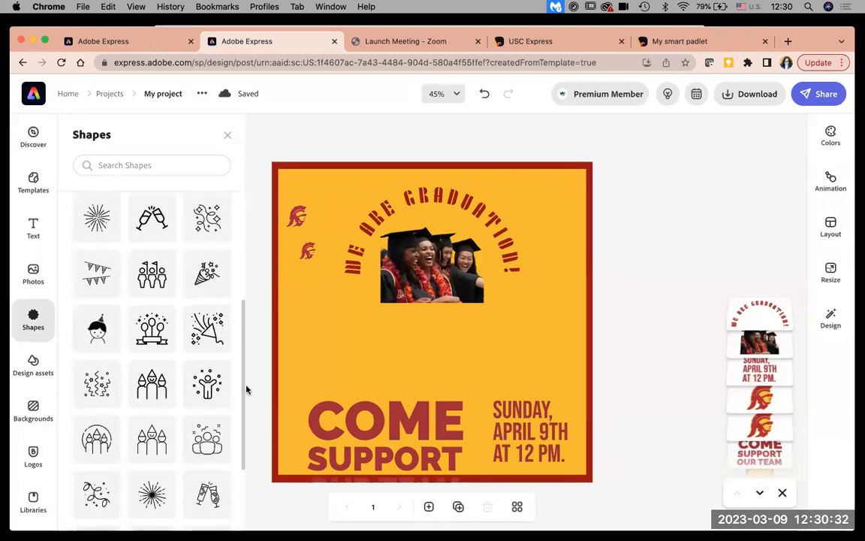
{"action": "left_click", "coordinate": [160, 166]}
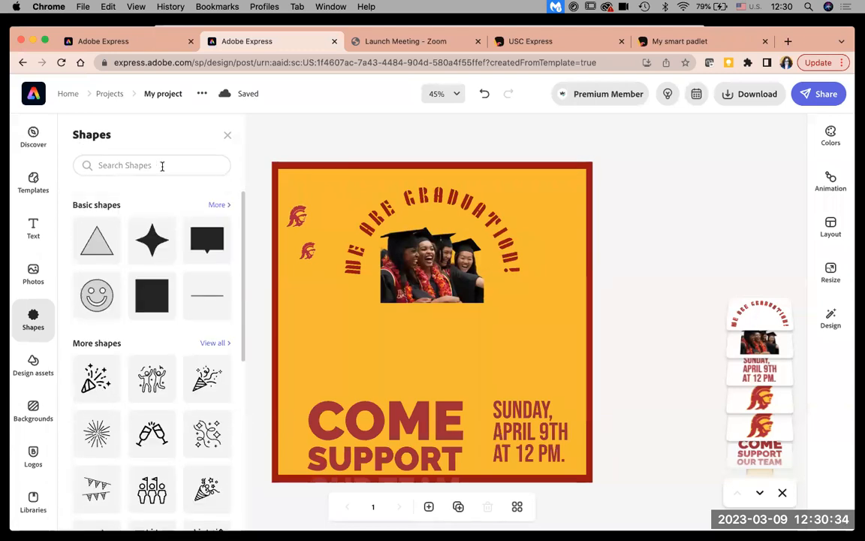
{"action": "type", "text": "Graduation"}
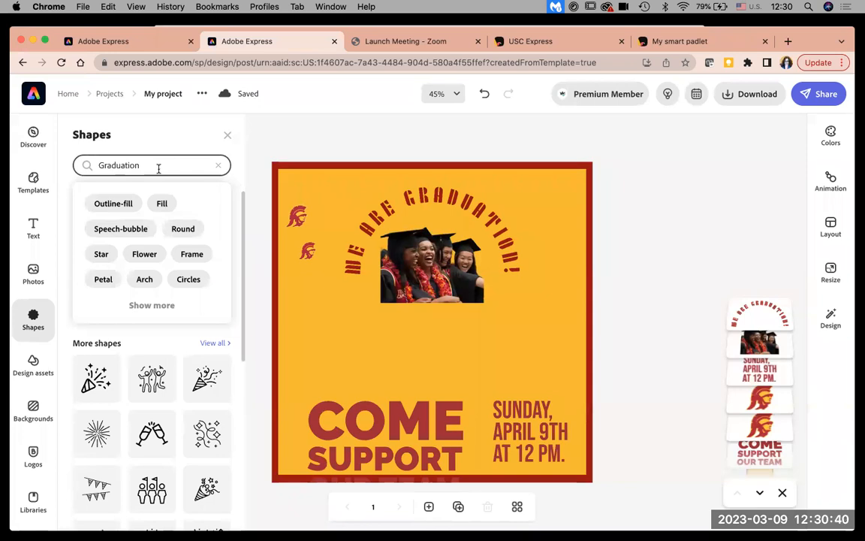
{"action": "key", "text": "Return"}
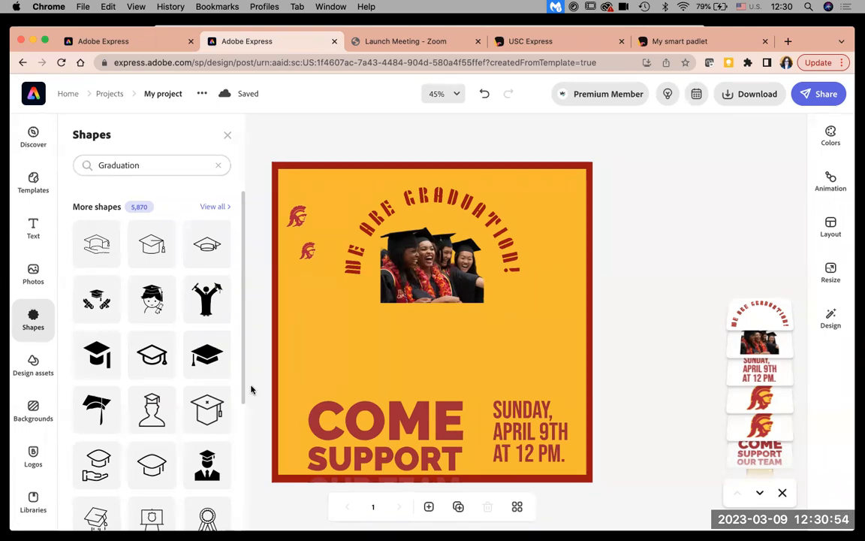
Add the graduate figure with raised arms from the Graduation shapes to the flyer, and delete its smaller duplicate
{"action": "scroll", "coordinate": [243, 396], "scroll_direction": "down", "scroll_amount": 10}
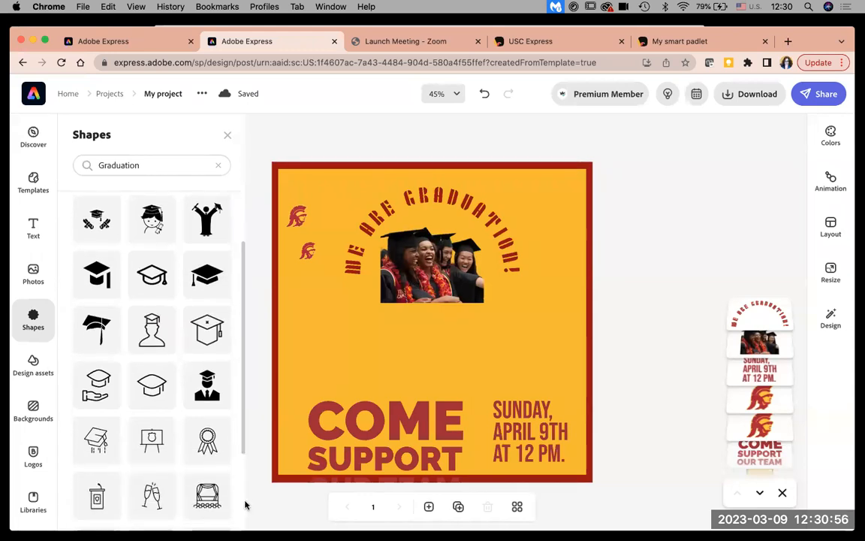
{"action": "left_click_drag", "start_coordinate": [242, 378], "coordinate": [241, 483]}
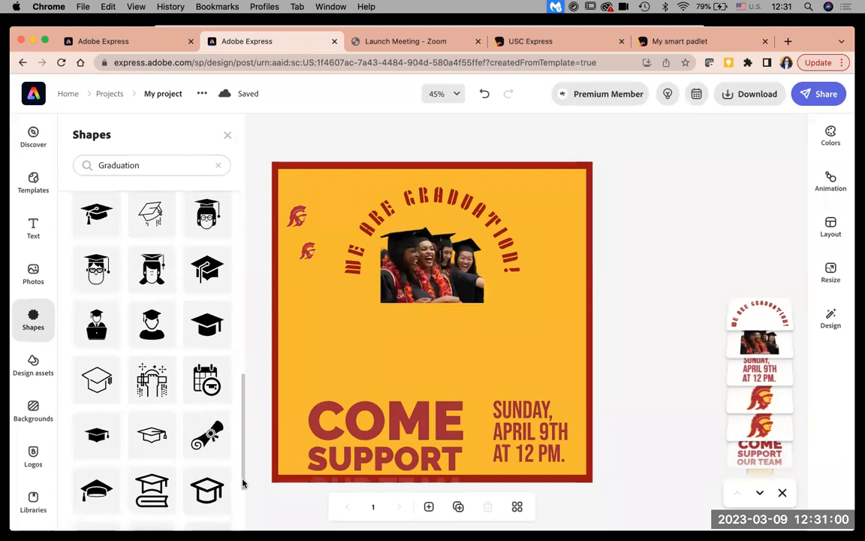
{"action": "scroll", "coordinate": [241, 398], "scroll_direction": "up", "scroll_amount": 10}
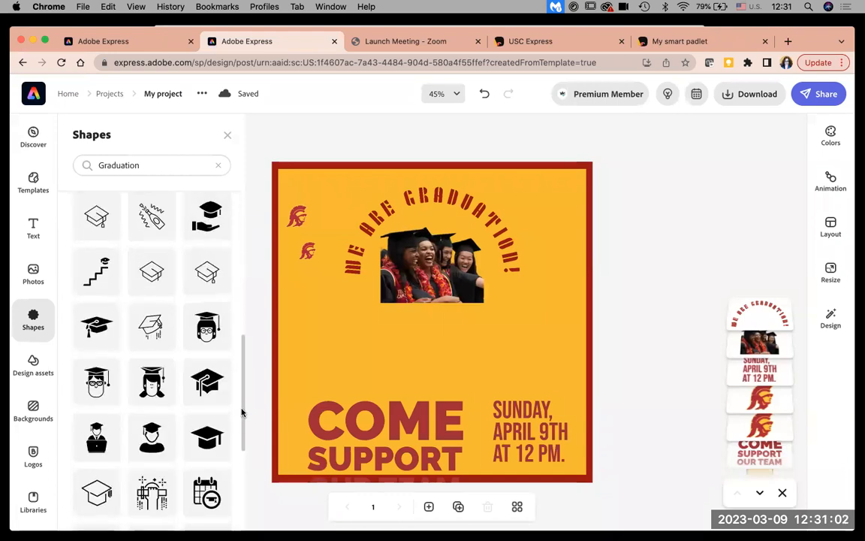
{"action": "scroll", "coordinate": [229, 332], "scroll_direction": "up", "scroll_amount": 5}
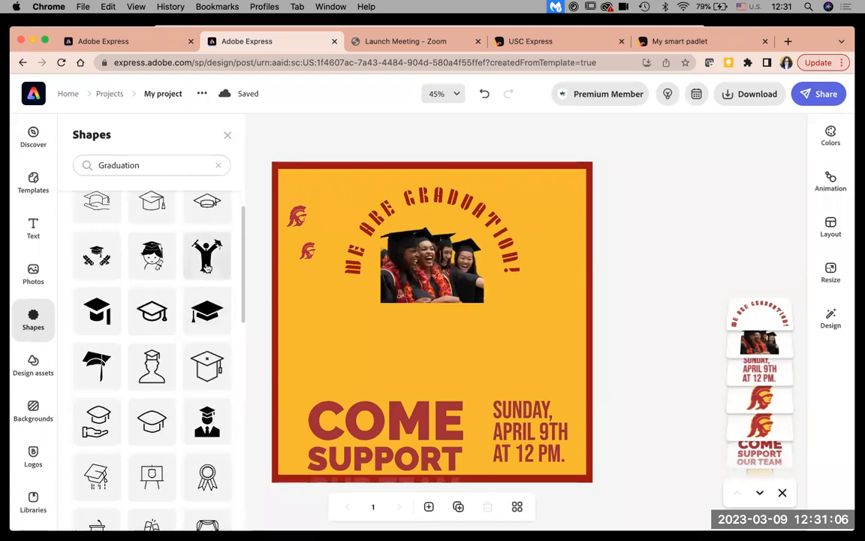
{"action": "left_click_drag", "start_coordinate": [207, 268], "coordinate": [397, 357]}
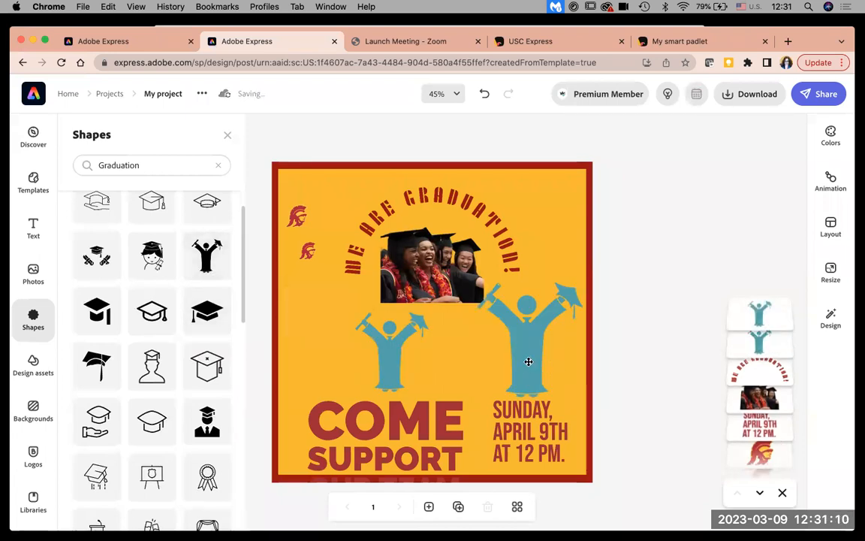
{"action": "left_click", "coordinate": [527, 362]}
{"action": "left_click", "coordinate": [389, 369]}
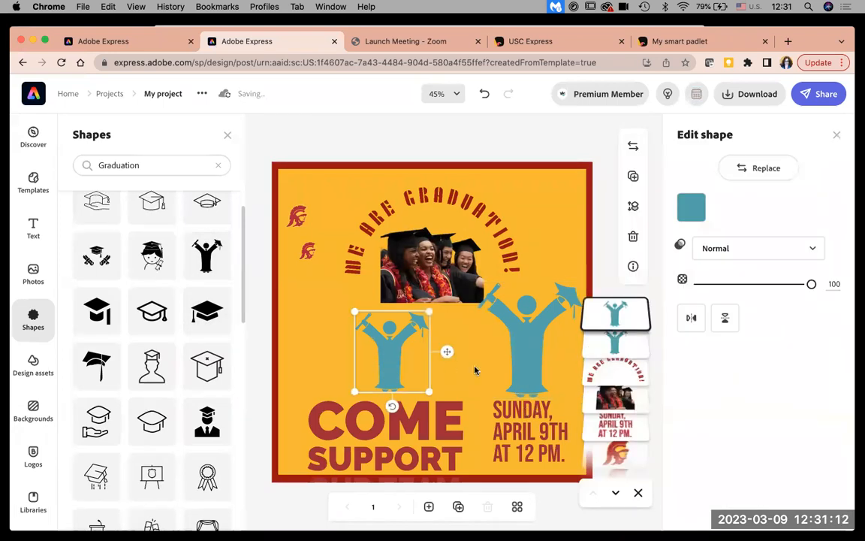
{"action": "key", "text": "Delete"}
Recolor the graduate figure with the dark red from the Mac in Art palette
{"action": "left_click", "coordinate": [537, 365]}
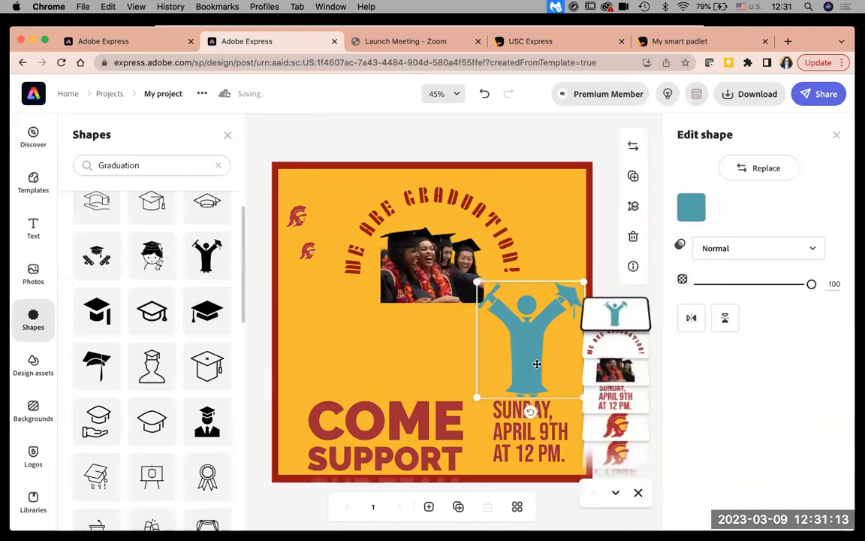
{"action": "left_click", "coordinate": [691, 208]}
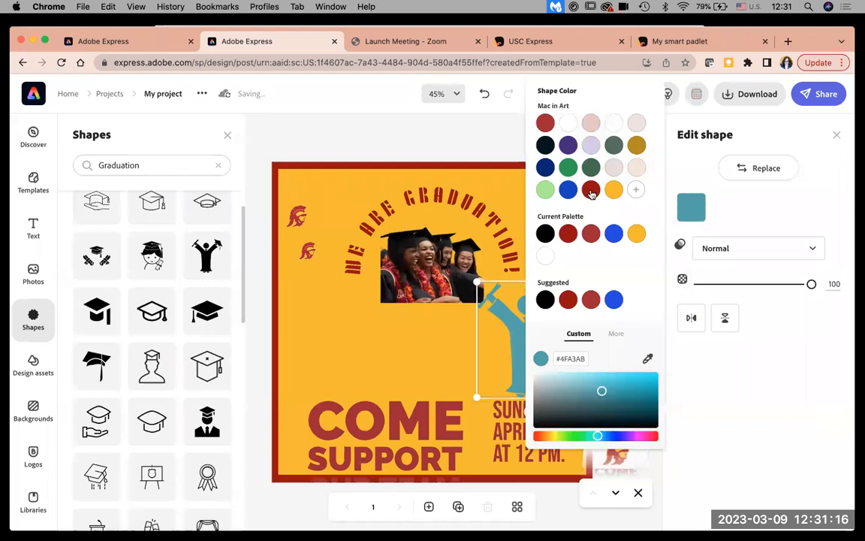
{"action": "left_click", "coordinate": [591, 190]}
{"action": "left_click", "coordinate": [534, 363]}
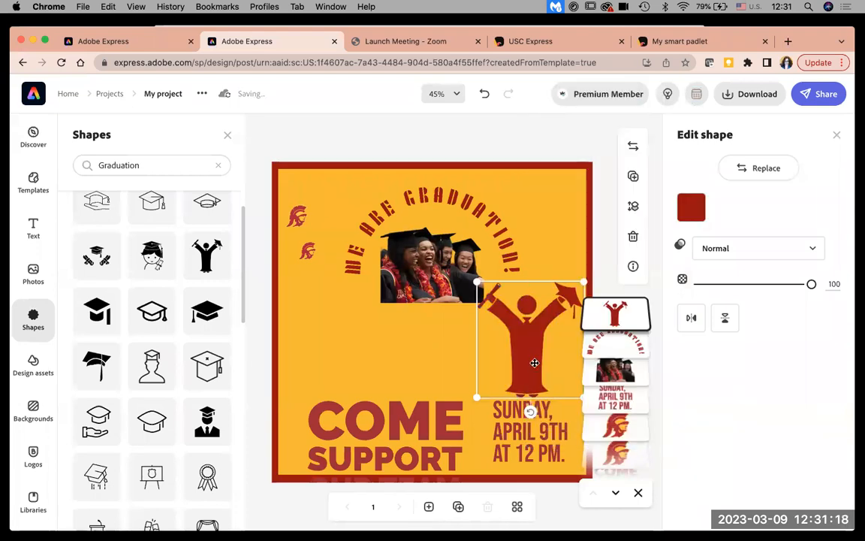
Move the graduate figure directly beneath the graduates photo, and delete the "Come Support our Team" headline
{"action": "left_click_drag", "start_coordinate": [477, 368], "coordinate": [381, 371]}
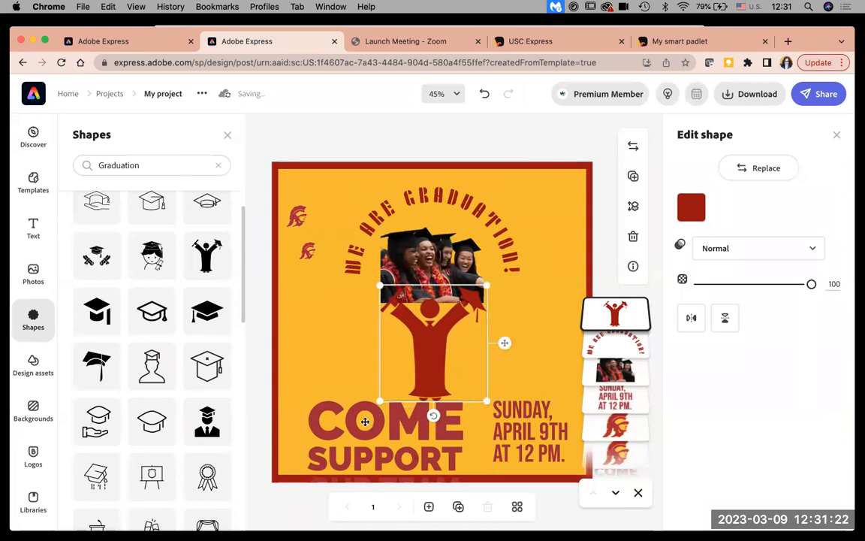
{"action": "left_click", "coordinate": [395, 435]}
{"action": "key", "text": "BackSpace"}
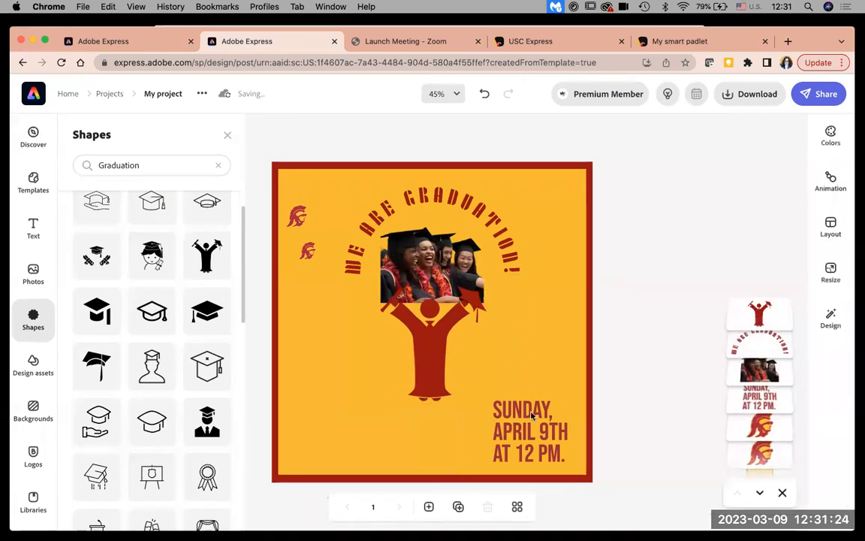
Move the date text to the flyer's lower-left corner, and enlarge the graduate figure until it nearly fills the flyer
{"action": "left_click_drag", "start_coordinate": [537, 414], "coordinate": [335, 414]}
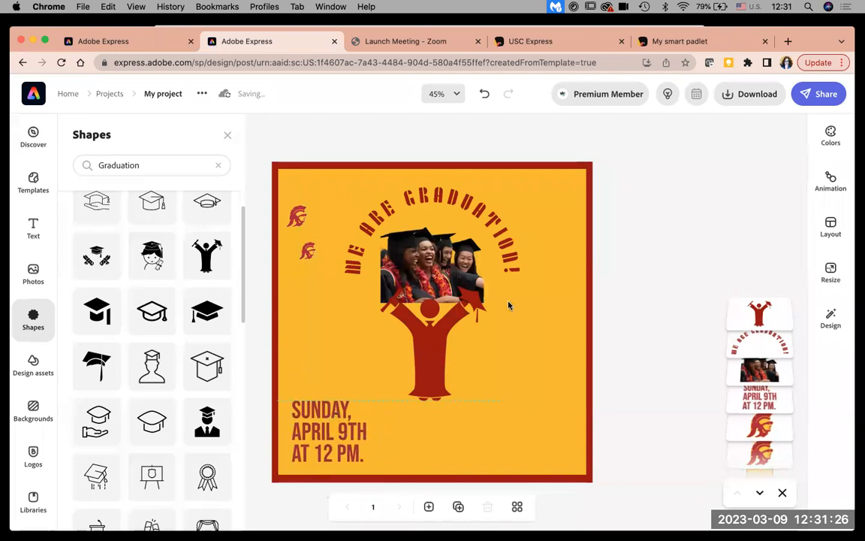
{"action": "left_click", "coordinate": [439, 349]}
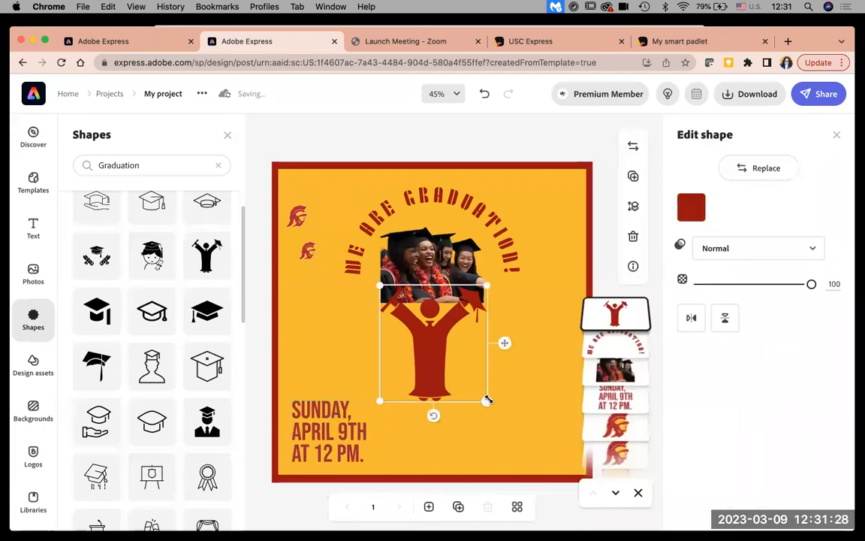
{"action": "left_click_drag", "start_coordinate": [546, 461], "coordinate": [547, 464]}
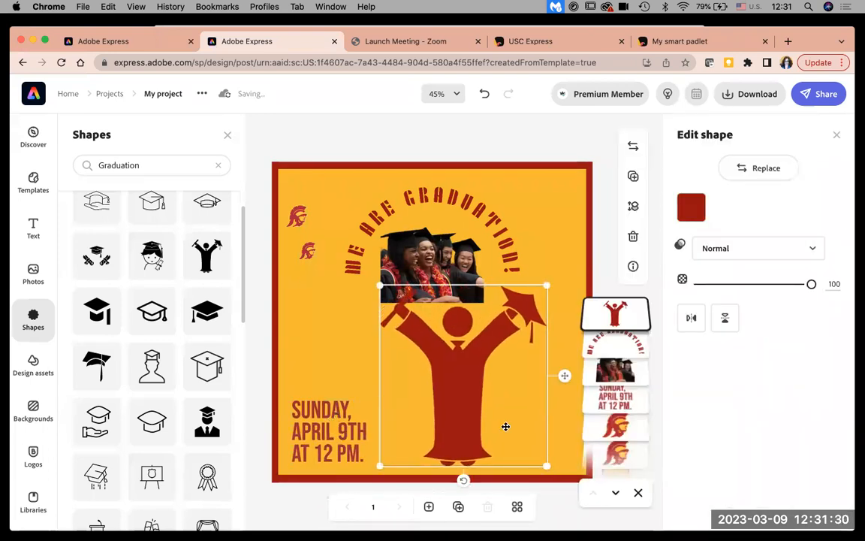
{"action": "left_click_drag", "start_coordinate": [371, 280], "coordinate": [298, 167]}
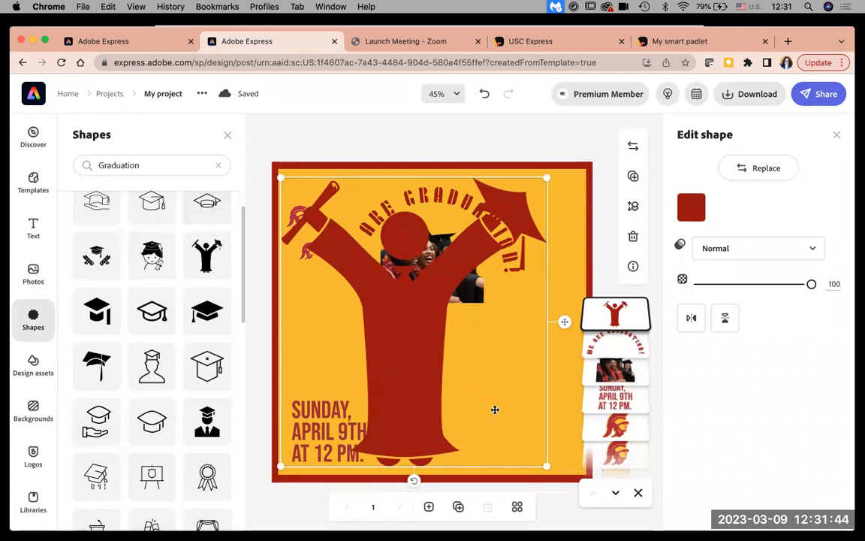
{"action": "mouse_move", "coordinate": [545, 464]}
{"action": "left_mouse_down"}
{"action": "mouse_move", "coordinate": [402, 341]}
{"action": "mouse_move", "coordinate": [400, 308]}
{"action": "mouse_move", "coordinate": [565, 463]}
{"action": "mouse_move", "coordinate": [497, 359]}
{"action": "mouse_move", "coordinate": [536, 454]}
{"action": "left_mouse_up"}
{"action": "left_click_drag", "start_coordinate": [593, 448], "coordinate": [576, 418]}
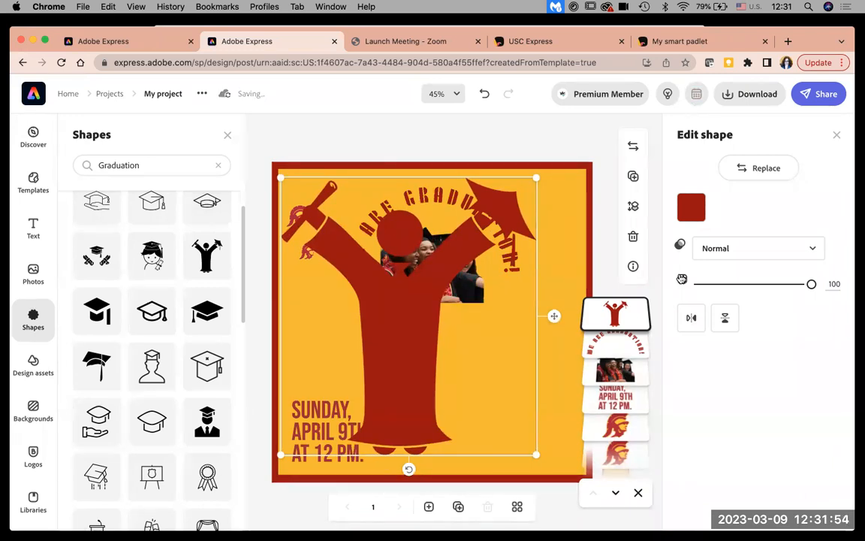
Try the Multiply and Screen blend modes on the graduate figure, and restore it to Normal
{"action": "left_click", "coordinate": [737, 248]}
{"action": "left_click", "coordinate": [717, 297]}
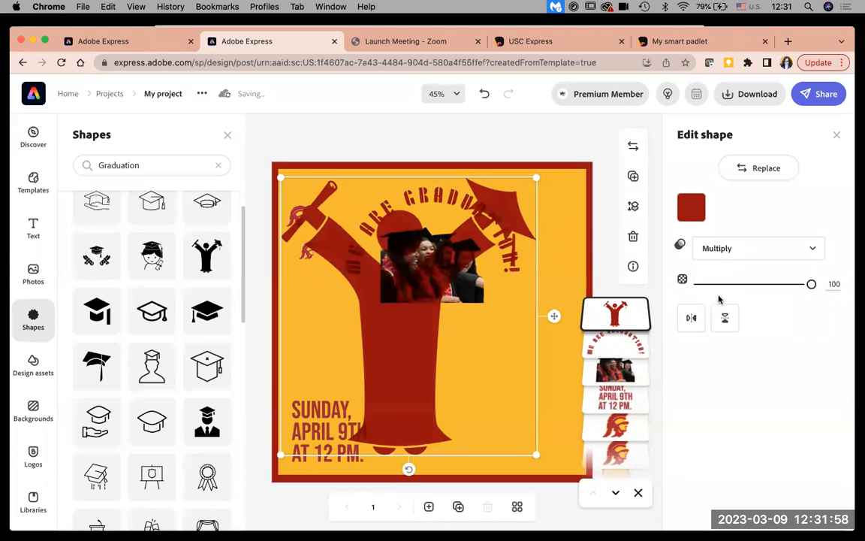
{"action": "left_click", "coordinate": [741, 249]}
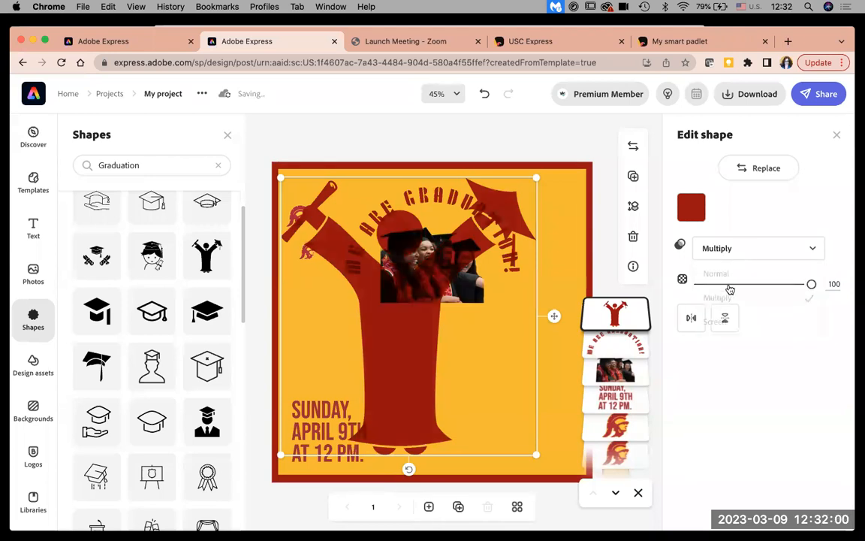
{"action": "left_click", "coordinate": [733, 322]}
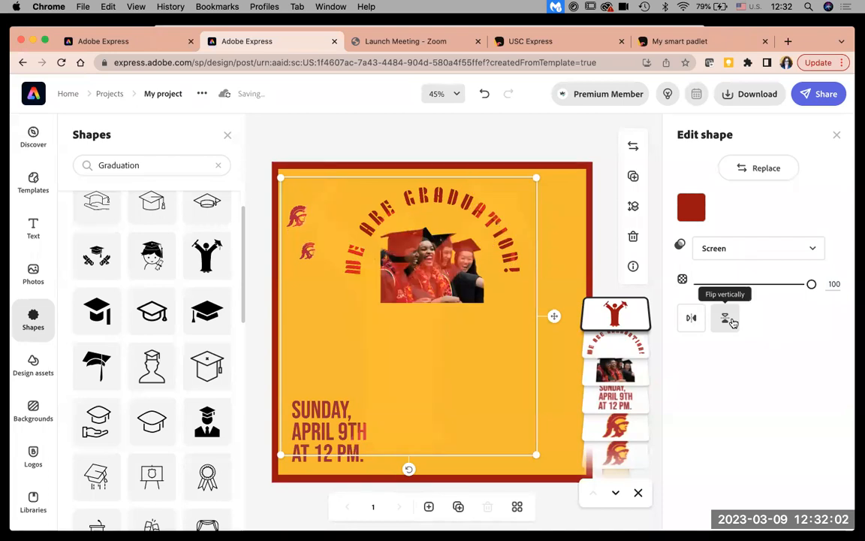
{"action": "left_click", "coordinate": [732, 249]}
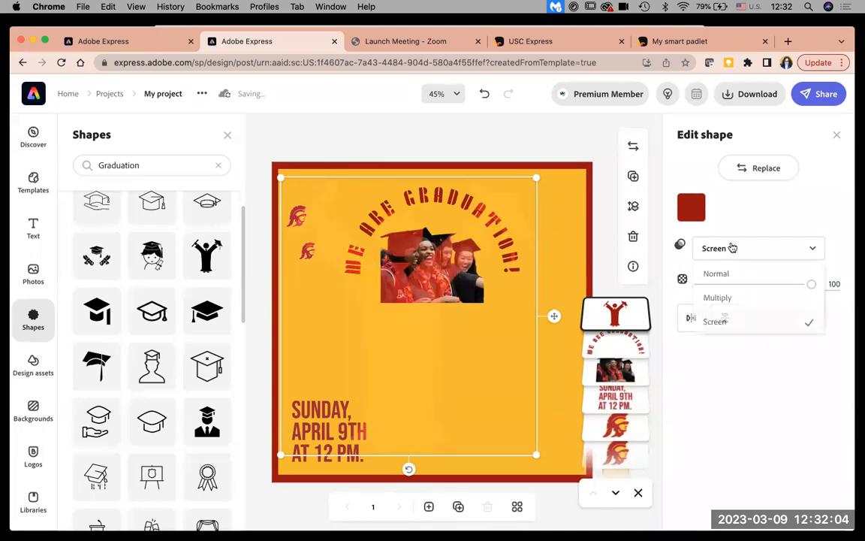
{"action": "left_click", "coordinate": [727, 274]}
Turn the graduate figure into a faint, centered watermark behind the text, photo and Trojan heads, with opacity just under 14
{"action": "left_click_drag", "start_coordinate": [815, 284], "coordinate": [709, 290]}
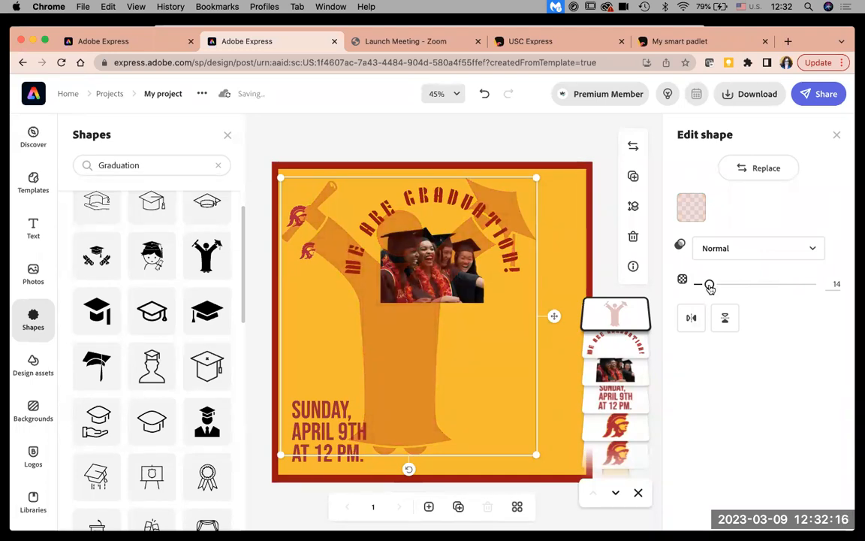
{"action": "left_click_drag", "start_coordinate": [628, 309], "coordinate": [616, 399]}
{"action": "left_click_drag", "start_coordinate": [425, 375], "coordinate": [451, 380]}
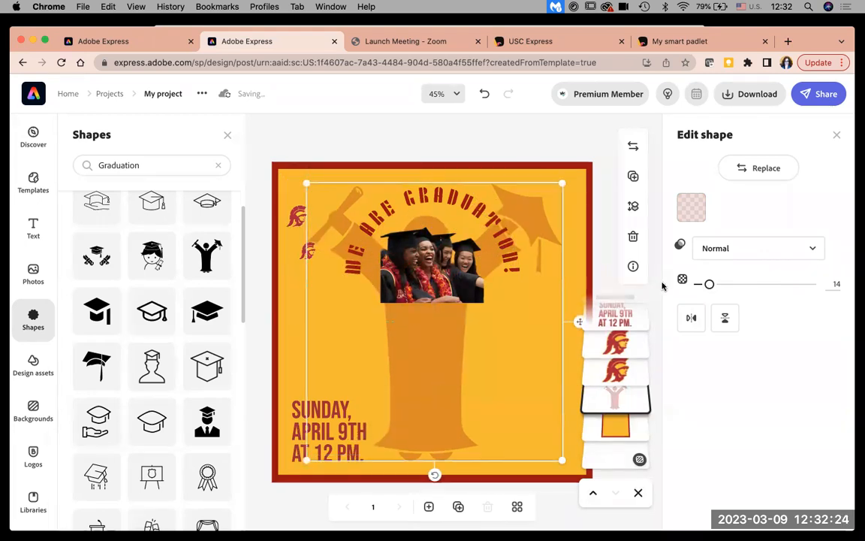
{"action": "left_click_drag", "start_coordinate": [709, 284], "coordinate": [703, 284]}
{"action": "left_click", "coordinate": [412, 139]}
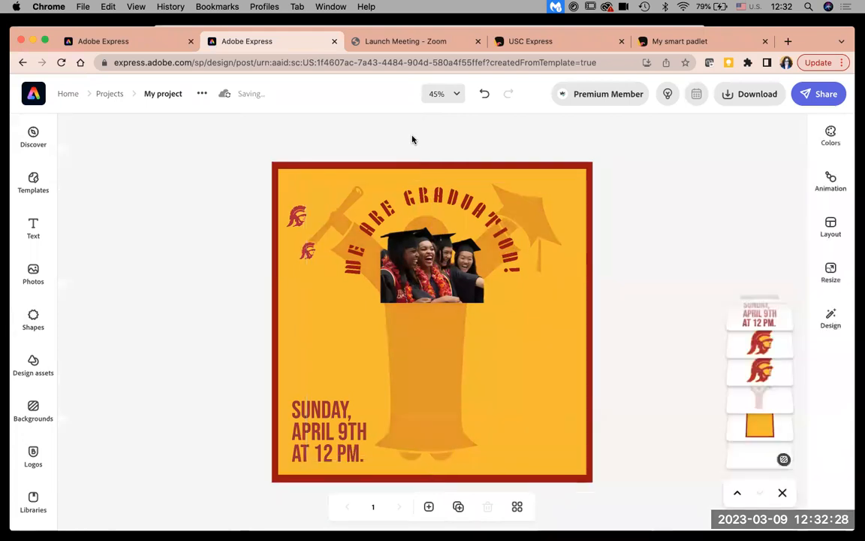
Nudge the arched "We are graduation!" headline slightly down around the graduates photo
{"action": "left_click", "coordinate": [426, 277]}
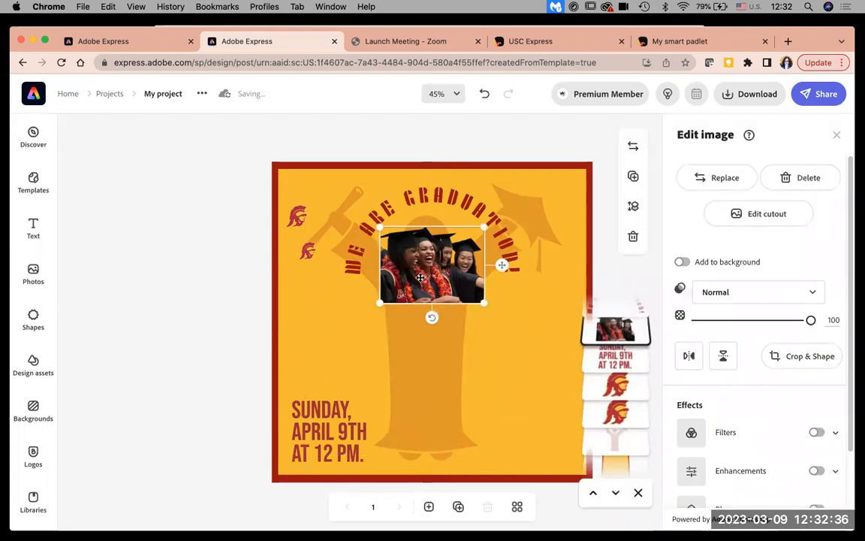
{"action": "left_click_drag", "start_coordinate": [432, 271], "coordinate": [431, 276]}
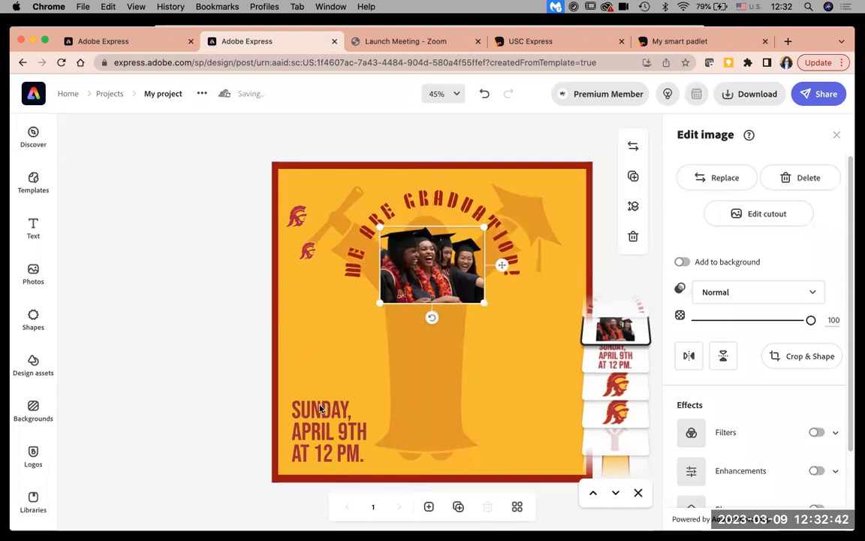
Enlarge the lower Trojan head and move it to the flyer's upper-left corner, and delete the other small Trojan head
{"action": "left_click", "coordinate": [308, 252]}
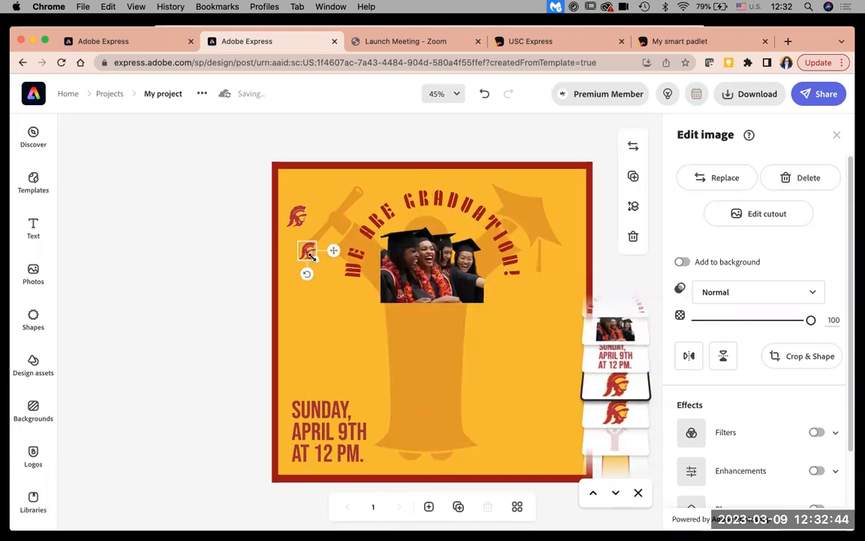
{"action": "left_click_drag", "start_coordinate": [317, 260], "coordinate": [329, 219]}
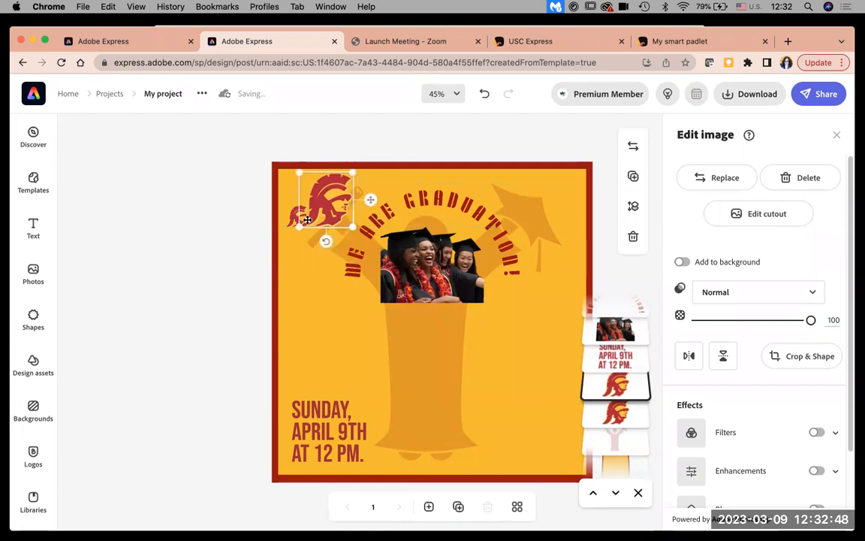
{"action": "left_click", "coordinate": [295, 218]}
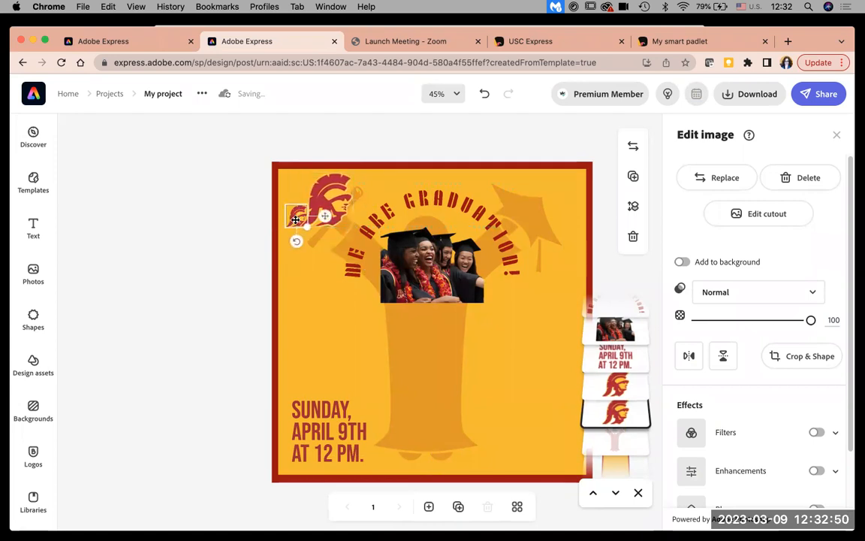
{"action": "key", "text": "Delete"}
Place a horizontally flipped duplicate of the Trojan head in the upper-right corner, and align both heads symmetrically beside the headline
{"action": "left_click", "coordinate": [335, 196]}
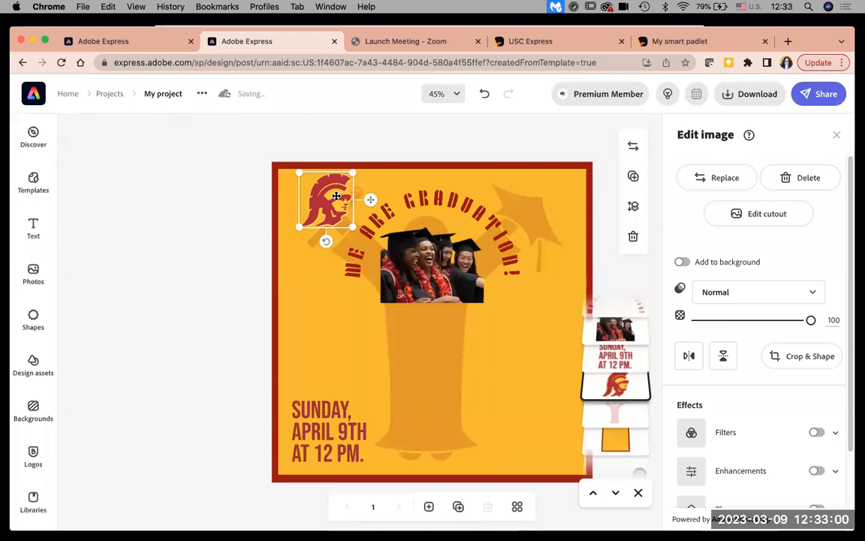
{"action": "left_click_drag", "start_coordinate": [344, 197], "coordinate": [553, 197]}
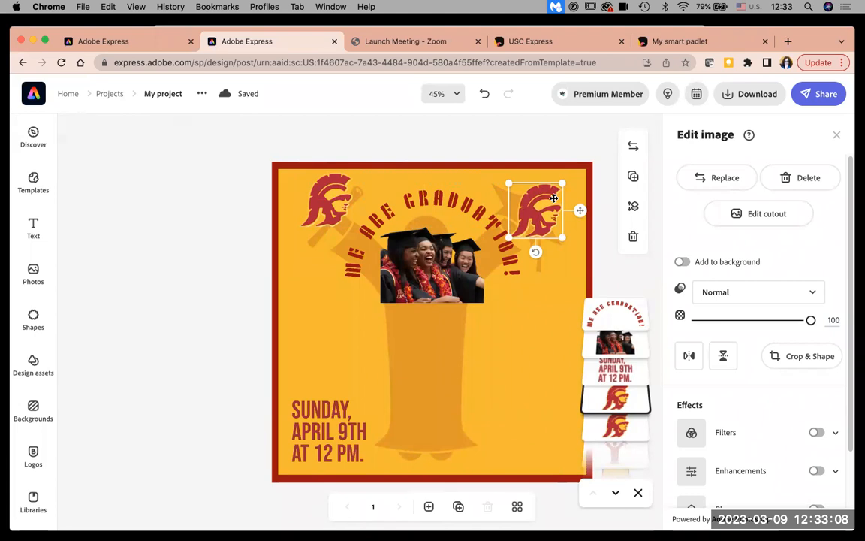
{"action": "left_click_drag", "start_coordinate": [546, 217], "coordinate": [545, 203]}
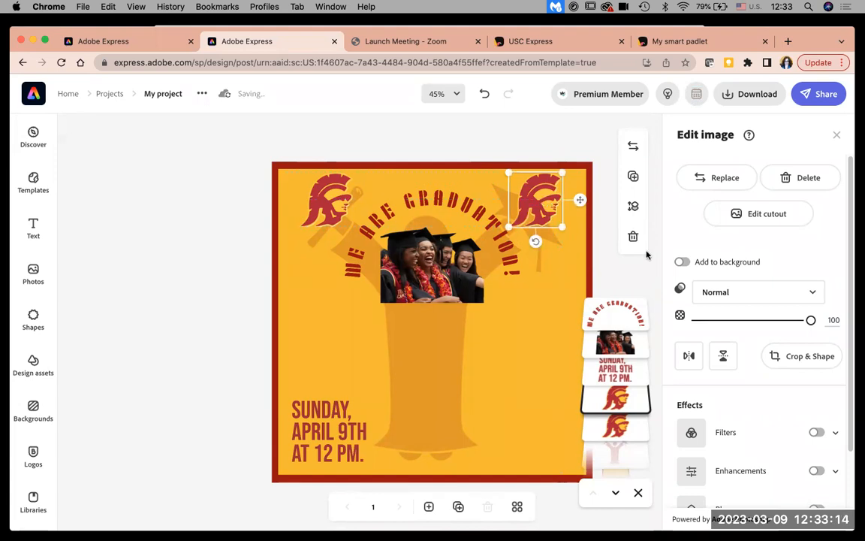
{"action": "left_click", "coordinate": [691, 356]}
{"action": "left_click_drag", "start_coordinate": [541, 212], "coordinate": [551, 212]}
{"action": "left_click_drag", "start_coordinate": [331, 196], "coordinate": [323, 196]}
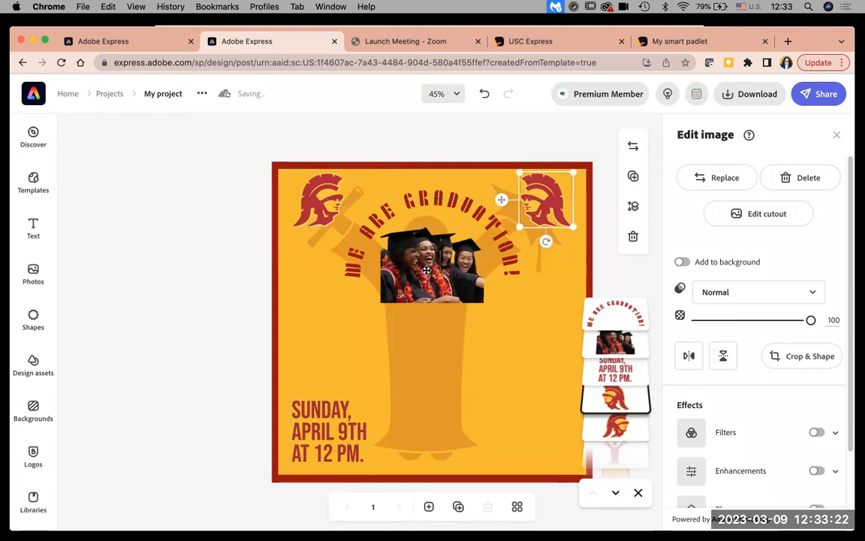
{"action": "left_click", "coordinate": [426, 271]}
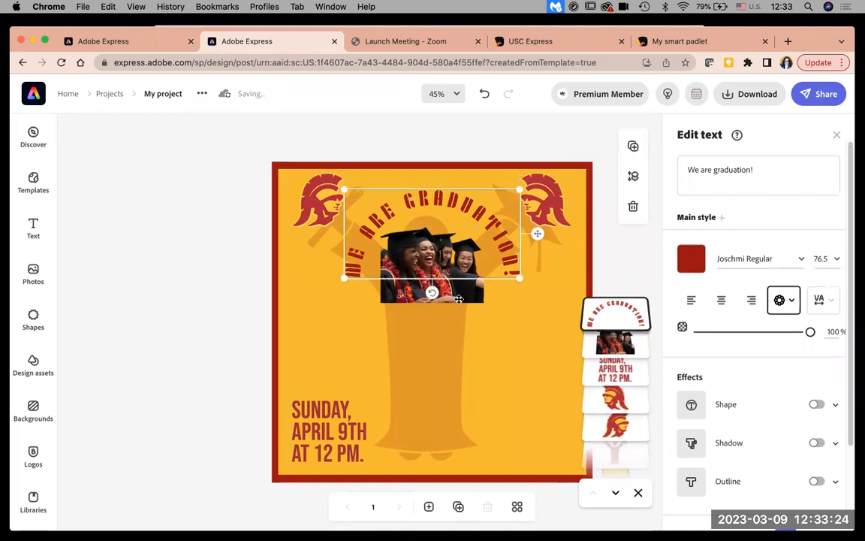
{"action": "left_click", "coordinate": [459, 299]}
{"action": "left_click", "coordinate": [206, 340]}
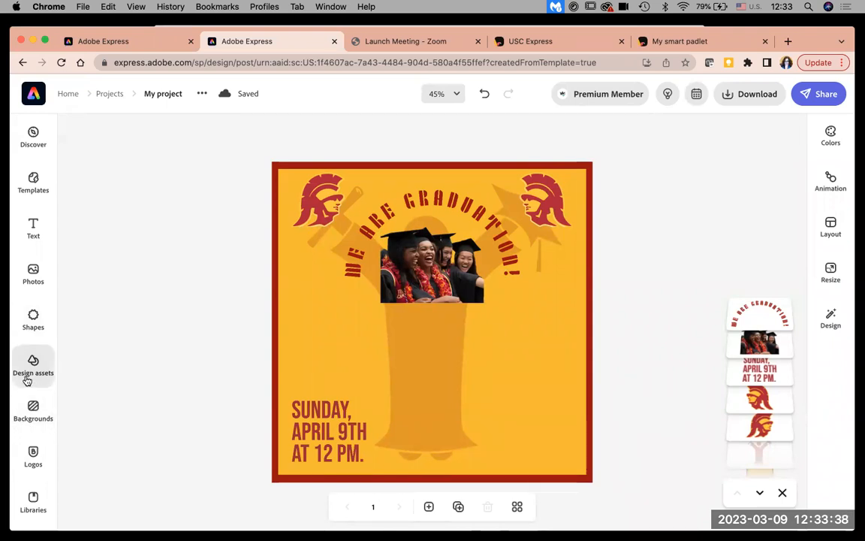
Add the photo of two jumping women from the EXPRESS EVENT_USC library beneath the graduates photo, and enlarge it
{"action": "left_click", "coordinate": [33, 502]}
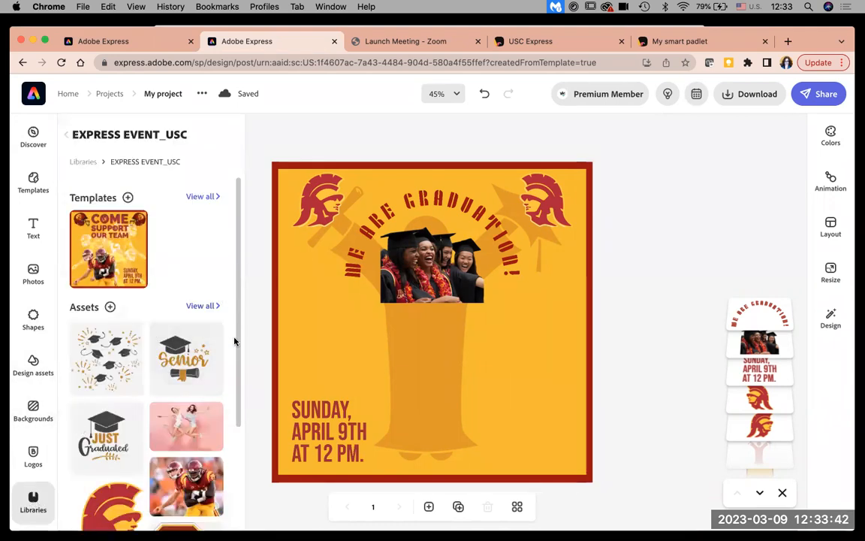
{"action": "left_click_drag", "start_coordinate": [239, 394], "coordinate": [243, 434]}
{"action": "scroll", "coordinate": [244, 436], "scroll_direction": "down", "scroll_amount": 3}
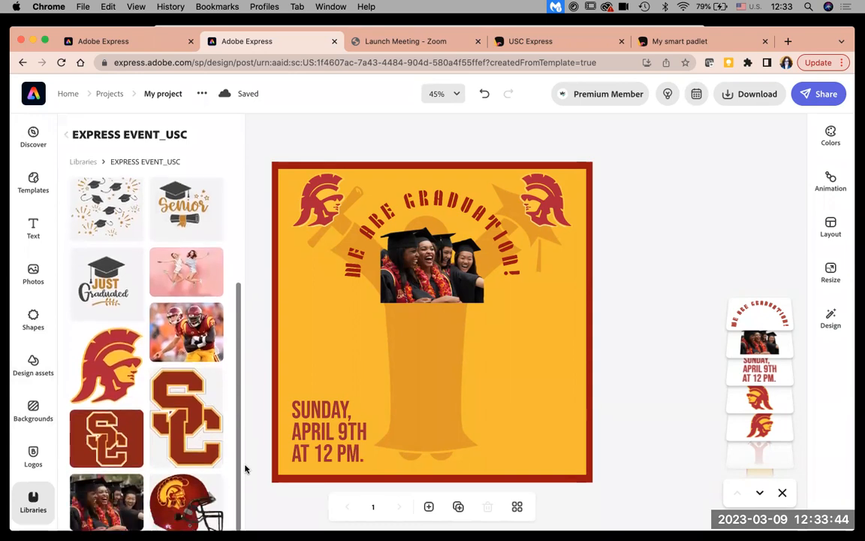
{"action": "scroll", "coordinate": [236, 426], "scroll_direction": "up", "scroll_amount": 2}
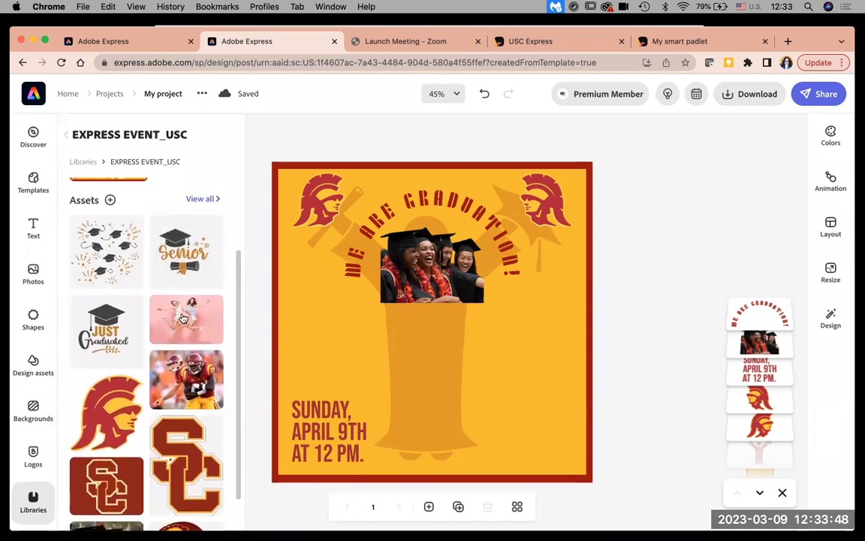
{"action": "left_click_drag", "start_coordinate": [182, 318], "coordinate": [427, 358]}
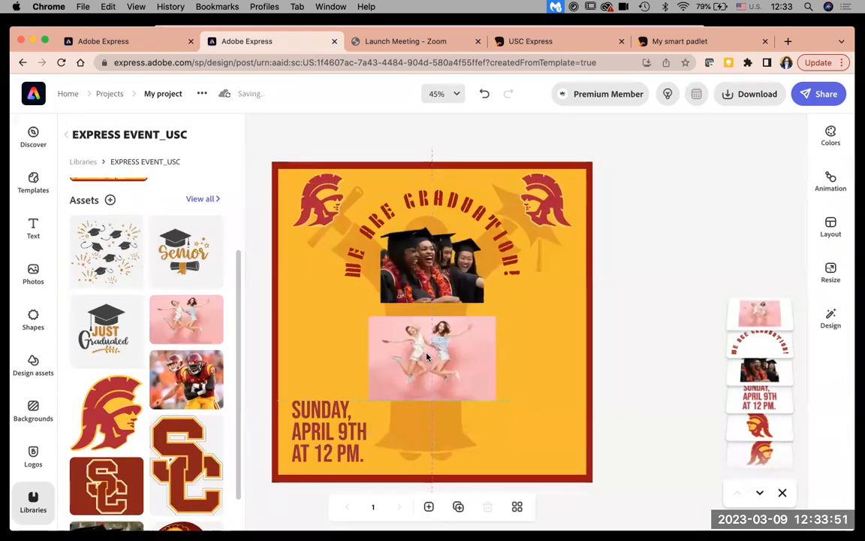
{"action": "left_click", "coordinate": [479, 386]}
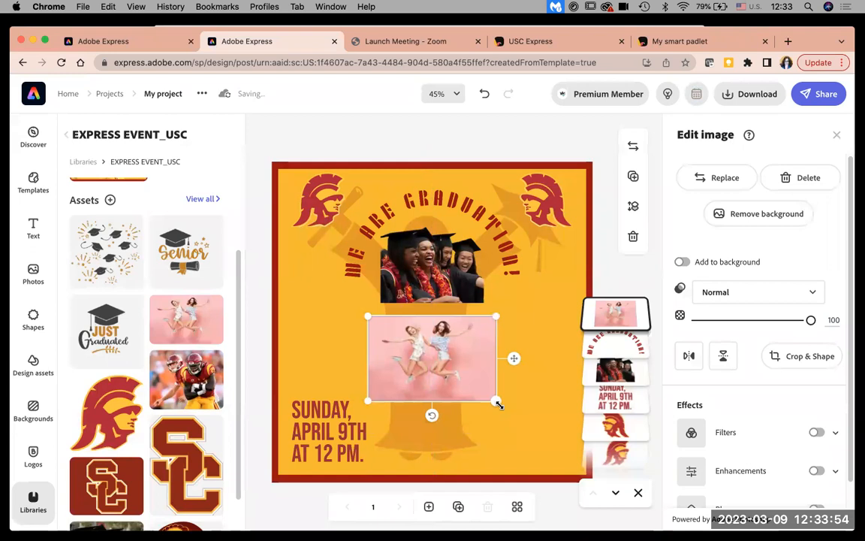
{"action": "left_click_drag", "start_coordinate": [496, 400], "coordinate": [543, 446]}
{"action": "left_click_drag", "start_coordinate": [443, 390], "coordinate": [417, 378]}
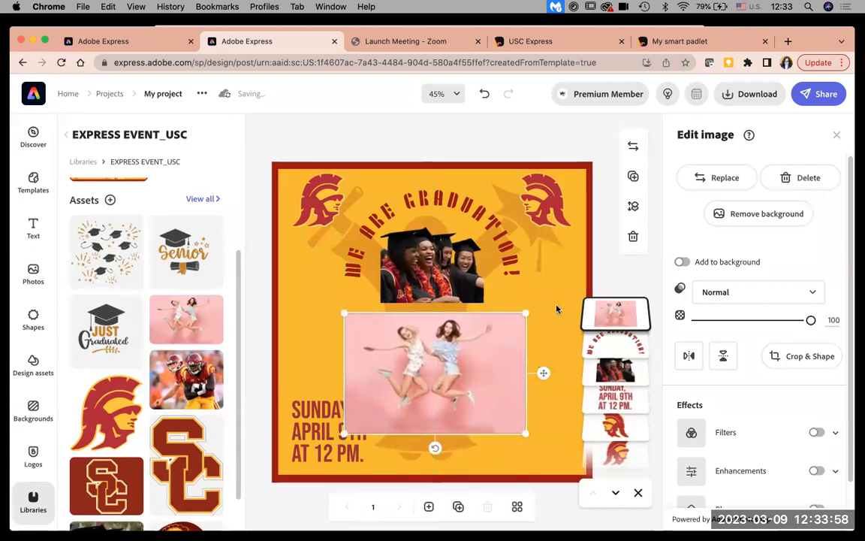
Remove the background from the jumping women photo, and place the cutout centered beneath the graduates photo
{"action": "left_click", "coordinate": [756, 215]}
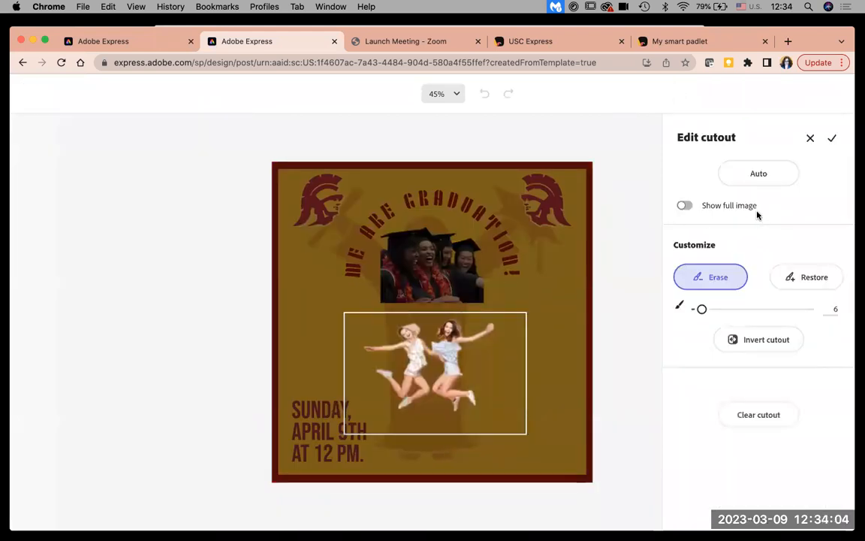
{"action": "left_click", "coordinate": [832, 138]}
{"action": "left_click_drag", "start_coordinate": [417, 356], "coordinate": [419, 354]}
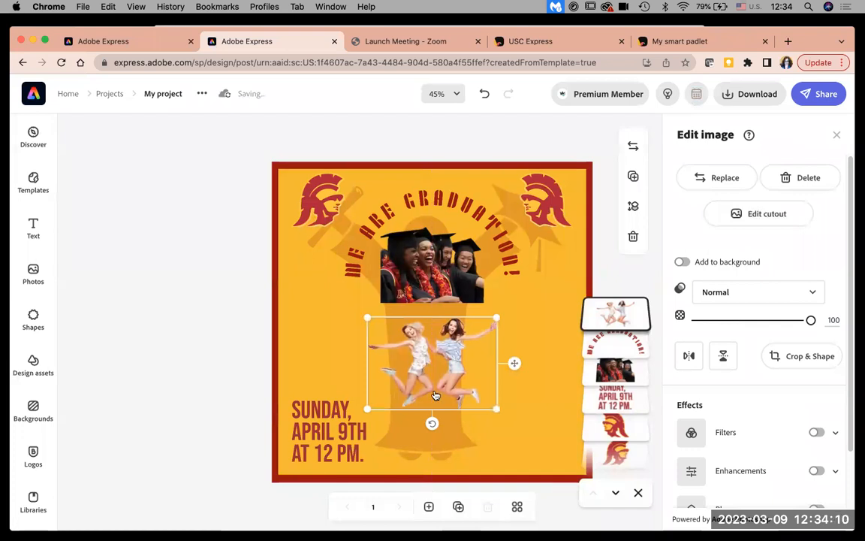
Refine the jumping women cutout by erasing the pale halo around the blonde woman's hair with a size 2 brush
{"action": "key", "text": "super+plus"}
{"action": "key", "text": "super+plus"}
{"action": "key", "text": "super+plus"}
{"action": "key", "text": "super+plus"}
{"action": "key", "text": "super+plus"}
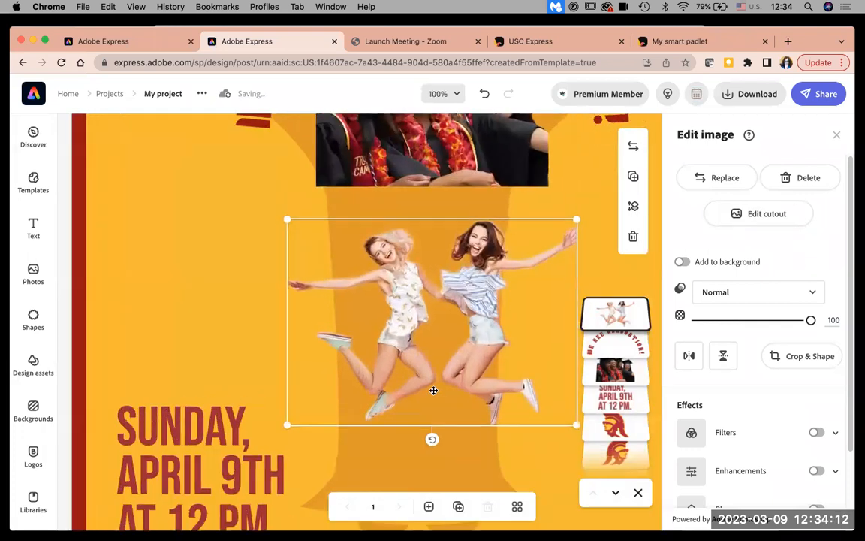
{"action": "key", "text": "super+plus"}
{"action": "key", "text": "super+plus"}
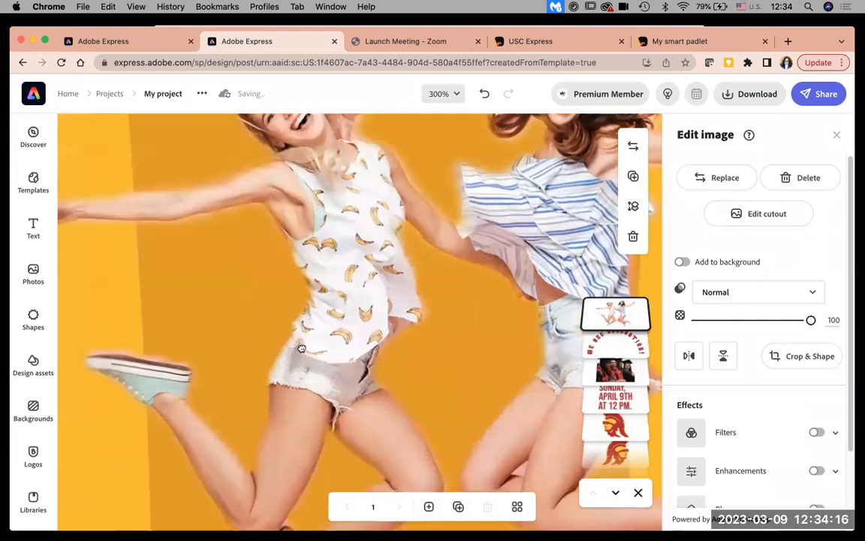
{"action": "left_click_drag", "start_coordinate": [321, 234], "coordinate": [282, 328]}
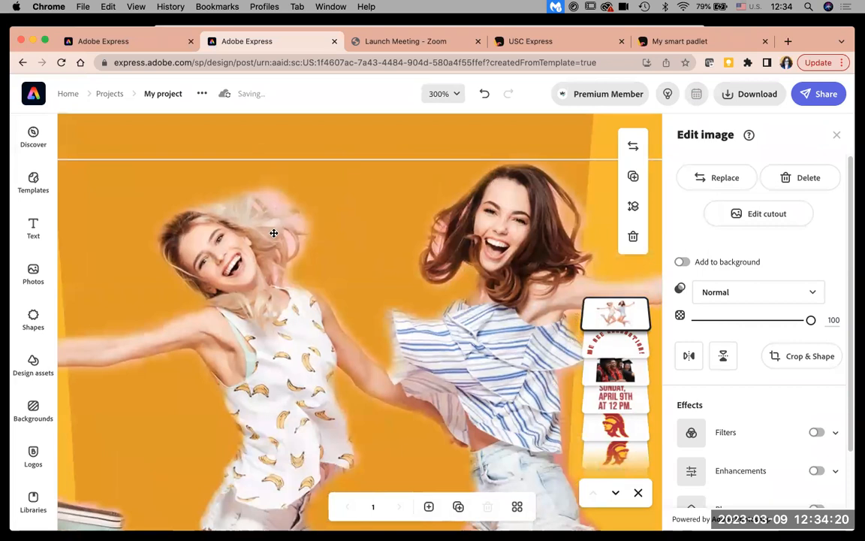
{"action": "left_click", "coordinate": [758, 214]}
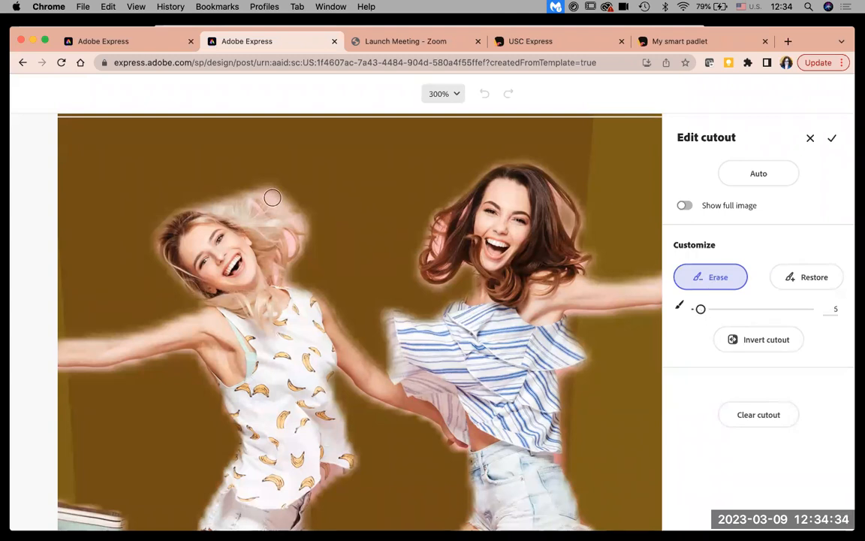
{"action": "key", "text": "["}
{"action": "key", "text": "["}
{"action": "key", "text": "["}
{"action": "mouse_move", "coordinate": [266, 190]}
{"action": "left_mouse_down"}
{"action": "mouse_move", "coordinate": [246, 180]}
{"action": "mouse_move", "coordinate": [248, 171]}
{"action": "mouse_move", "coordinate": [275, 195]}
{"action": "left_mouse_up"}
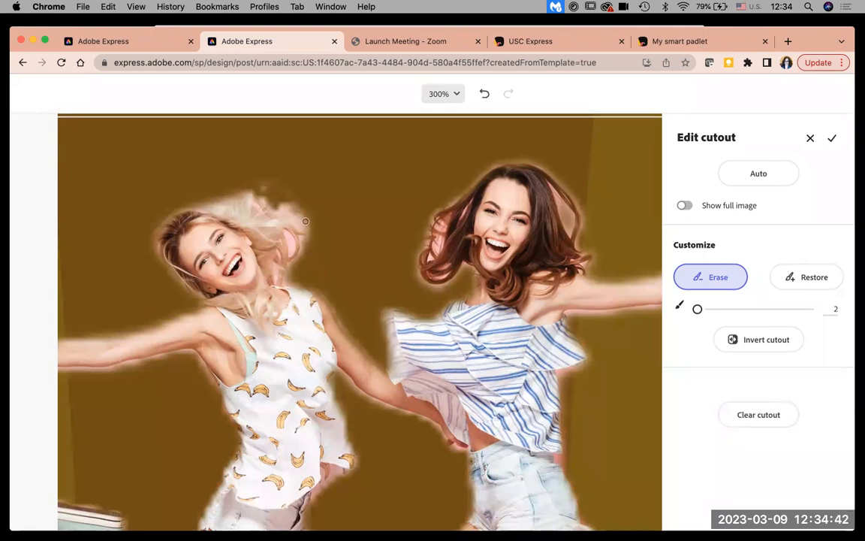
{"action": "mouse_move", "coordinate": [264, 194]}
{"action": "left_mouse_down"}
{"action": "mouse_move", "coordinate": [242, 188]}
{"action": "mouse_move", "coordinate": [266, 187]}
{"action": "mouse_move", "coordinate": [259, 188]}
{"action": "left_mouse_up"}
{"action": "mouse_move", "coordinate": [308, 219]}
{"action": "left_mouse_down"}
{"action": "mouse_move", "coordinate": [300, 199]}
{"action": "mouse_move", "coordinate": [265, 181]}
{"action": "mouse_move", "coordinate": [322, 219]}
{"action": "left_mouse_up"}
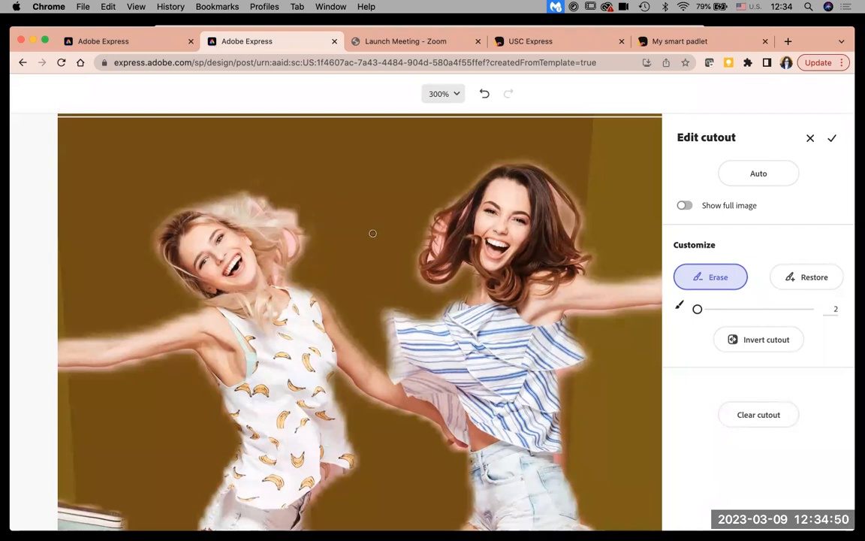
{"action": "left_click", "coordinate": [833, 141]}
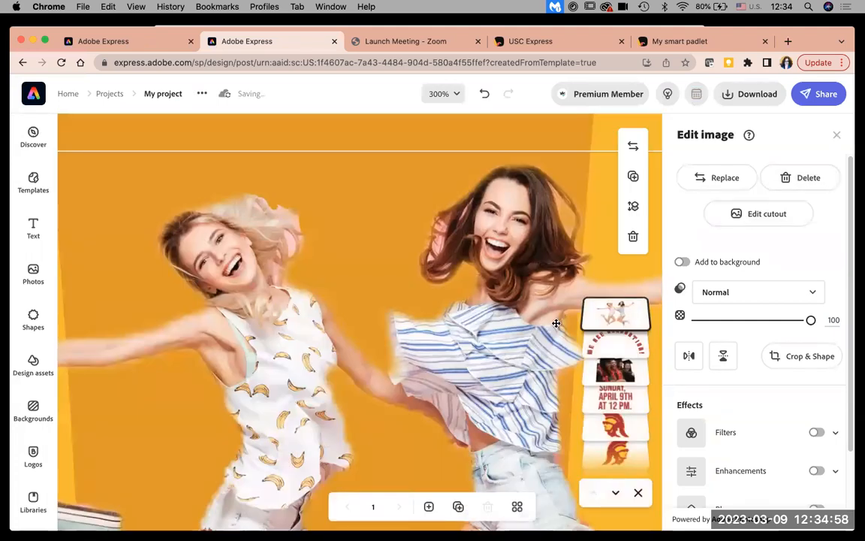
Nudge the arched headline up and left, and move the jumping women cutout inside the arch in place of the graduates photo
{"action": "scroll", "coordinate": [558, 323], "scroll_direction": "down", "scroll_amount": 5}
{"action": "scroll", "coordinate": [528, 329], "scroll_direction": "down", "scroll_amount": 4}
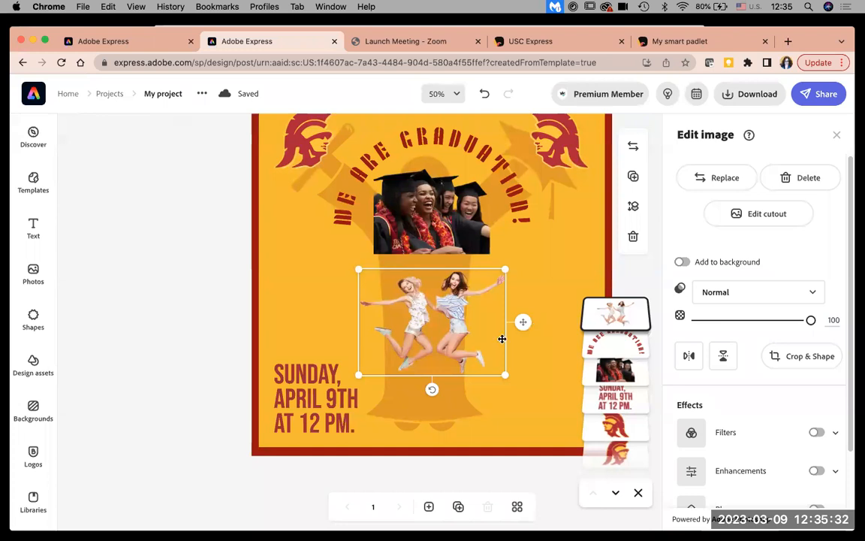
{"action": "left_click_drag", "start_coordinate": [435, 226], "coordinate": [429, 219]}
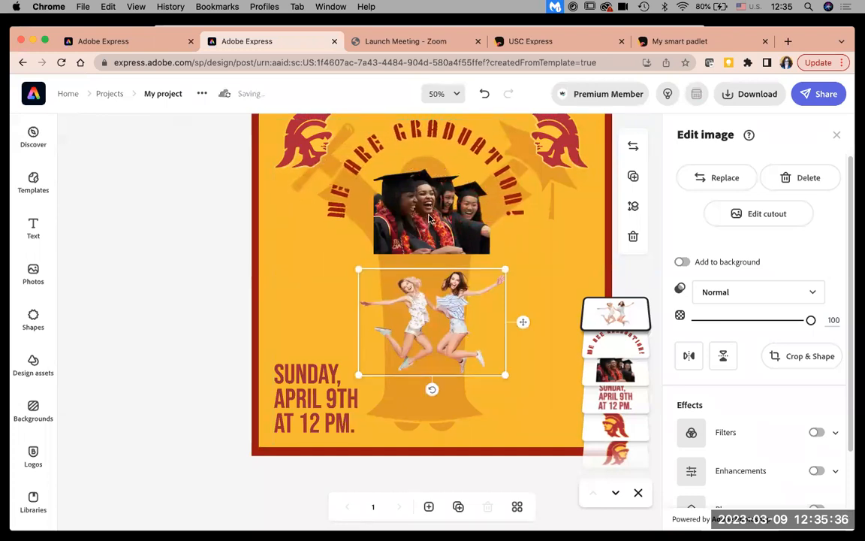
{"action": "left_click", "coordinate": [395, 201]}
{"action": "left_click", "coordinate": [457, 253]}
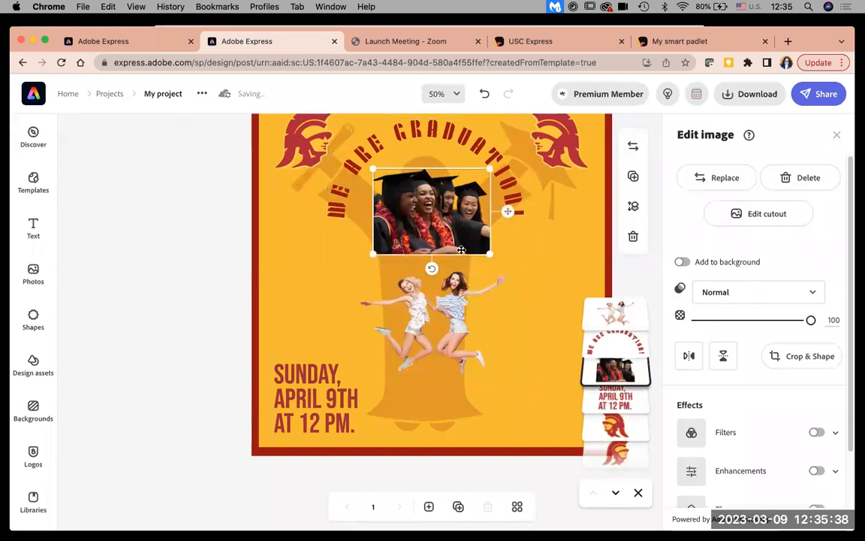
{"action": "left_click_drag", "start_coordinate": [437, 218], "coordinate": [284, 273]}
{"action": "left_click_drag", "start_coordinate": [439, 309], "coordinate": [417, 202]}
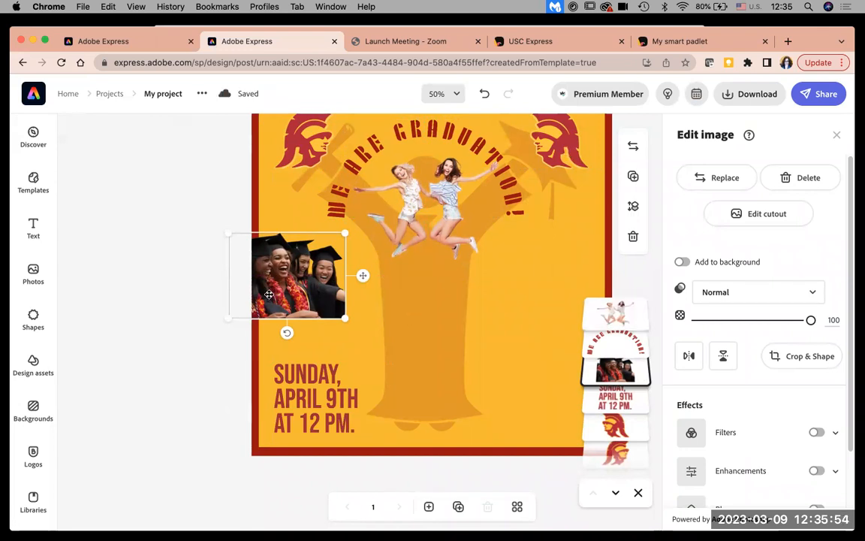
Enlarge the graduates photo and place it in the flyer's lower-left corner, moving the date text up above it
{"action": "left_click_drag", "start_coordinate": [341, 310], "coordinate": [525, 377]}
{"action": "left_click_drag", "start_coordinate": [439, 346], "coordinate": [443, 414]}
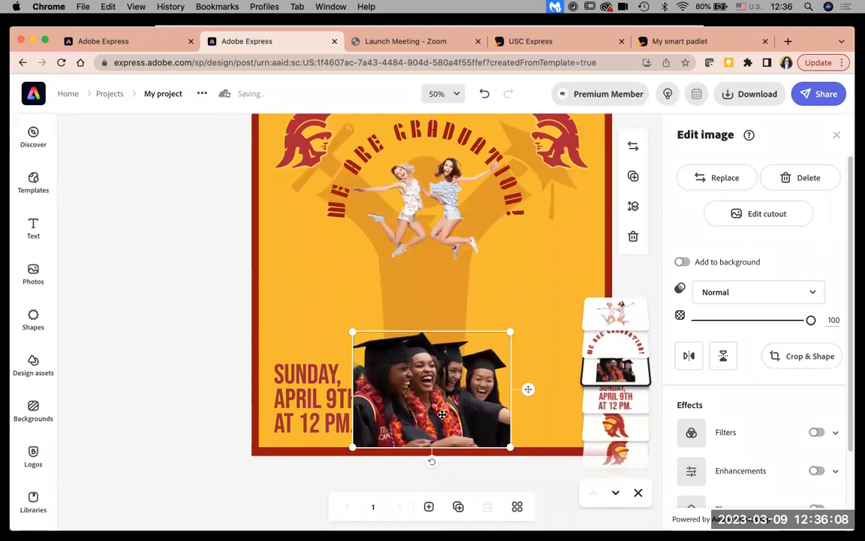
{"action": "left_click", "coordinate": [553, 309]}
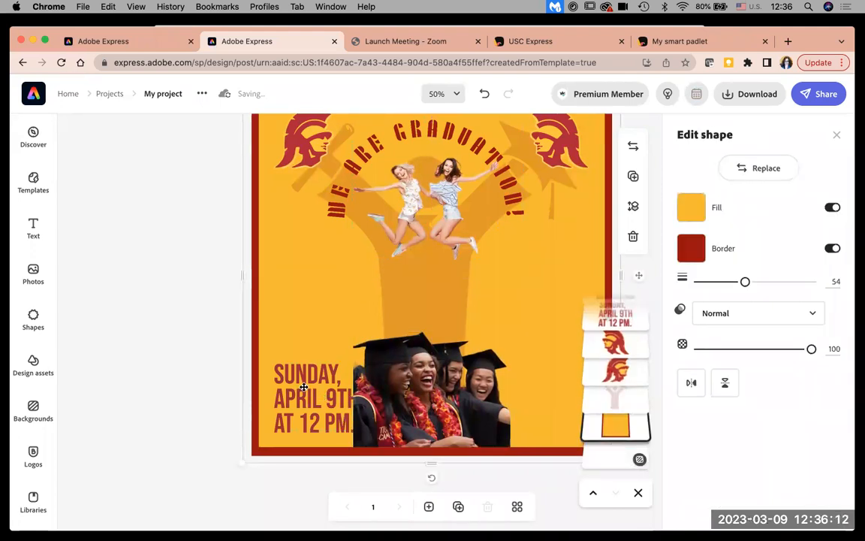
{"action": "left_click_drag", "start_coordinate": [303, 389], "coordinate": [311, 227]}
{"action": "left_click_drag", "start_coordinate": [383, 379], "coordinate": [293, 381]}
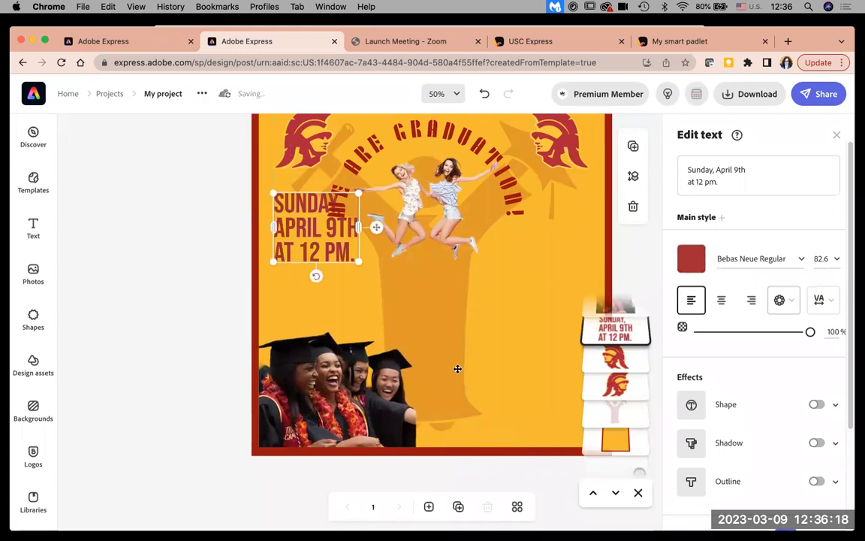
Edit the graduates photo cutout, erasing the rightmost graduate's outstretched hand and sleeve edge with a size 9 brush
{"action": "left_click", "coordinate": [378, 396]}
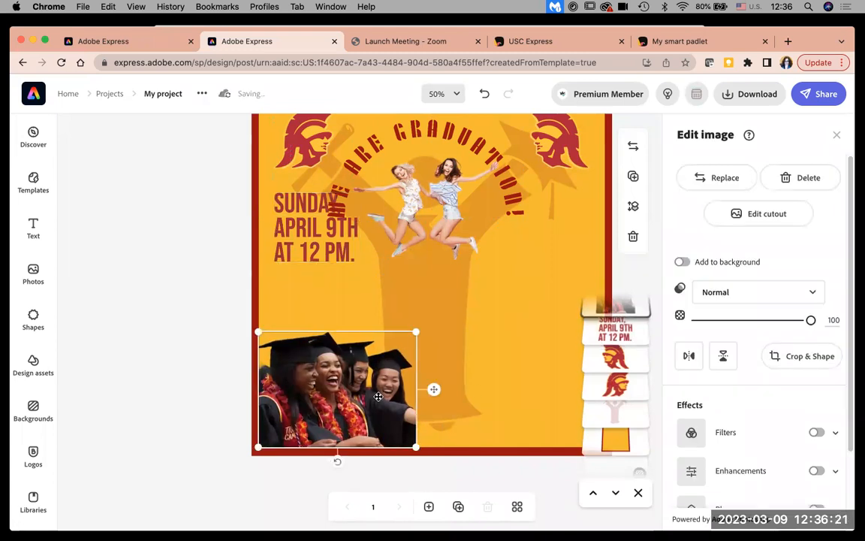
{"action": "left_click", "coordinate": [737, 214]}
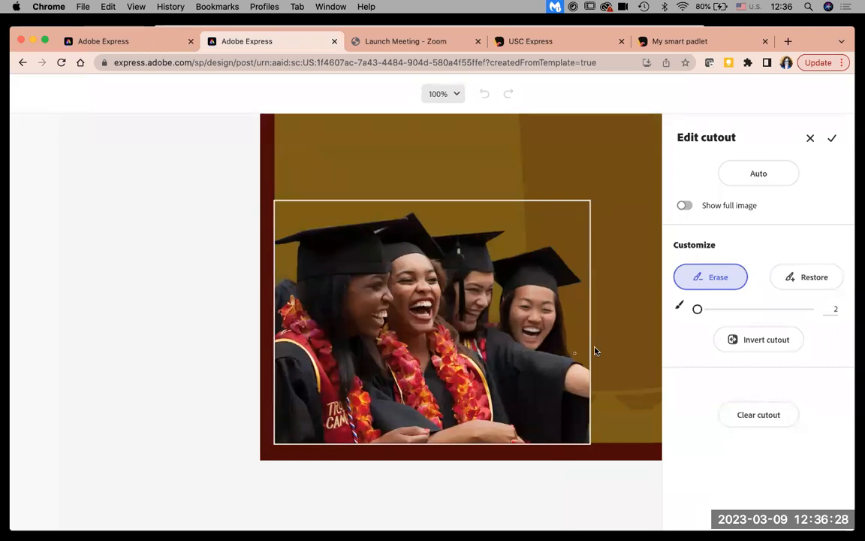
{"action": "key", "text": "bracketright"}
{"action": "key", "text": "bracketright"}
{"action": "key", "text": "bracketright"}
{"action": "key", "text": "bracketright"}
{"action": "key", "text": "bracketright"}
{"action": "key", "text": "bracketright"}
{"action": "key", "text": "bracketright"}
{"action": "mouse_move", "coordinate": [577, 358]}
{"action": "left_mouse_down"}
{"action": "mouse_move", "coordinate": [592, 395]}
{"action": "mouse_move", "coordinate": [569, 439]}
{"action": "left_mouse_up"}
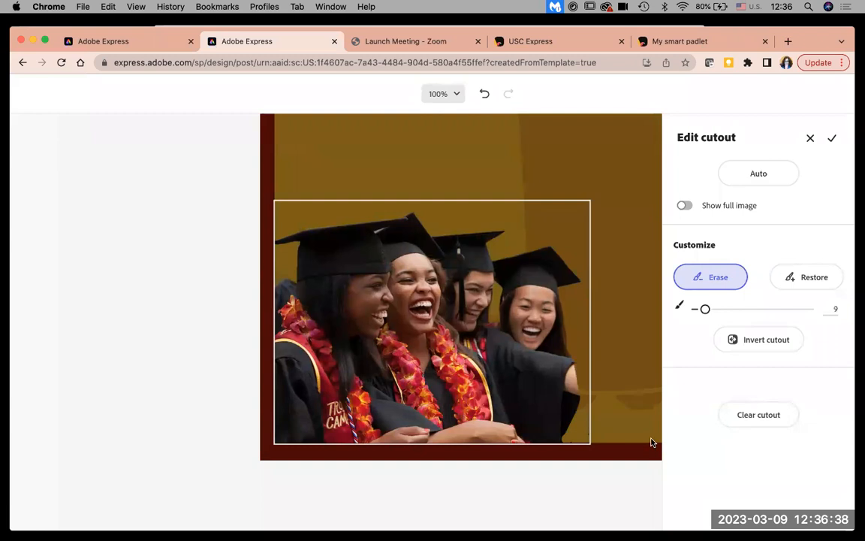
{"action": "mouse_move", "coordinate": [577, 356]}
{"action": "left_mouse_down"}
{"action": "mouse_move", "coordinate": [569, 442]}
{"action": "mouse_move", "coordinate": [572, 371]}
{"action": "left_mouse_up"}
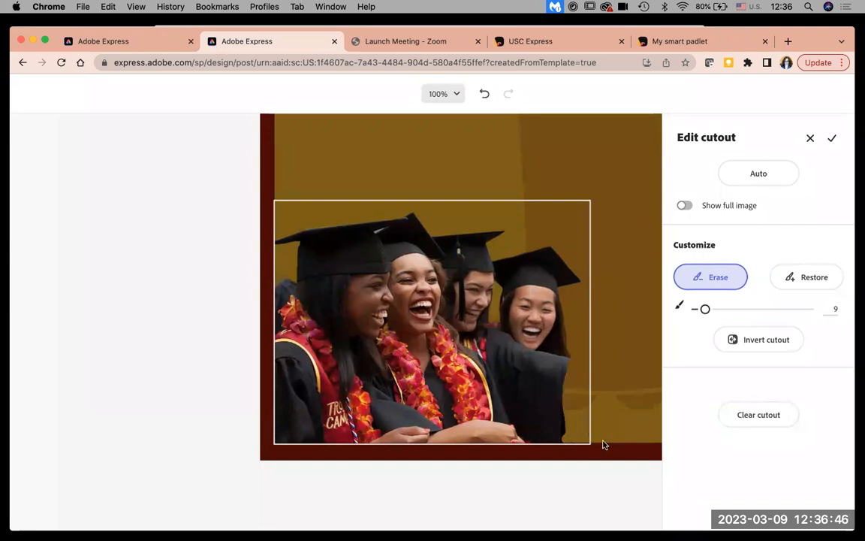
{"action": "left_click", "coordinate": [831, 139]}
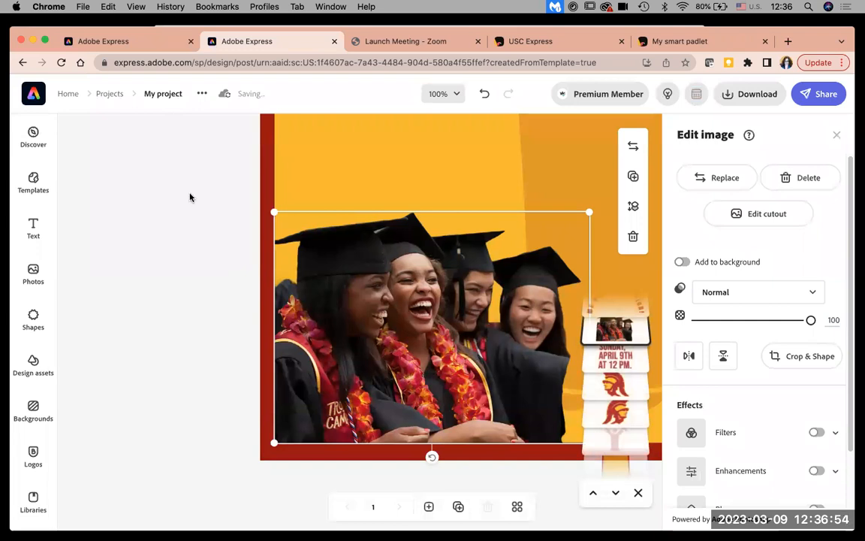
Enlarge the date text to size 140.2 and replace its wording with "The class of 2023"
{"action": "scroll", "coordinate": [189, 196], "scroll_direction": "down", "scroll_amount": 5}
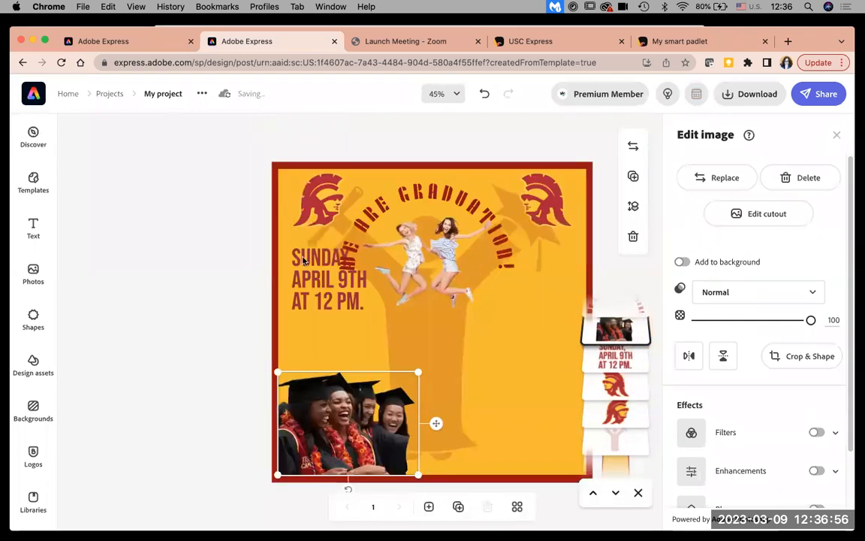
{"action": "left_click", "coordinate": [317, 293]}
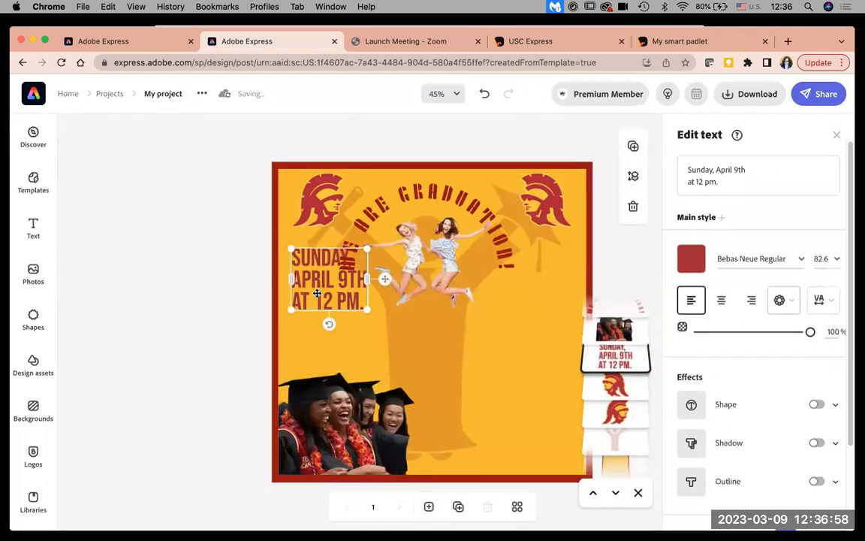
{"action": "left_click_drag", "start_coordinate": [367, 312], "coordinate": [419, 352]}
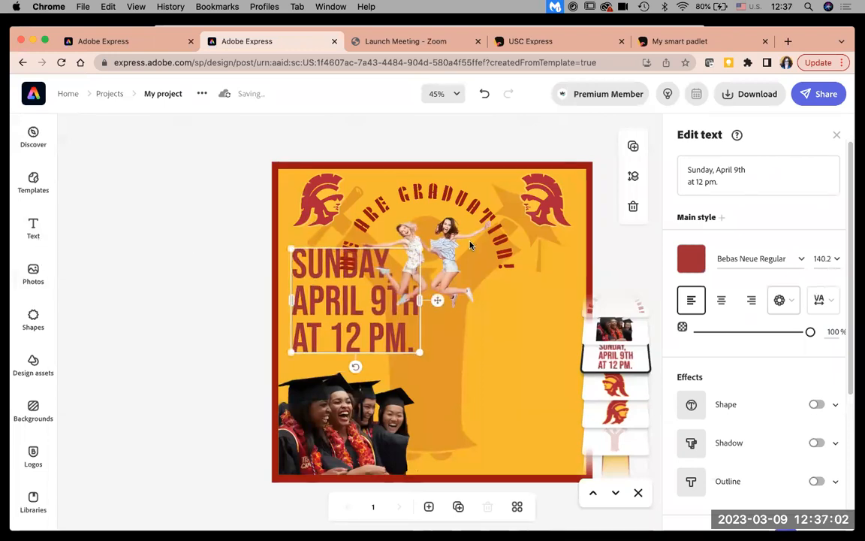
{"action": "left_click", "coordinate": [689, 168]}
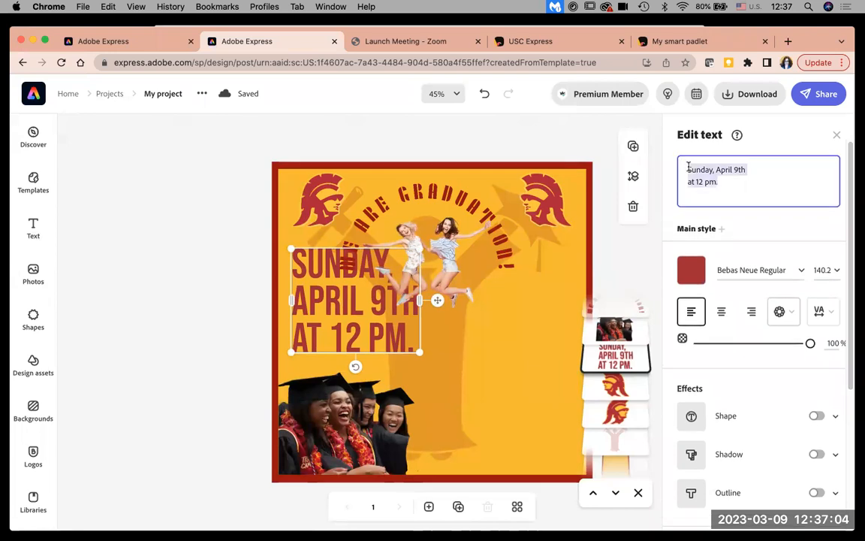
{"action": "type", "text": "THe class of"}
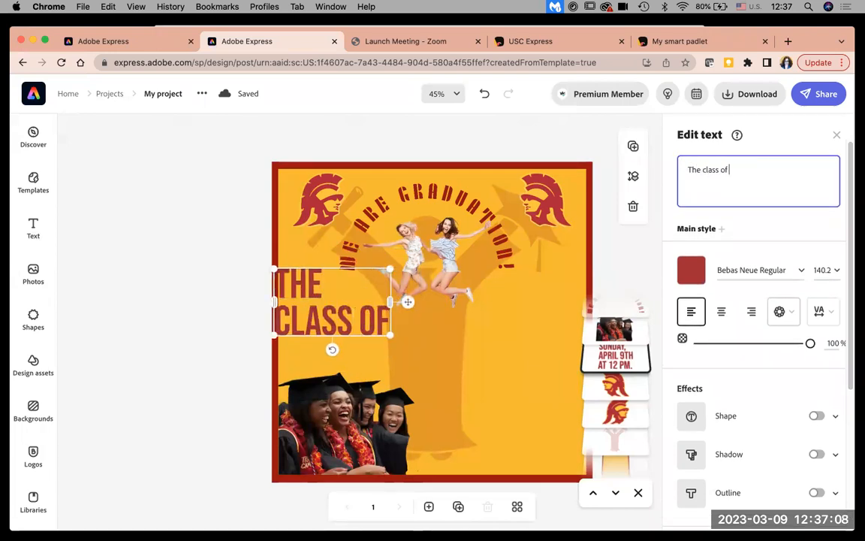
{"action": "type", "text": " 2023"}
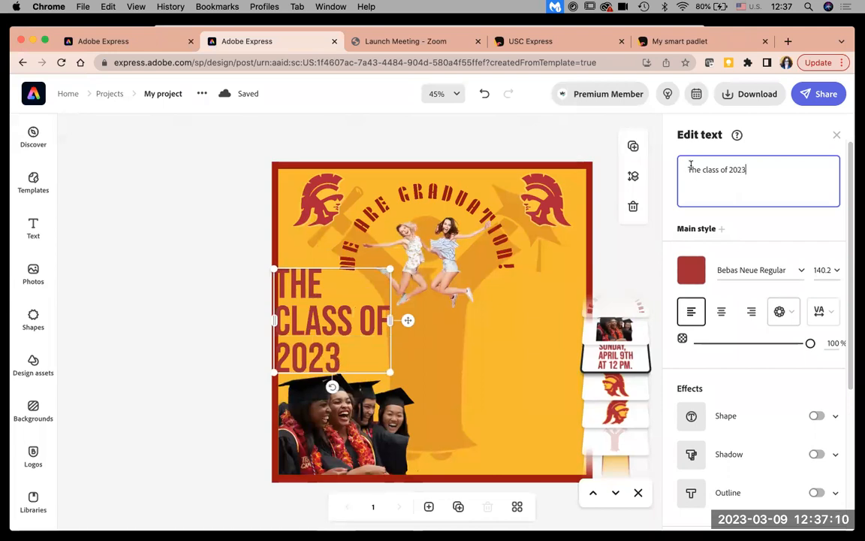
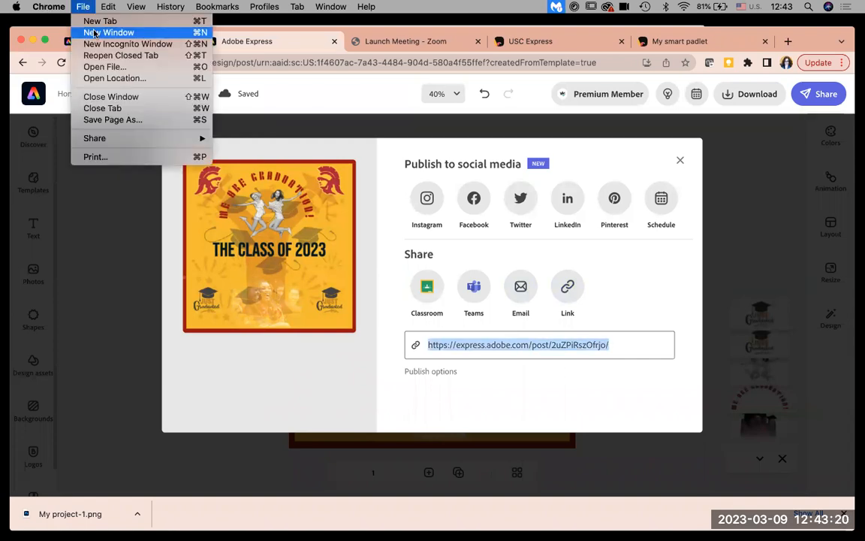
{"action": "left_click", "coordinate": [100, 21]}
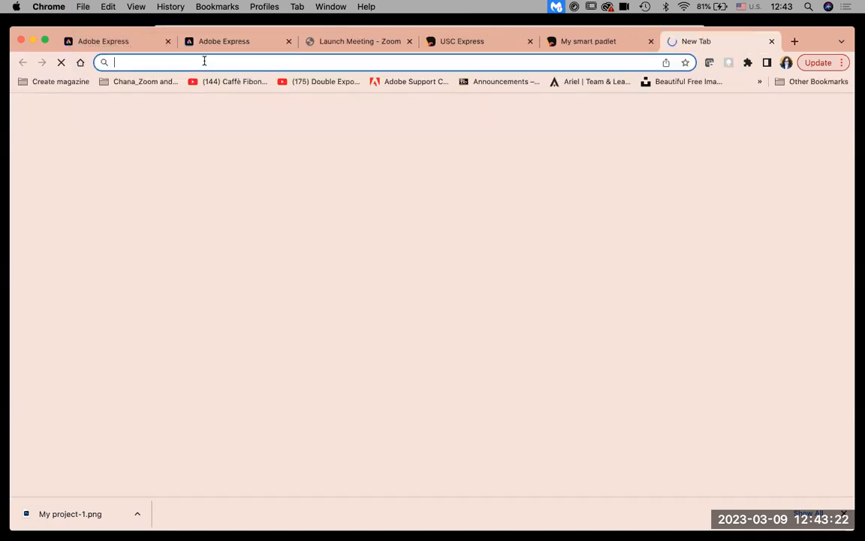
{"action": "type", "text": "https://express.adobe.com/post/2uZPiRszOfrjo/"}
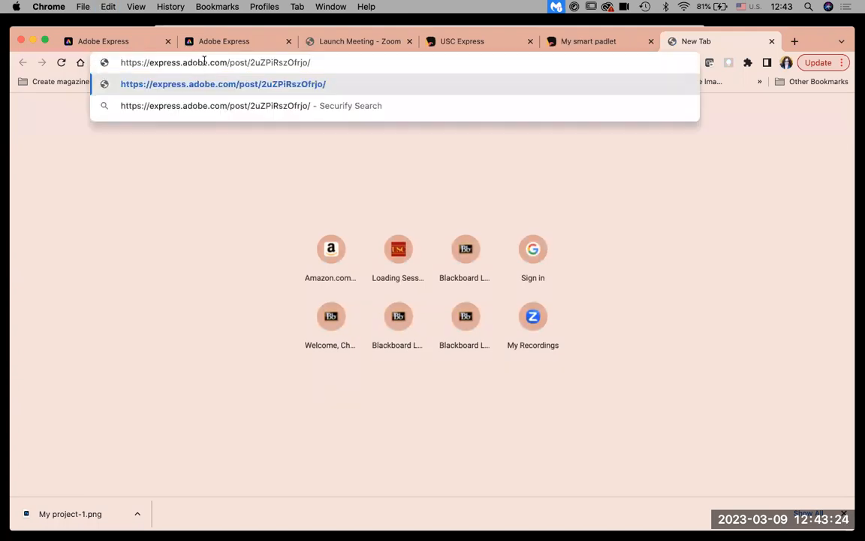
{"action": "key", "text": "Return"}
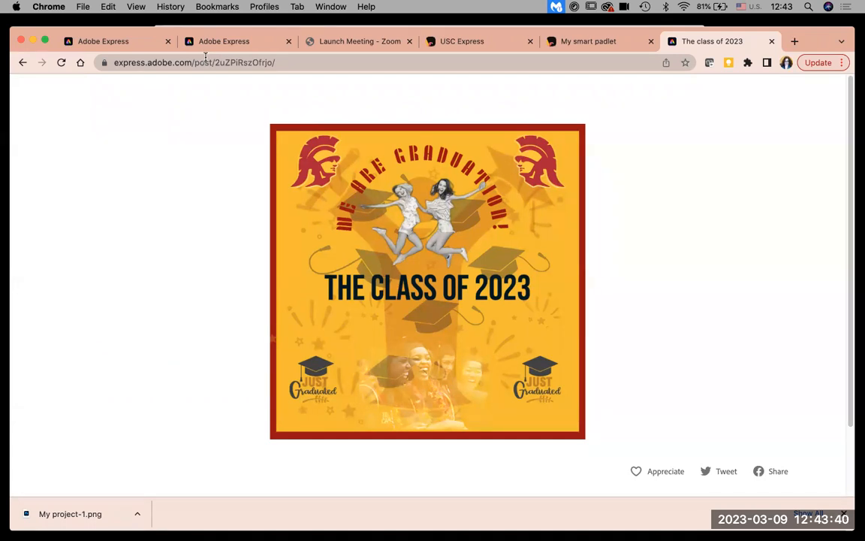
Review the USC Express padlet's settings, from appearance down to its URL, and open the Reactions options
{"action": "left_click", "coordinate": [595, 42]}
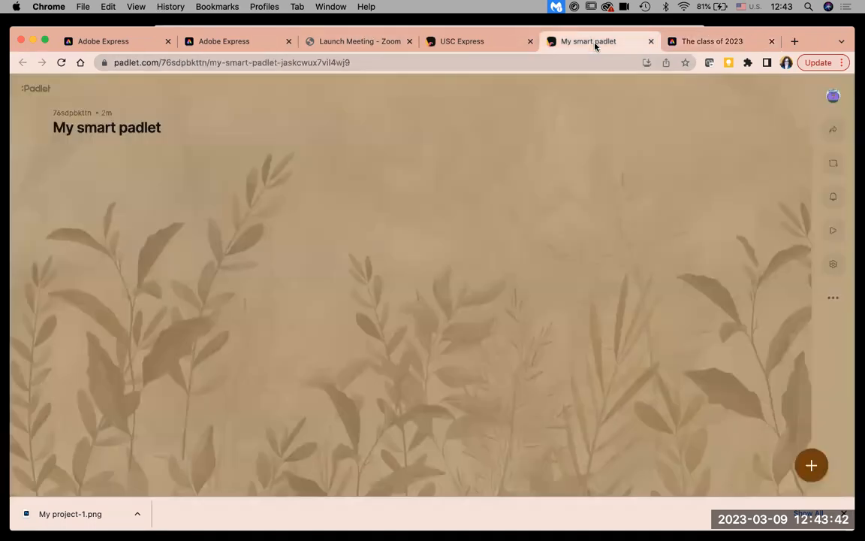
{"action": "left_click", "coordinate": [494, 46]}
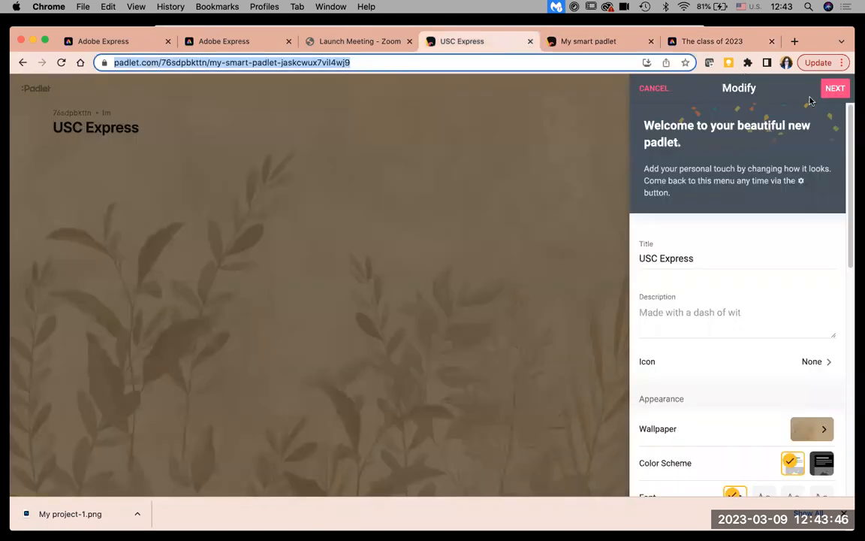
{"action": "left_click_drag", "start_coordinate": [849, 246], "coordinate": [854, 493]}
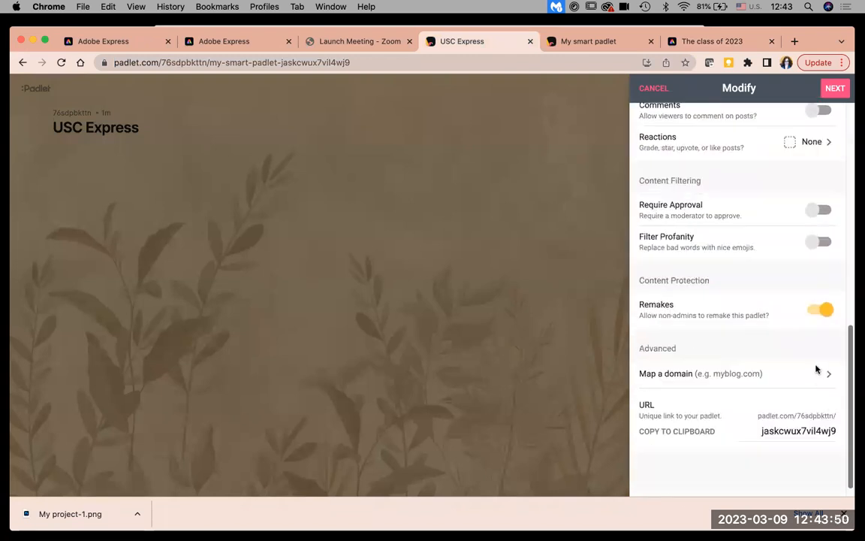
{"action": "scroll", "coordinate": [817, 367], "scroll_direction": "up", "scroll_amount": 3}
{"action": "left_click", "coordinate": [608, 231]}
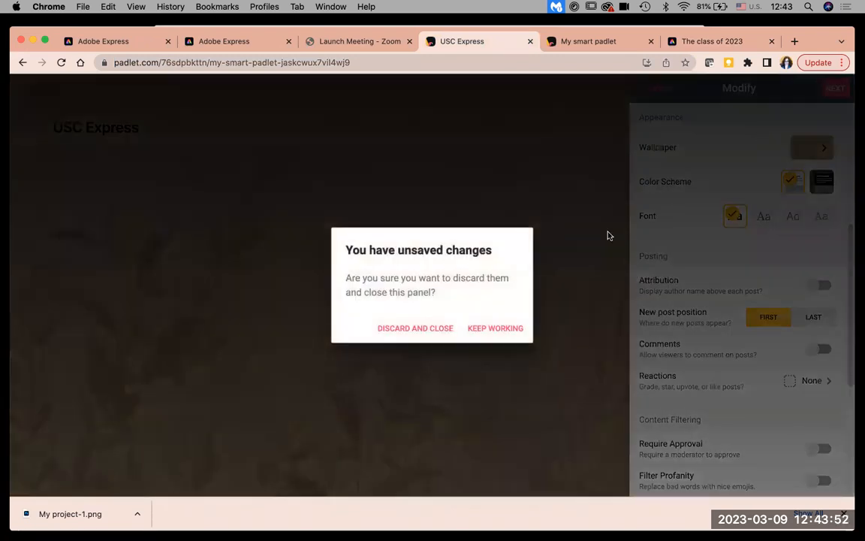
{"action": "left_click", "coordinate": [481, 329]}
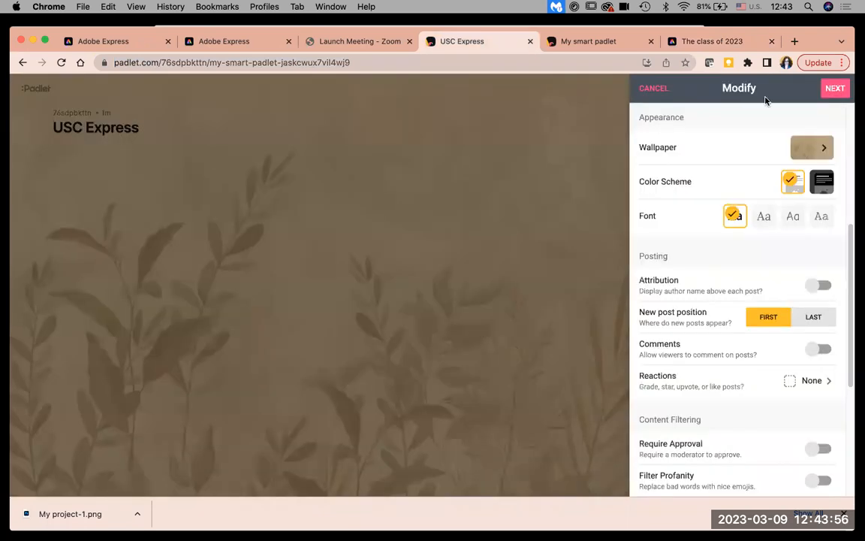
{"action": "left_click", "coordinate": [653, 88]}
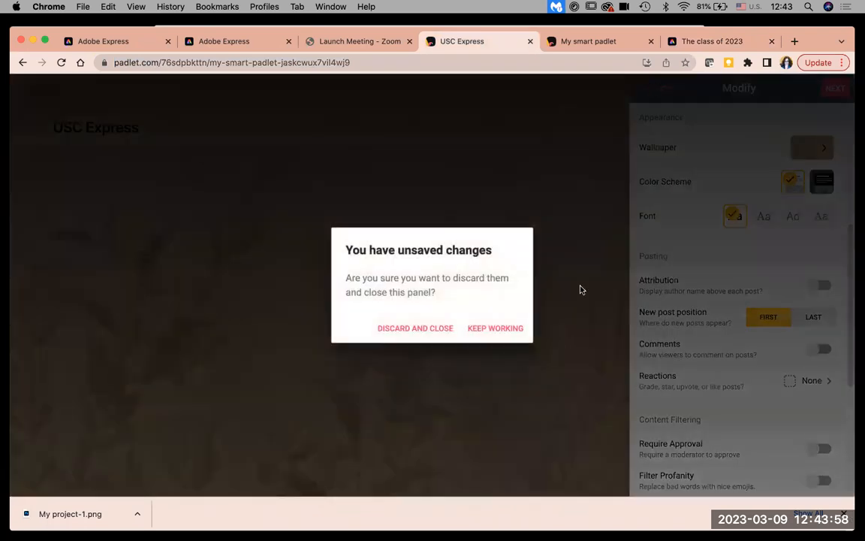
{"action": "left_click", "coordinate": [495, 331]}
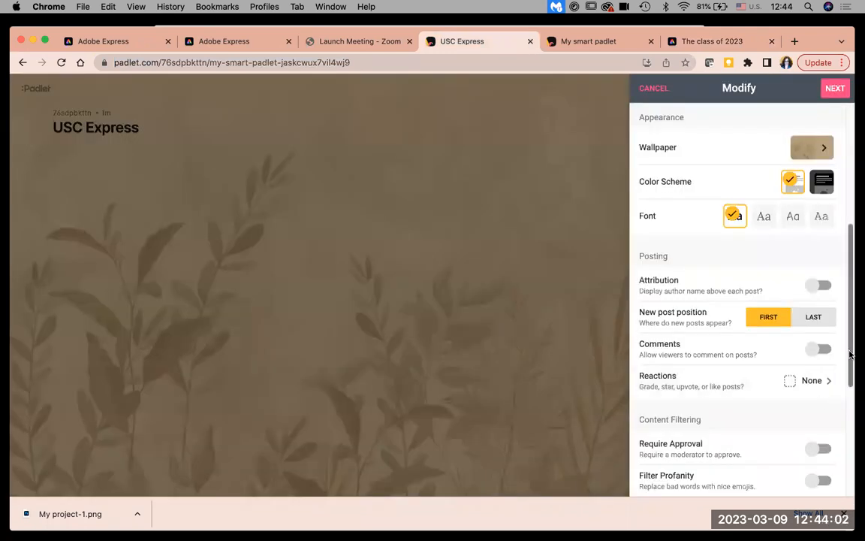
{"action": "left_click_drag", "start_coordinate": [850, 354], "coordinate": [858, 467]}
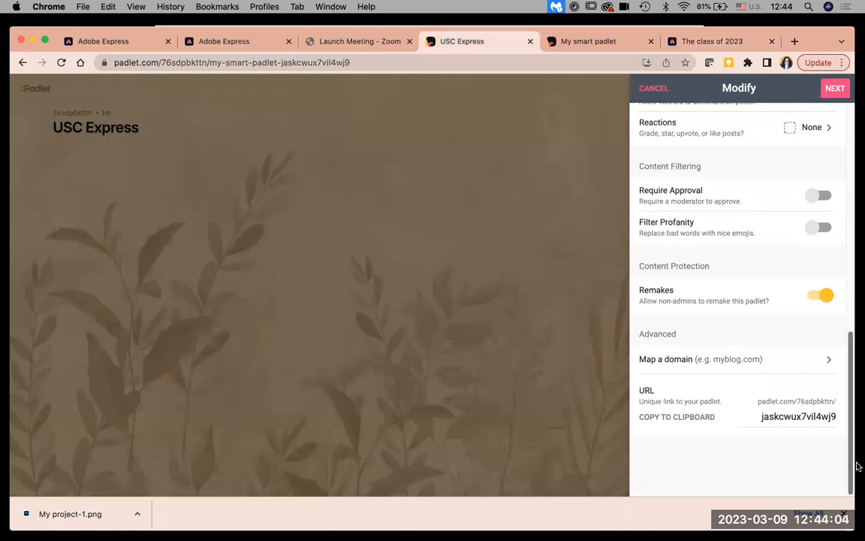
{"action": "left_click", "coordinate": [808, 128]}
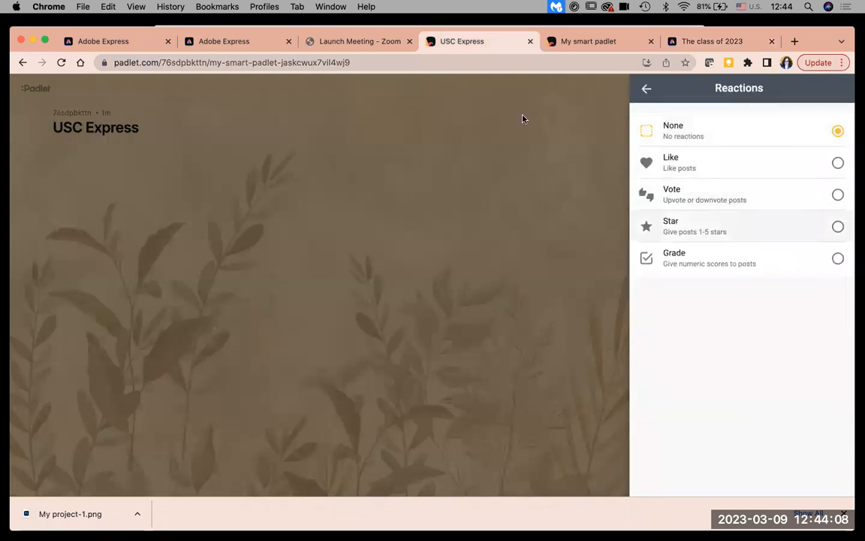
Change the title of "My smart padlet" to "USC" and save the padlet's settings
{"action": "left_click", "coordinate": [559, 41]}
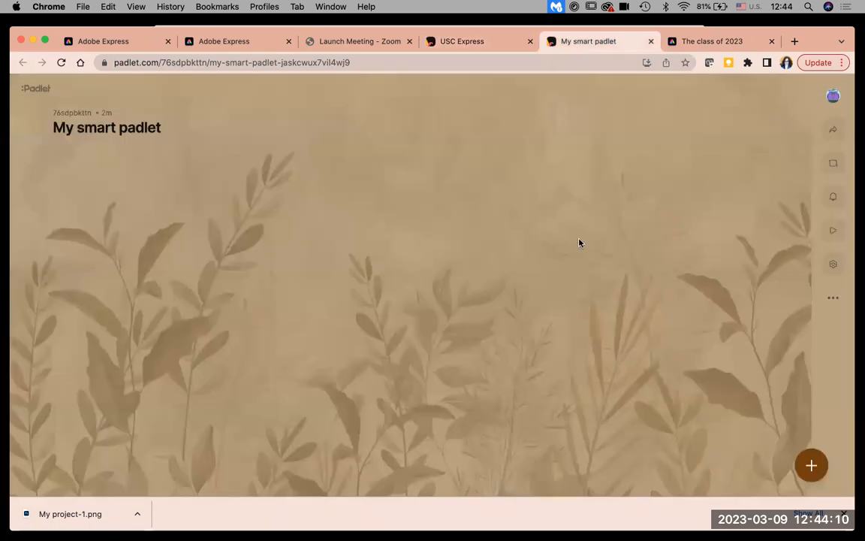
{"action": "double_click", "coordinate": [103, 136]}
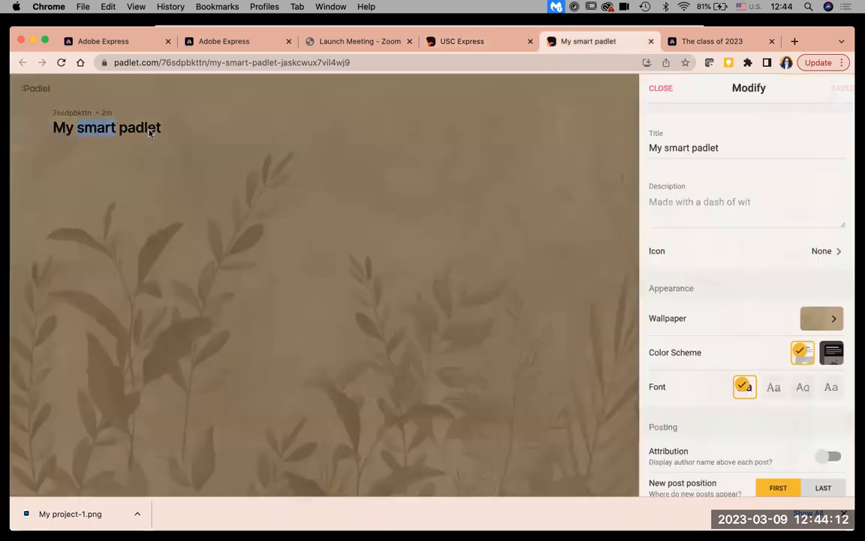
{"action": "left_click_drag", "start_coordinate": [712, 143], "coordinate": [618, 147]}
{"action": "type", "text": "USC"}
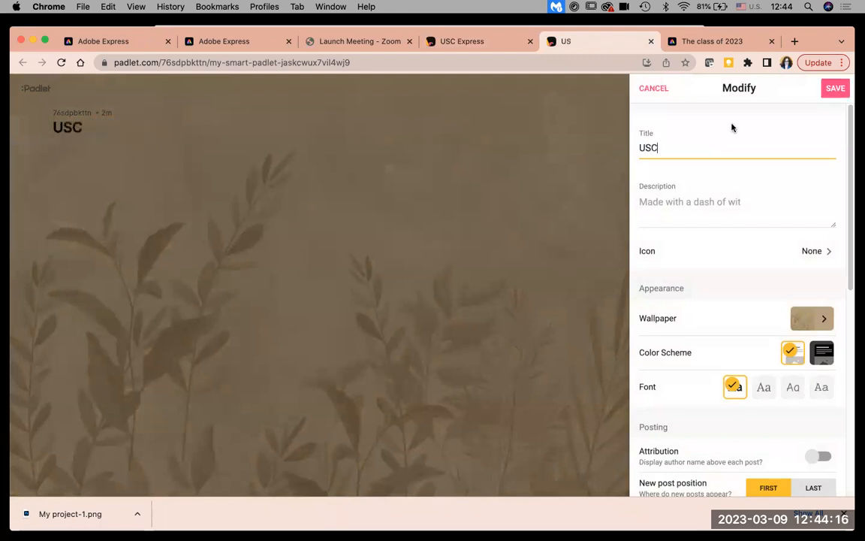
{"action": "left_click", "coordinate": [833, 90]}
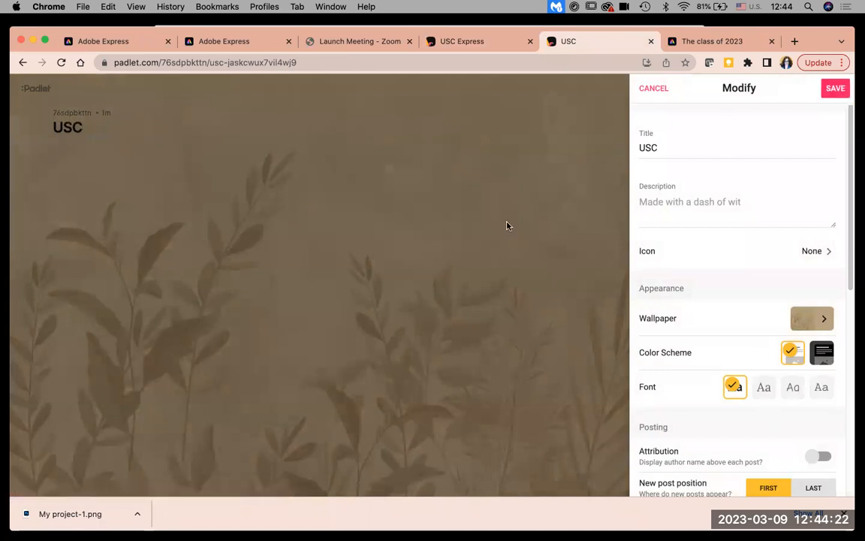
Look through the USC padlet's posting, content filtering, content protection and advanced settings
{"action": "left_click", "coordinate": [556, 296]}
{"action": "left_click", "coordinate": [575, 342]}
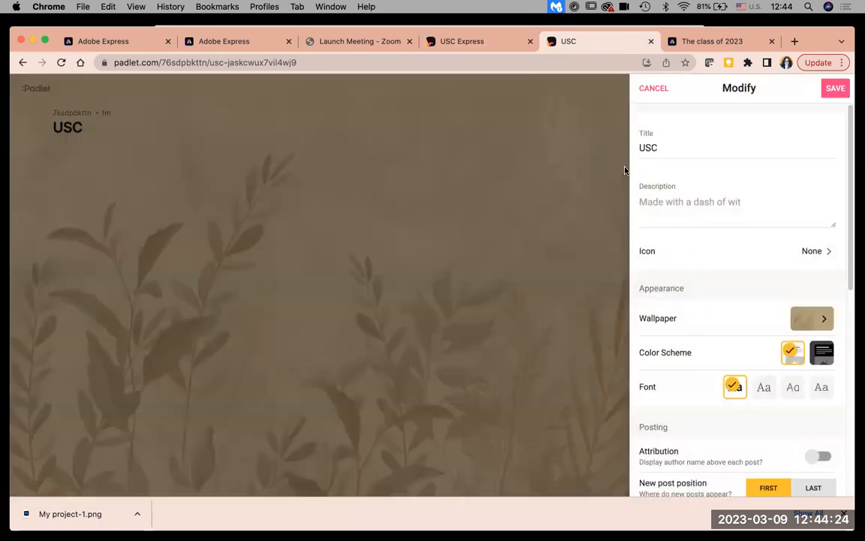
{"action": "left_click", "coordinate": [21, 64]}
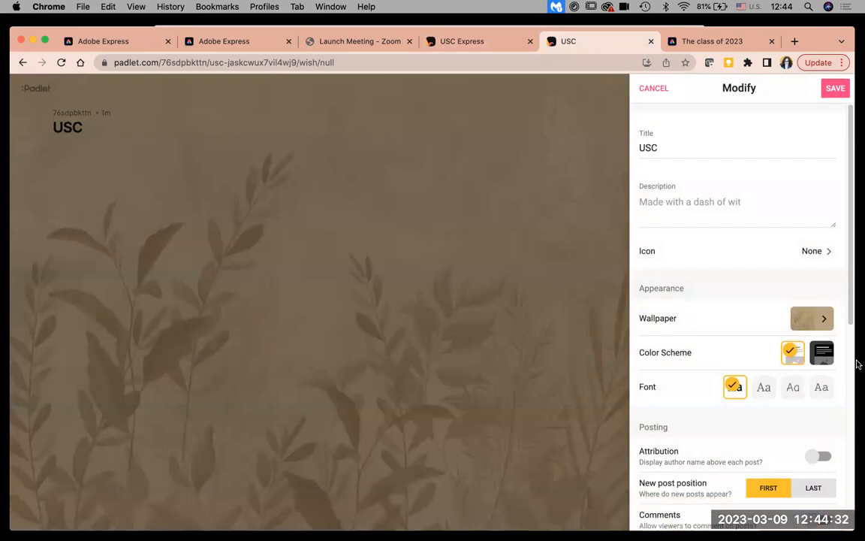
{"action": "scroll", "coordinate": [852, 325], "scroll_direction": "down", "scroll_amount": 5}
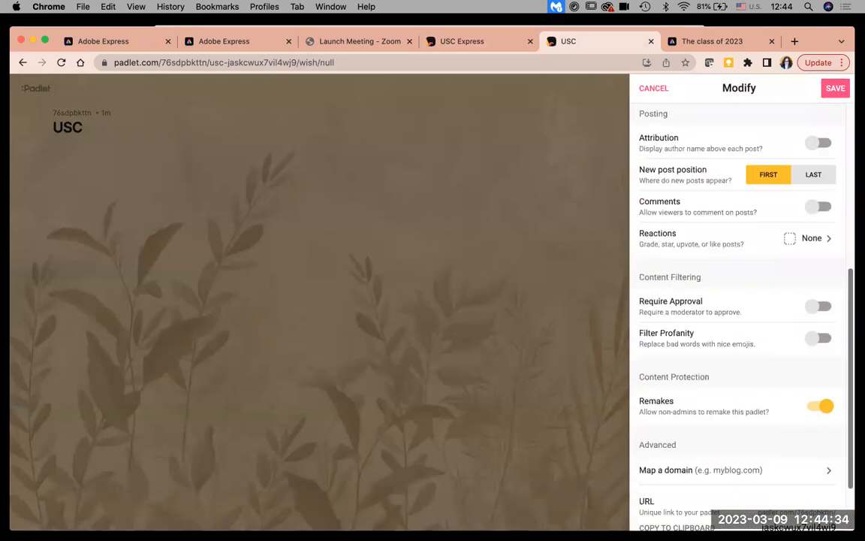
{"action": "scroll", "coordinate": [811, 248], "scroll_direction": "up", "scroll_amount": 5}
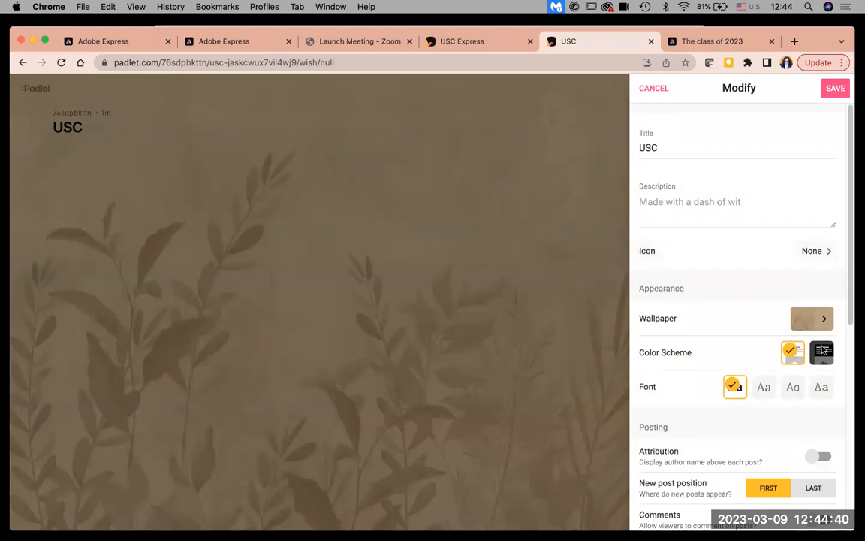
{"action": "left_click", "coordinate": [446, 153]}
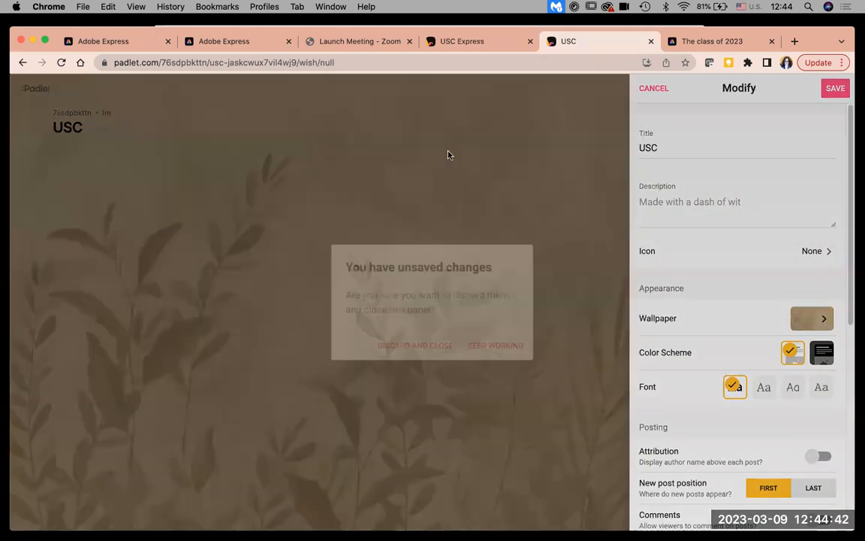
{"action": "left_click", "coordinate": [507, 191]}
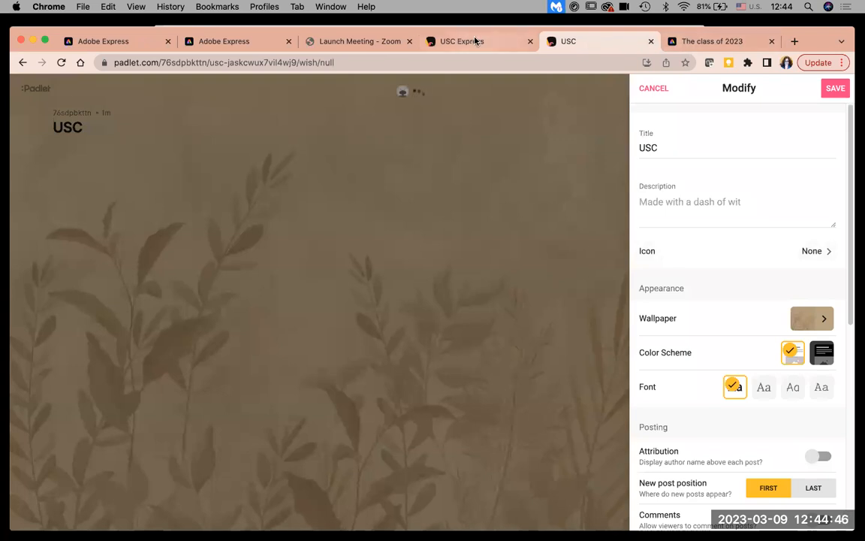
Check the Reactions options of the USC Express padlet and return to its main settings
{"action": "left_click", "coordinate": [428, 36]}
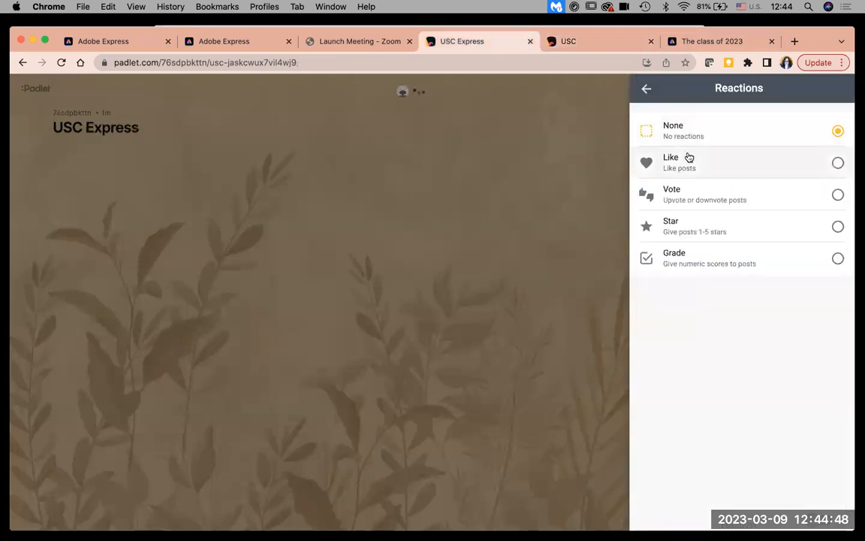
{"action": "left_click", "coordinate": [562, 232]}
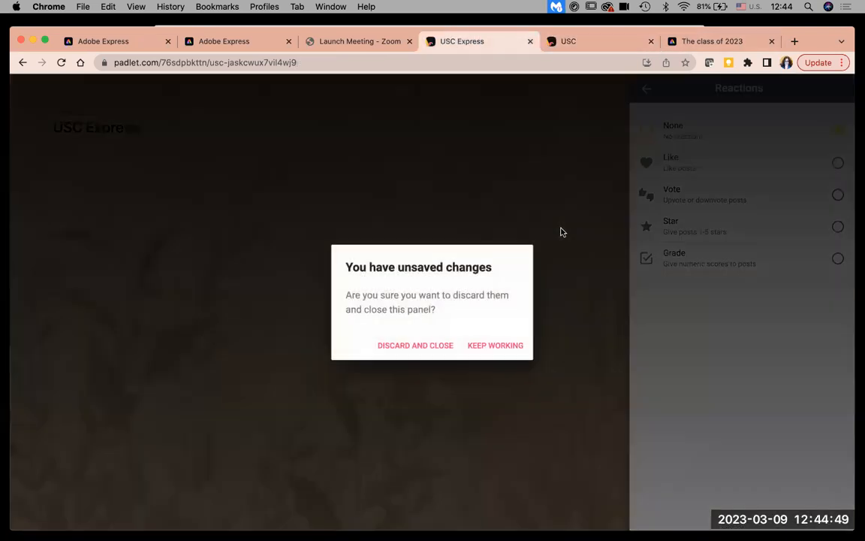
{"action": "left_click", "coordinate": [500, 206]}
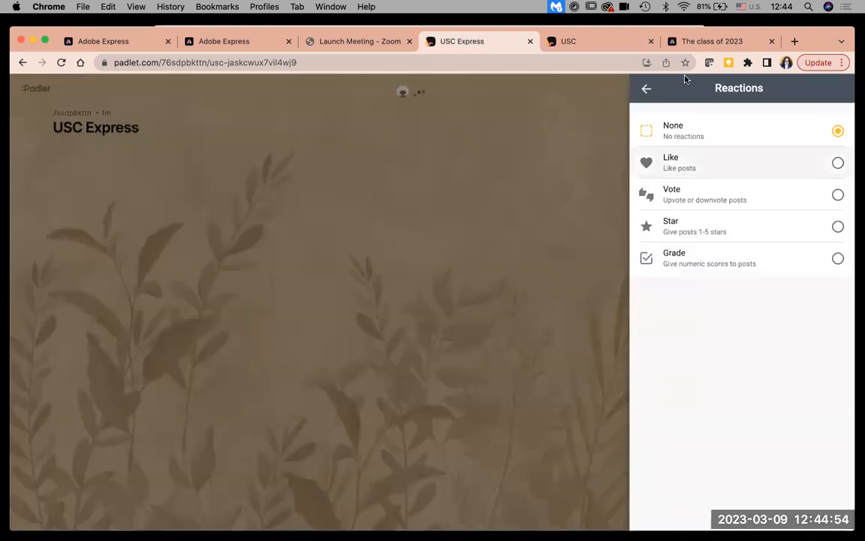
{"action": "left_click", "coordinate": [647, 88]}
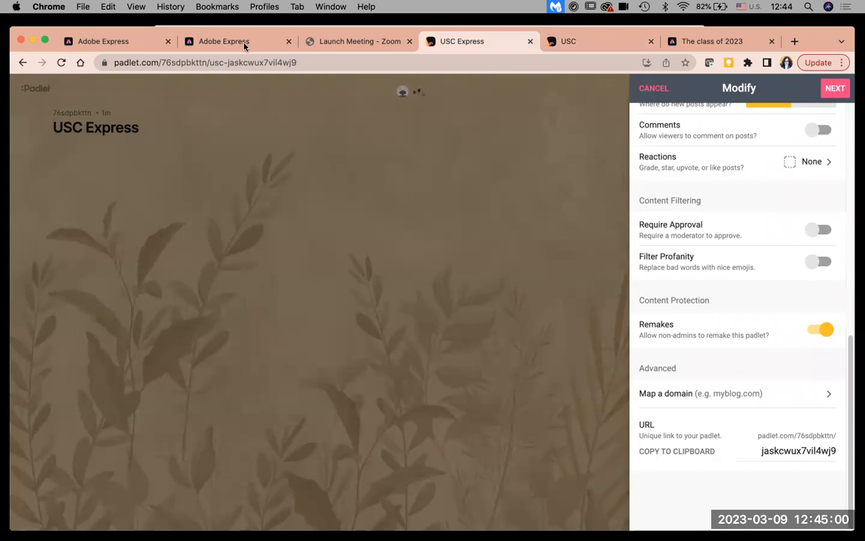
Switch back to Adobe Express, leave the published flyer and open the list of own projects
{"action": "left_click", "coordinate": [224, 41]}
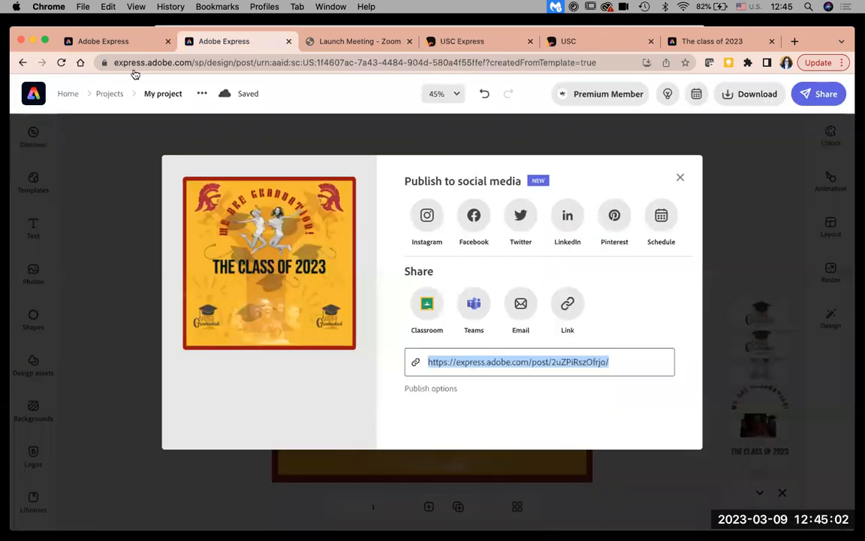
{"action": "left_click", "coordinate": [34, 90]}
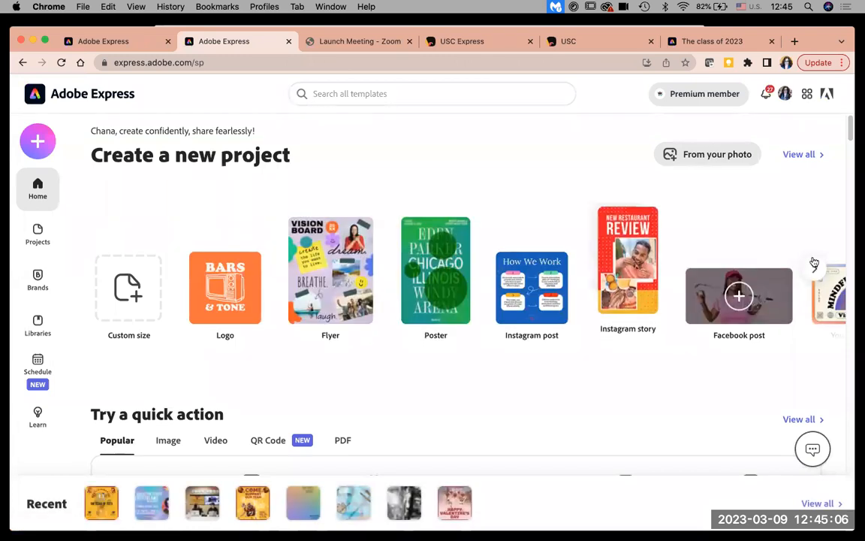
{"action": "scroll", "coordinate": [169, 466], "scroll_direction": "down", "scroll_amount": 5}
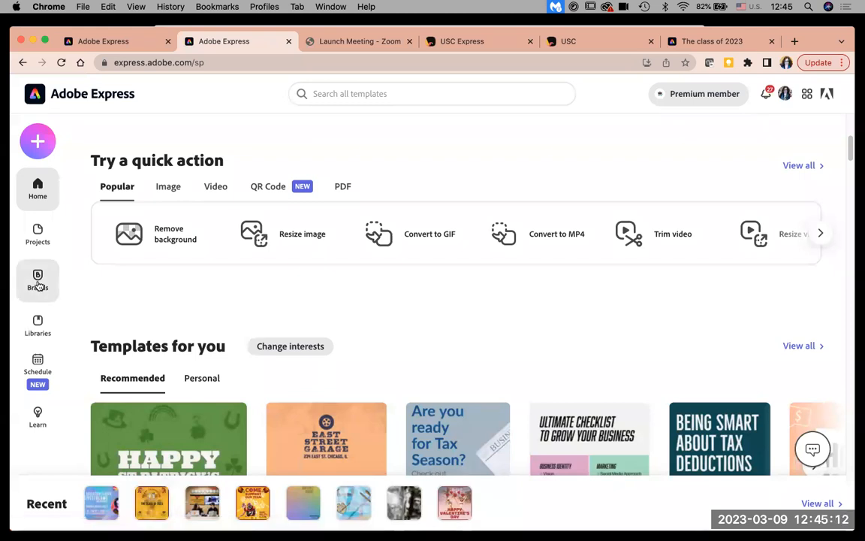
{"action": "left_click", "coordinate": [37, 237]}
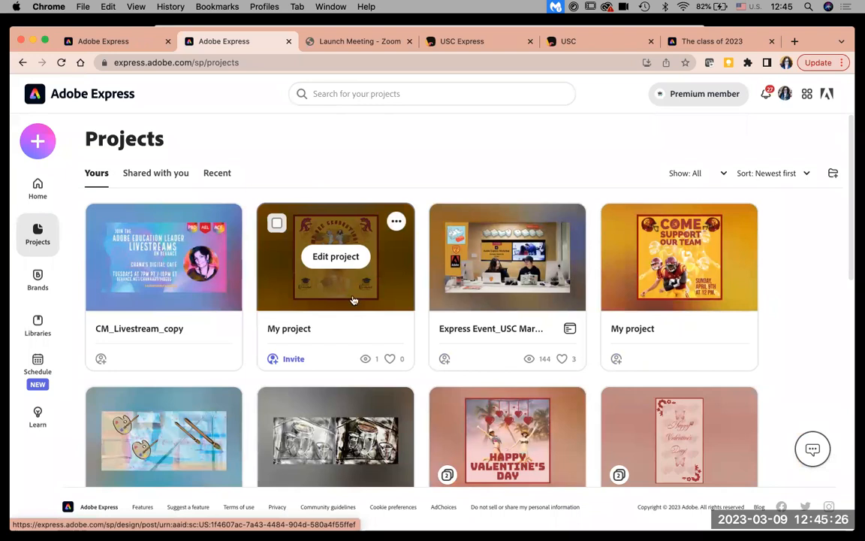
Rename the class of 2023 flyer project as "Graduation"
{"action": "left_click", "coordinate": [305, 329]}
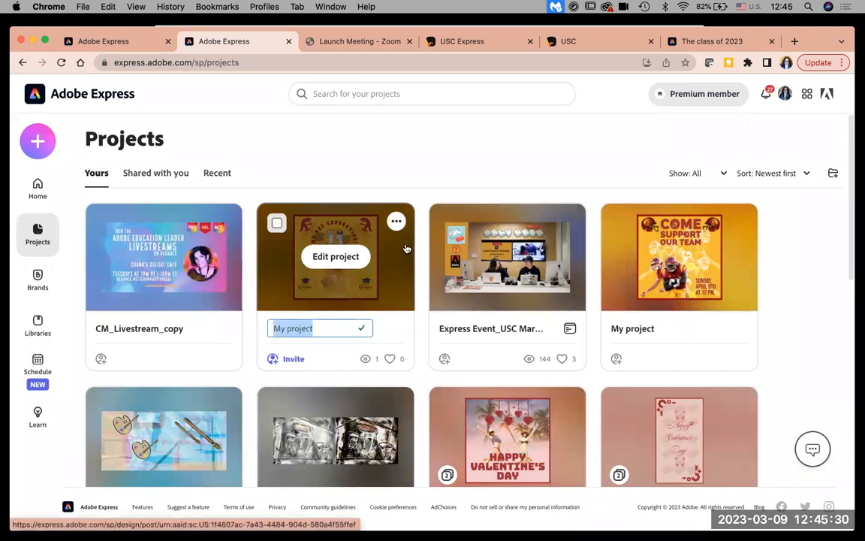
{"action": "type", "text": "Ga"}
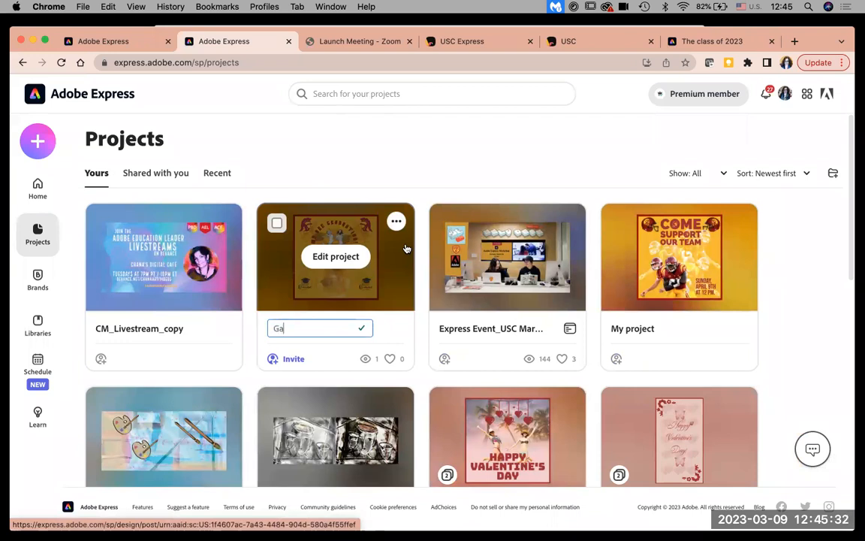
{"action": "key", "text": "BackSpace"}
{"action": "type", "text": "raduation"}
{"action": "key", "text": "Return"}
{"action": "left_click", "coordinate": [353, 333]}
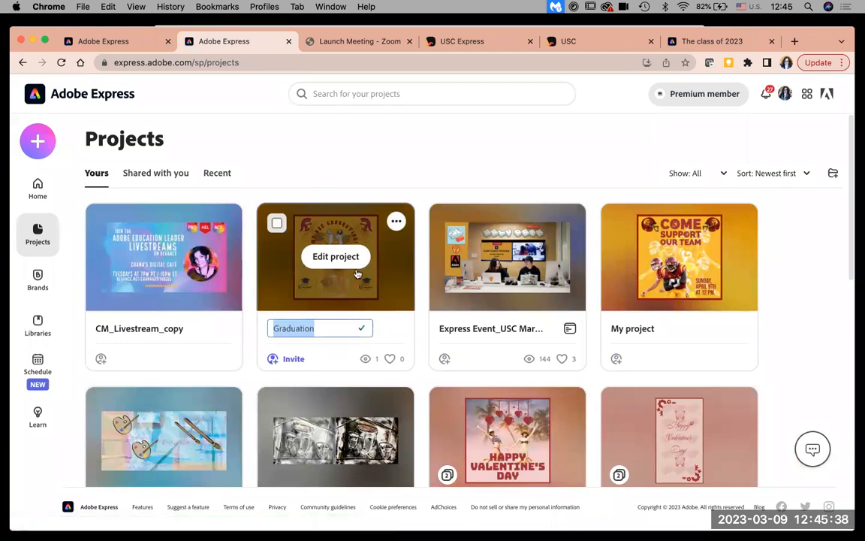
{"action": "left_click", "coordinate": [353, 180]}
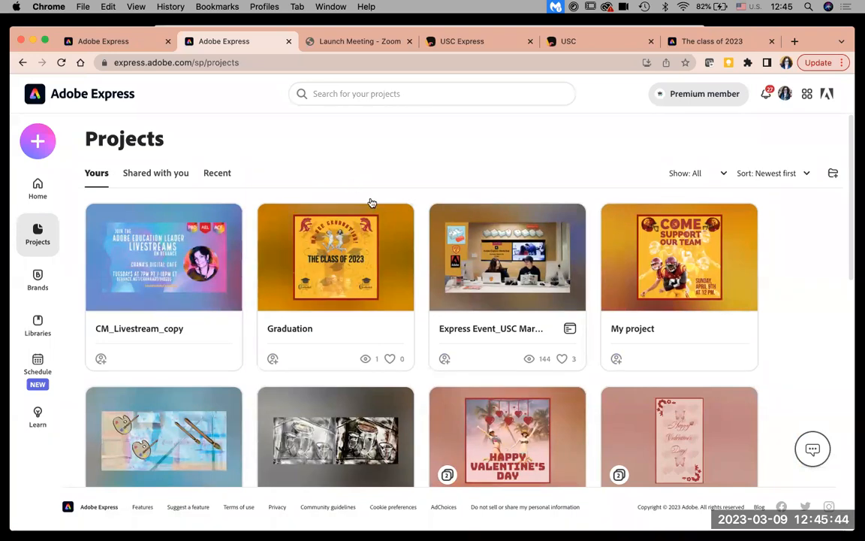
Duplicate the Graduation project under the name "Graduation 2023" and open the copy for editing
{"action": "left_click", "coordinate": [397, 223]}
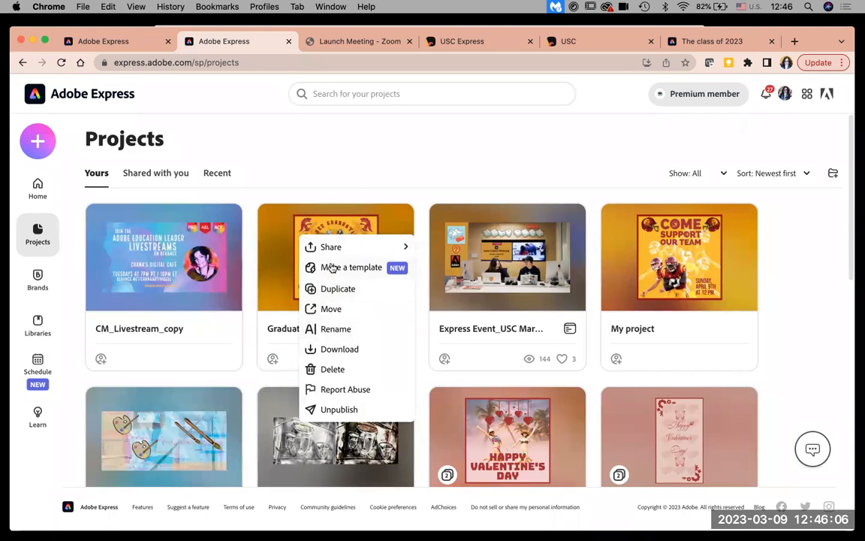
{"action": "left_click", "coordinate": [335, 286]}
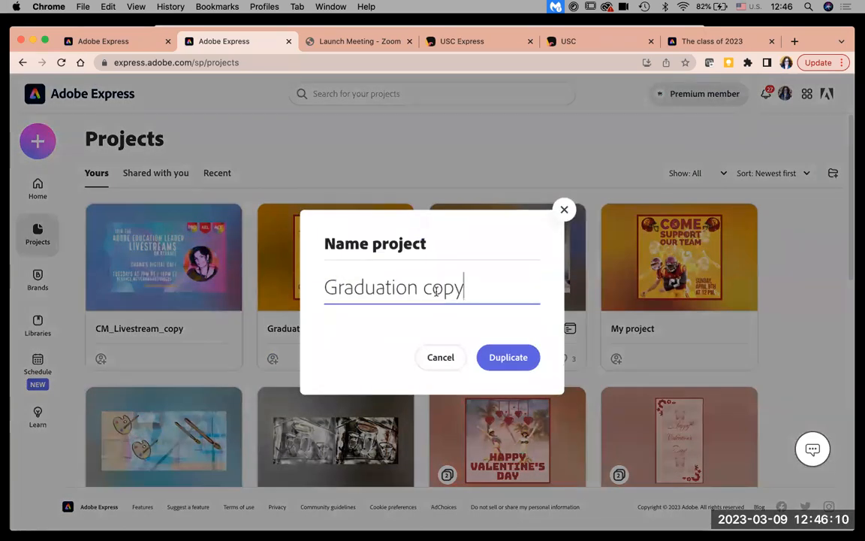
{"action": "double_click", "coordinate": [436, 289]}
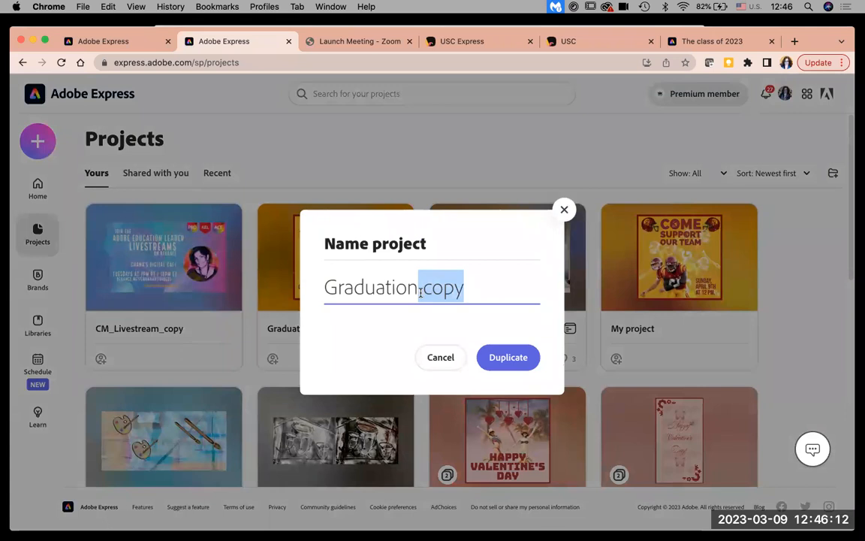
{"action": "key", "text": "BackSpace"}
{"action": "type", "text": "2023"}
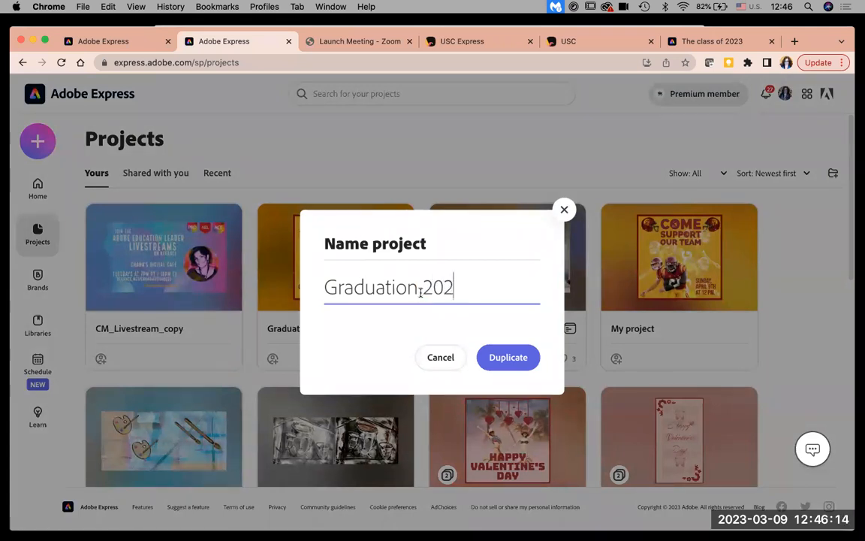
{"action": "left_click", "coordinate": [506, 359]}
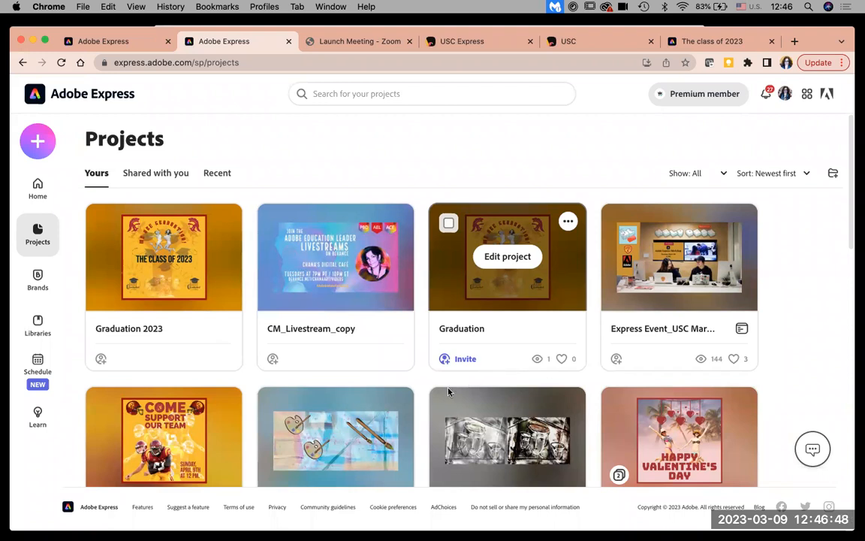
{"action": "left_click", "coordinate": [152, 288]}
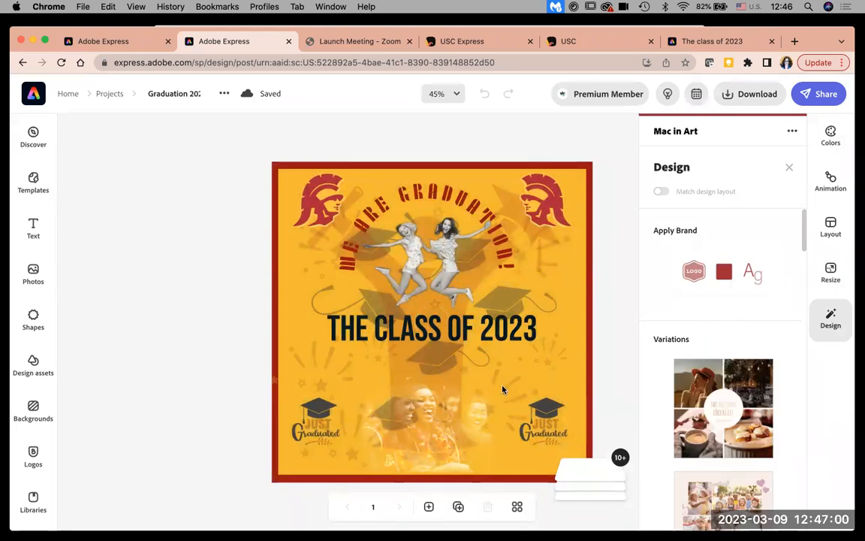
Try deleting the large faint graduate silhouette behind the flyer's content, and undo the deletion
{"action": "left_click", "coordinate": [455, 378]}
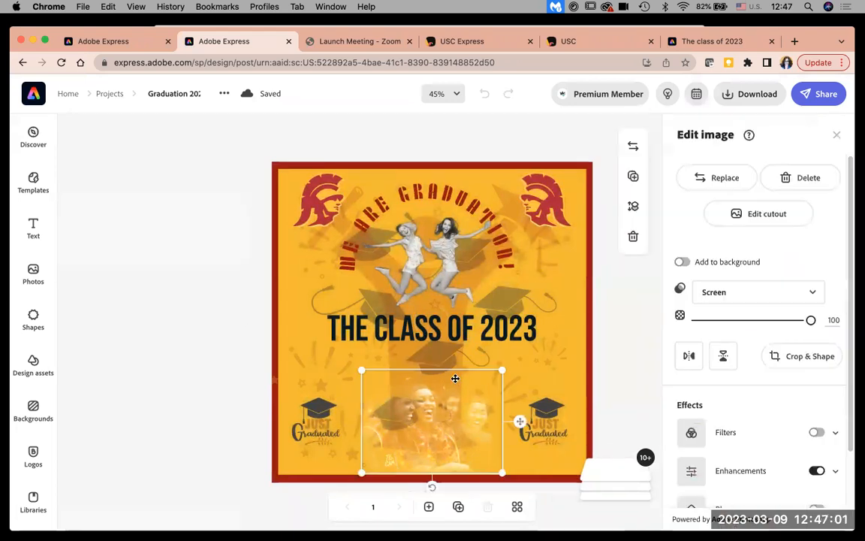
{"action": "left_click", "coordinate": [507, 195]}
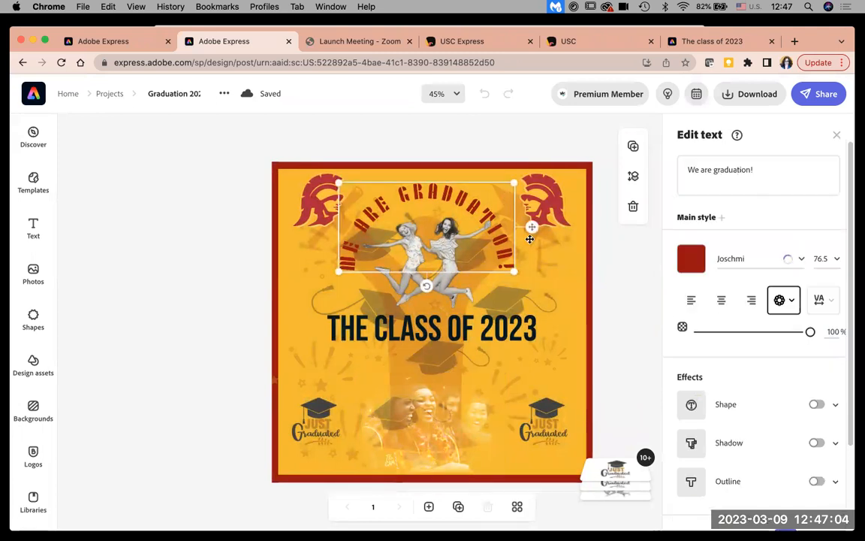
{"action": "left_click", "coordinate": [557, 242]}
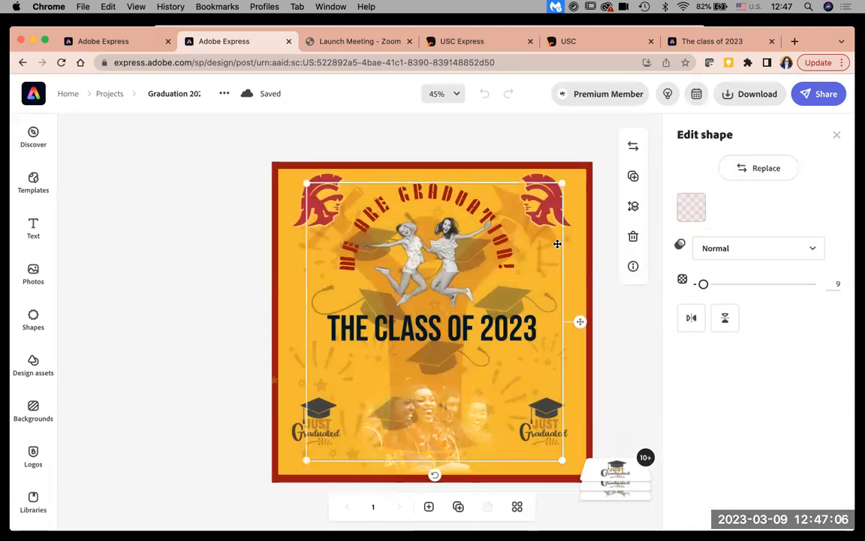
{"action": "key", "text": "Delete"}
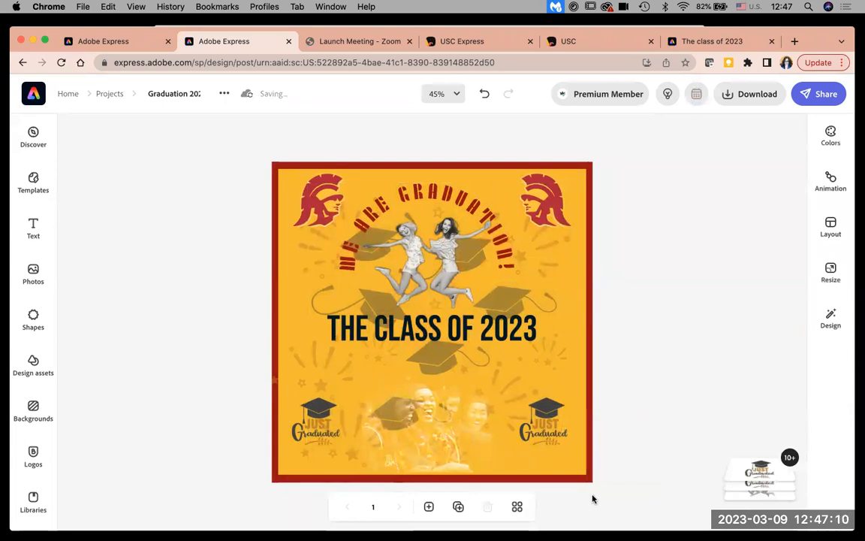
{"action": "key", "text": "super+z"}
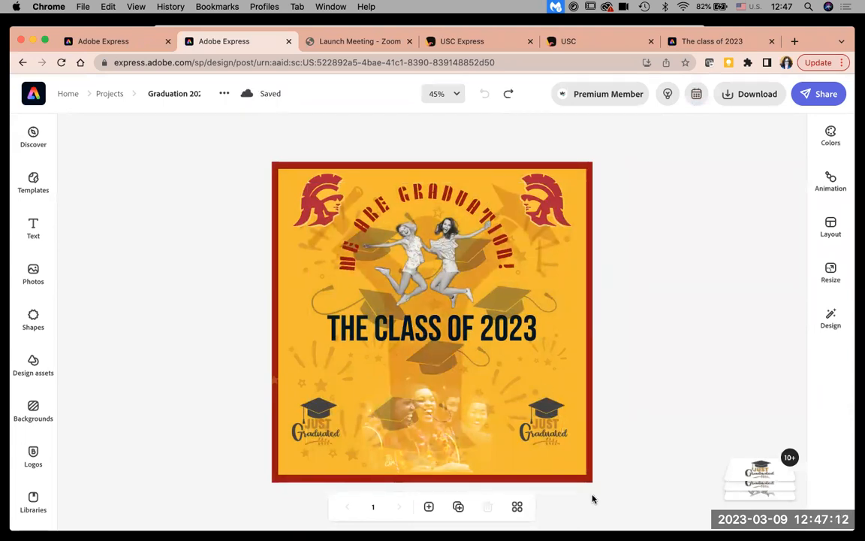
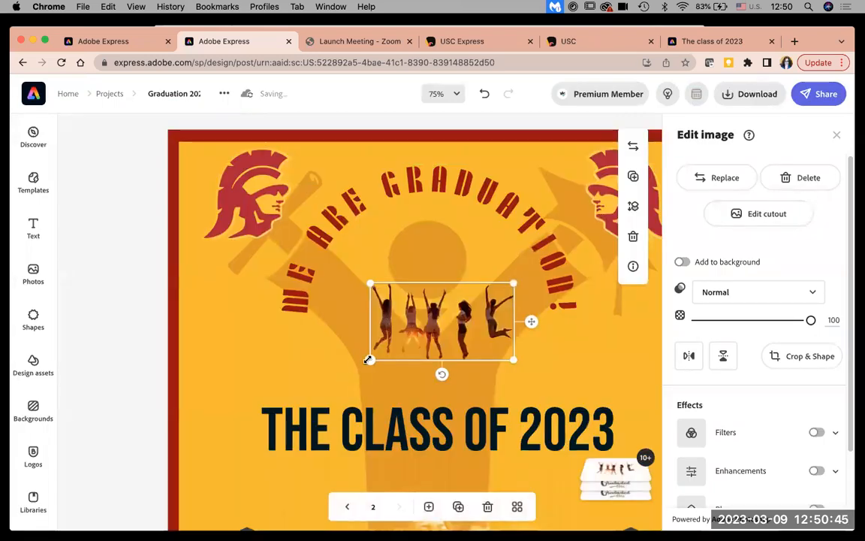
Enlarge the image of five jumping women on page 2 and place it beneath the arched "We are graduation!" text
{"action": "left_click_drag", "start_coordinate": [369, 360], "coordinate": [295, 400]}
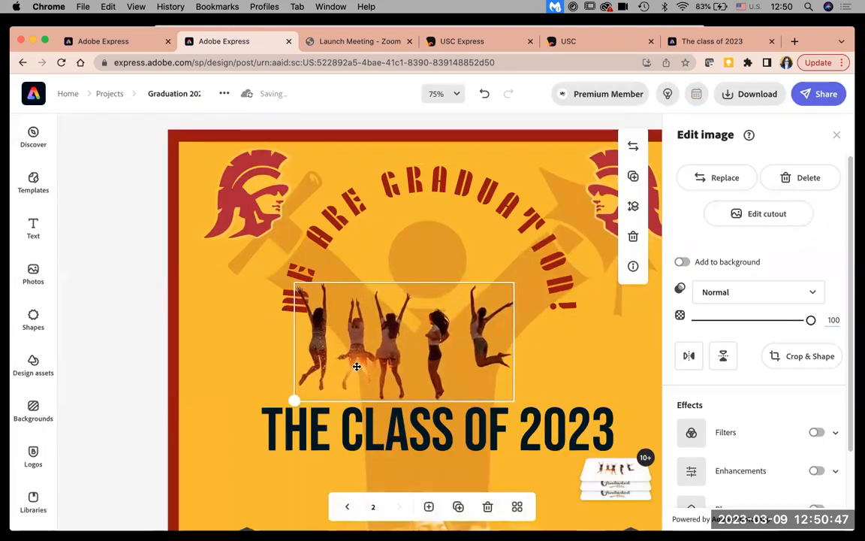
{"action": "left_click_drag", "start_coordinate": [357, 366], "coordinate": [389, 319]}
{"action": "left_click", "coordinate": [306, 323]}
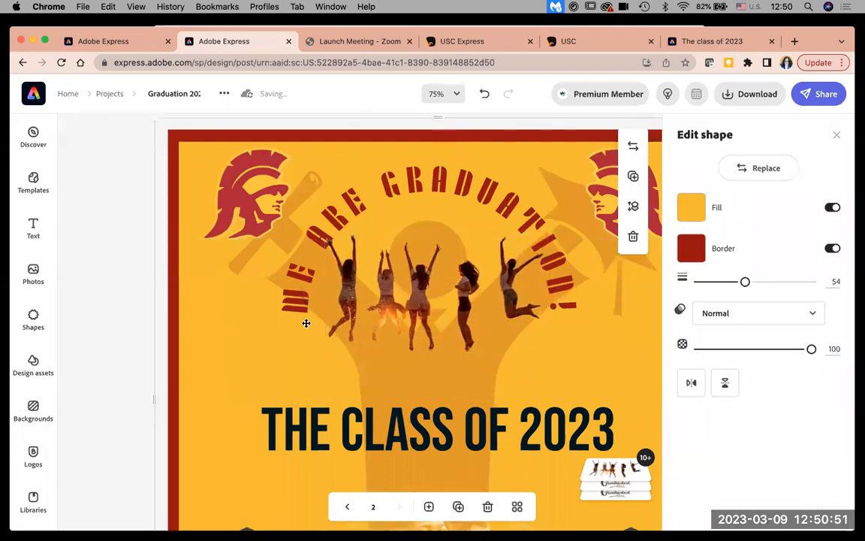
Replace the "The class of 2023" heading on page 2 with "USC" above "Class of 2023" and center-align both lines
{"action": "scroll", "coordinate": [306, 324], "scroll_direction": "down", "scroll_amount": 5}
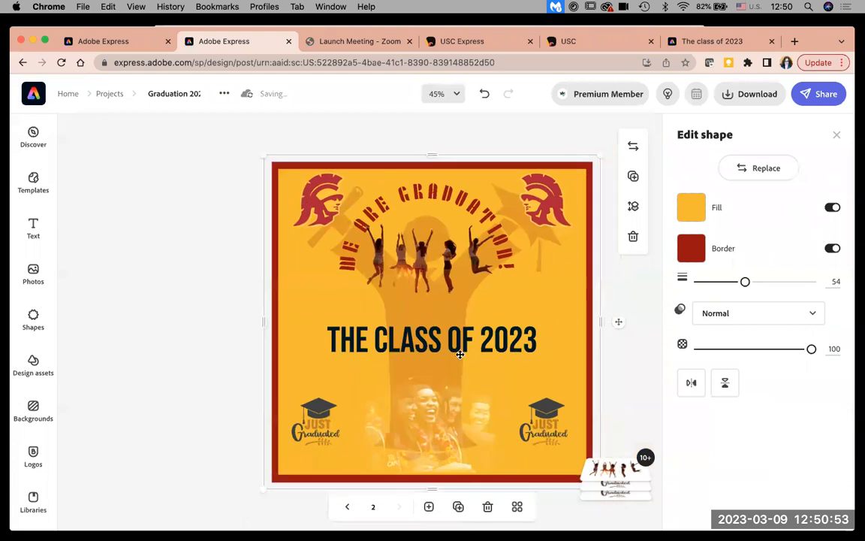
{"action": "left_click", "coordinate": [458, 344]}
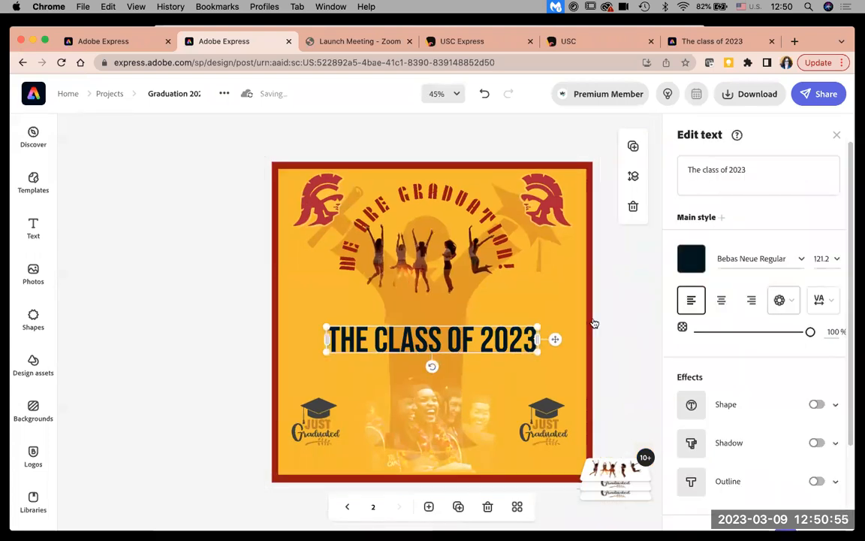
{"action": "left_click", "coordinate": [686, 166]}
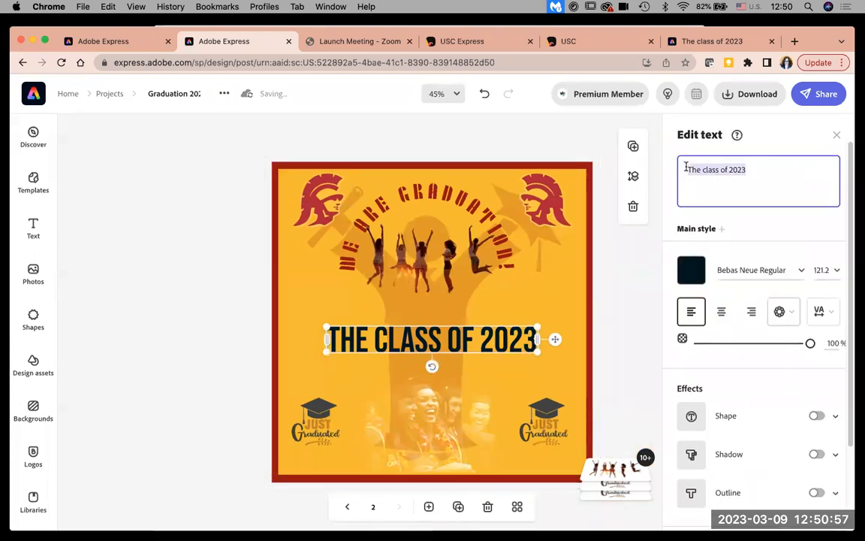
{"action": "type", "text": "USC "}
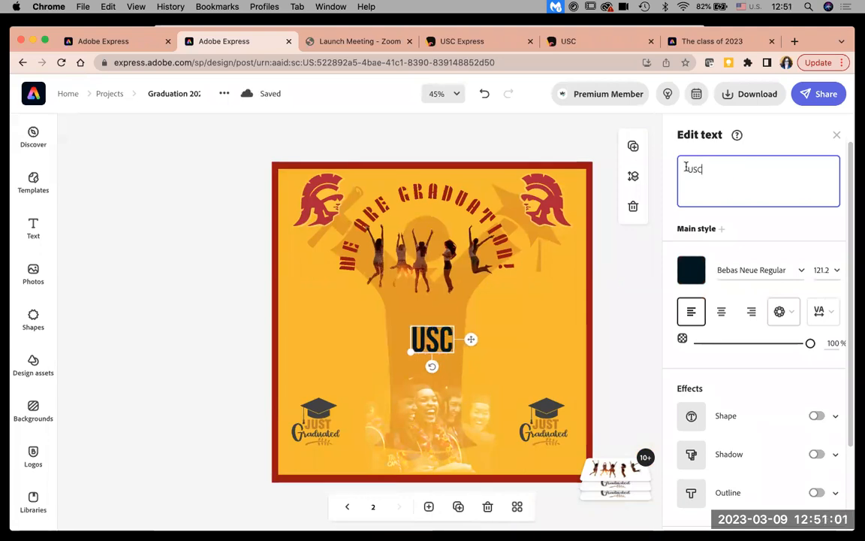
{"action": "type", "text": "Cla"}
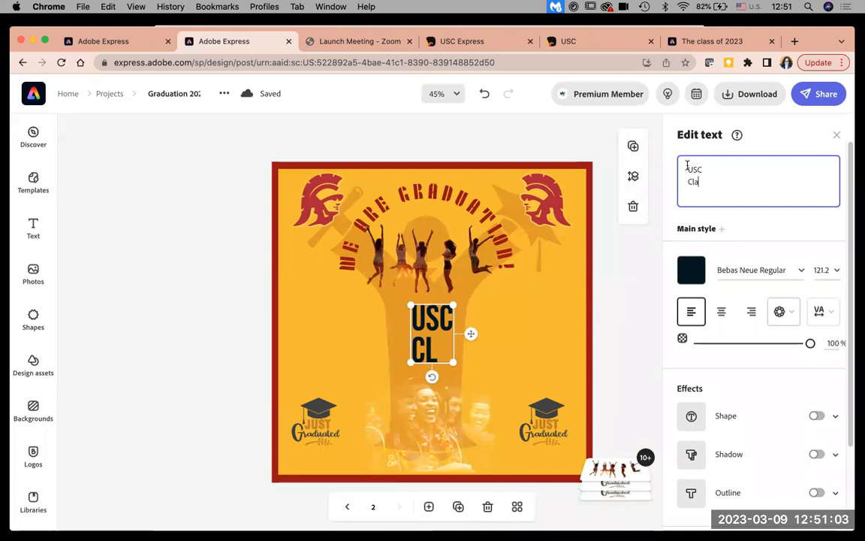
{"action": "type", "text": "ss of 2023"}
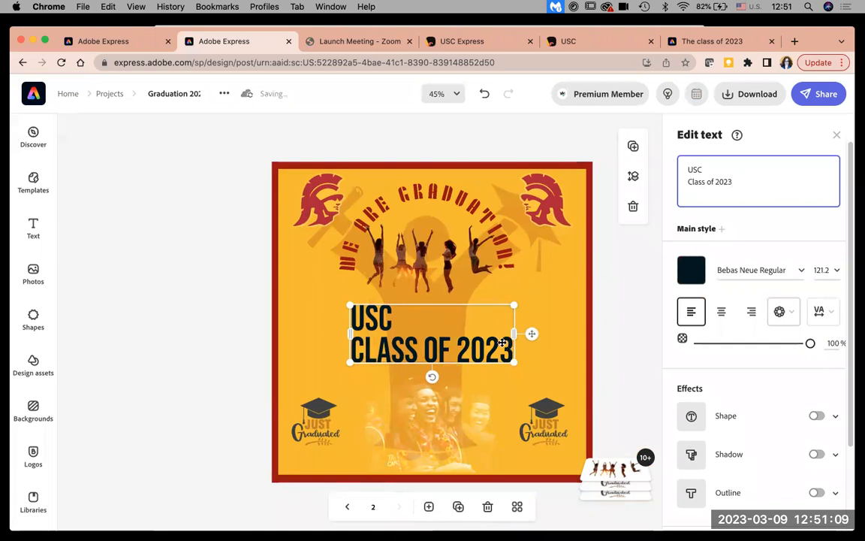
{"action": "left_click_drag", "start_coordinate": [734, 187], "coordinate": [680, 160]}
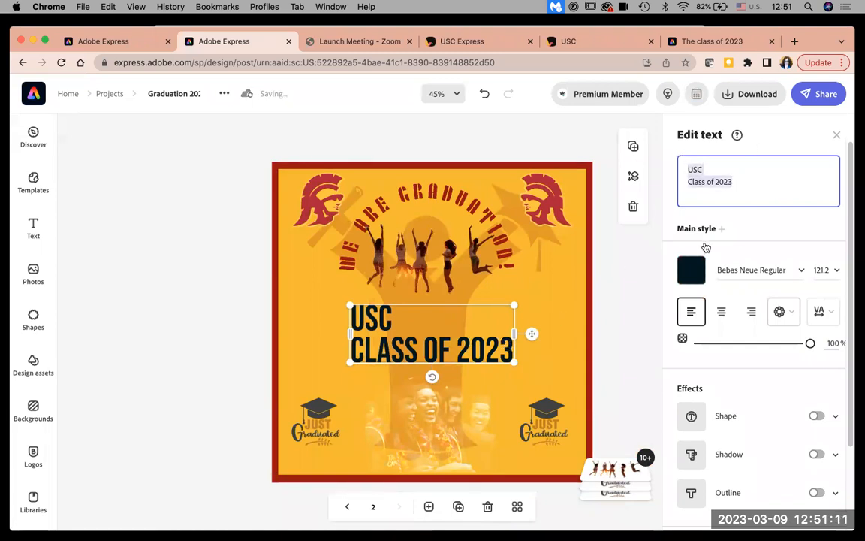
{"action": "left_click", "coordinate": [722, 313]}
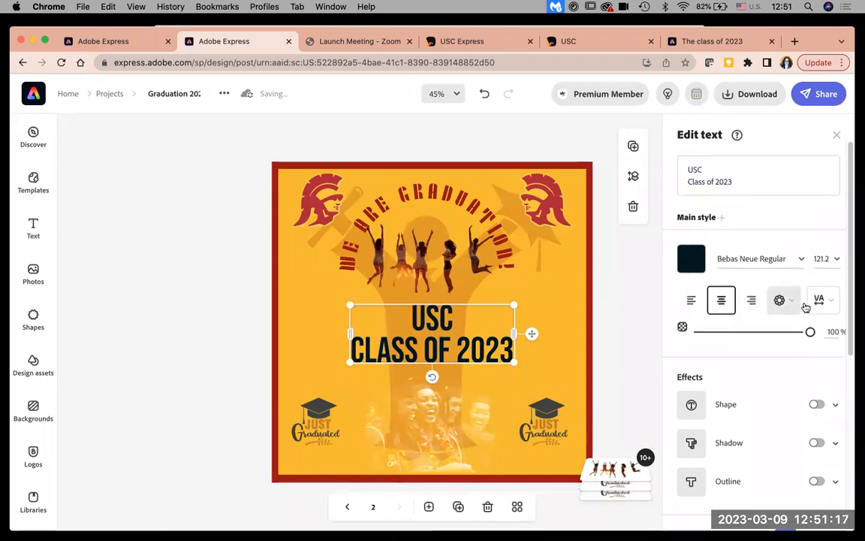
Browse the font recommendations for the two-line USC heading
{"action": "scroll", "coordinate": [851, 323], "scroll_direction": "down", "scroll_amount": 1}
{"action": "scroll", "coordinate": [851, 323], "scroll_direction": "down", "scroll_amount": 8}
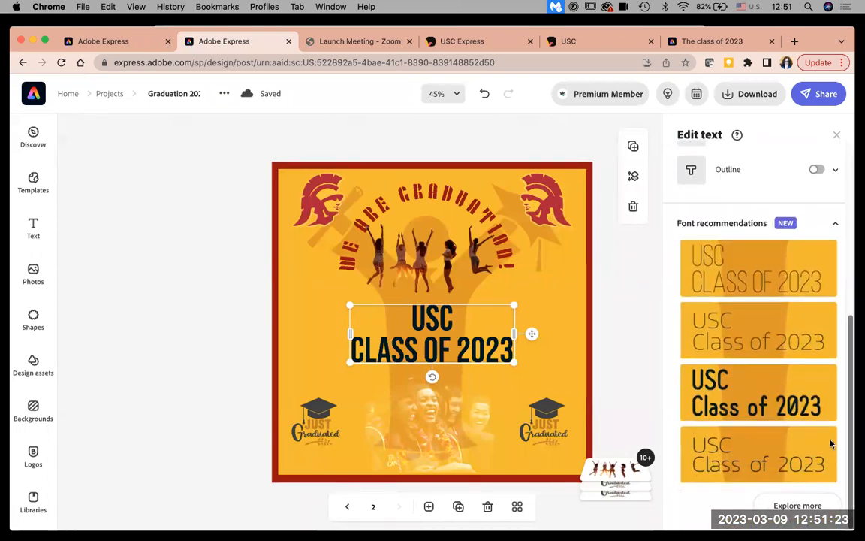
Set the "USC Class of 2023" text in Bely Display Regular and enlarge it to about size 98.8
{"action": "scroll", "coordinate": [834, 440], "scroll_direction": "up", "scroll_amount": 9}
{"action": "scroll", "coordinate": [792, 325], "scroll_direction": "up", "scroll_amount": 2}
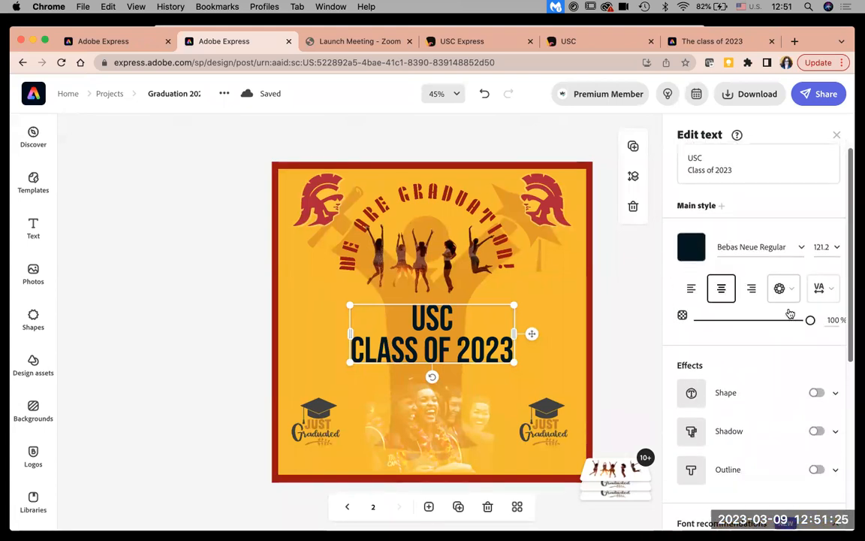
{"action": "left_click", "coordinate": [802, 250]}
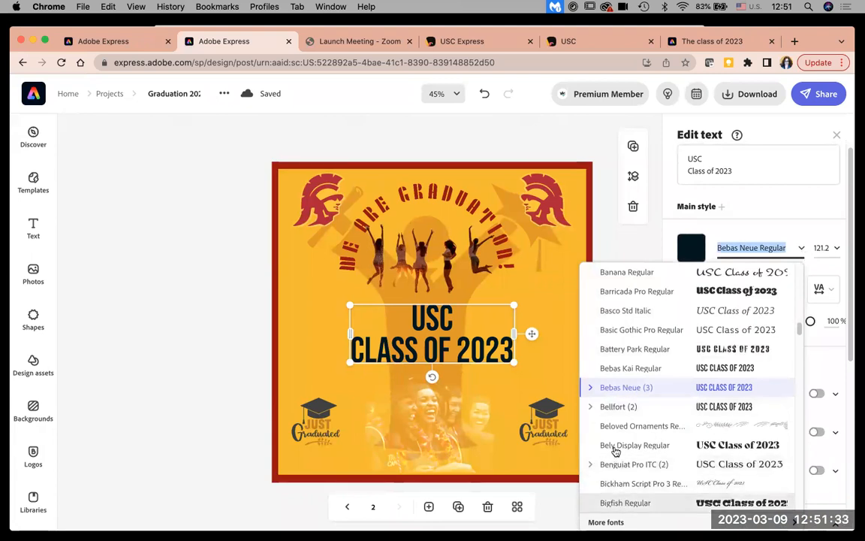
{"action": "left_click", "coordinate": [615, 446]}
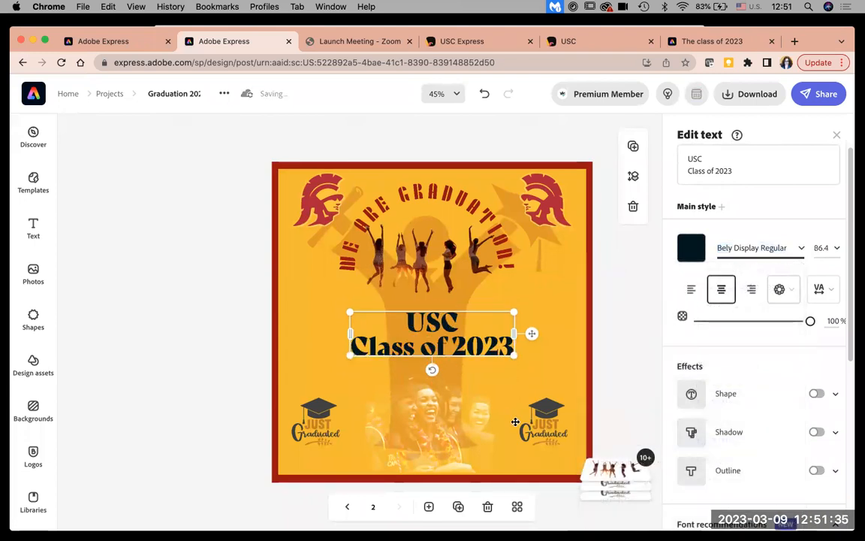
{"action": "left_click_drag", "start_coordinate": [512, 349], "coordinate": [537, 361]}
Recolor the "USC Class of 2023" text dark red (#981006) and place it just below the jumping figures
{"action": "left_click", "coordinate": [691, 248]}
{"action": "left_click", "coordinate": [592, 195]}
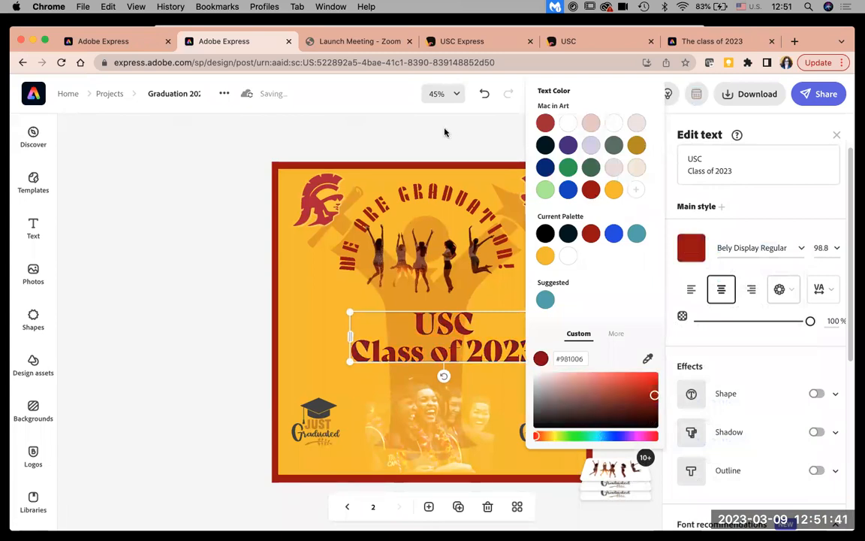
{"action": "left_click", "coordinate": [440, 383]}
{"action": "left_click_drag", "start_coordinate": [427, 331], "coordinate": [411, 322]}
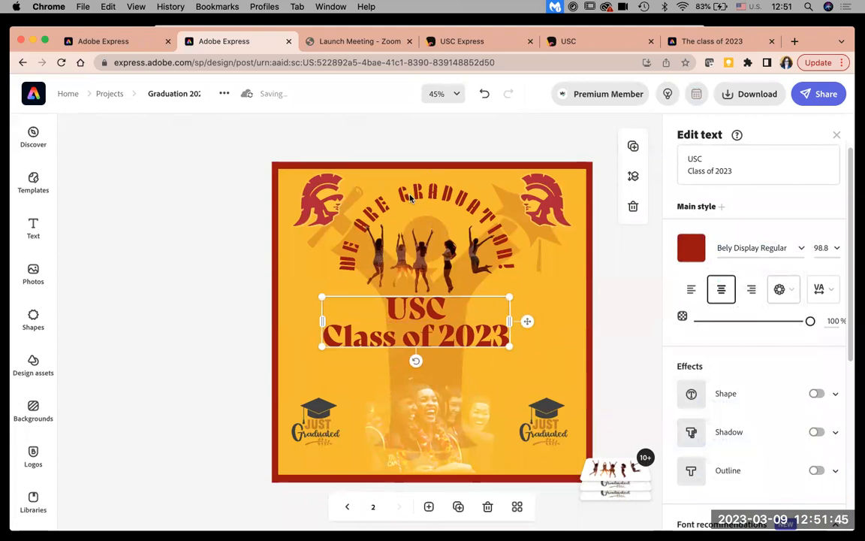
Delete the curved "We are graduation!" text and move the "USC Class of 2023" title between the two Trojan heads
{"action": "left_click", "coordinate": [409, 197]}
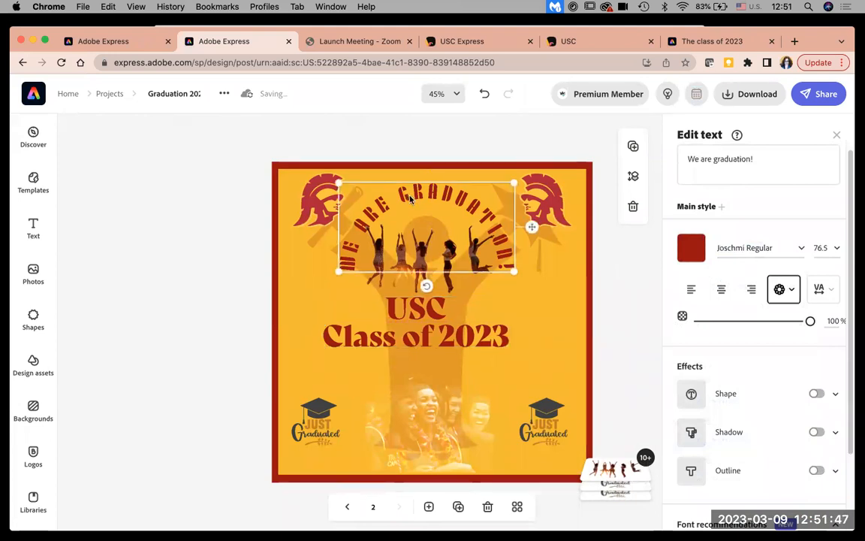
{"action": "key", "text": "Delete"}
{"action": "left_click_drag", "start_coordinate": [417, 321], "coordinate": [425, 242]}
Enlarge the jumping women image and center it in the middle of the design below the title
{"action": "left_click_drag", "start_coordinate": [420, 282], "coordinate": [304, 380]}
{"action": "left_click", "coordinate": [411, 323]}
{"action": "mouse_move", "coordinate": [422, 350]}
{"action": "left_mouse_down"}
{"action": "mouse_move", "coordinate": [449, 341]}
{"action": "mouse_move", "coordinate": [419, 338]}
{"action": "left_mouse_up"}
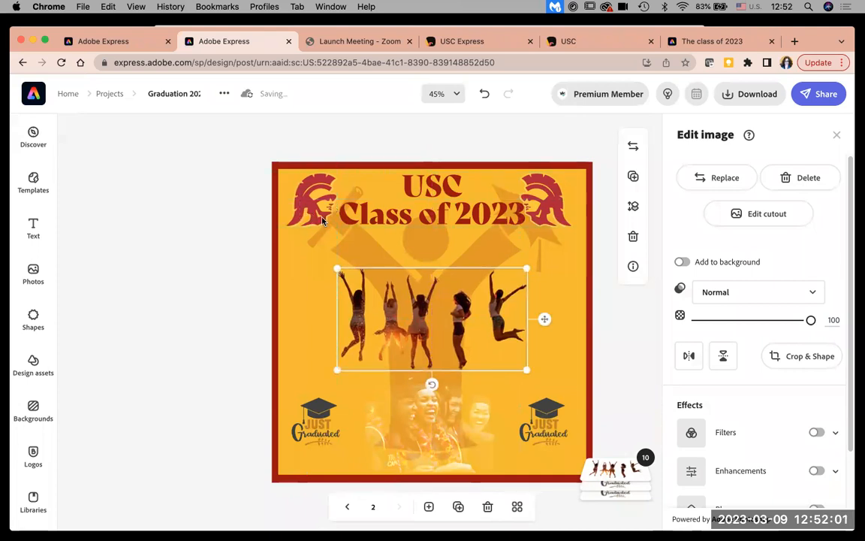
Shrink both Trojan head logos and fit them into the design's upper corners, clear of the title
{"action": "left_click", "coordinate": [289, 194]}
{"action": "left_click_drag", "start_coordinate": [335, 227], "coordinate": [321, 210]}
{"action": "left_click", "coordinate": [551, 213]}
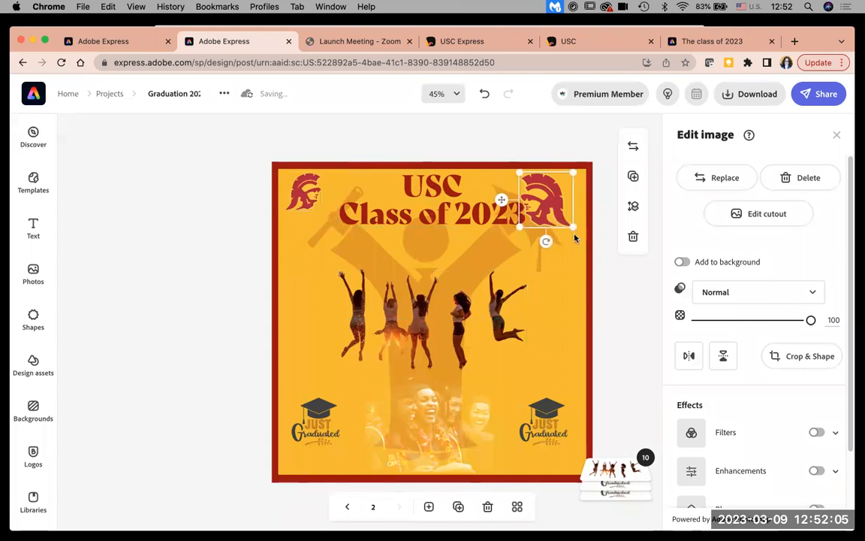
{"action": "left_click_drag", "start_coordinate": [573, 225], "coordinate": [563, 191]}
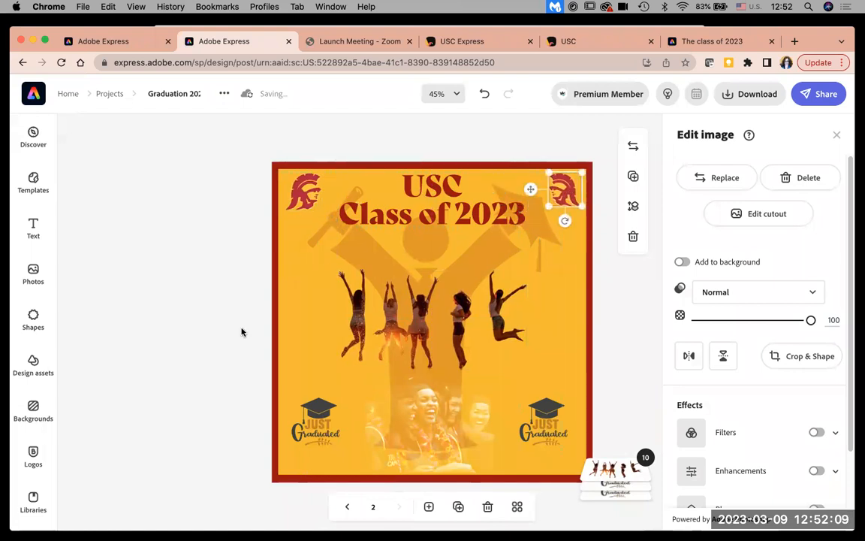
{"action": "left_click", "coordinate": [241, 331]}
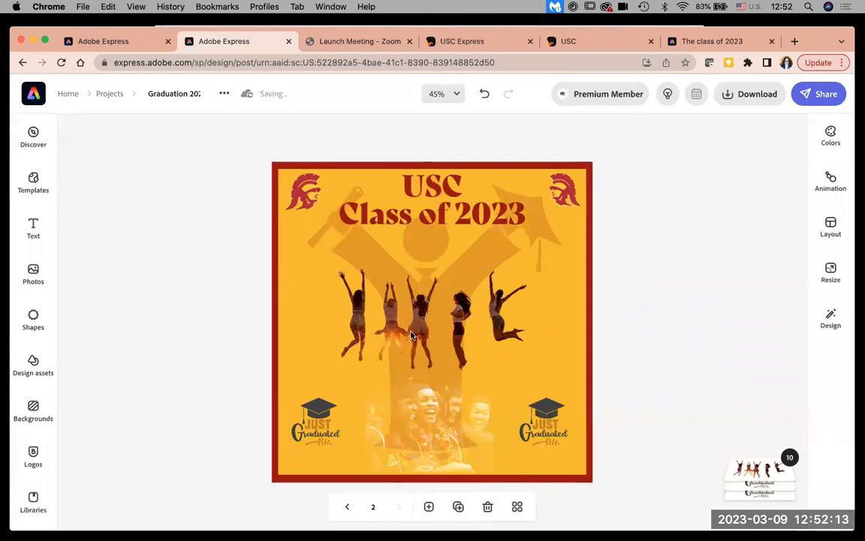
Rearrange the images so the faded graduates photo sits in the design's center with the jumping women below it
{"action": "left_click_drag", "start_coordinate": [412, 333], "coordinate": [416, 274]}
{"action": "left_click_drag", "start_coordinate": [421, 437], "coordinate": [431, 338]}
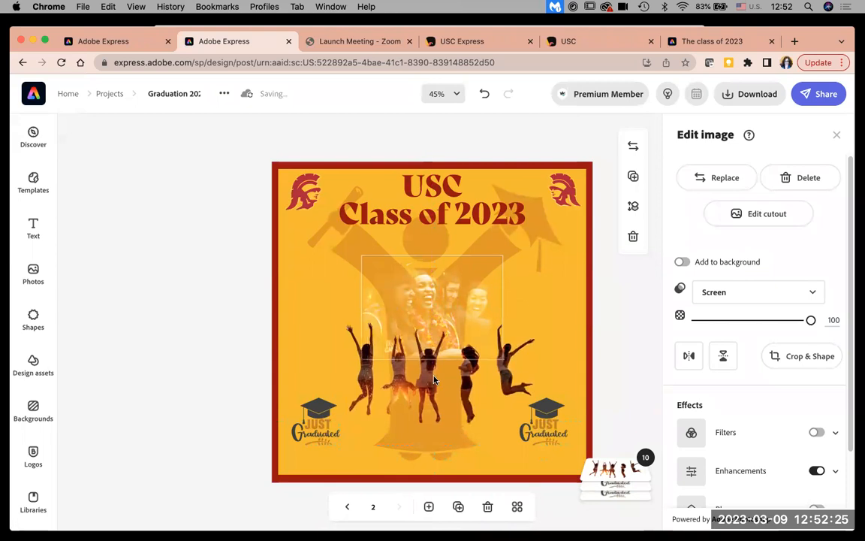
{"action": "left_click", "coordinate": [207, 406]}
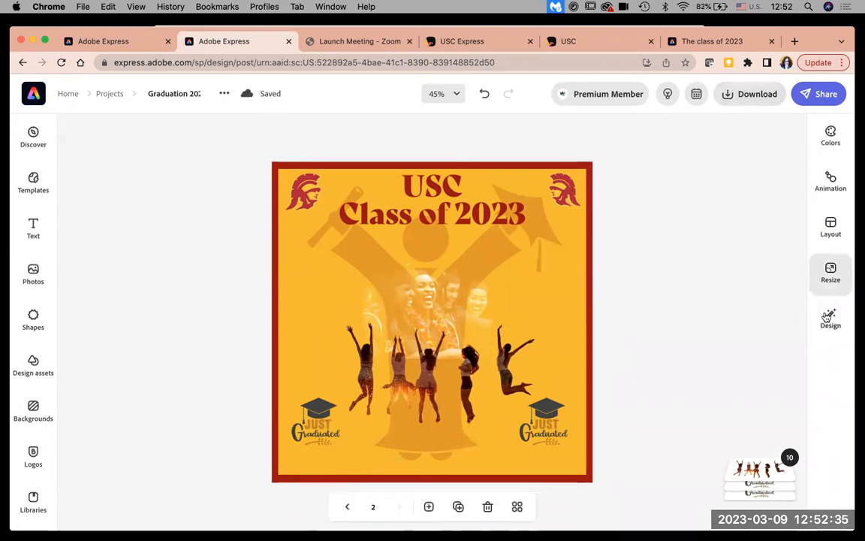
Preview the Pan, Grey, Blur, Color and Fade photo animations and apply the Zoom photo animation to the page
{"action": "left_click", "coordinate": [829, 184]}
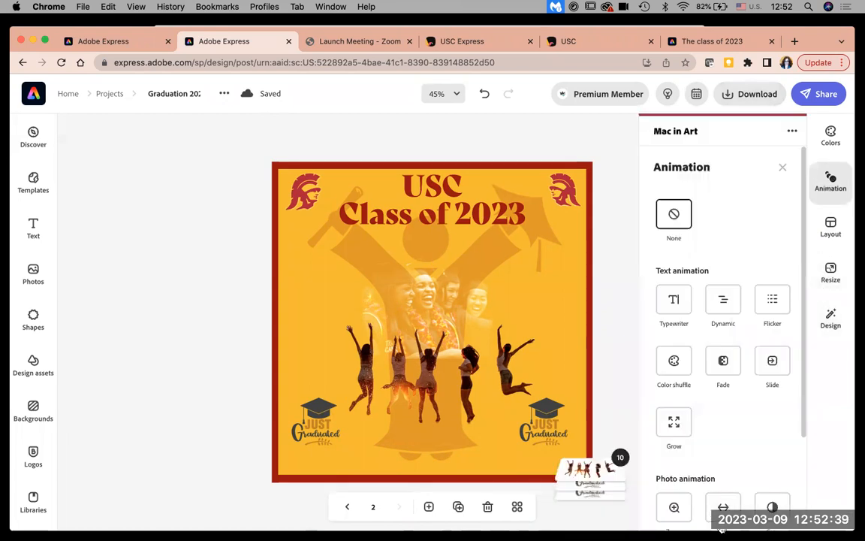
{"action": "left_click_drag", "start_coordinate": [803, 440], "coordinate": [780, 505]}
{"action": "left_click", "coordinate": [675, 385]}
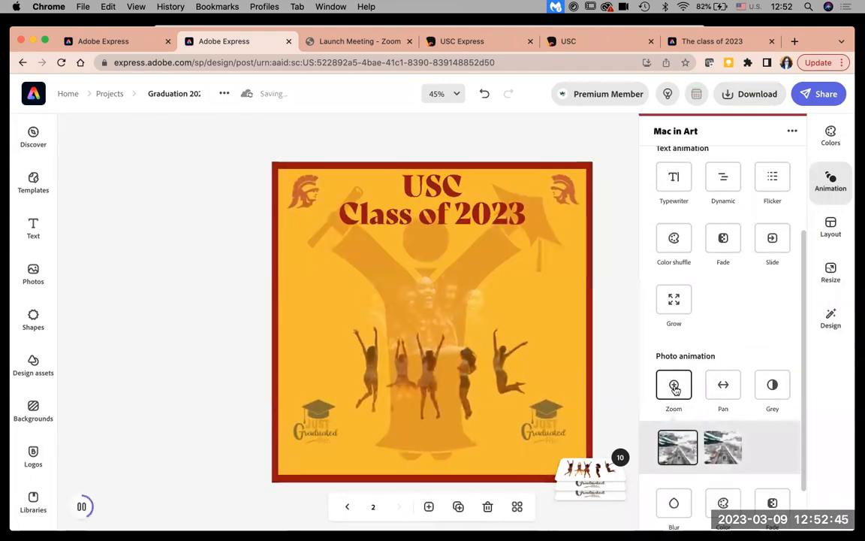
{"action": "left_click", "coordinate": [721, 386]}
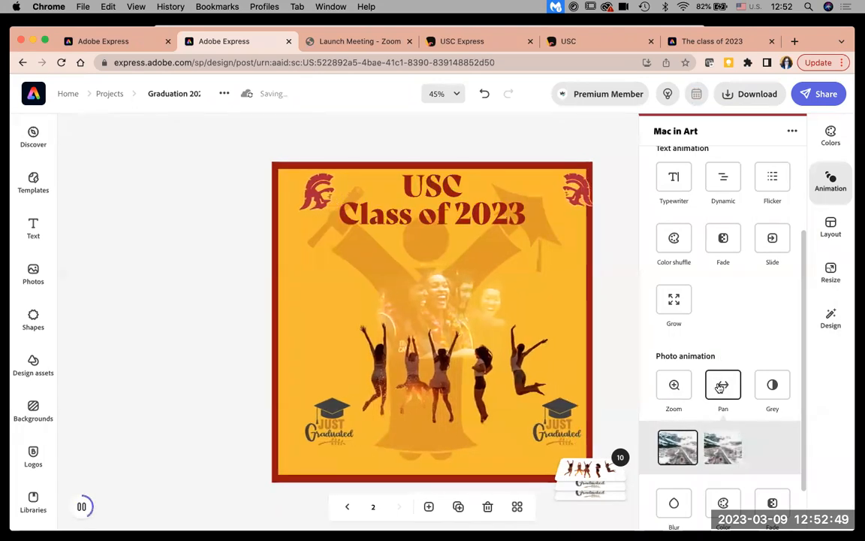
{"action": "left_click", "coordinate": [767, 390]}
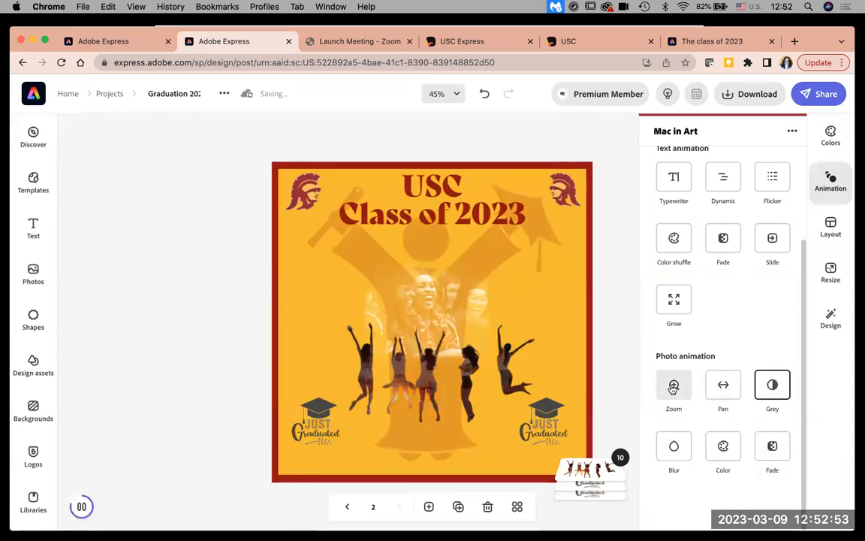
{"action": "left_click", "coordinate": [675, 442]}
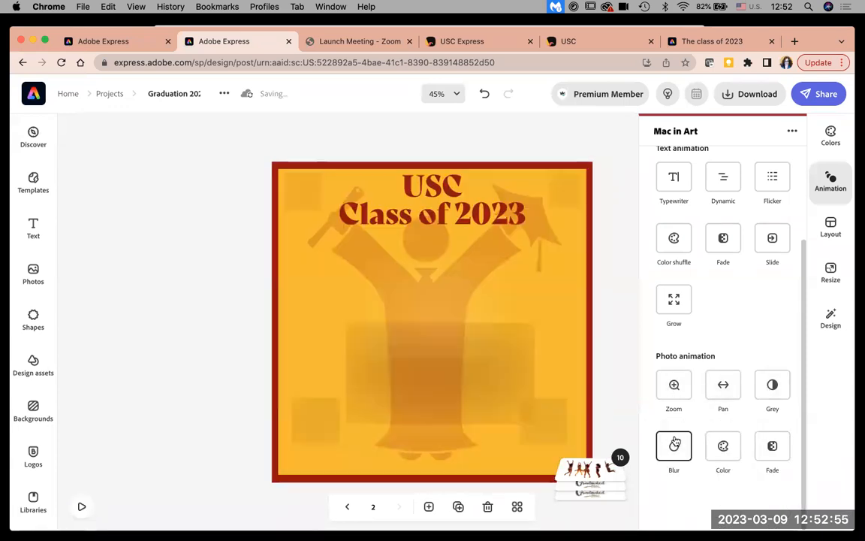
{"action": "left_click", "coordinate": [723, 446]}
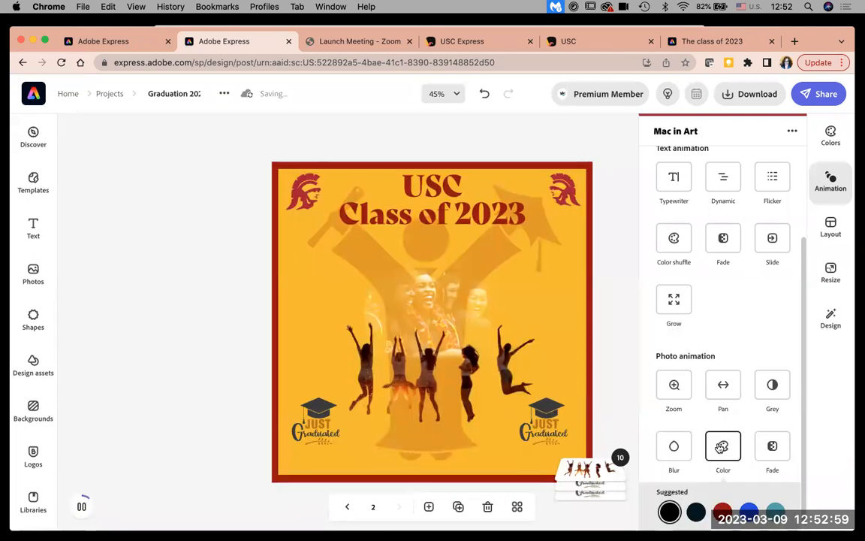
{"action": "left_click", "coordinate": [765, 449]}
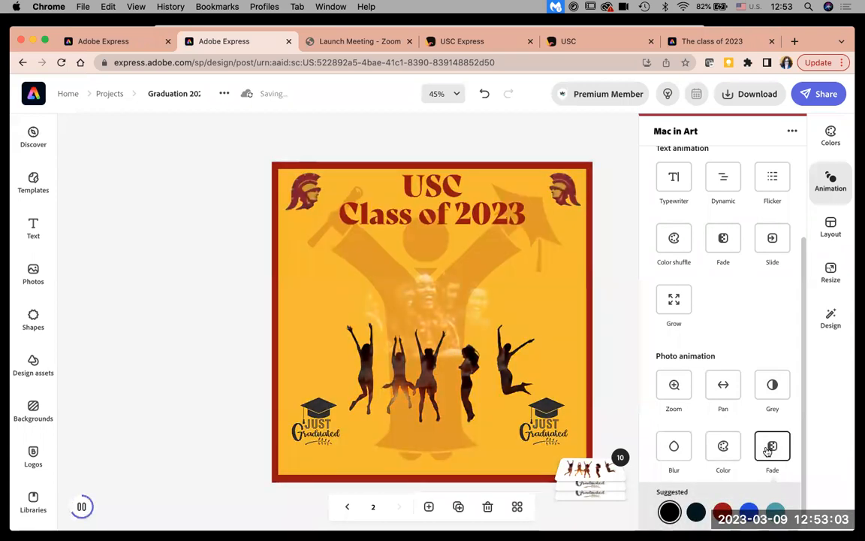
{"action": "left_click", "coordinate": [675, 383]}
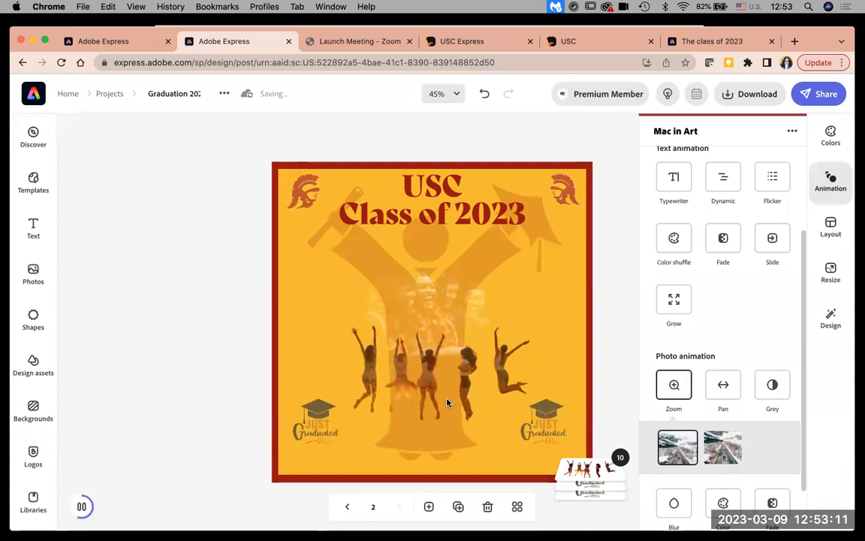
Download only this page as an MP4 Video (720p)
{"action": "left_click", "coordinate": [759, 94]}
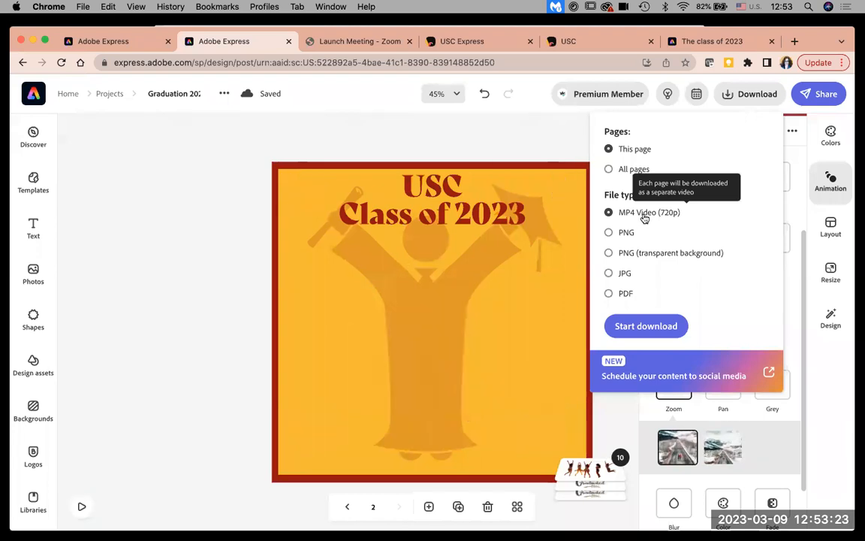
{"action": "left_click", "coordinate": [646, 326]}
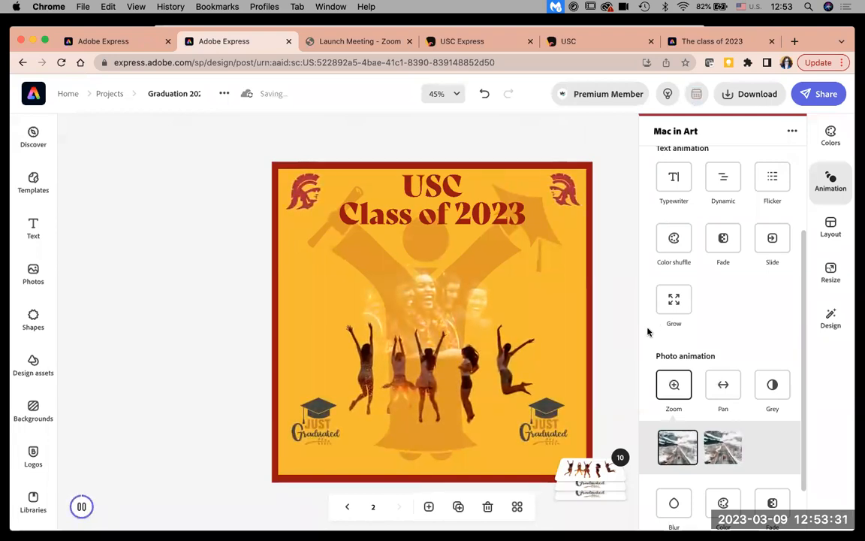
{"action": "left_click", "coordinate": [758, 96]}
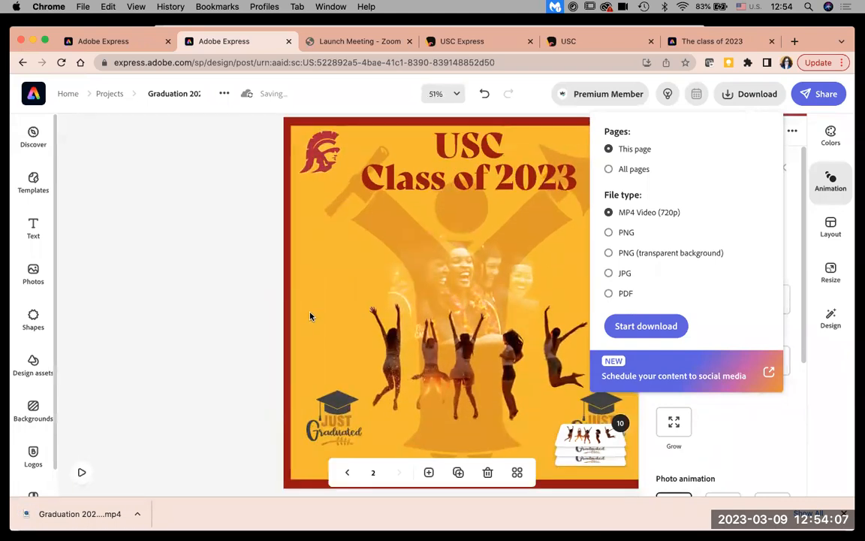
{"action": "left_click", "coordinate": [407, 286]}
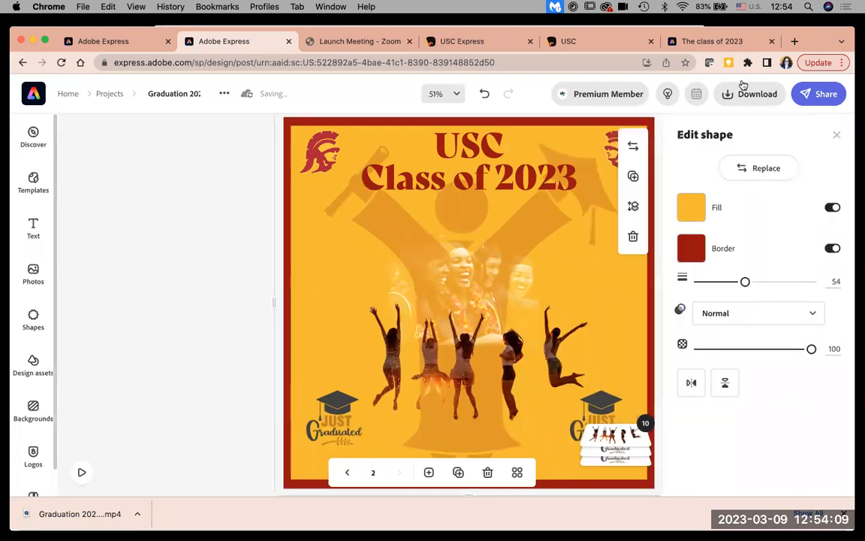
Make a template of the project named "Graduation" and save it to the EXPRESS EVENT_USC library
{"action": "left_click", "coordinate": [820, 97]}
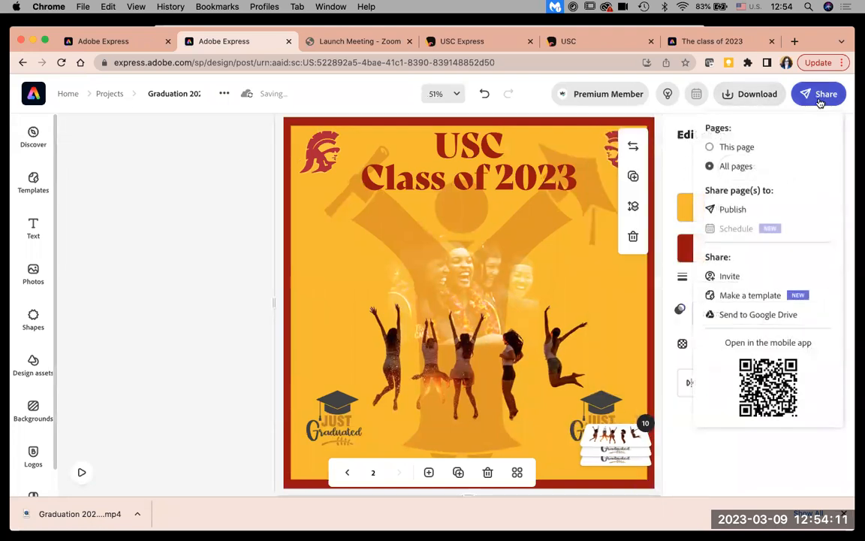
{"action": "left_click", "coordinate": [752, 295]}
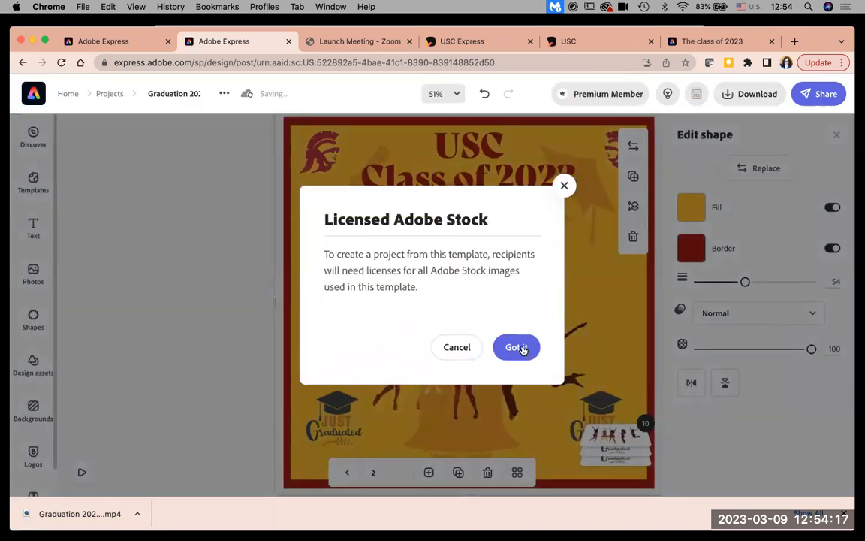
{"action": "left_click", "coordinate": [518, 347]}
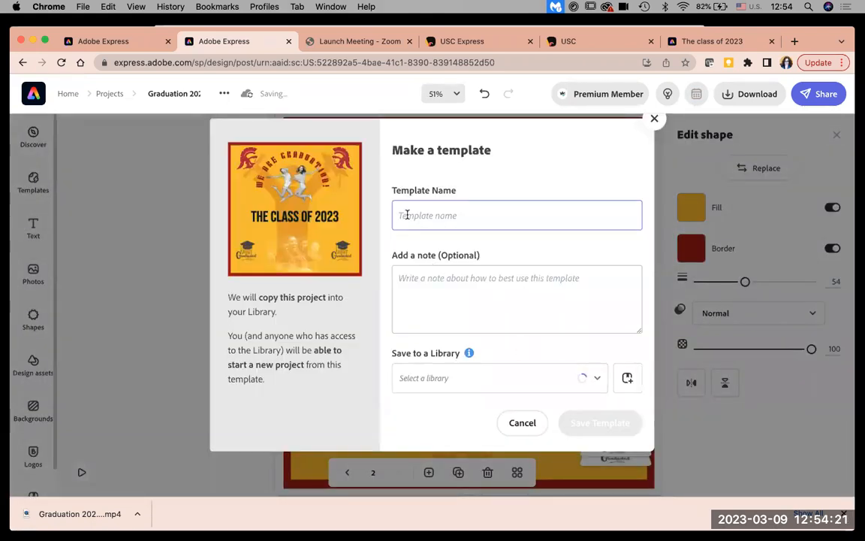
{"action": "type", "text": "Graduation"}
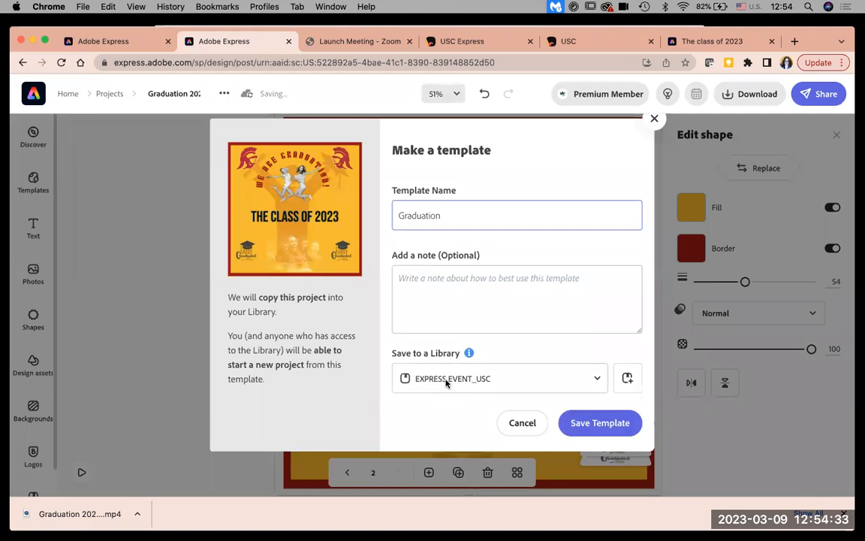
{"action": "left_click", "coordinate": [584, 423]}
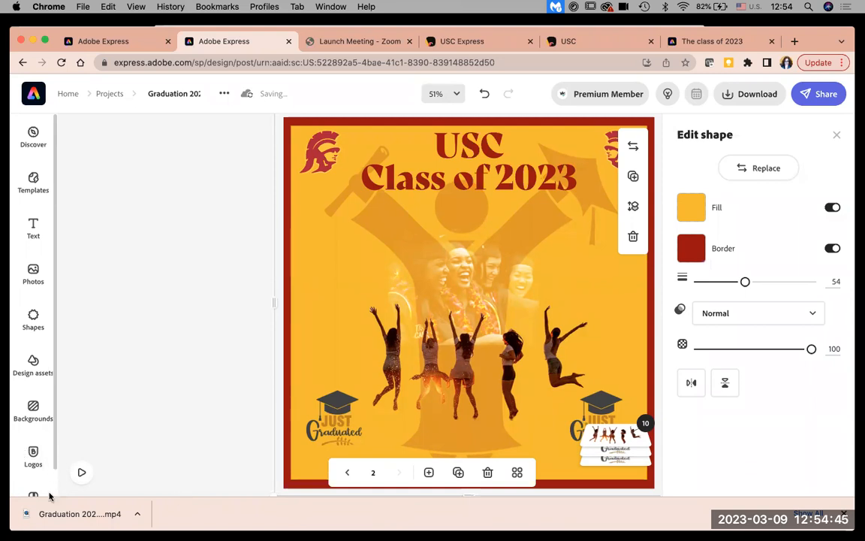
Check the saved templates in the EXPRESS EVENT_USC library and return to the library overview
{"action": "scroll", "coordinate": [49, 492], "scroll_direction": "down", "scroll_amount": 2}
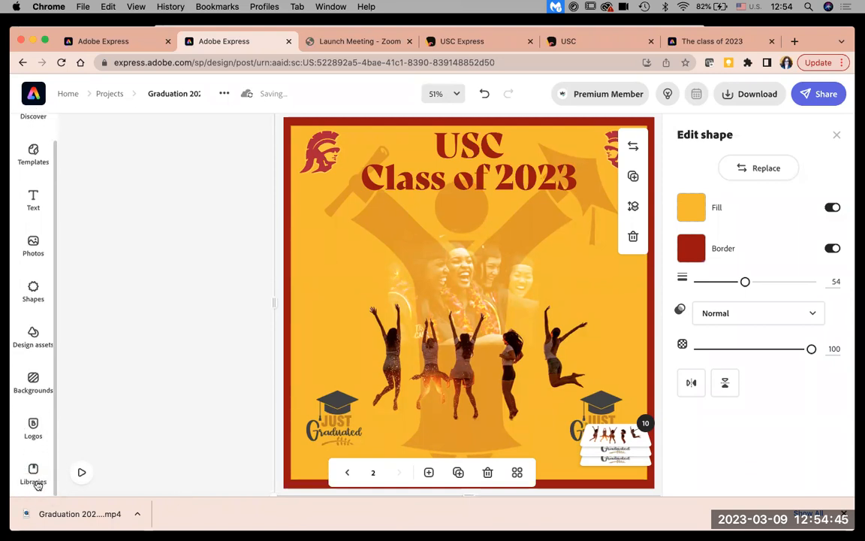
{"action": "left_click", "coordinate": [37, 483]}
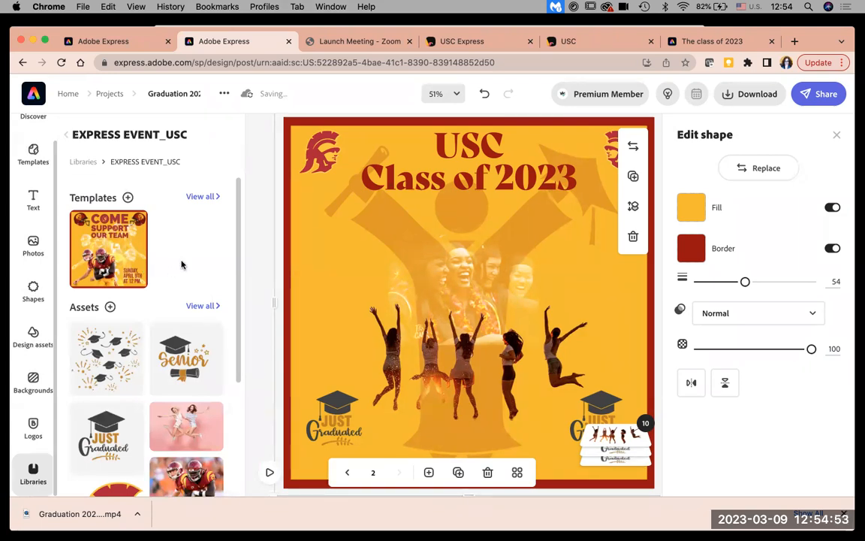
{"action": "left_click", "coordinate": [201, 197]}
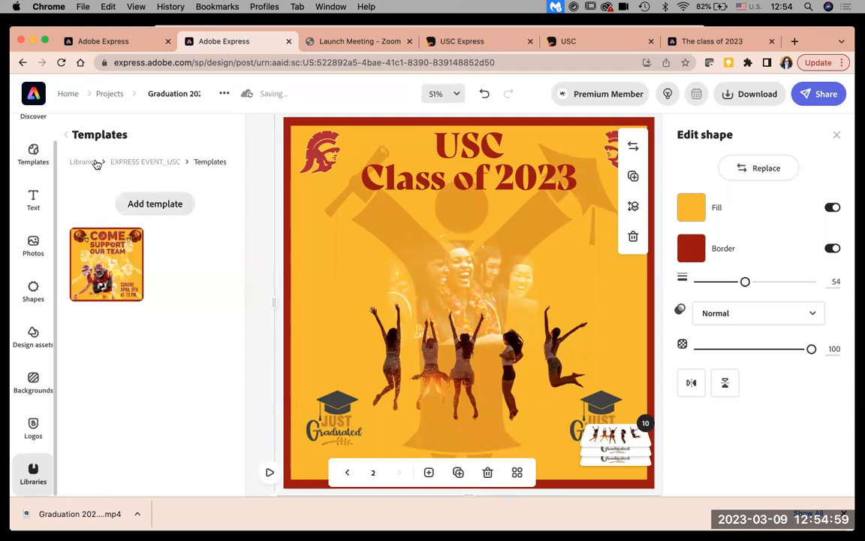
{"action": "left_click", "coordinate": [68, 134]}
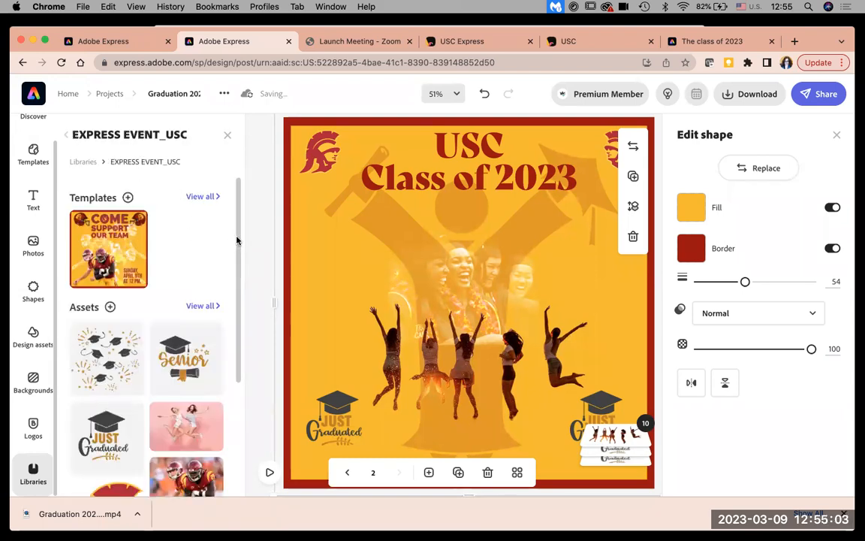
Add the Graduation 2023 project to the EXPRESS EVENT_USC library as a template named "Gaduation Again"
{"action": "left_click", "coordinate": [129, 197]}
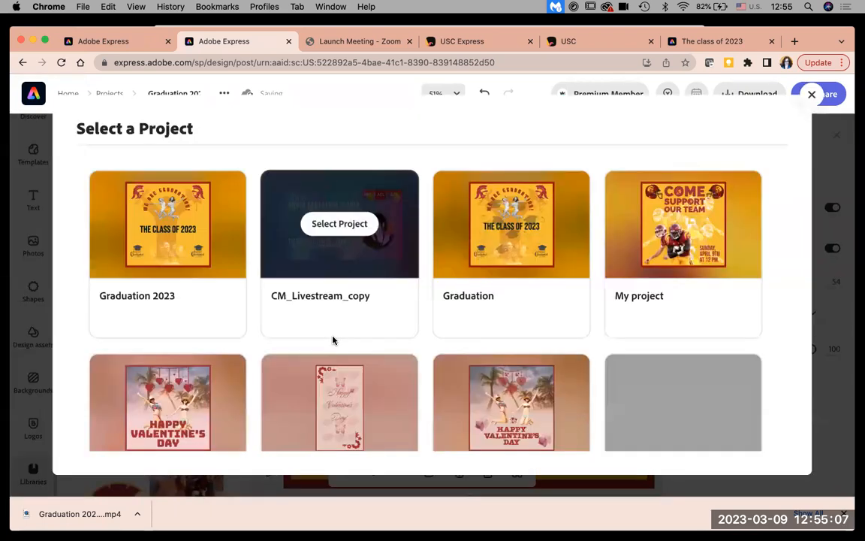
{"action": "left_click", "coordinate": [199, 259]}
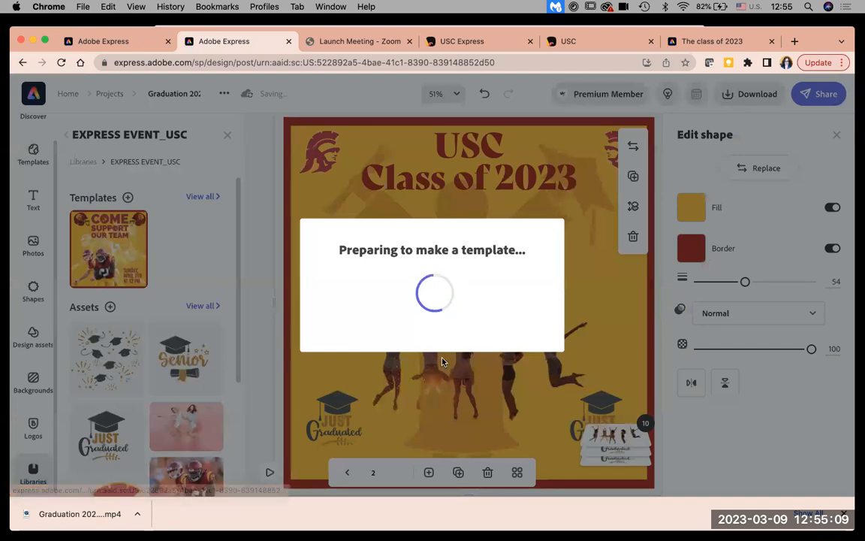
{"action": "left_click", "coordinate": [514, 346]}
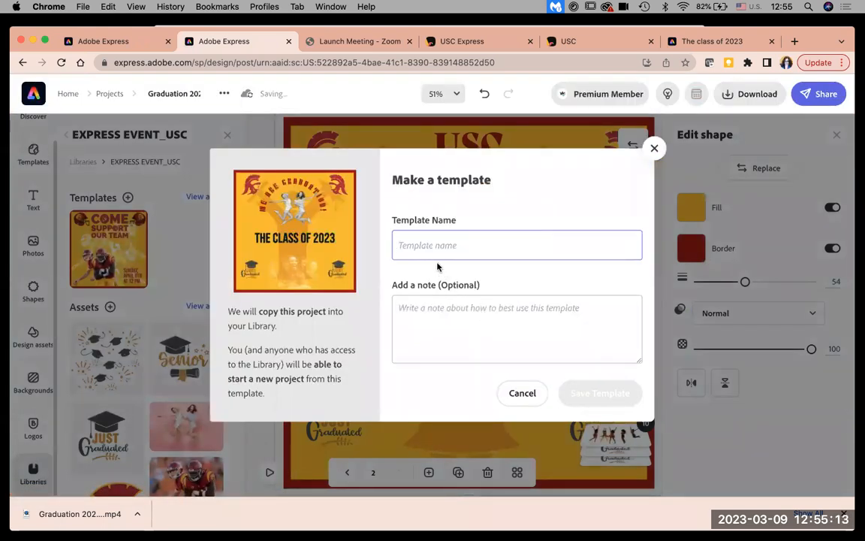
{"action": "type", "text": "G"}
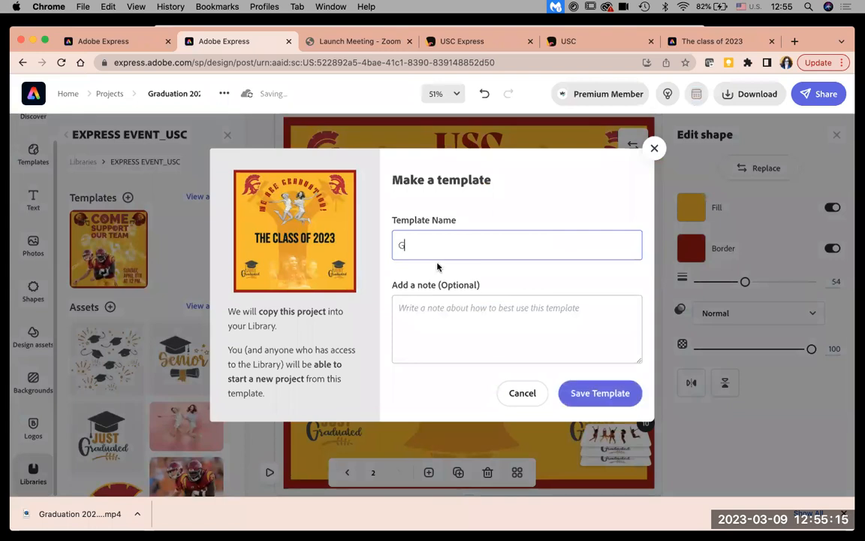
{"action": "type", "text": "aduation Again"}
{"action": "left_click", "coordinate": [455, 308]}
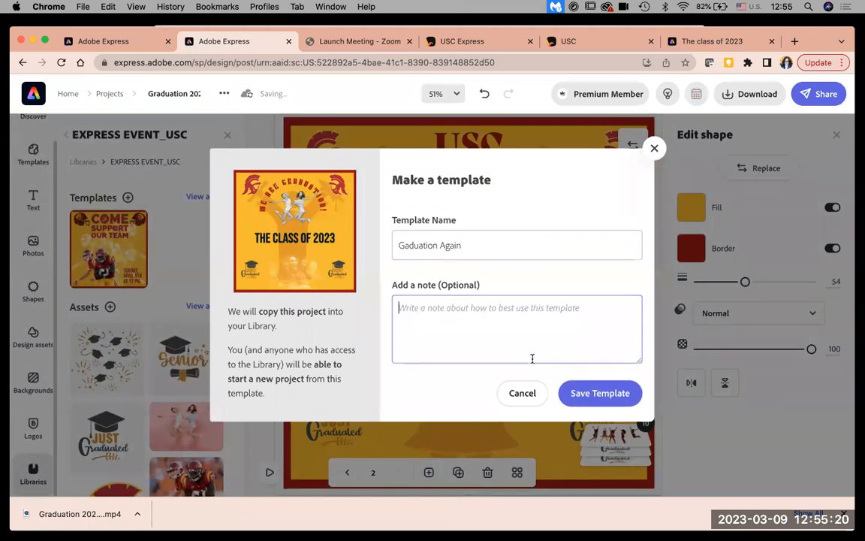
{"action": "left_click", "coordinate": [574, 392]}
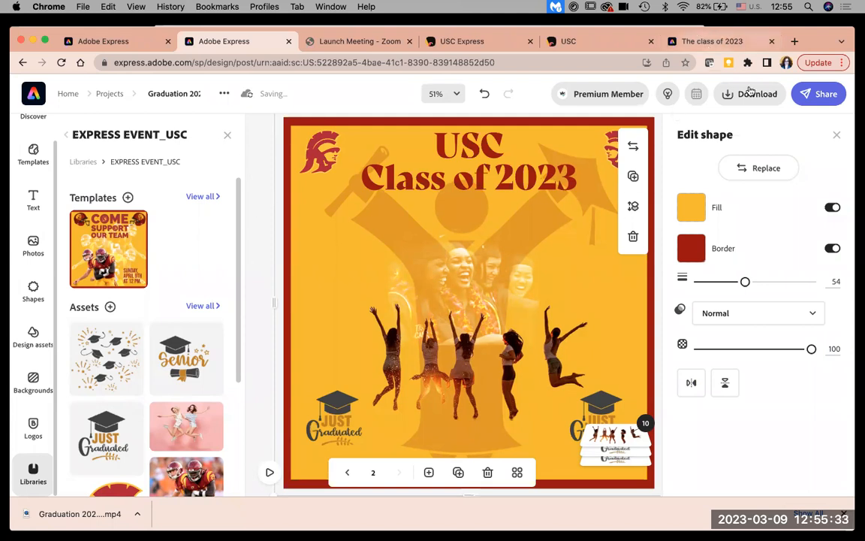
Review the project's sharing options and the gallery of available design templates
{"action": "left_click", "coordinate": [819, 100]}
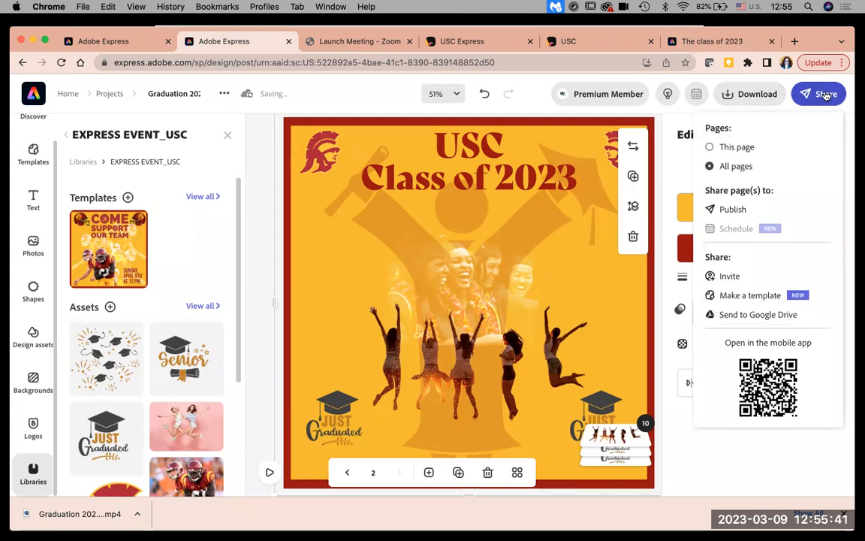
{"action": "left_click", "coordinate": [257, 185]}
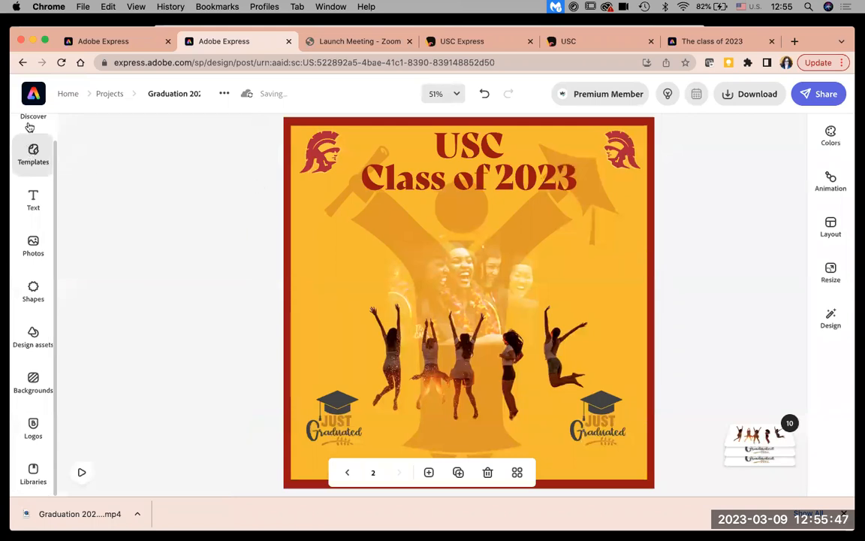
{"action": "left_click", "coordinate": [32, 151]}
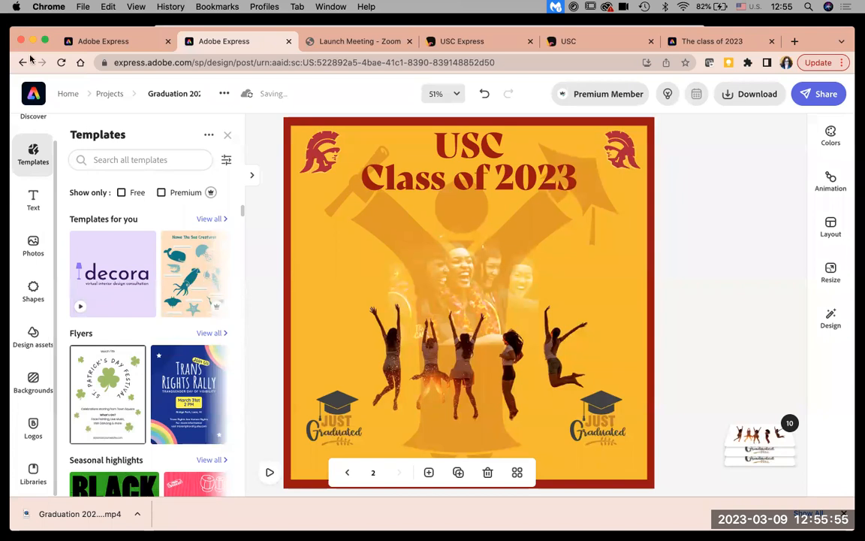
Return to the home page, browse the project types and start a project from the "Apartment to Rent" poster template
{"action": "left_click", "coordinate": [33, 92]}
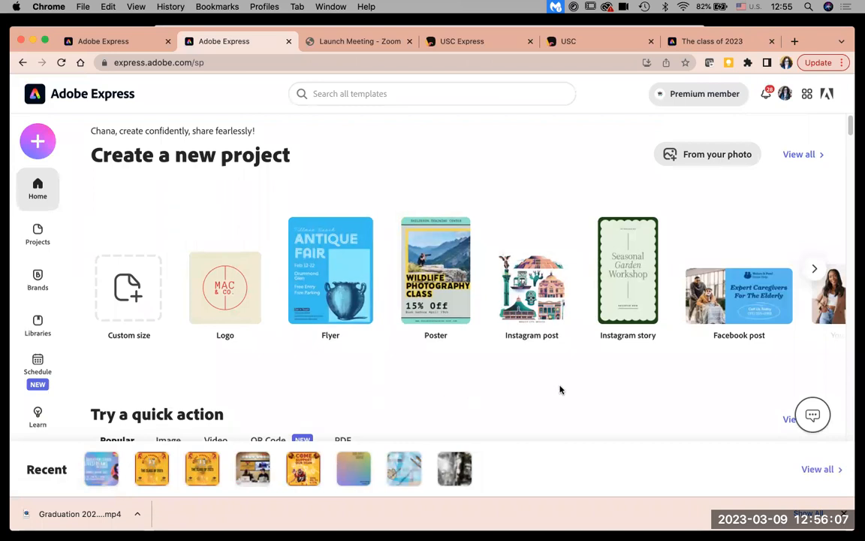
{"action": "left_click", "coordinate": [814, 271]}
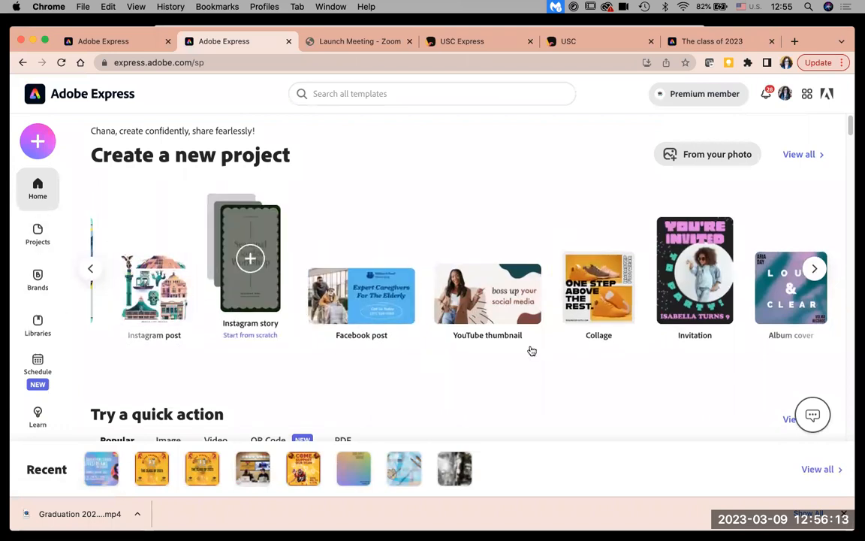
{"action": "left_click_drag", "start_coordinate": [852, 131], "coordinate": [857, 275]}
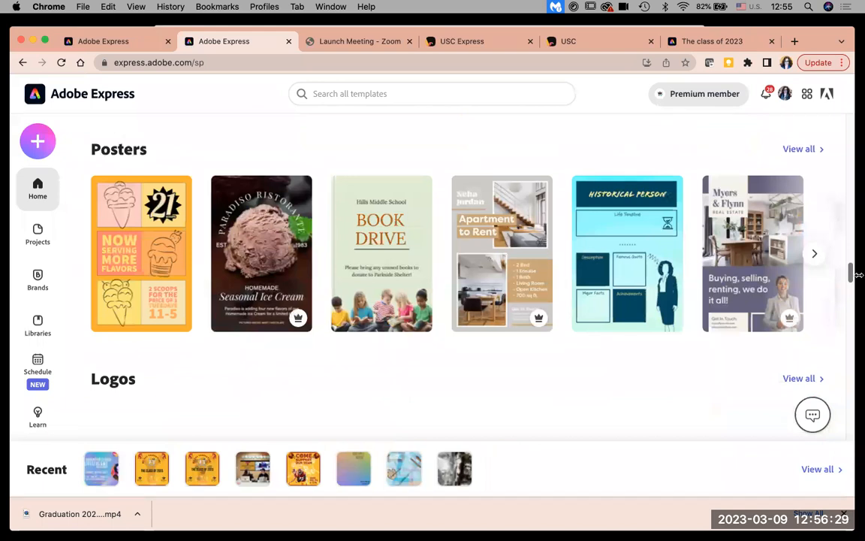
{"action": "left_click_drag", "start_coordinate": [858, 275], "coordinate": [857, 277]}
{"action": "left_click", "coordinate": [857, 292]}
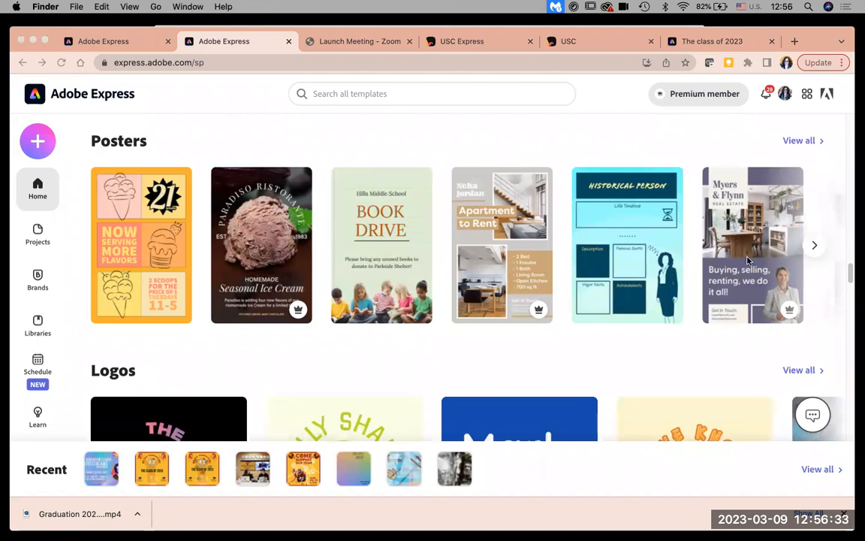
{"action": "left_click", "coordinate": [516, 263]}
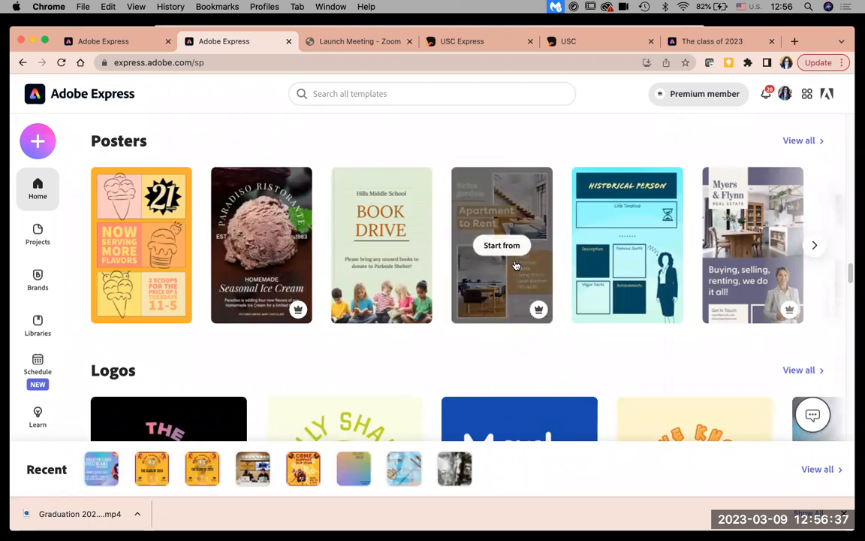
{"action": "left_click", "coordinate": [501, 246]}
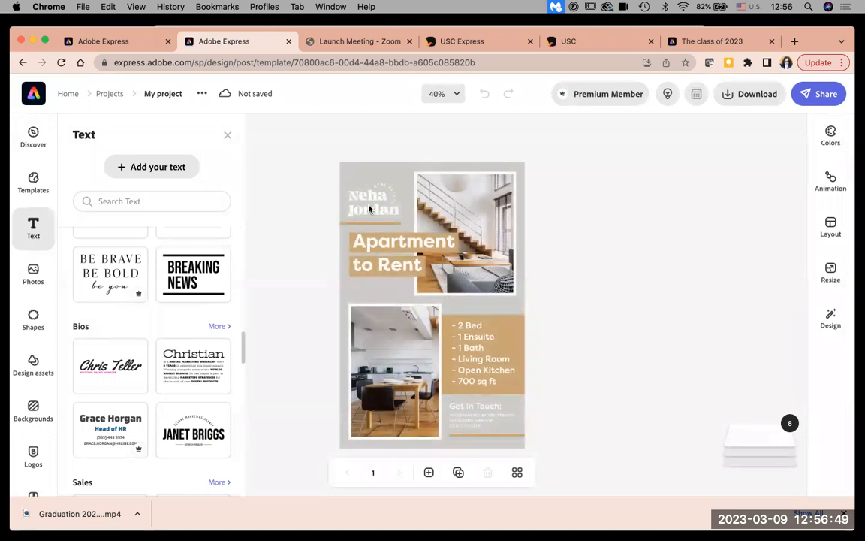
Replace the poster's "Apartment to Rent" heading with the text "Looking for the best roomate"
{"action": "left_click", "coordinate": [386, 233]}
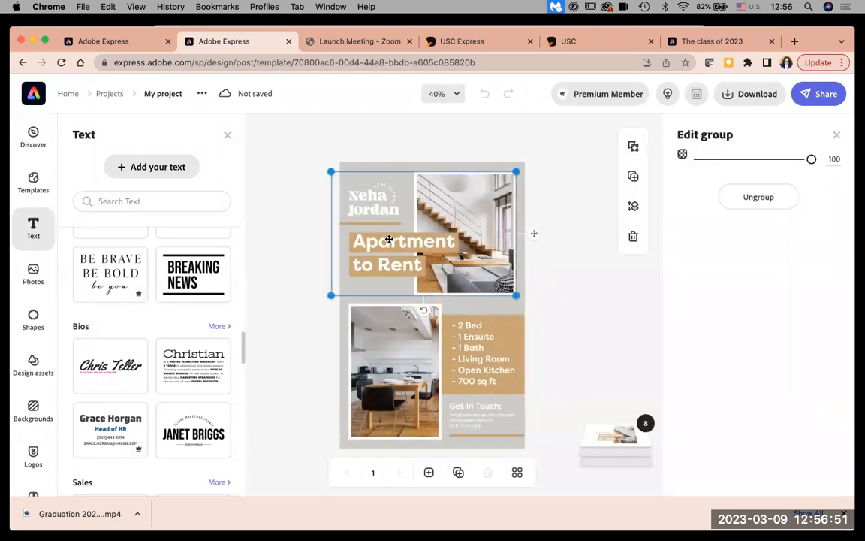
{"action": "left_click", "coordinate": [417, 266]}
{"action": "left_click", "coordinate": [417, 265]}
{"action": "left_click", "coordinate": [419, 266]}
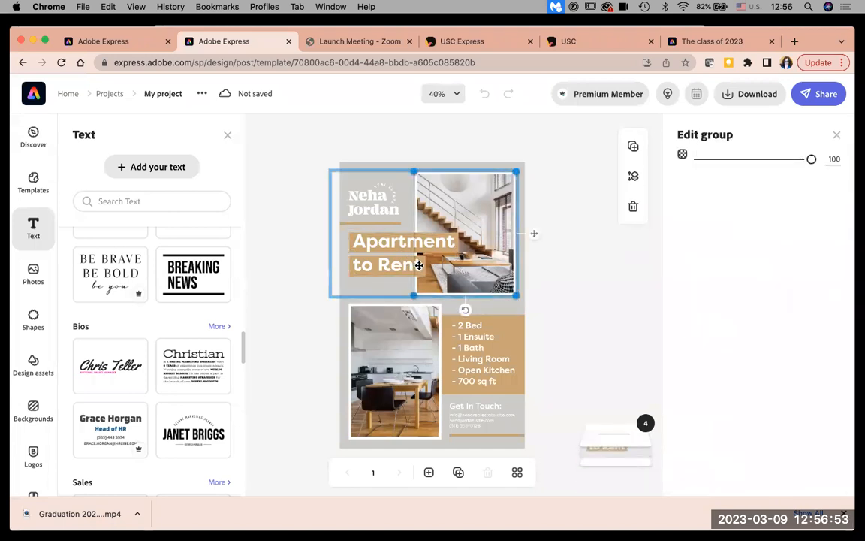
{"action": "left_click", "coordinate": [407, 264]}
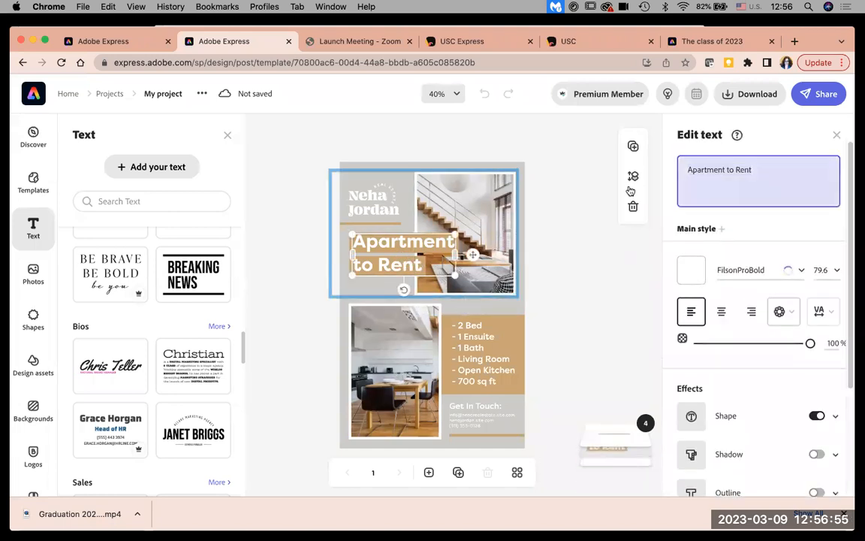
{"action": "left_click", "coordinate": [659, 160]}
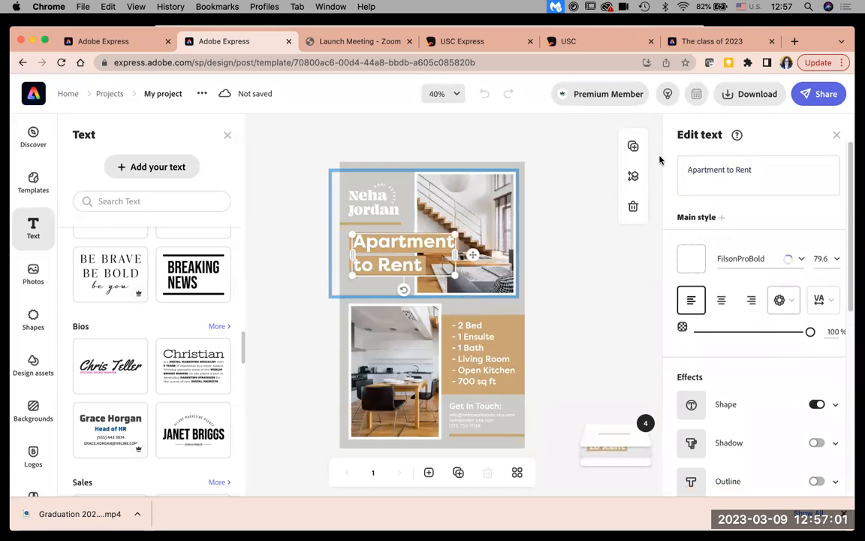
{"action": "left_click", "coordinate": [697, 165]}
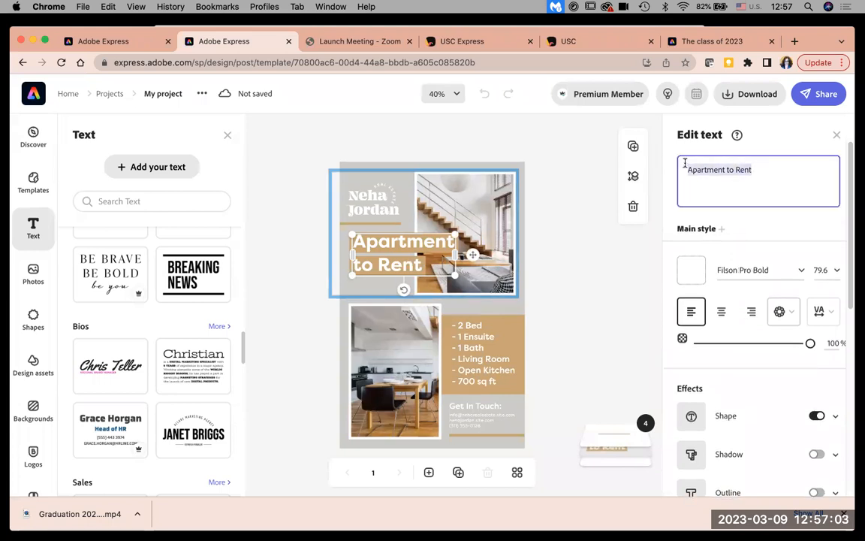
{"action": "key", "text": "BackSpace"}
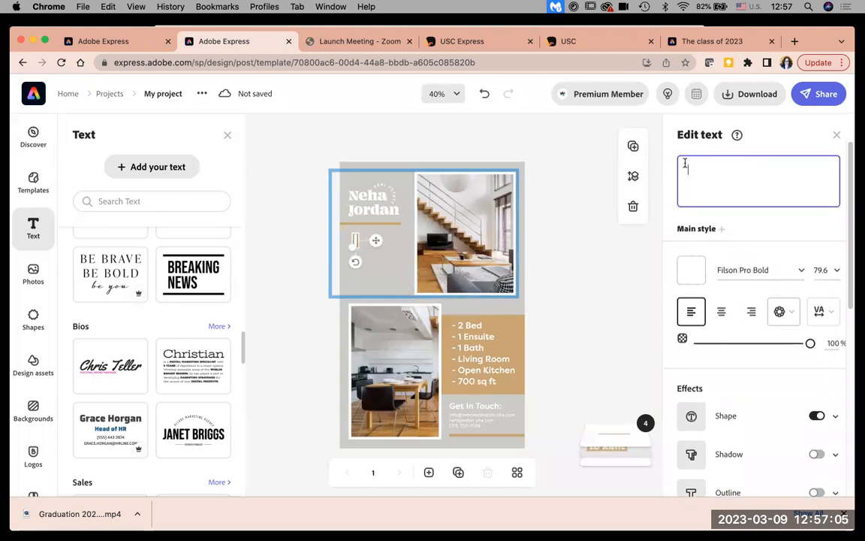
{"action": "type", "text": "Looking"}
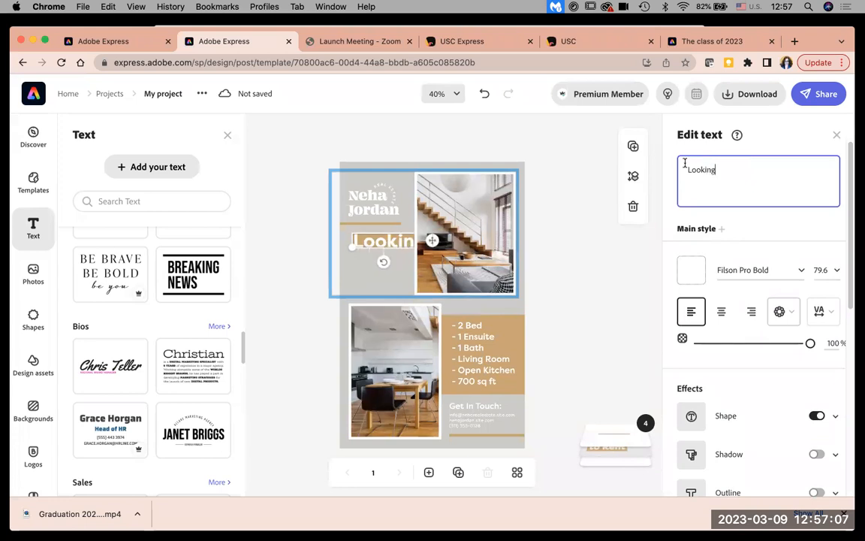
{"action": "type", "text": " for th"}
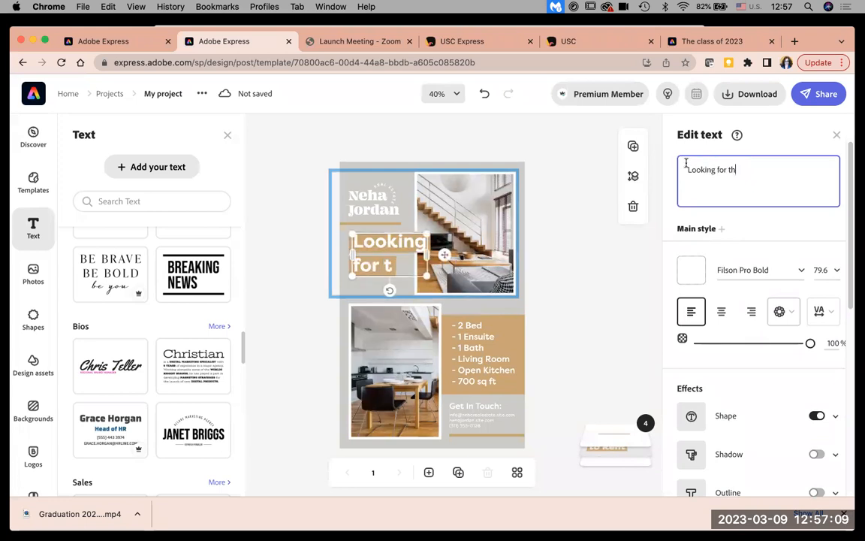
{"action": "type", "text": "e best r"}
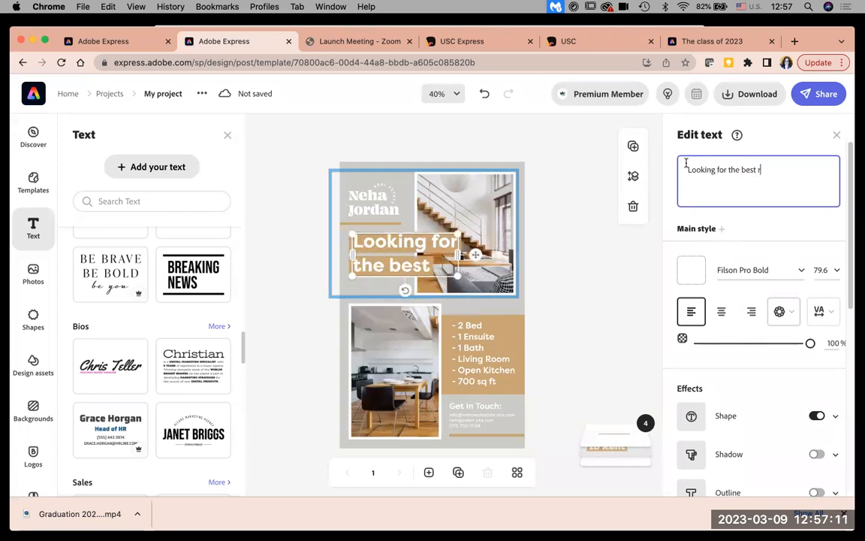
{"action": "type", "text": "oomate"}
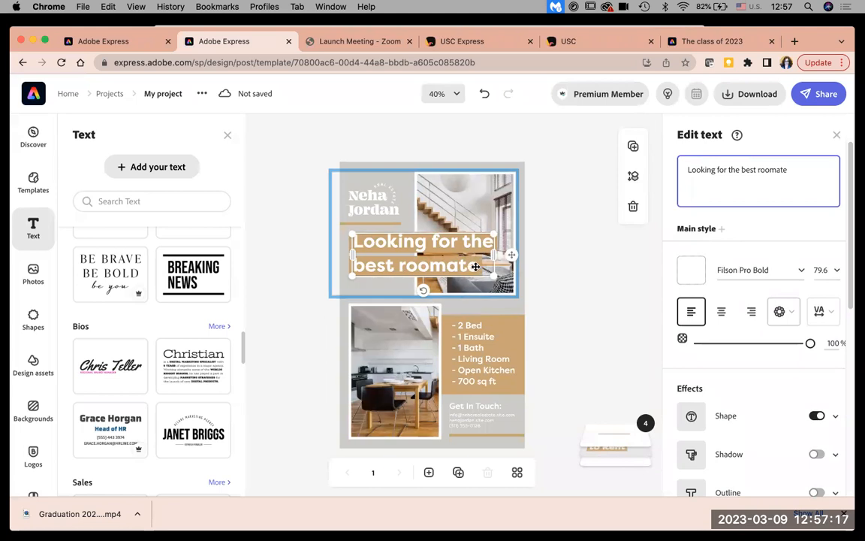
Turn off the Shape effect behind the "Looking for the best roomate" heading
{"action": "left_click", "coordinate": [513, 229]}
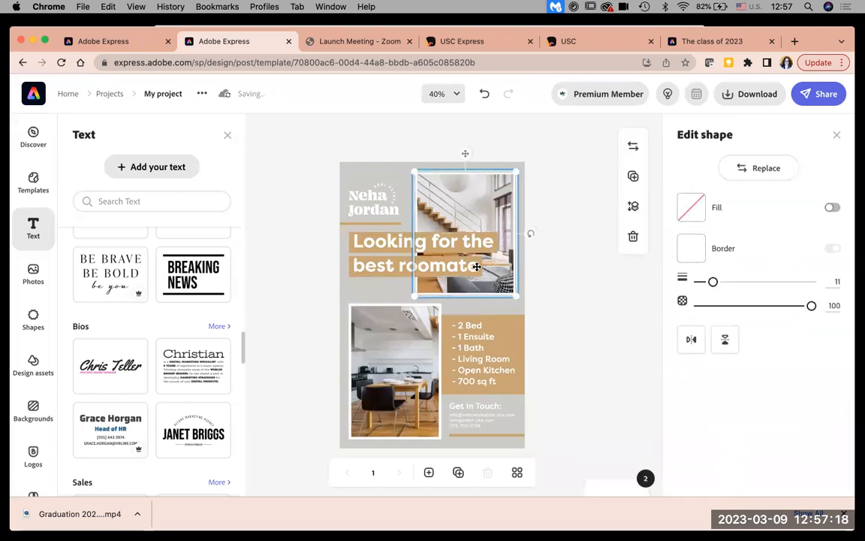
{"action": "left_click", "coordinate": [366, 264]}
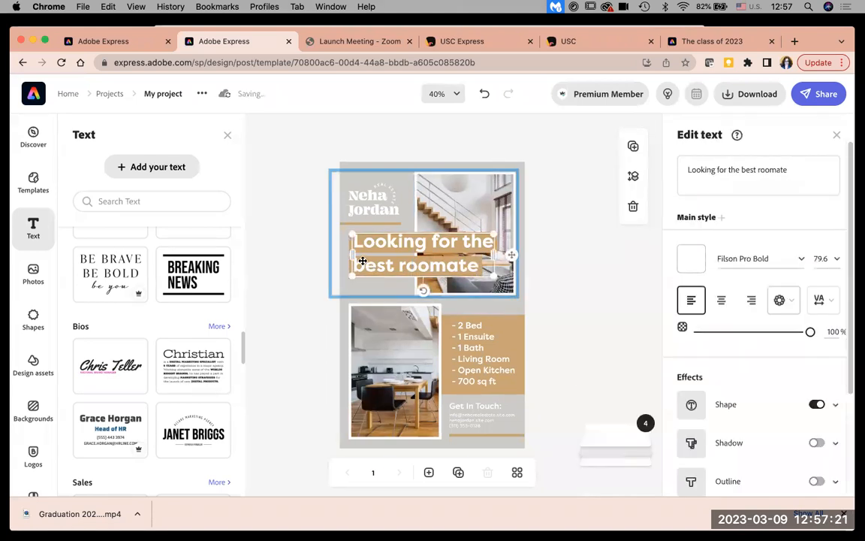
{"action": "left_click", "coordinate": [363, 261]}
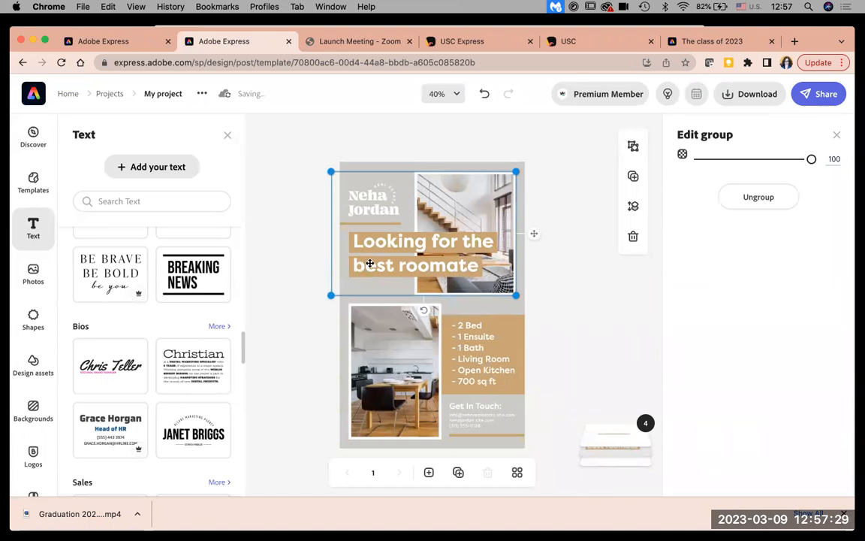
{"action": "left_click", "coordinate": [368, 262]}
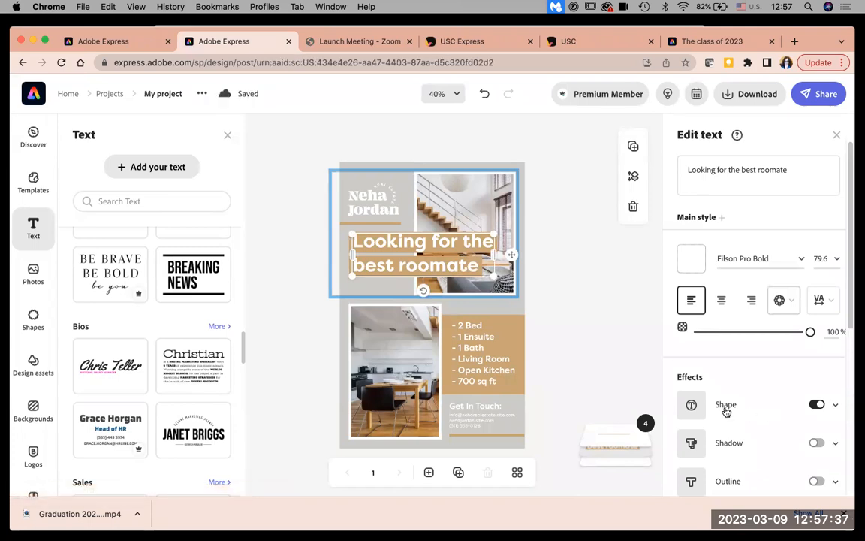
{"action": "left_click", "coordinate": [816, 405]}
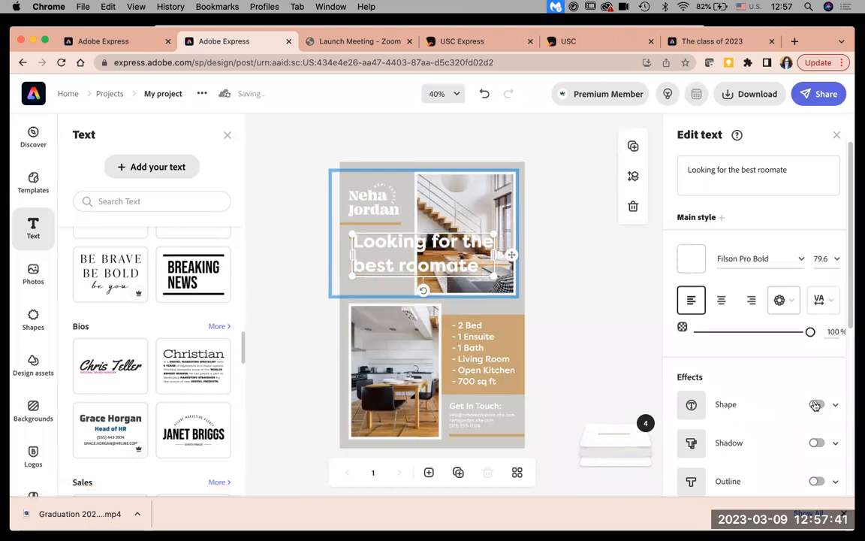
Recolor the "Looking for the best roomate" heading text to dark green #406D4E
{"action": "left_click", "coordinate": [693, 257]}
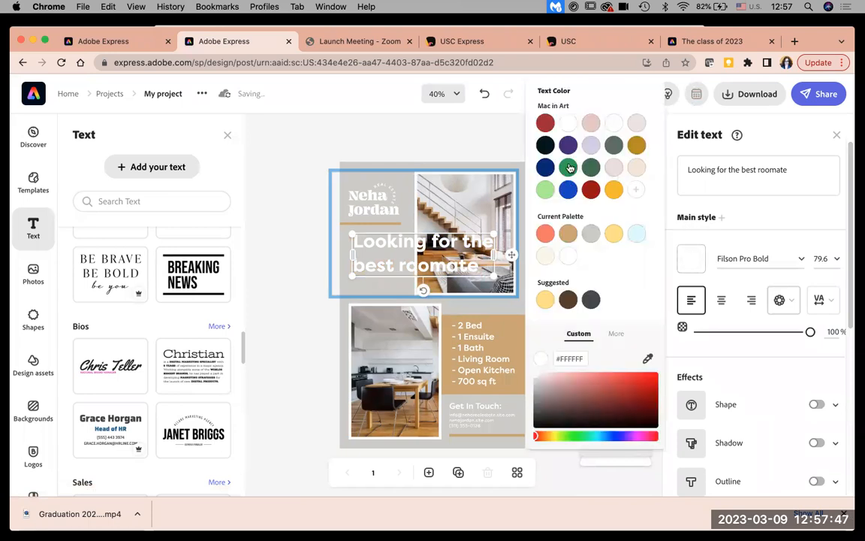
{"action": "left_click", "coordinate": [569, 167]}
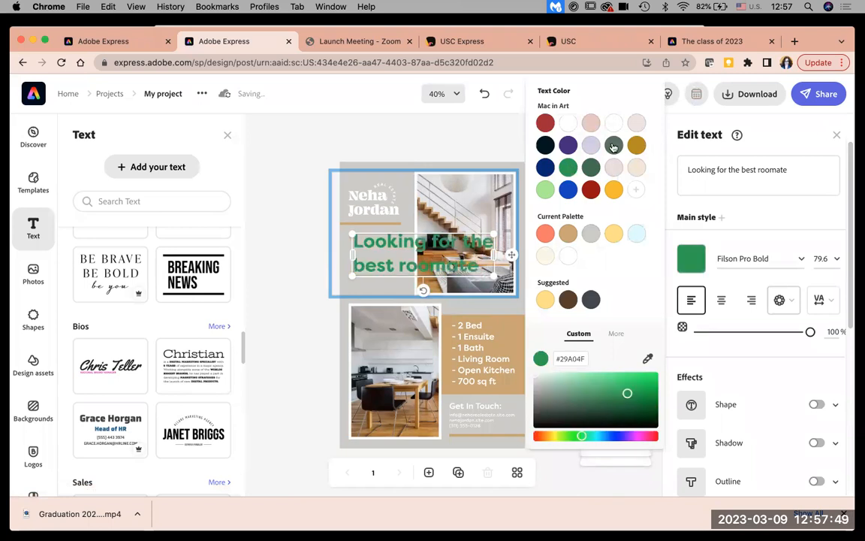
{"action": "left_click", "coordinate": [592, 167]}
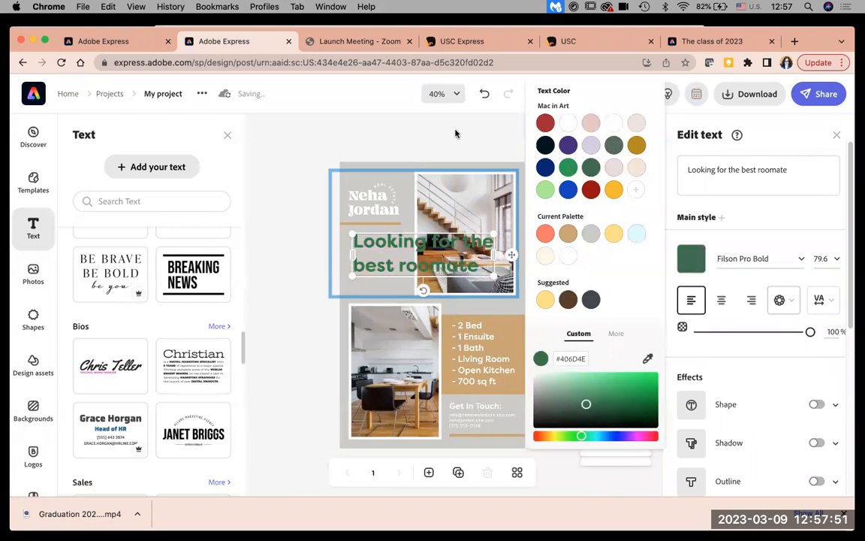
{"action": "left_click", "coordinate": [455, 134]}
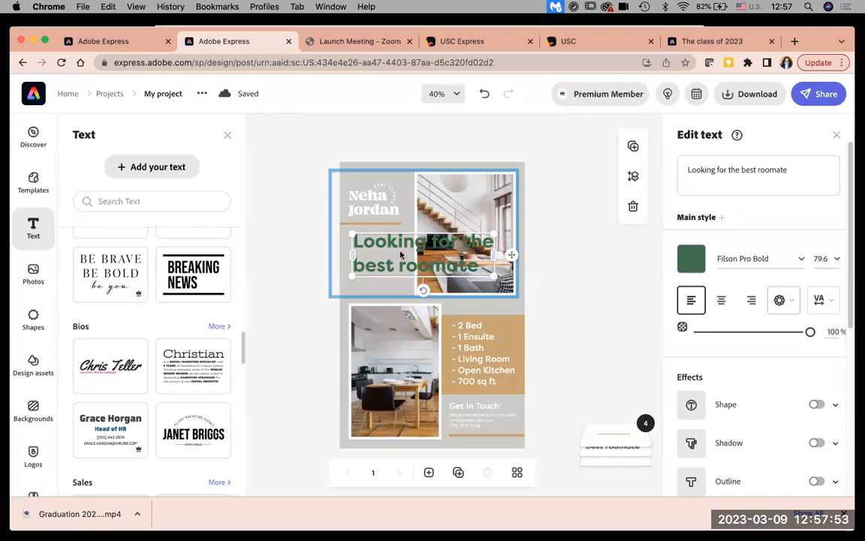
Narrow the heading's text box to fit beside the staircase photo in four lines, and delete the agent name logo above it
{"action": "left_click_drag", "start_coordinate": [400, 255], "coordinate": [397, 254]}
{"action": "left_click_drag", "start_coordinate": [490, 277], "coordinate": [409, 290]}
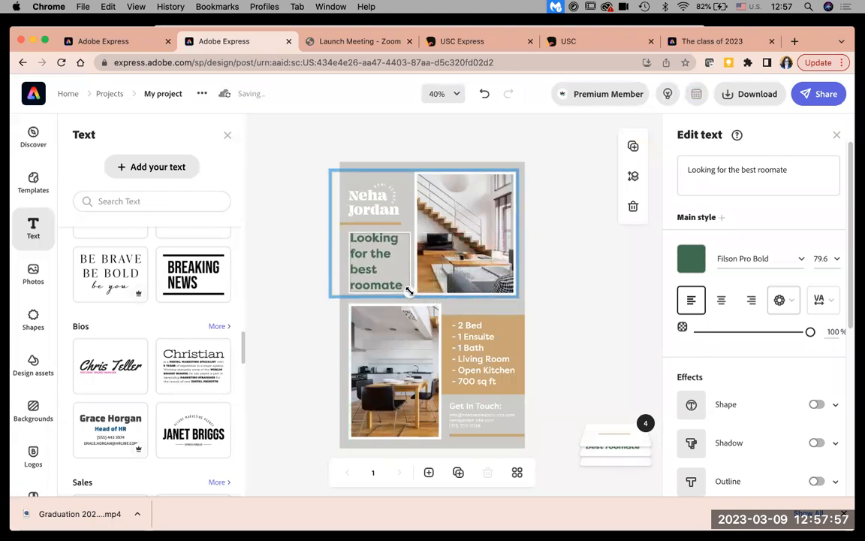
{"action": "left_click", "coordinate": [367, 208]}
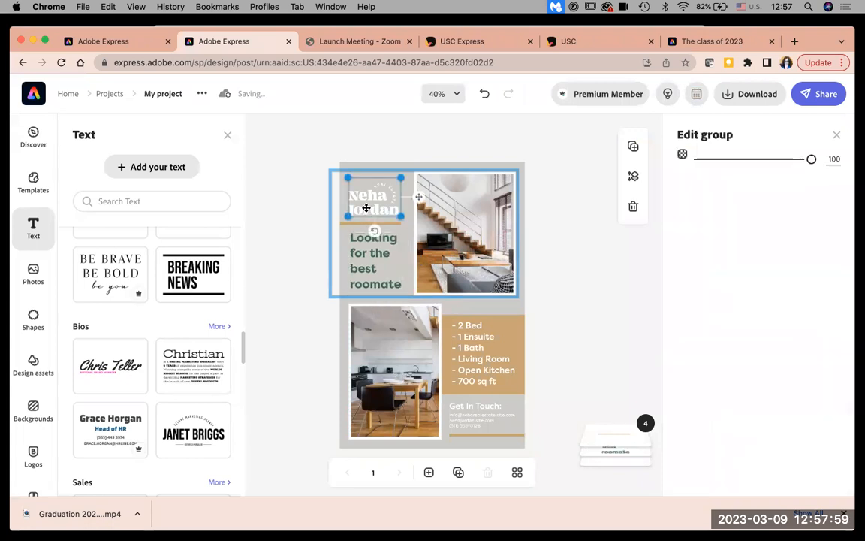
{"action": "key", "text": "BackSpace"}
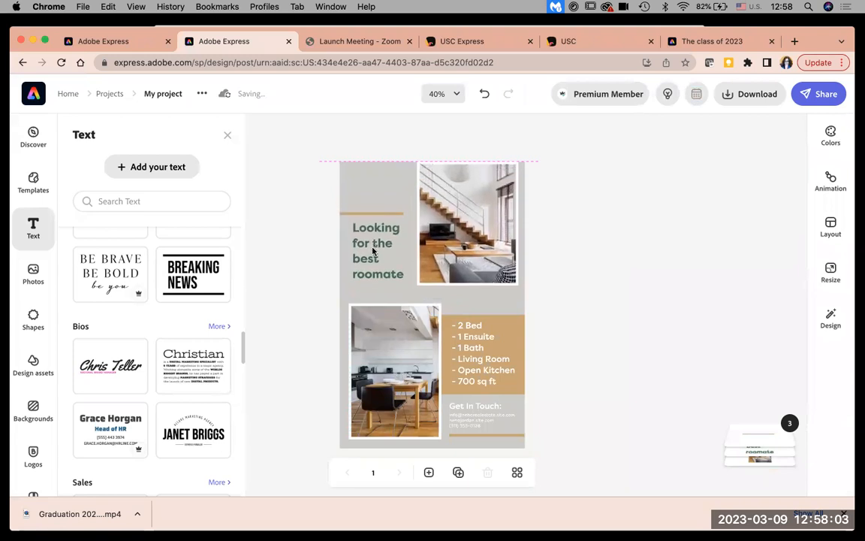
Undo the logo deletion, the heading's narrower layout and its green text color
{"action": "left_click", "coordinate": [373, 248]}
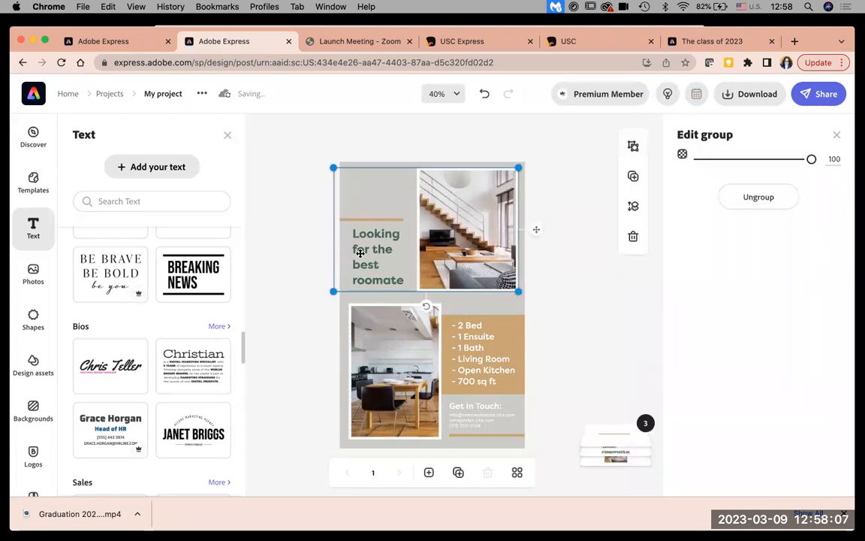
{"action": "left_click", "coordinate": [297, 281]}
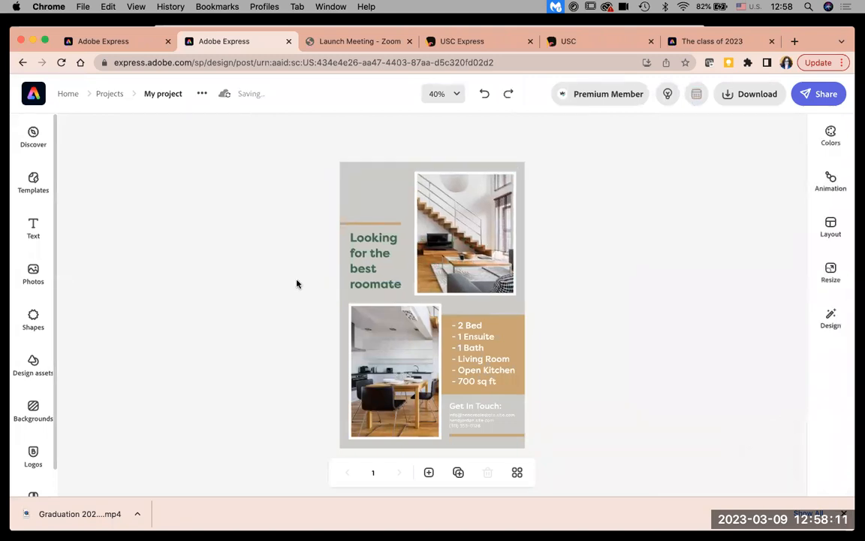
{"action": "key", "text": "super+z"}
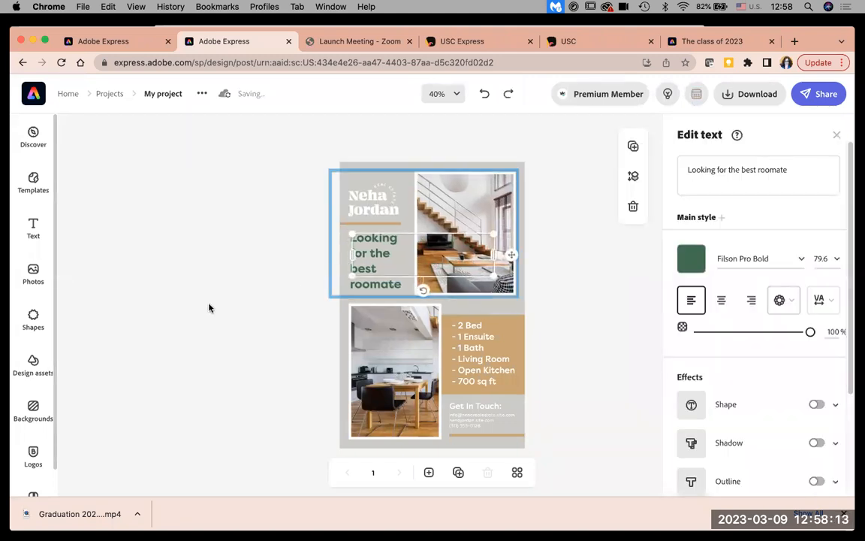
{"action": "key", "text": "super+z"}
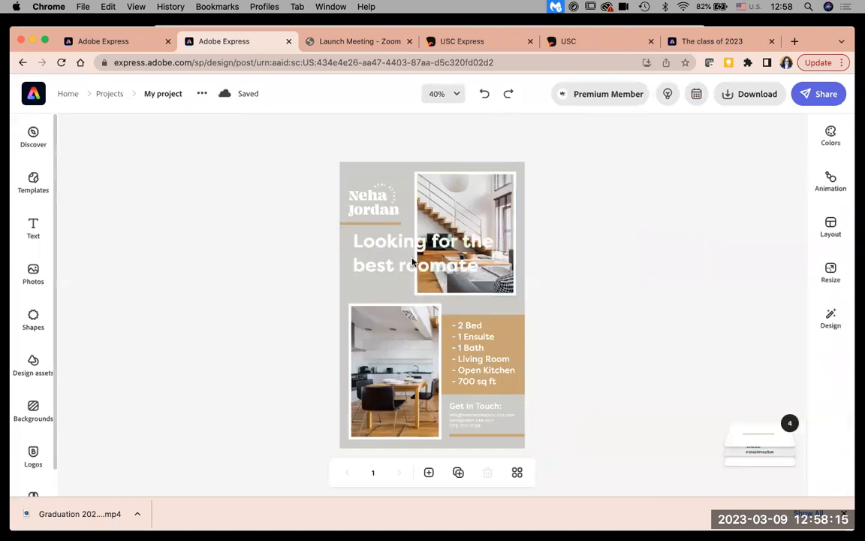
Try to move the agent name logo away from the heading, beyond the poster's edge
{"action": "left_click", "coordinate": [377, 217]}
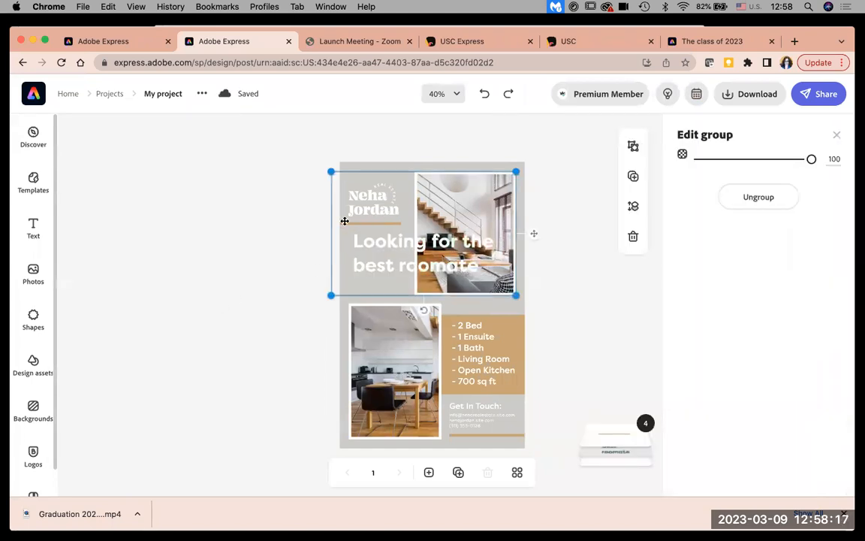
{"action": "left_click", "coordinate": [296, 229]}
{"action": "left_click", "coordinate": [370, 197]}
{"action": "left_click", "coordinate": [370, 198]}
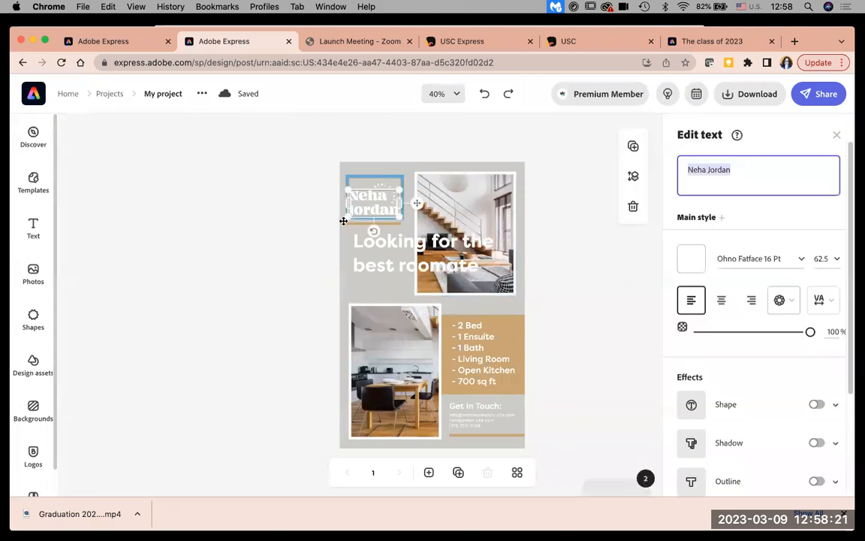
{"action": "left_click_drag", "start_coordinate": [367, 208], "coordinate": [322, 198]}
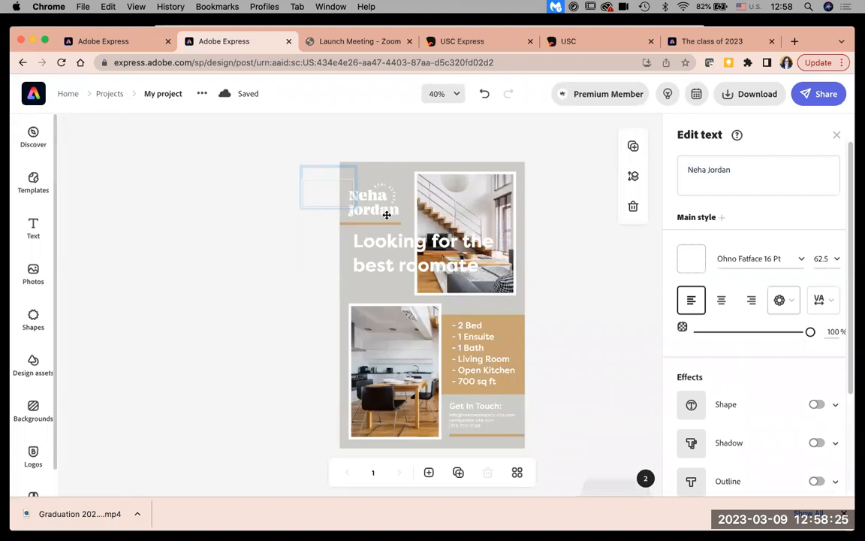
Delete the heading group with its staircase photo frame from the upper half of the poster
{"action": "double_click", "coordinate": [454, 220]}
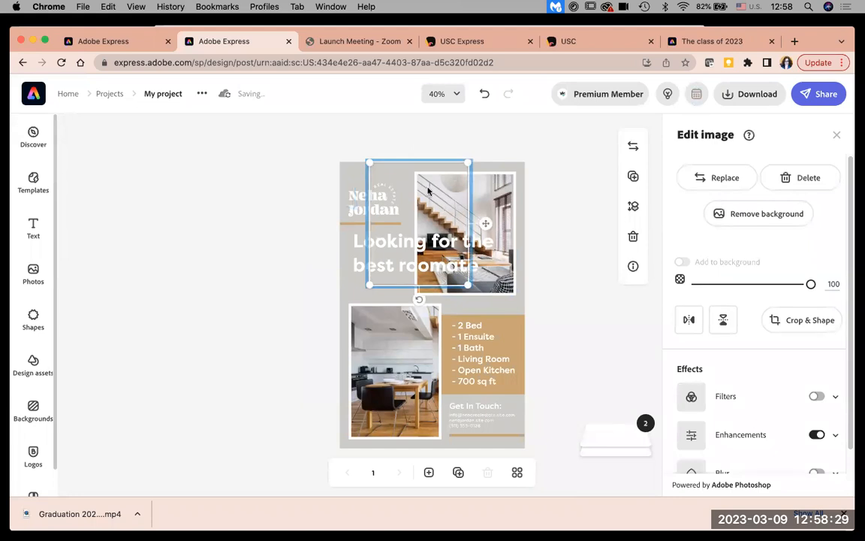
{"action": "left_click", "coordinate": [385, 169]}
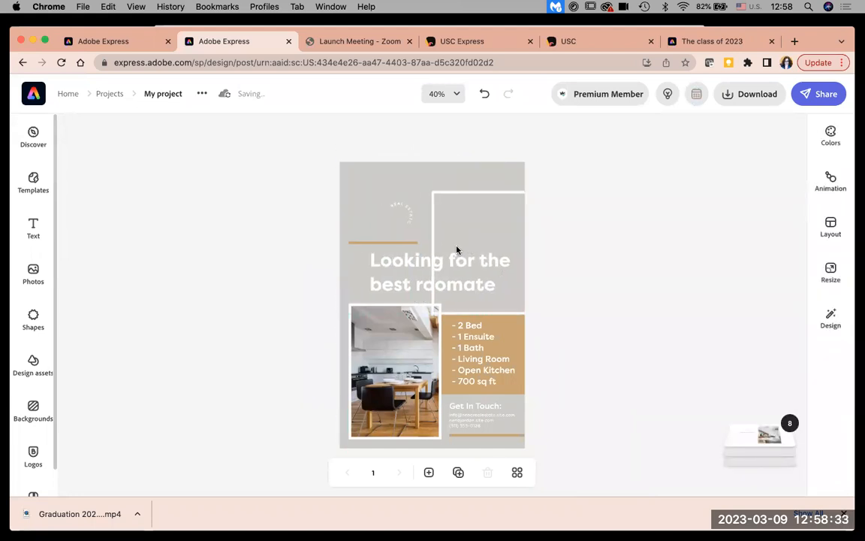
{"action": "key", "text": "super+z"}
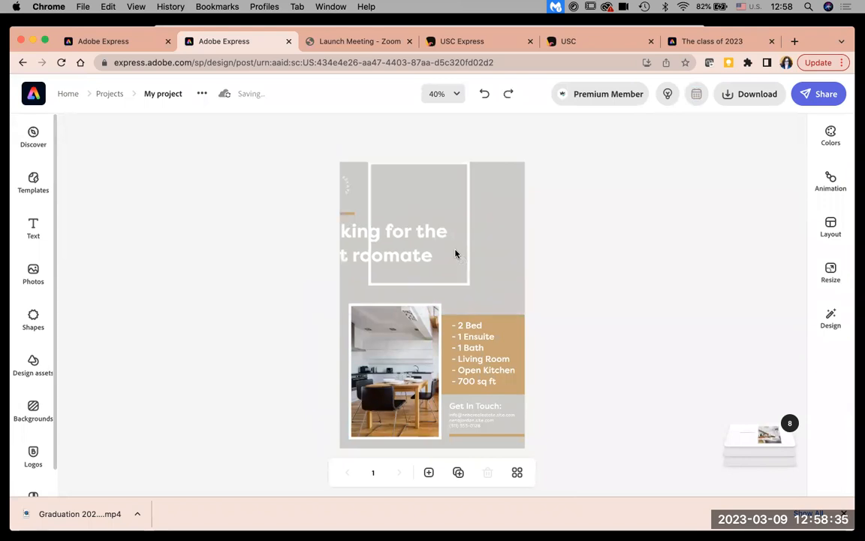
{"action": "left_click", "coordinate": [461, 259]}
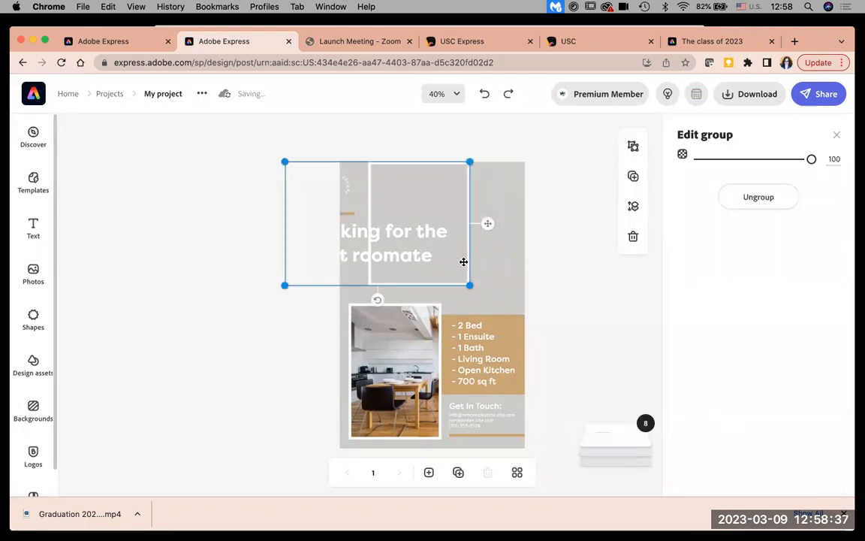
{"action": "key", "text": "Delete"}
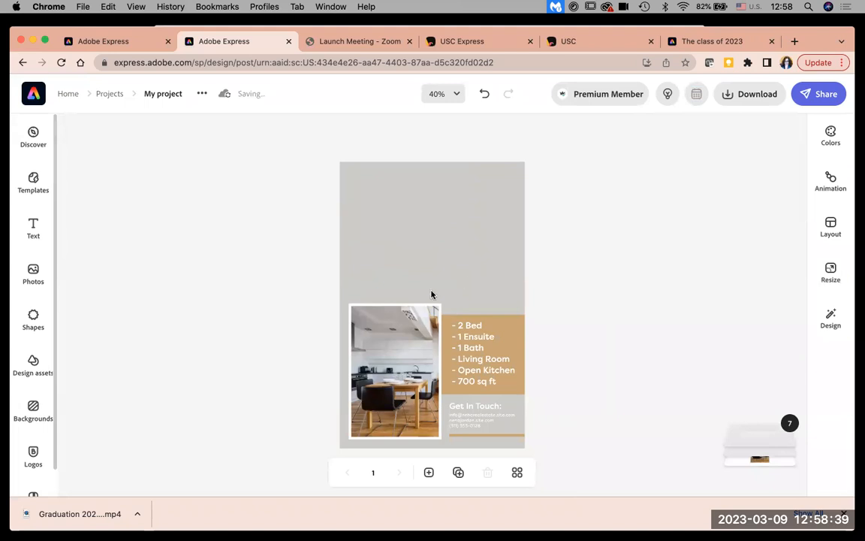
Move the kitchen photo to the poster's upper center and enlarge it, and rearrange the room list and tan rectangle below it
{"action": "left_click", "coordinate": [376, 258]}
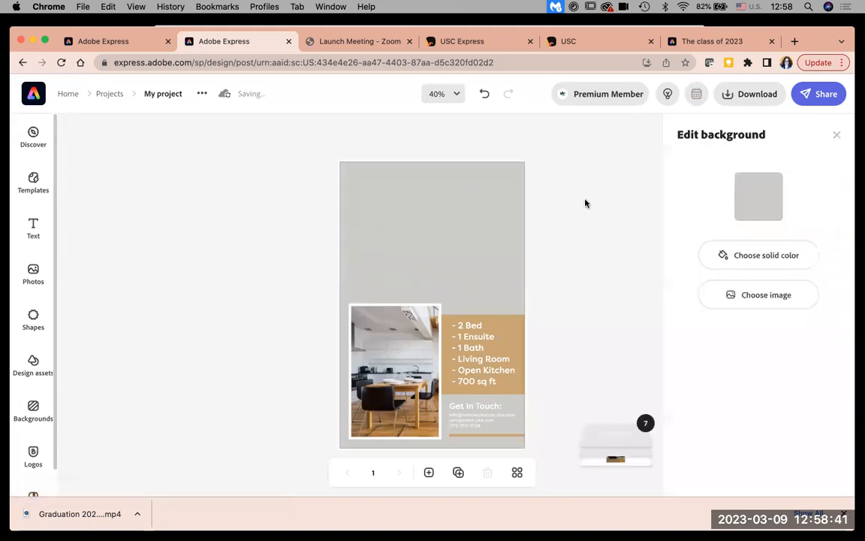
{"action": "left_click_drag", "start_coordinate": [404, 383], "coordinate": [441, 248]}
{"action": "left_click_drag", "start_coordinate": [391, 301], "coordinate": [371, 323]}
{"action": "left_click_drag", "start_coordinate": [418, 286], "coordinate": [425, 285]}
{"action": "left_click_drag", "start_coordinate": [483, 372], "coordinate": [430, 383]}
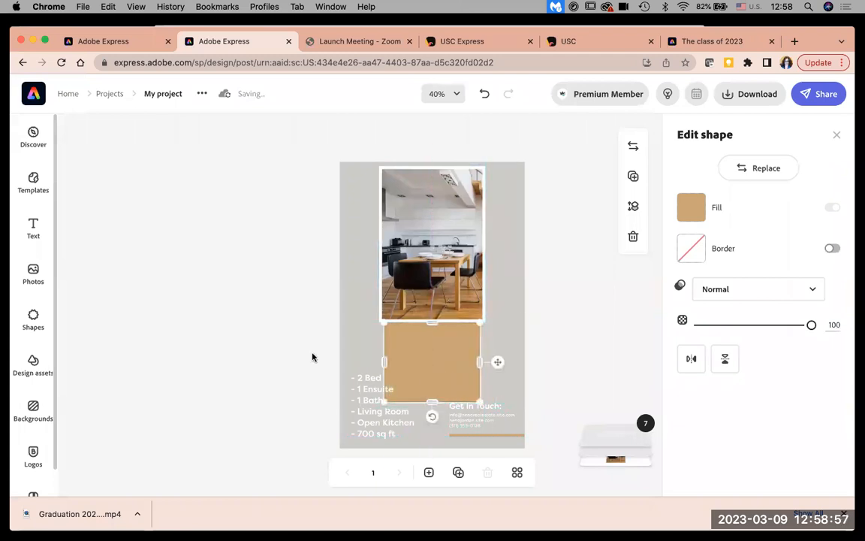
{"action": "left_click", "coordinate": [574, 235]}
Add a text box reading "Looking for a roomate" and set its text color to near-black #021920
{"action": "left_click", "coordinate": [33, 227]}
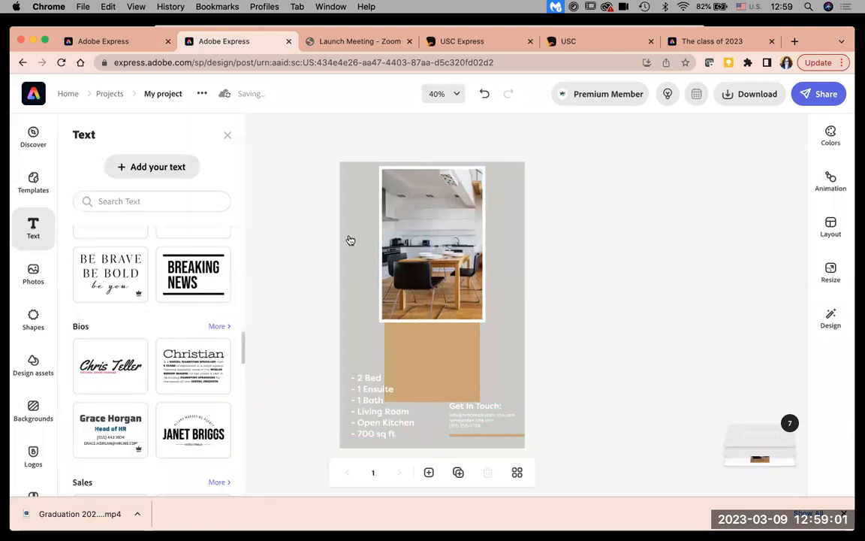
{"action": "left_click", "coordinate": [149, 169]}
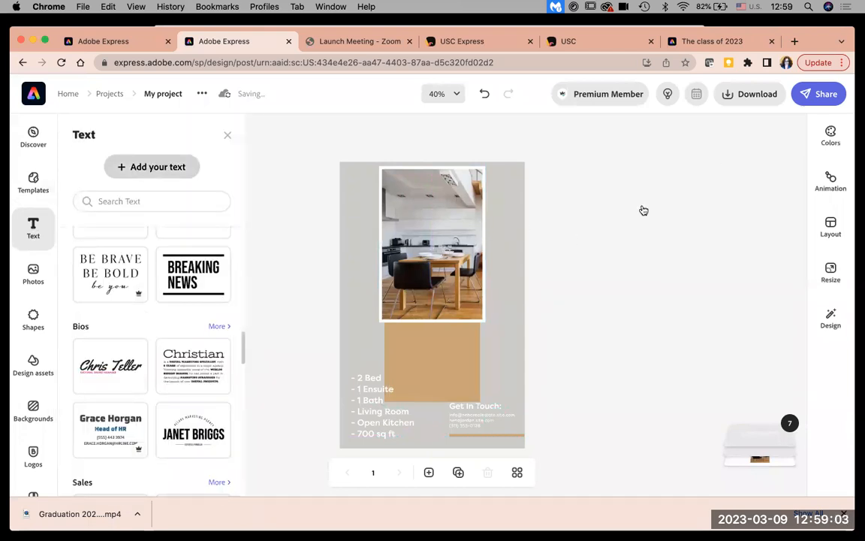
{"action": "left_click", "coordinate": [161, 170]}
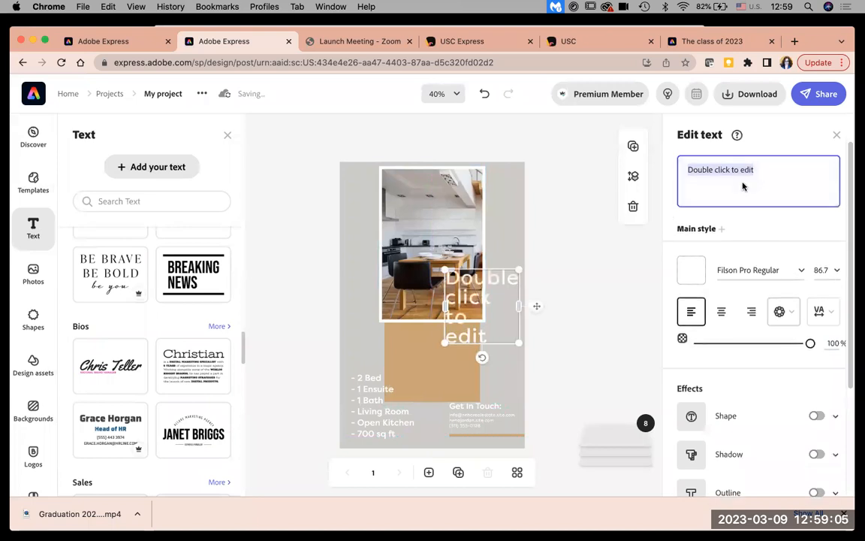
{"action": "left_click_drag", "start_coordinate": [730, 167], "coordinate": [683, 170]}
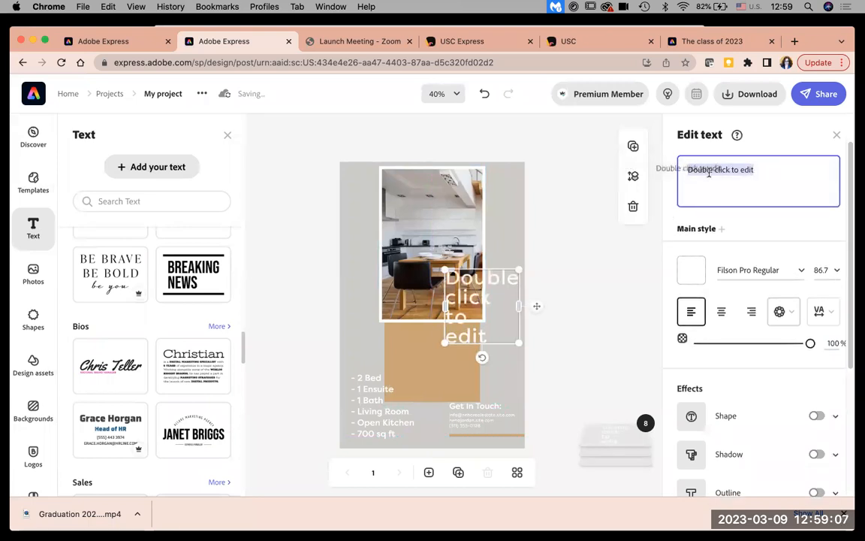
{"action": "type", "text": "4"}
{"action": "type", "text": "ooking"}
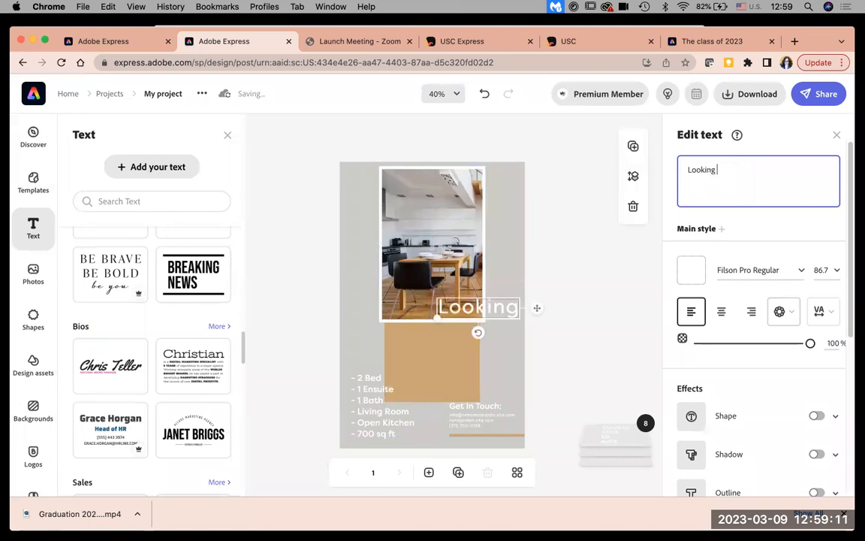
{"action": "type", "text": " for a roo"}
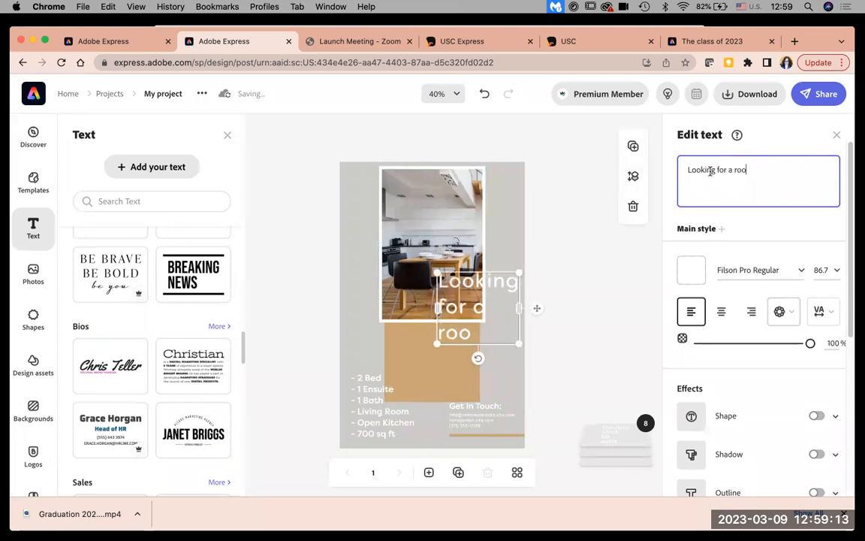
{"action": "type", "text": "mate"}
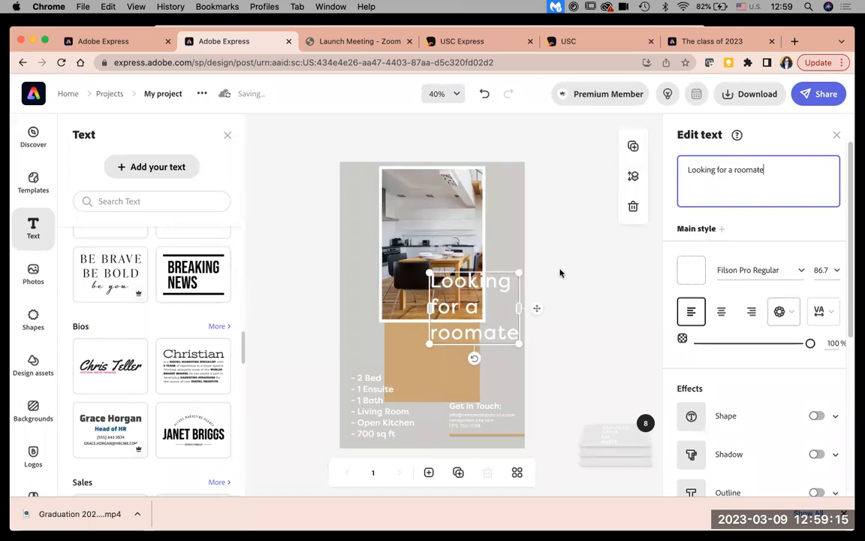
{"action": "left_click", "coordinate": [693, 271]}
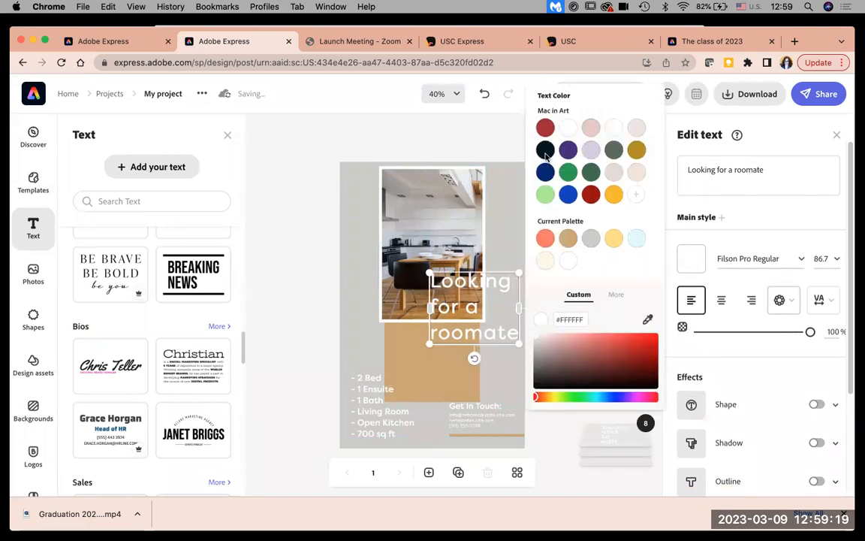
{"action": "left_click", "coordinate": [545, 151]}
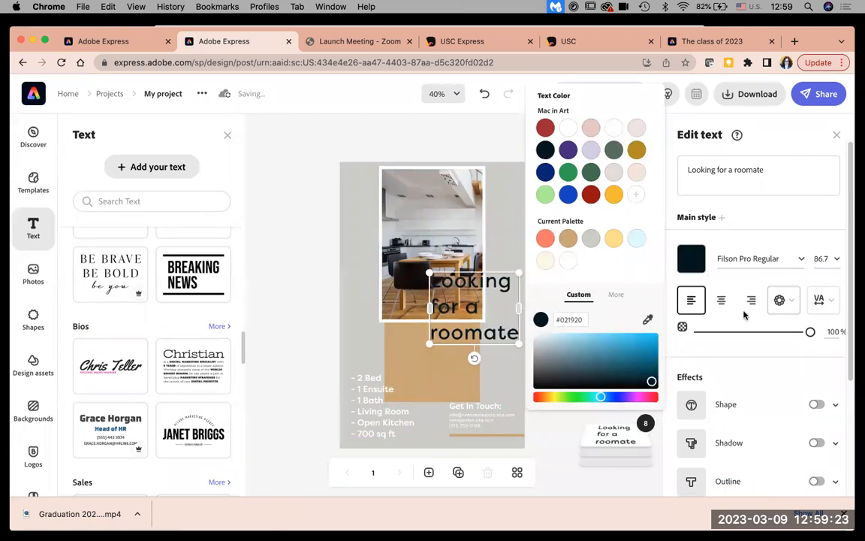
Restyle the "Looking for a roomate" text as centered FatFrank Heavy at about size 75.7 and fit it onto the tan rectangle
{"action": "left_click", "coordinate": [801, 260]}
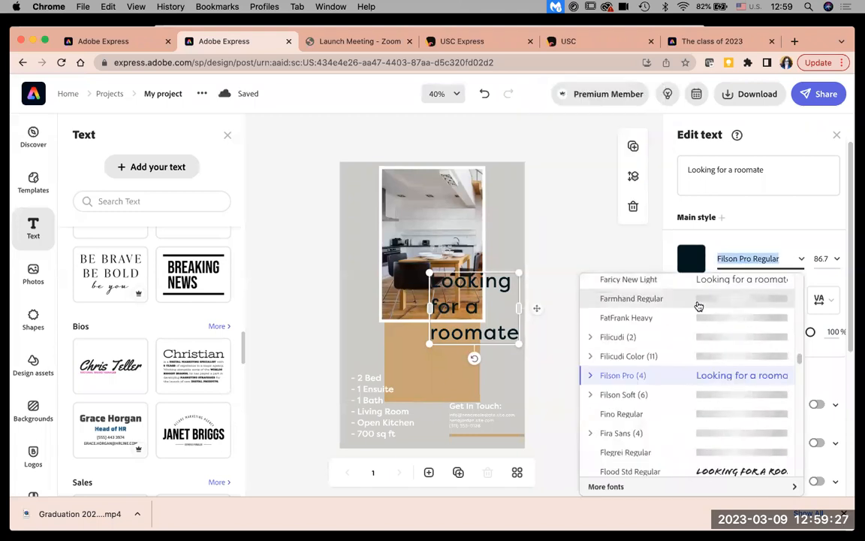
{"action": "left_click", "coordinate": [666, 319]}
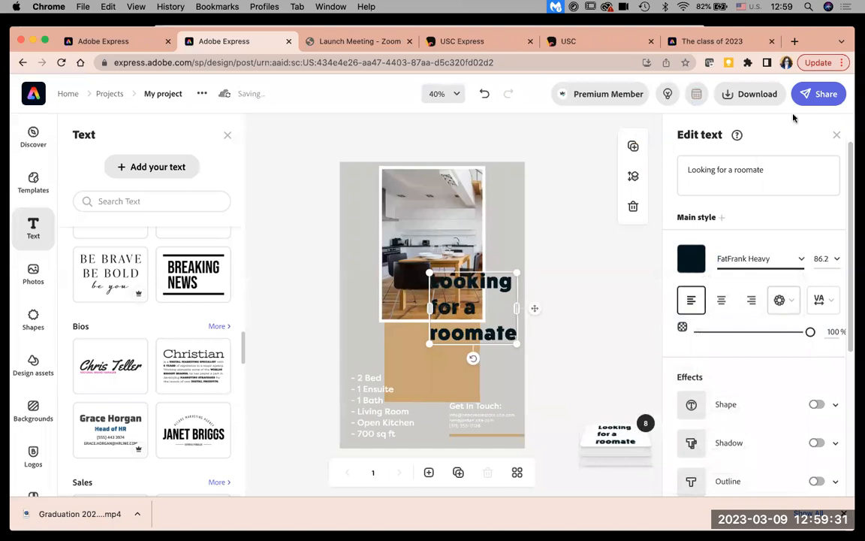
{"action": "left_click_drag", "start_coordinate": [459, 290], "coordinate": [428, 348]}
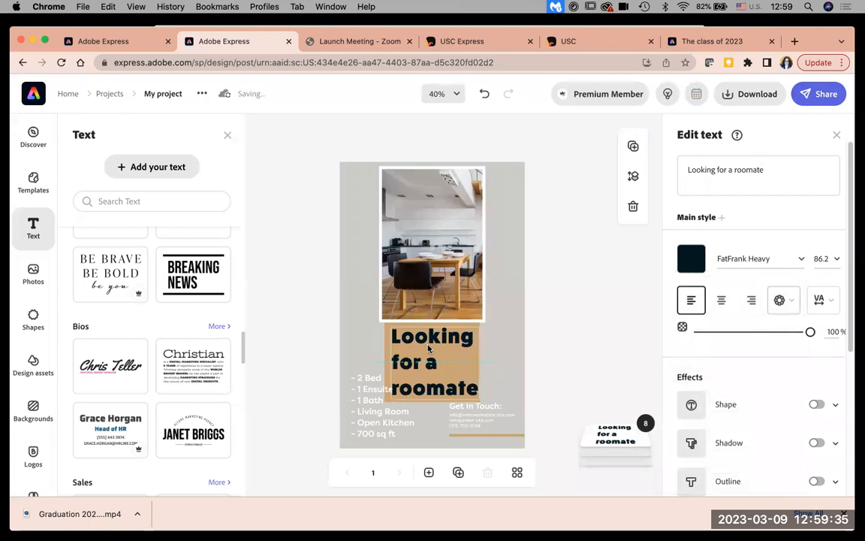
{"action": "left_click_drag", "start_coordinate": [479, 405], "coordinate": [463, 388]}
{"action": "left_click", "coordinate": [721, 301]}
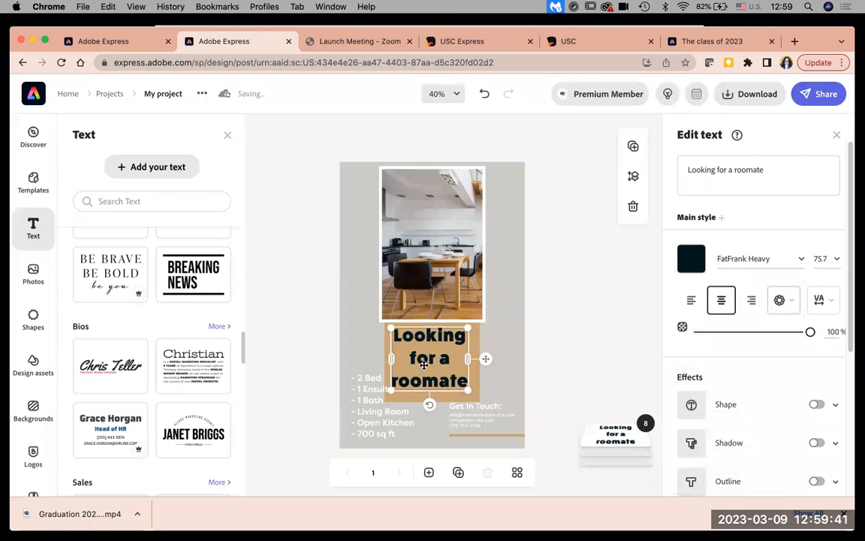
{"action": "left_click_drag", "start_coordinate": [424, 365], "coordinate": [427, 369]}
Shrink the framed kitchen photo and duplicate it so two copies sit side by side in the poster's upper half
{"action": "left_click", "coordinate": [448, 268]}
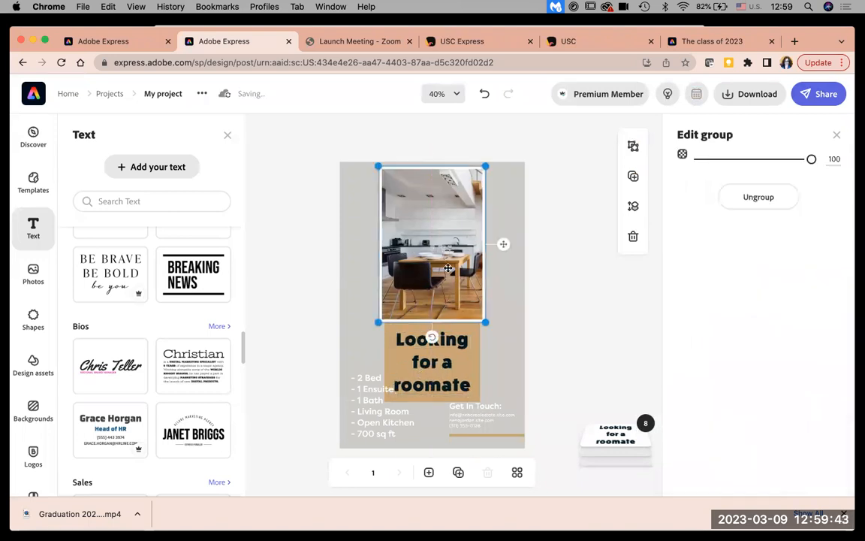
{"action": "left_click_drag", "start_coordinate": [485, 322], "coordinate": [392, 256]}
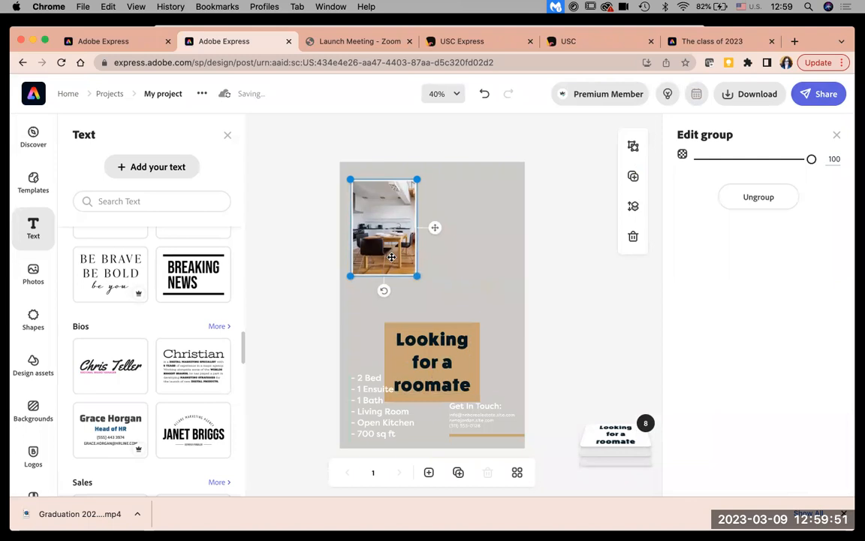
{"action": "left_click_drag", "start_coordinate": [391, 257], "coordinate": [479, 261]}
{"action": "left_click_drag", "start_coordinate": [397, 257], "coordinate": [408, 257]}
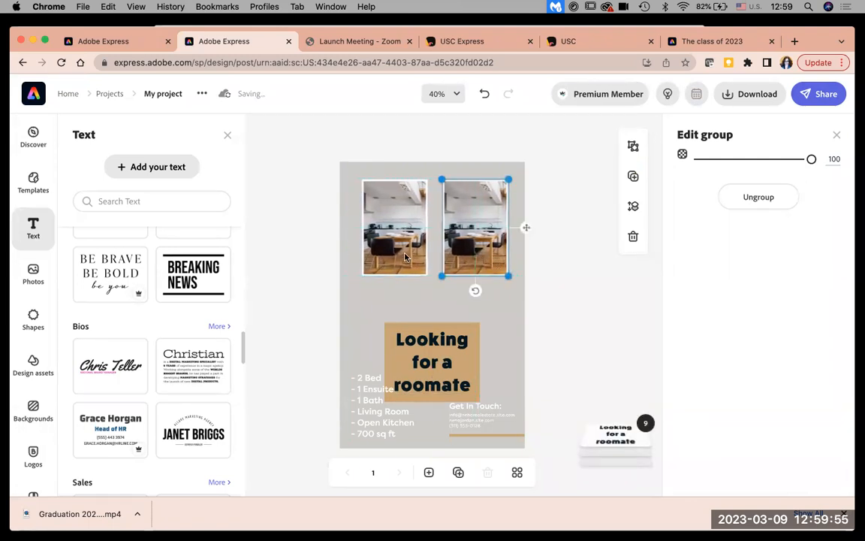
Move the "Looking for a roomate" text together with its tan rectangle up, clear of most of the room list
{"action": "left_click", "coordinate": [425, 367]}
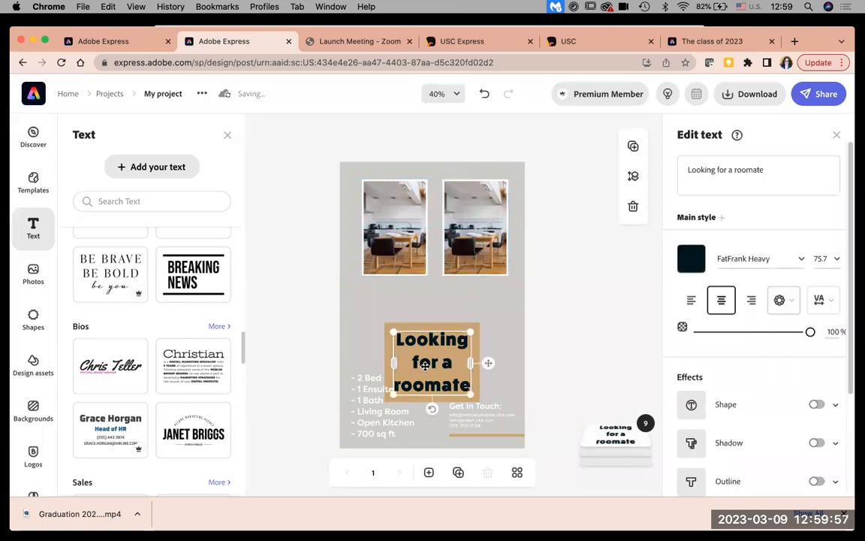
{"action": "left_click", "coordinate": [387, 323], "text": "shift"}
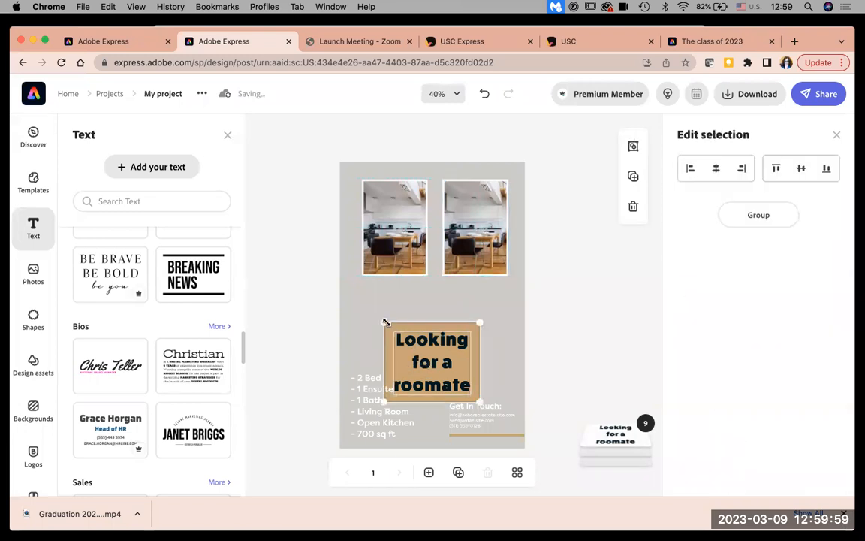
{"action": "left_click_drag", "start_coordinate": [443, 375], "coordinate": [442, 335]}
{"action": "left_click", "coordinate": [507, 351]}
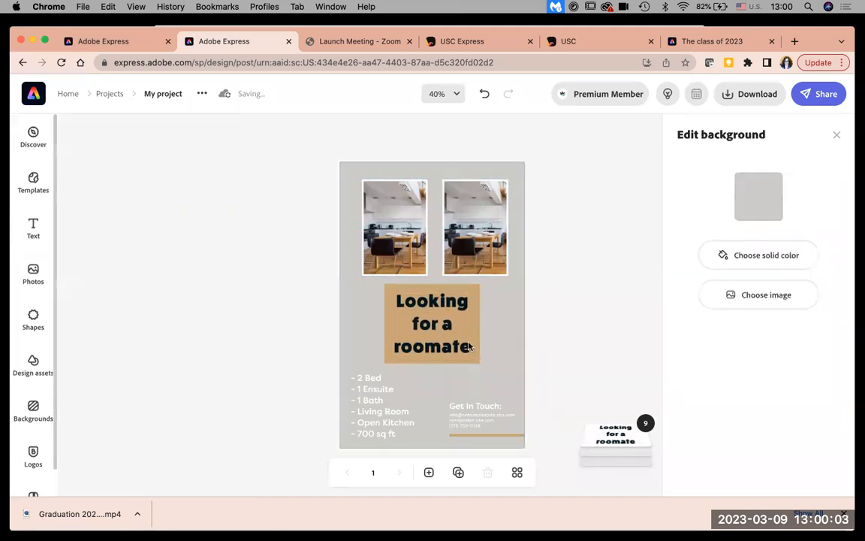
Enlarge the tan rectangle on both sides and downward, and lower the "Looking for a roomate" text to its middle
{"action": "left_click", "coordinate": [475, 349]}
{"action": "left_click_drag", "start_coordinate": [481, 364], "coordinate": [501, 381]}
{"action": "left_click_drag", "start_coordinate": [387, 383], "coordinate": [367, 396]}
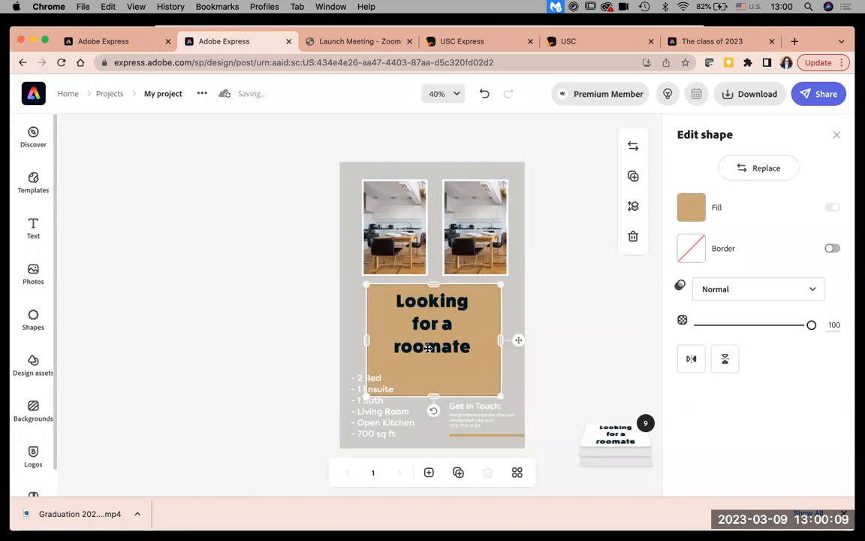
{"action": "left_click", "coordinate": [427, 348]}
{"action": "left_click_drag", "start_coordinate": [488, 326], "coordinate": [487, 341]}
Add a near-black border to the tan rectangle around the roommate heading
{"action": "left_click", "coordinate": [491, 323]}
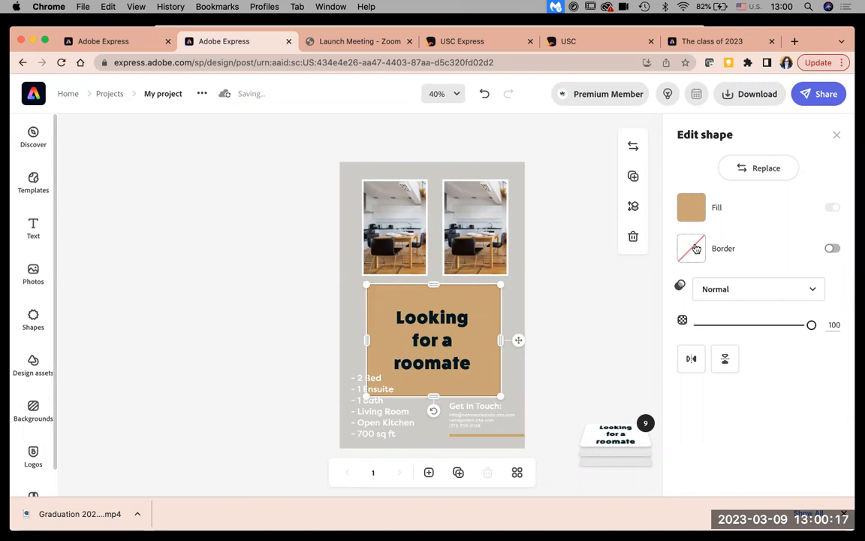
{"action": "left_click", "coordinate": [833, 248]}
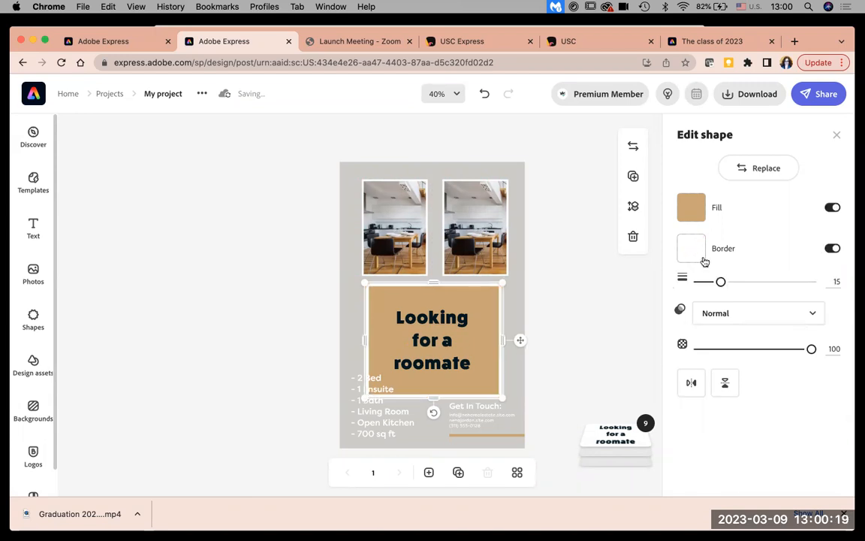
{"action": "left_click", "coordinate": [692, 250]}
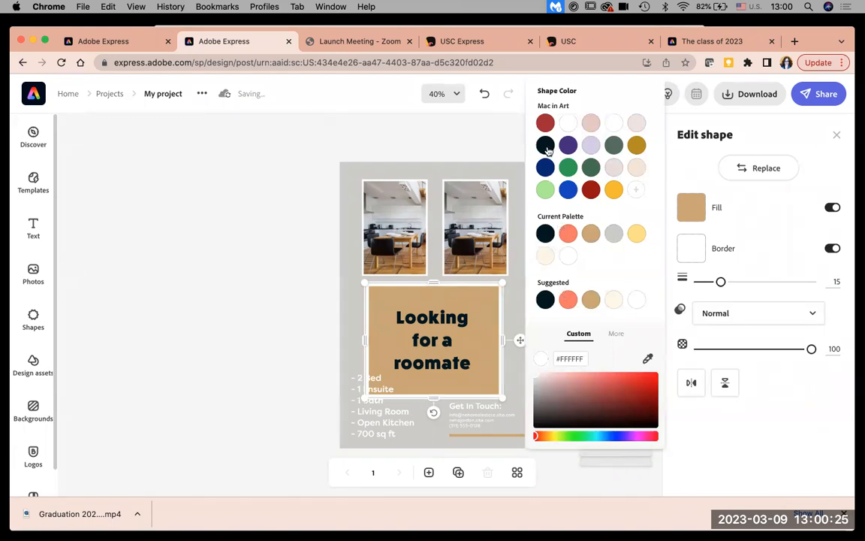
{"action": "left_click", "coordinate": [546, 146]}
{"action": "left_click", "coordinate": [602, 251]}
{"action": "left_click", "coordinate": [601, 253]}
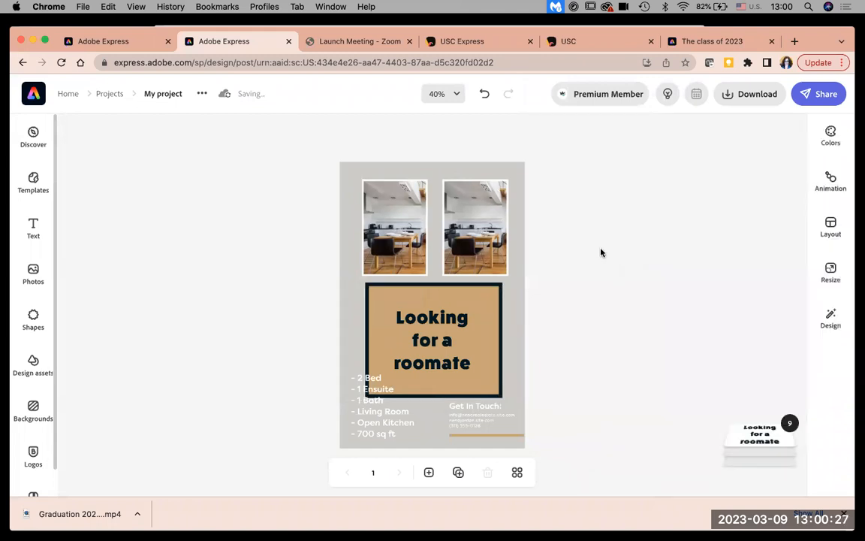
Create a new library named "Demo for Express"
{"action": "left_click", "coordinate": [375, 428]}
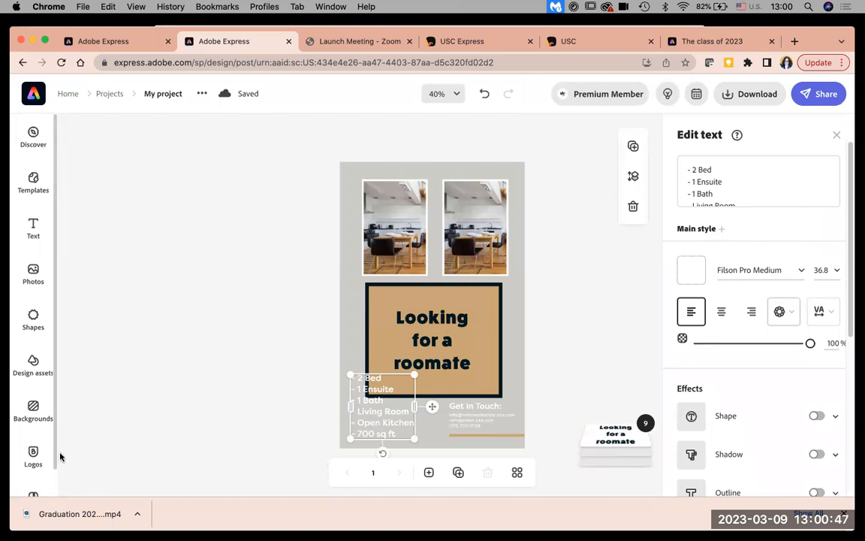
{"action": "scroll", "coordinate": [32, 466], "scroll_direction": "down", "scroll_amount": 1}
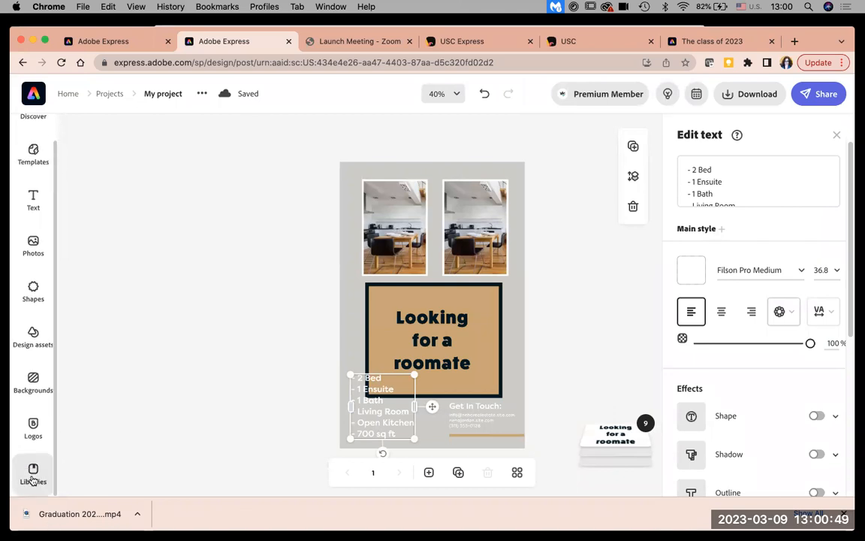
{"action": "left_click", "coordinate": [33, 478]}
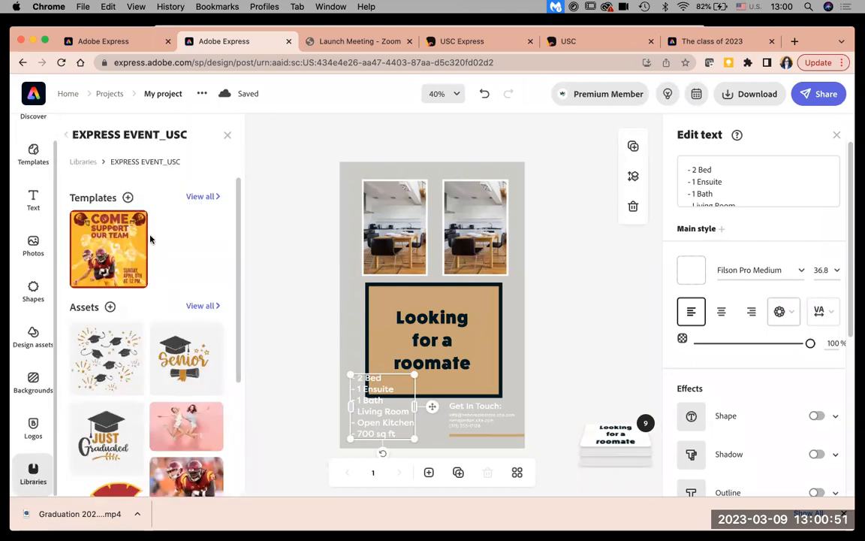
{"action": "left_click", "coordinate": [65, 135]}
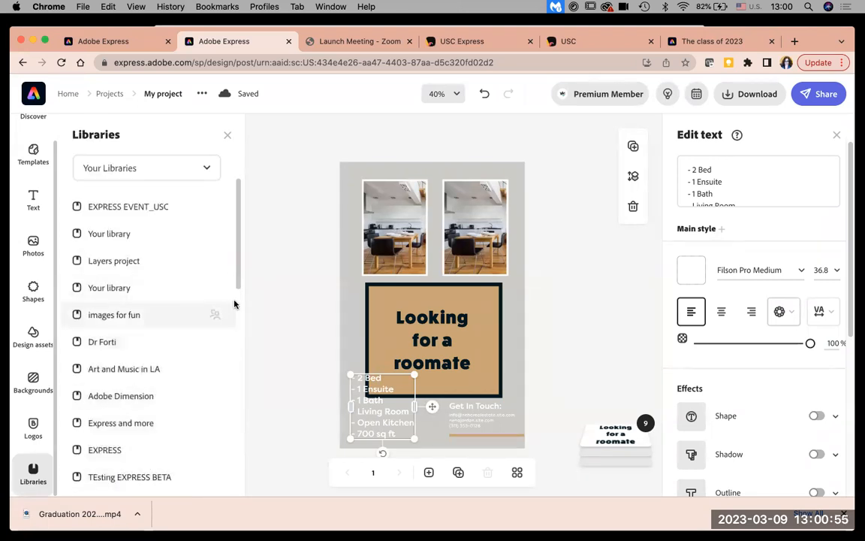
{"action": "scroll", "coordinate": [229, 407], "scroll_direction": "down", "scroll_amount": 10}
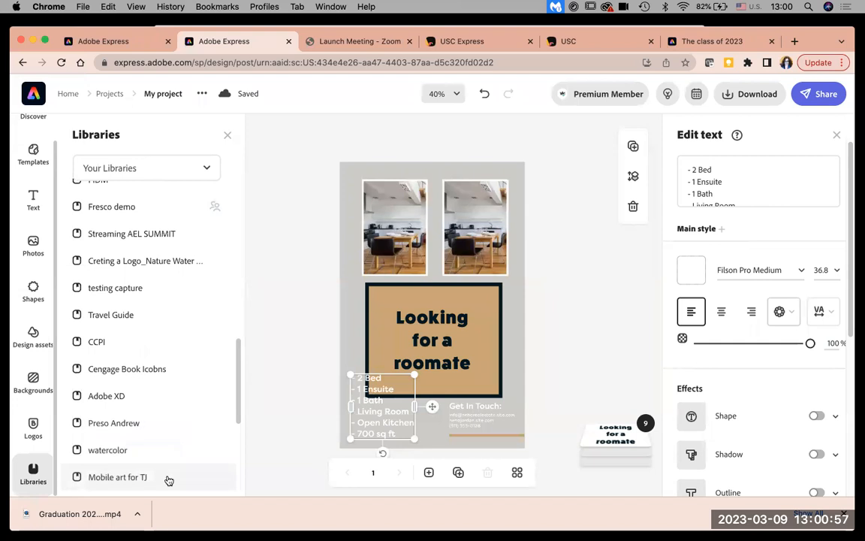
{"action": "scroll", "coordinate": [242, 451], "scroll_direction": "down", "scroll_amount": 5}
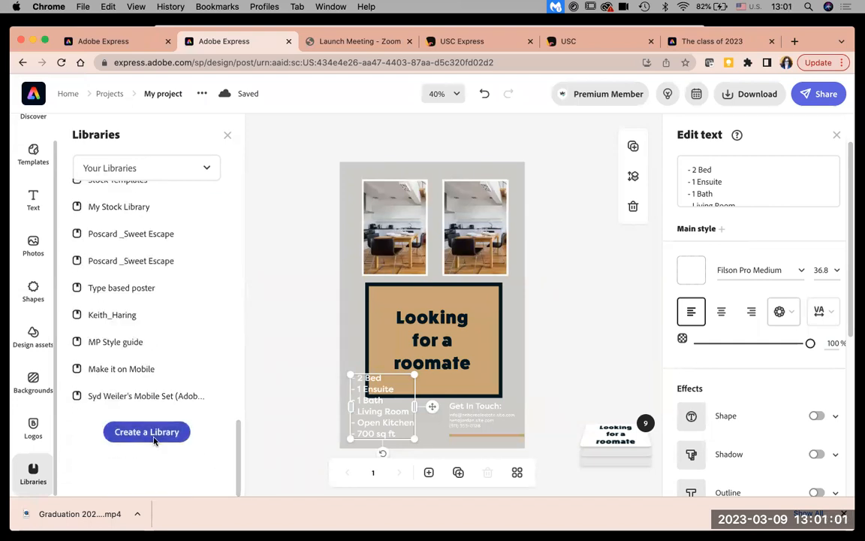
{"action": "left_click", "coordinate": [146, 432]}
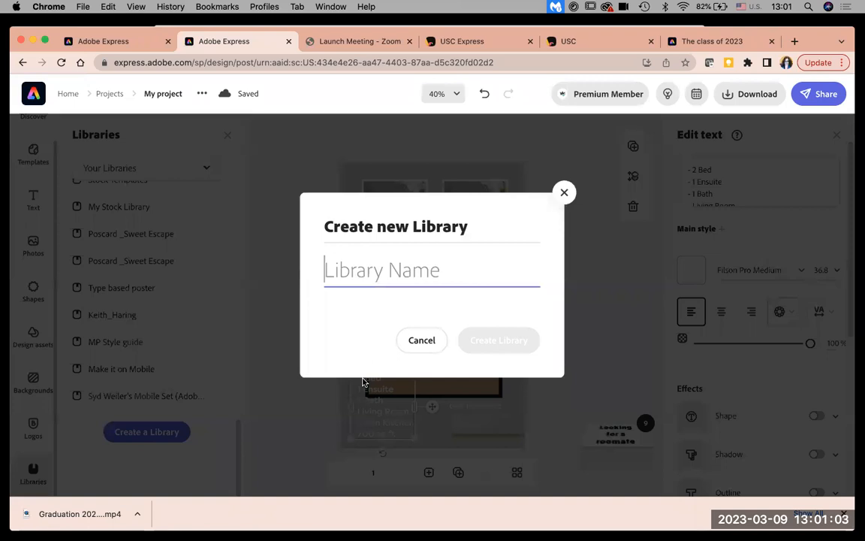
{"action": "type", "text": "Demo f"}
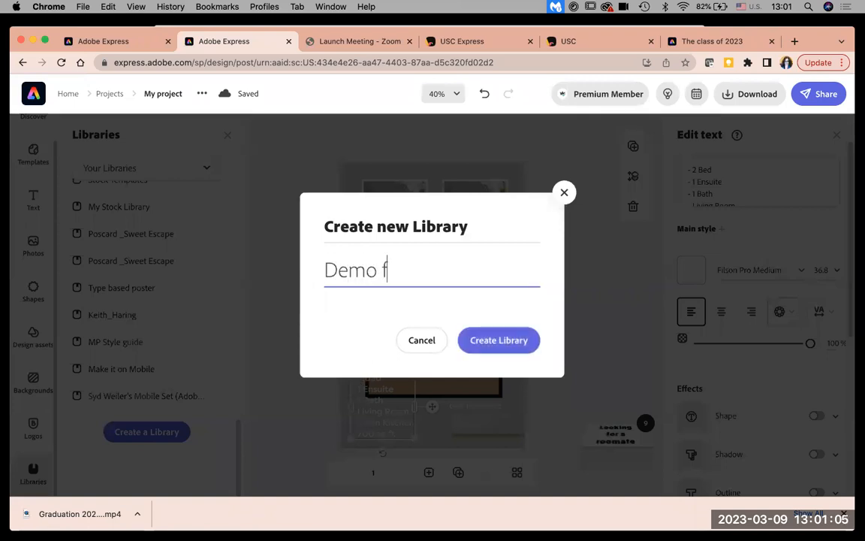
{"action": "type", "text": "or Express"}
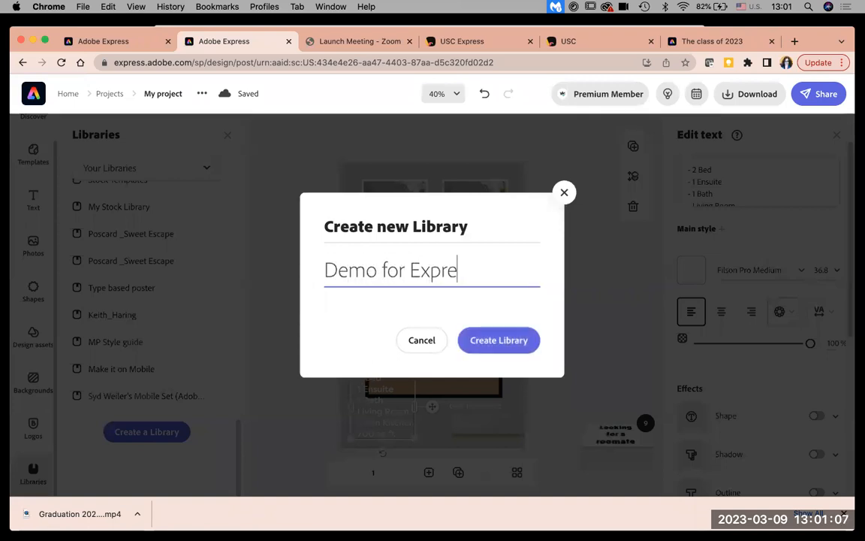
{"action": "left_click", "coordinate": [483, 340]}
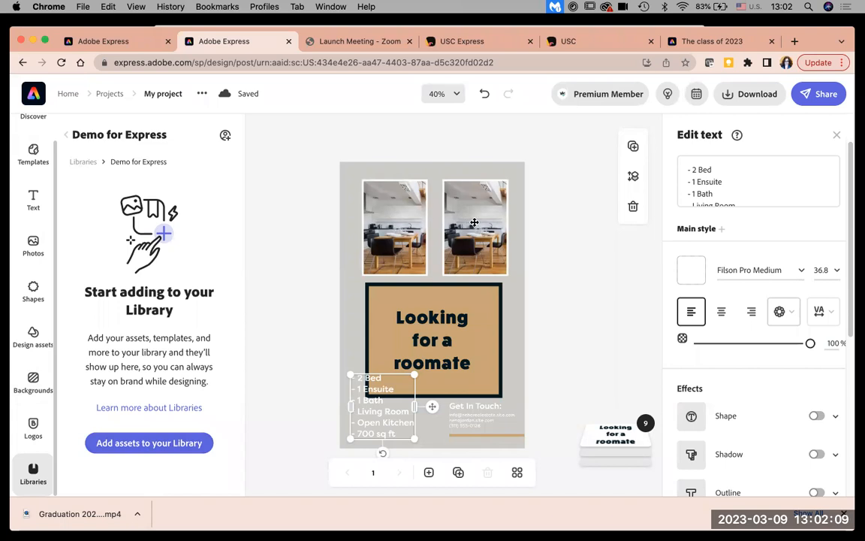
Delete both framed kitchen photos from the upper half of the poster
{"action": "left_click", "coordinate": [389, 223]}
{"action": "left_click", "coordinate": [473, 224]}
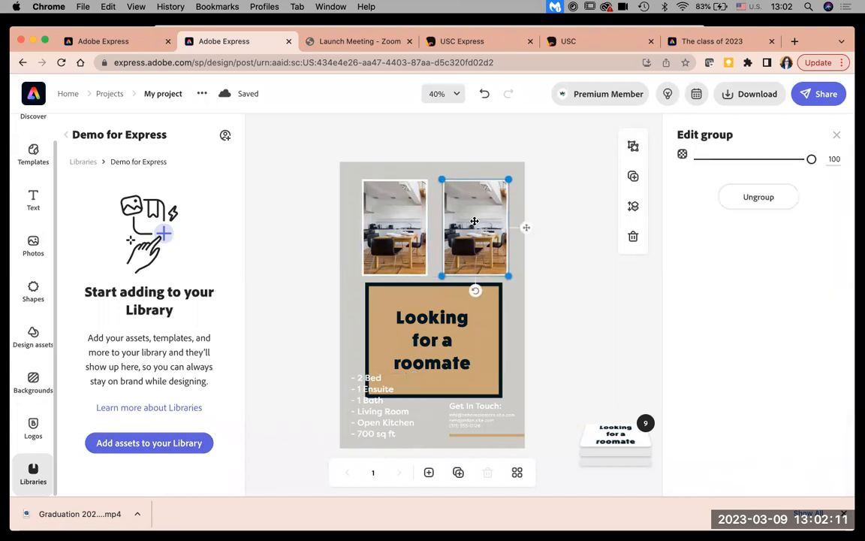
{"action": "key", "text": "Delete"}
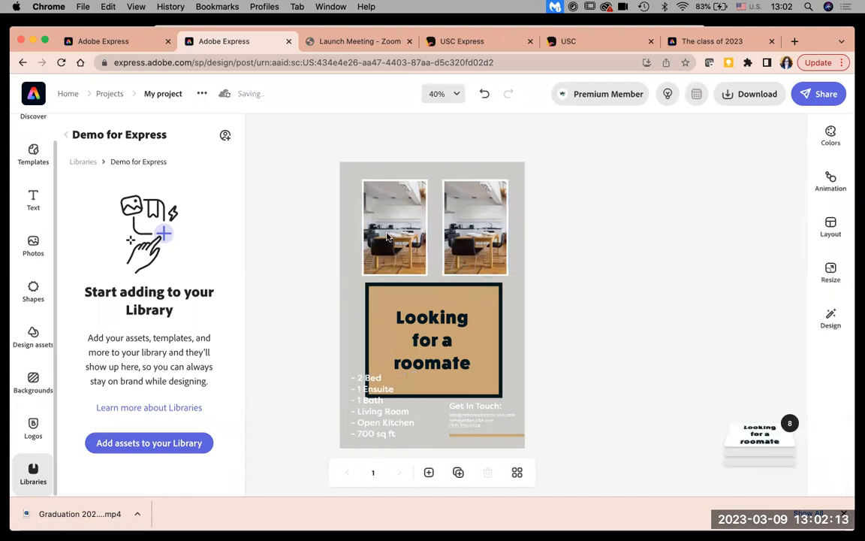
{"action": "left_click", "coordinate": [391, 232]}
{"action": "key", "text": "Delete"}
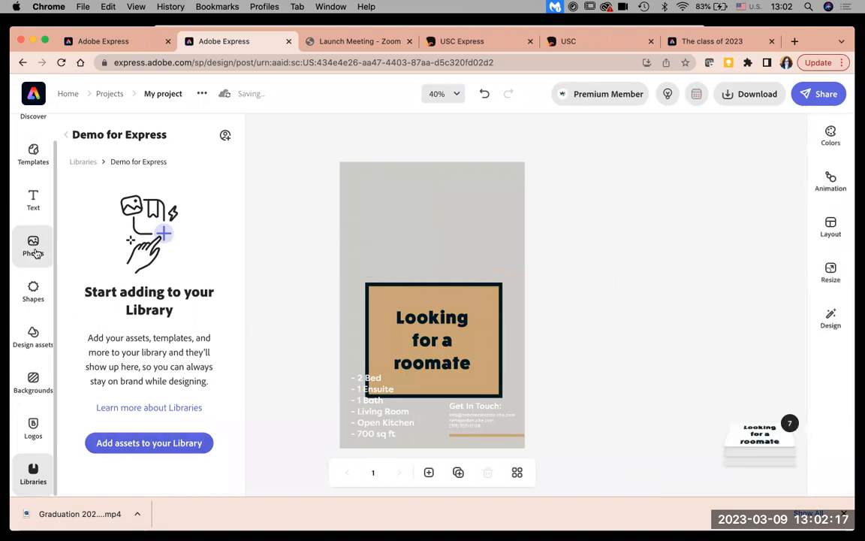
Place the pink photo of two jumping women from the EXPRESS EVENT_USC library in the empty area above the tan rectangle
{"action": "left_click", "coordinate": [33, 470]}
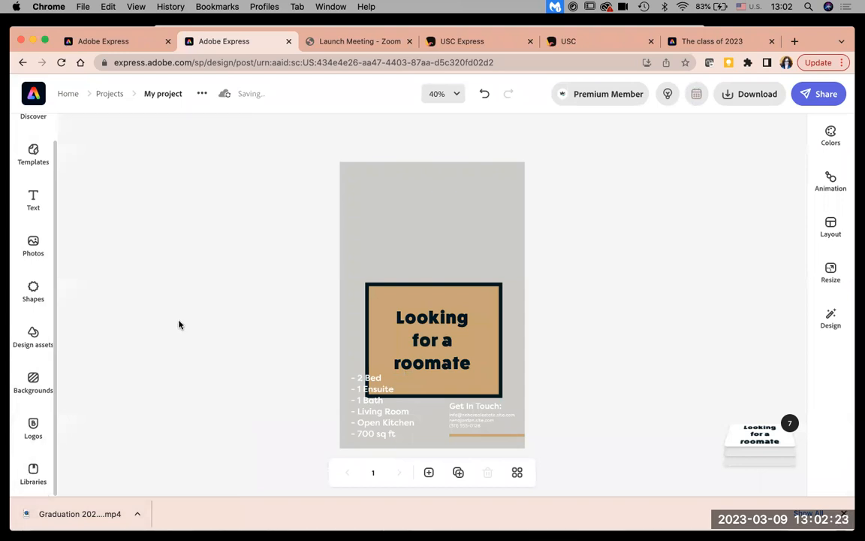
{"action": "left_click", "coordinate": [33, 467]}
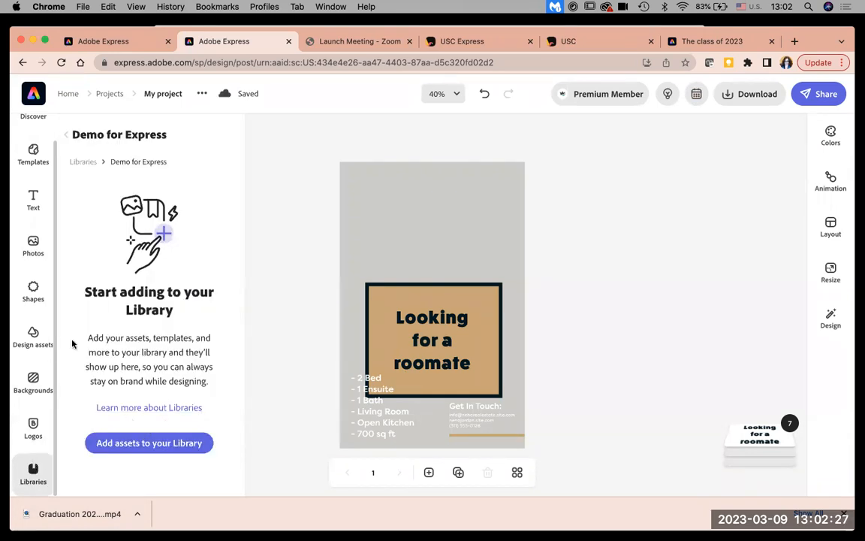
{"action": "left_click", "coordinate": [66, 135]}
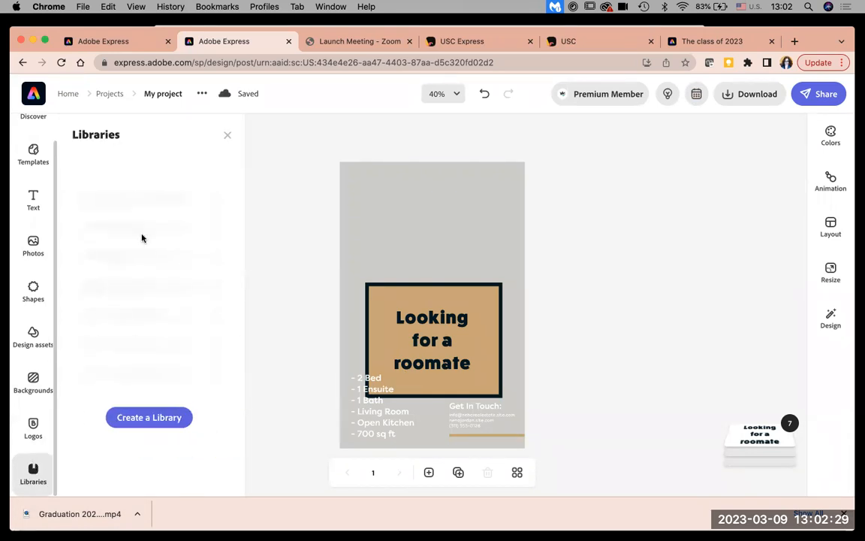
{"action": "left_click", "coordinate": [126, 235]}
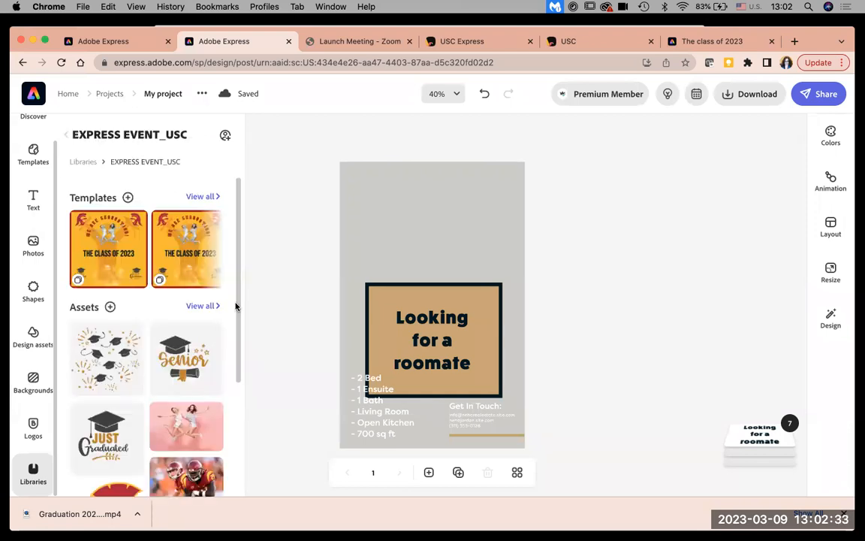
{"action": "scroll", "coordinate": [235, 305], "scroll_direction": "down", "scroll_amount": 4}
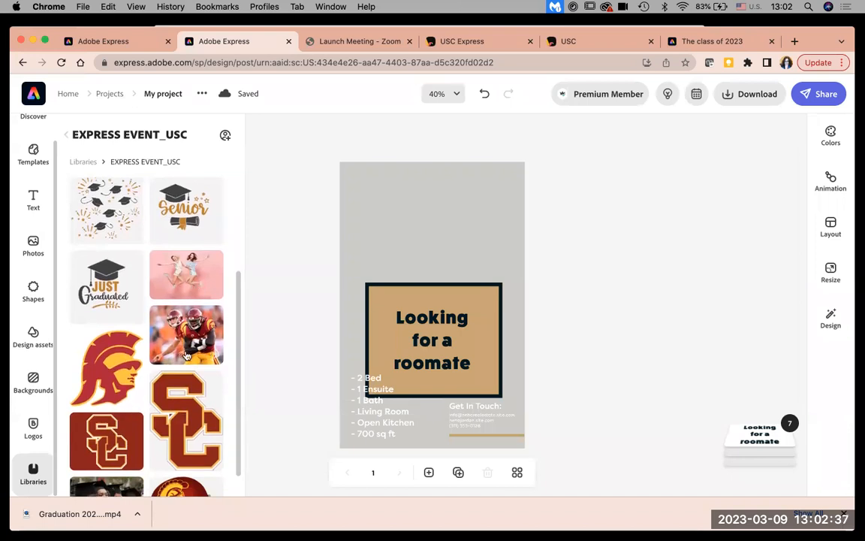
{"action": "left_click_drag", "start_coordinate": [193, 283], "coordinate": [376, 239]}
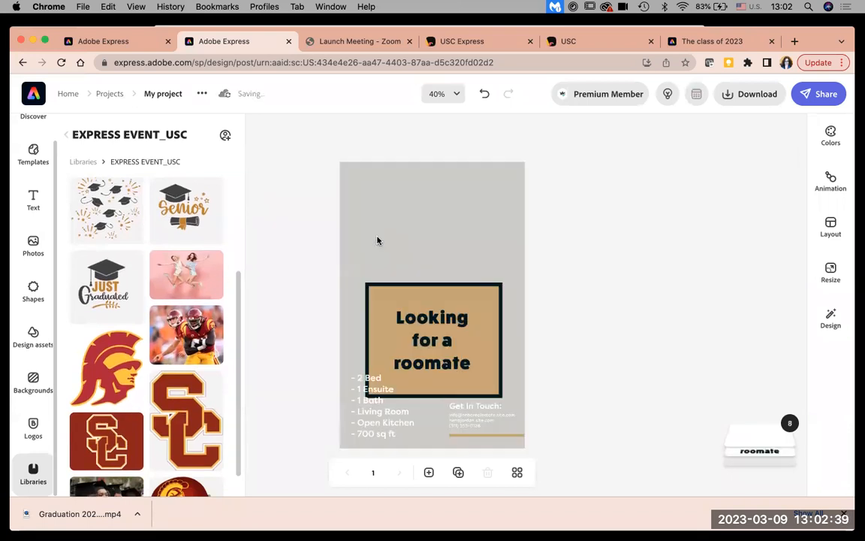
{"action": "left_click", "coordinate": [418, 242]}
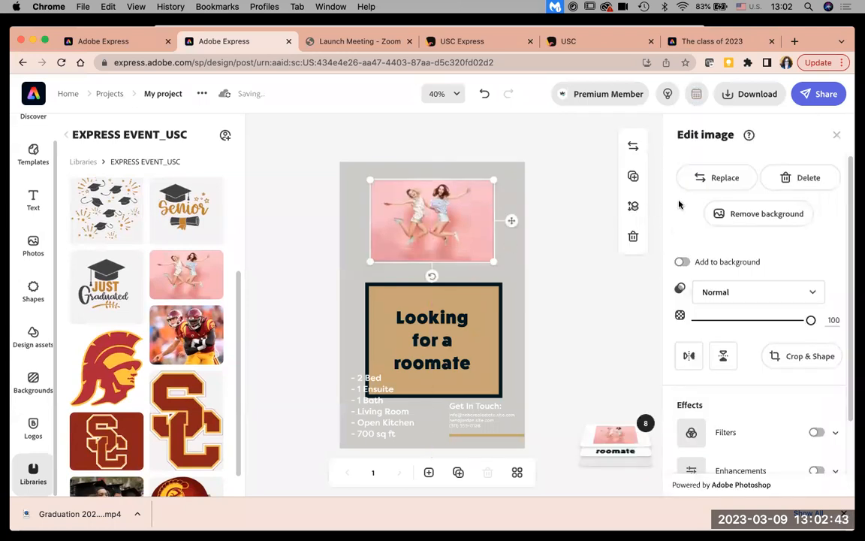
Remove the background from the pink photo of the two jumping women
{"action": "left_click", "coordinate": [756, 215]}
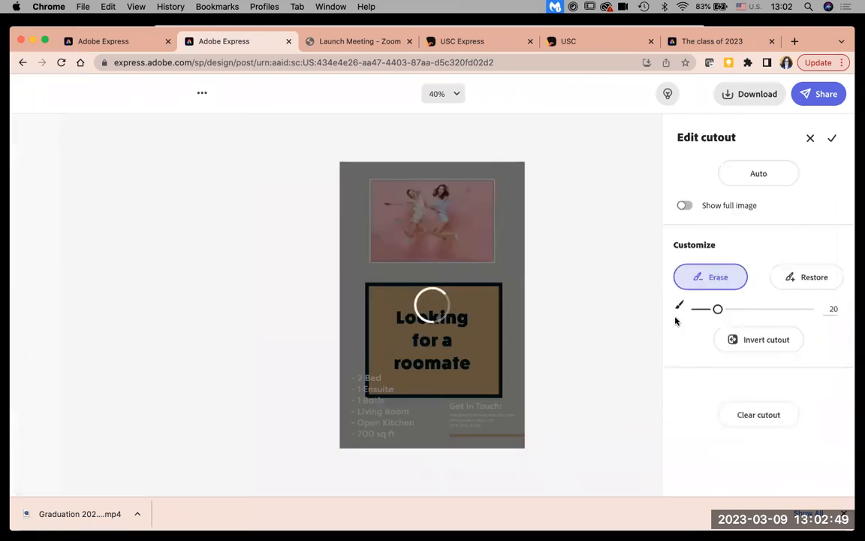
{"action": "left_click", "coordinate": [831, 138]}
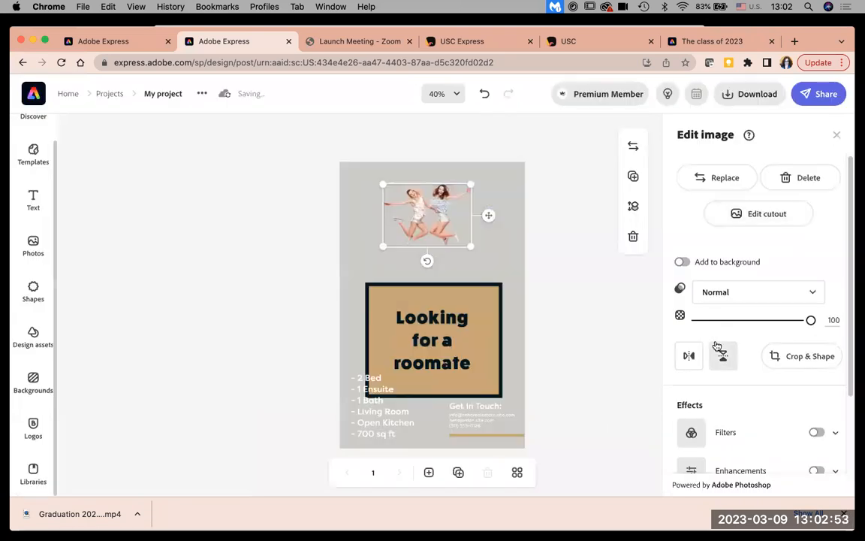
Duplicate the cutout of the two jumping women and align the copy exactly over the original
{"action": "key", "text": "super+plus"}
{"action": "key", "text": "super+plus"}
{"action": "key", "text": "super+plus"}
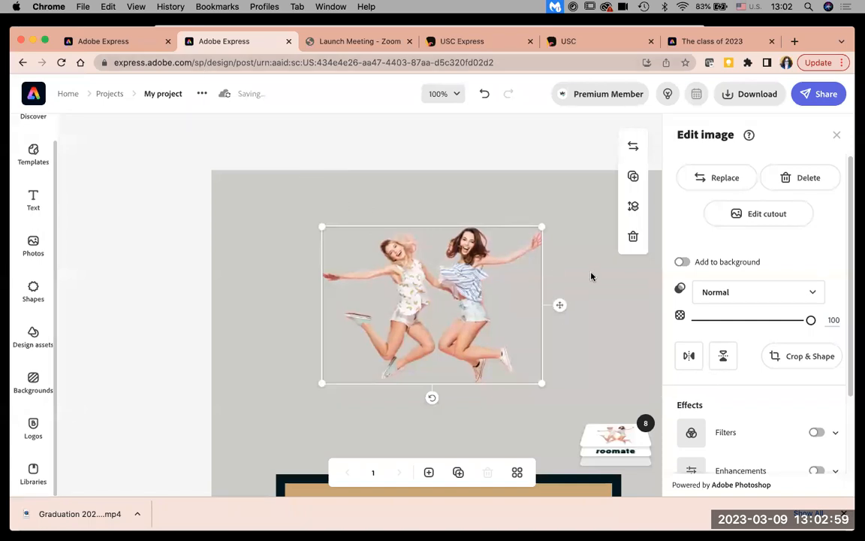
{"action": "left_click", "coordinate": [632, 178]}
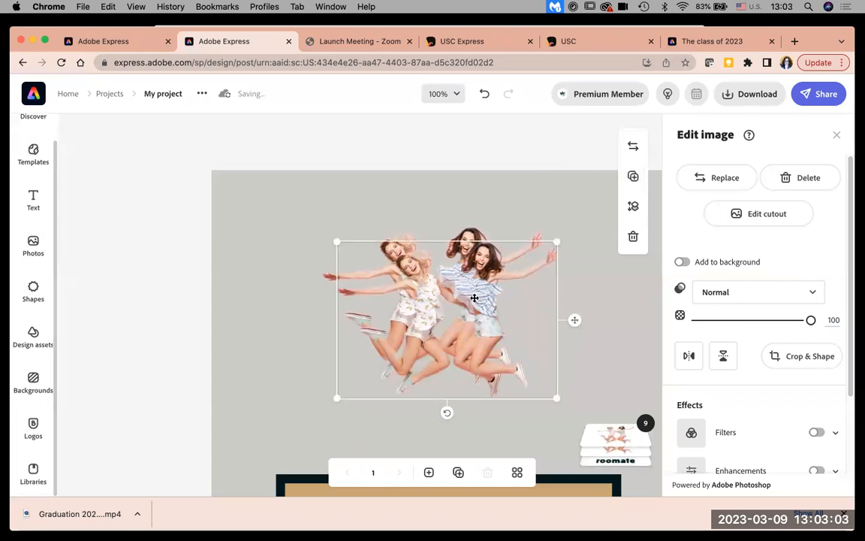
{"action": "left_click_drag", "start_coordinate": [474, 298], "coordinate": [468, 284]}
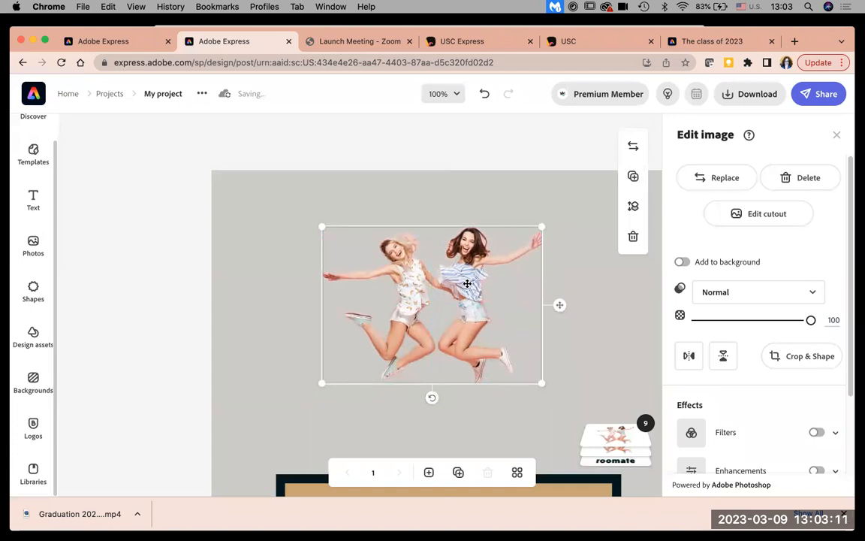
{"action": "left_click_drag", "start_coordinate": [468, 285], "coordinate": [468, 286]}
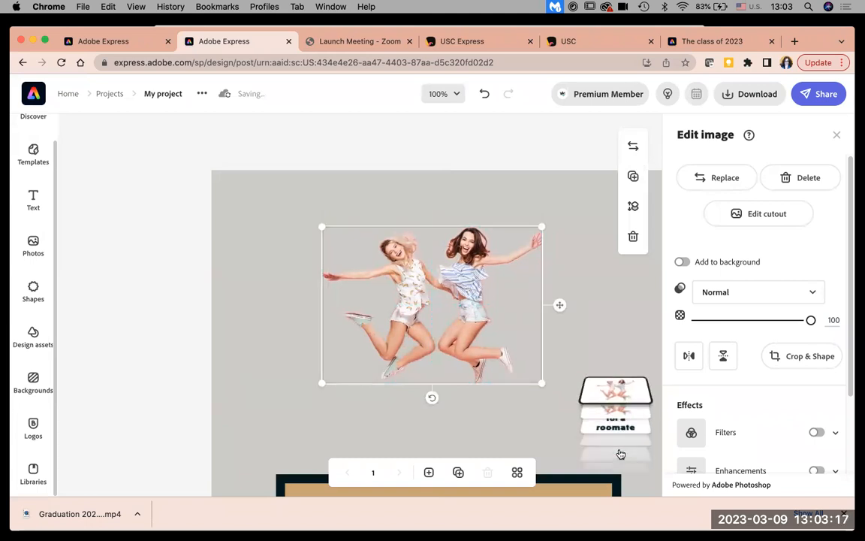
Try Screen blending on the lower cutout copy, restore it to Normal, and offset the copy slightly to the right
{"action": "mouse_move", "coordinate": [619, 450]}
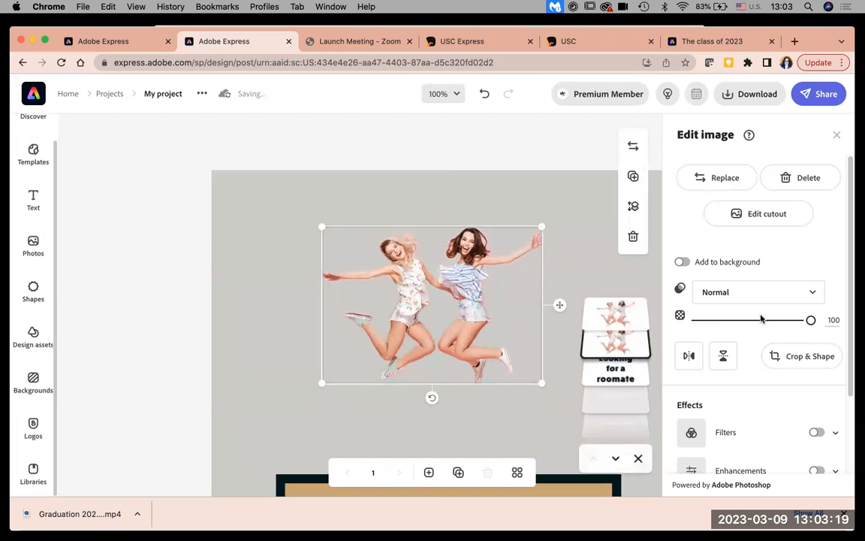
{"action": "left_click", "coordinate": [744, 292]}
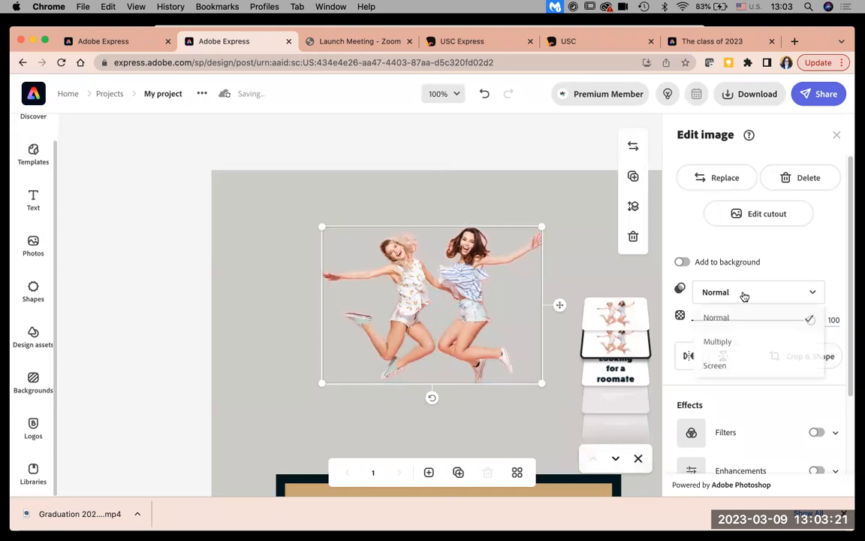
{"action": "left_click", "coordinate": [736, 363]}
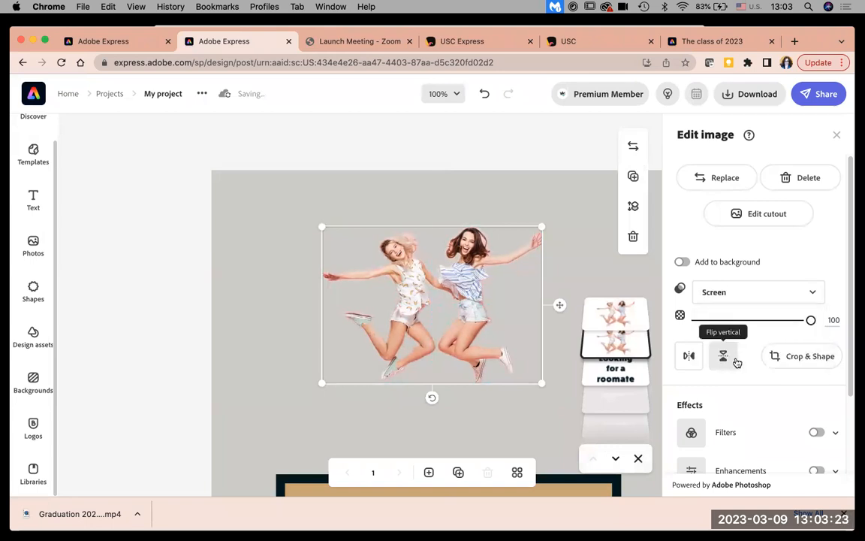
{"action": "key", "text": "super+plus"}
{"action": "key", "text": "super+plus"}
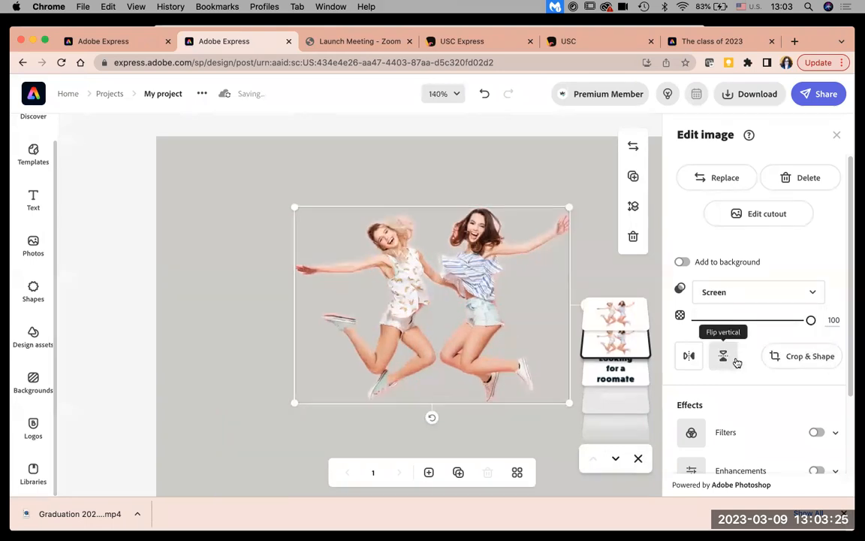
{"action": "key", "text": "super+plus"}
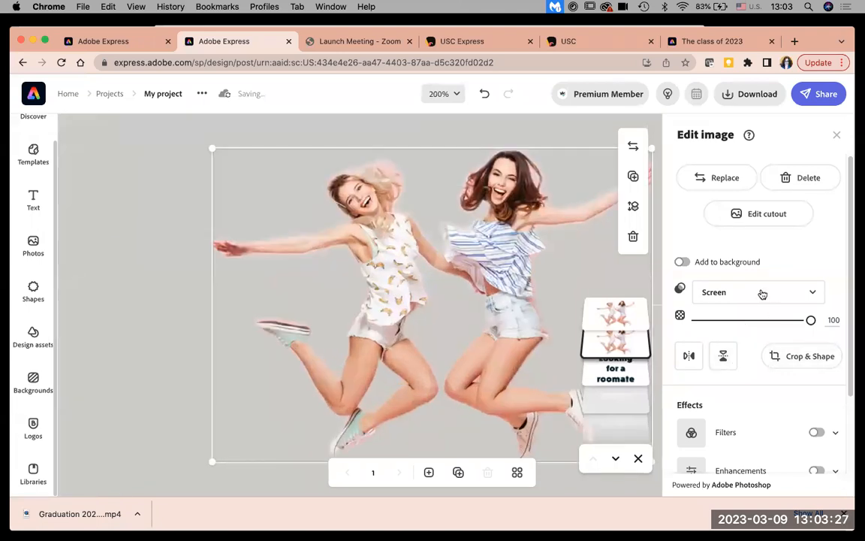
{"action": "left_click", "coordinate": [761, 291]}
{"action": "left_click", "coordinate": [735, 319]}
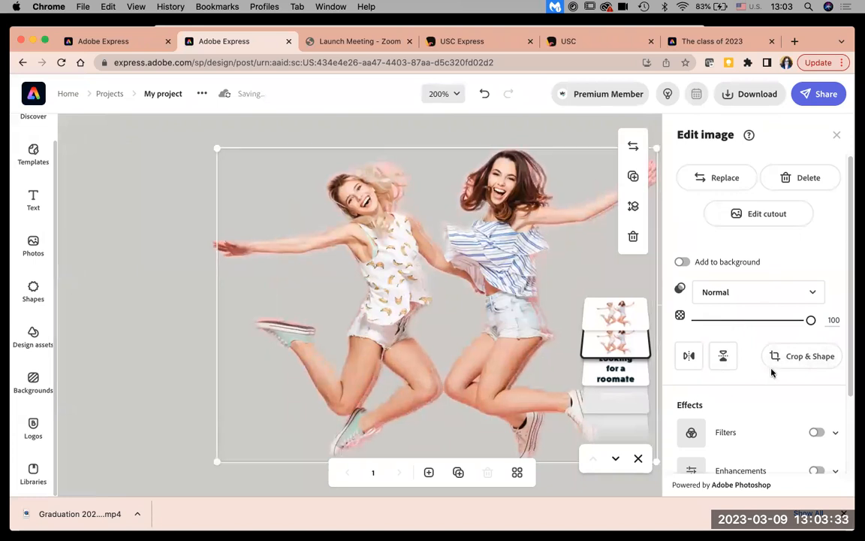
Apply the pink and yellow Duotone filter to the lower cutout copy
{"action": "scroll", "coordinate": [834, 375], "scroll_direction": "down", "scroll_amount": 3}
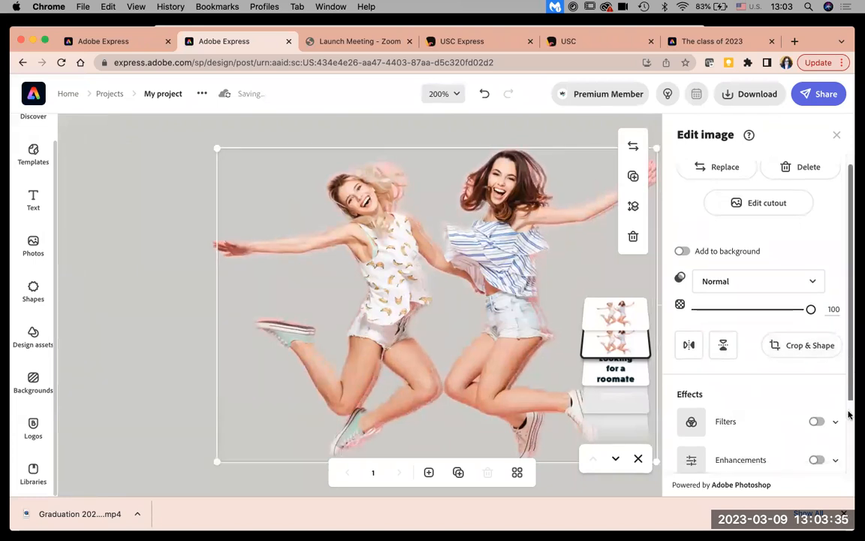
{"action": "left_click", "coordinate": [818, 334]}
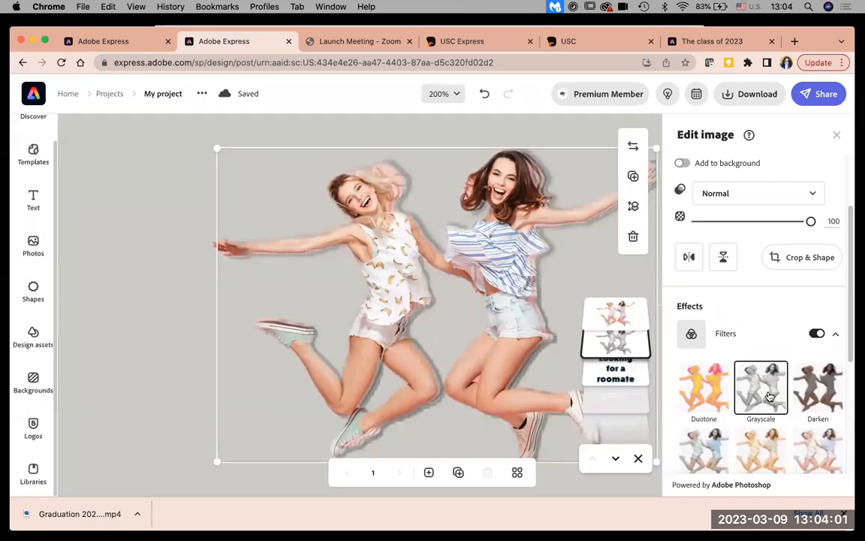
{"action": "left_click", "coordinate": [695, 401]}
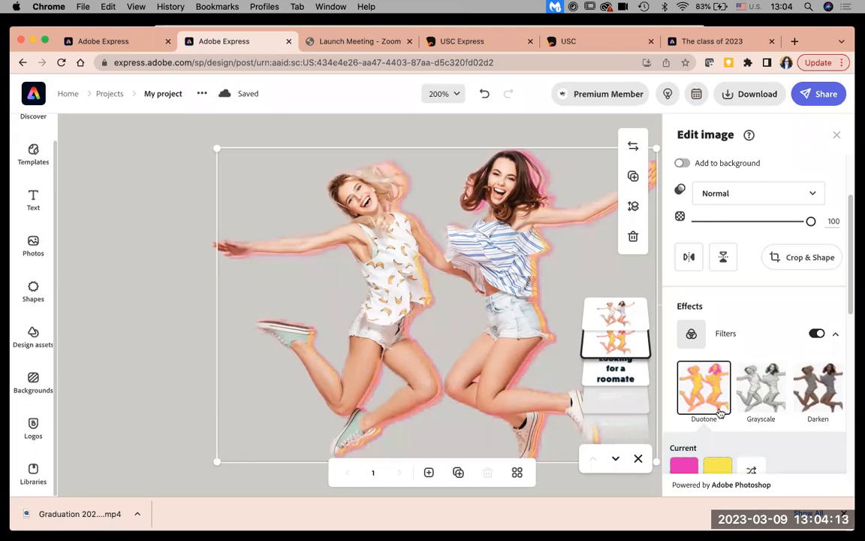
{"action": "left_click", "coordinate": [709, 395]}
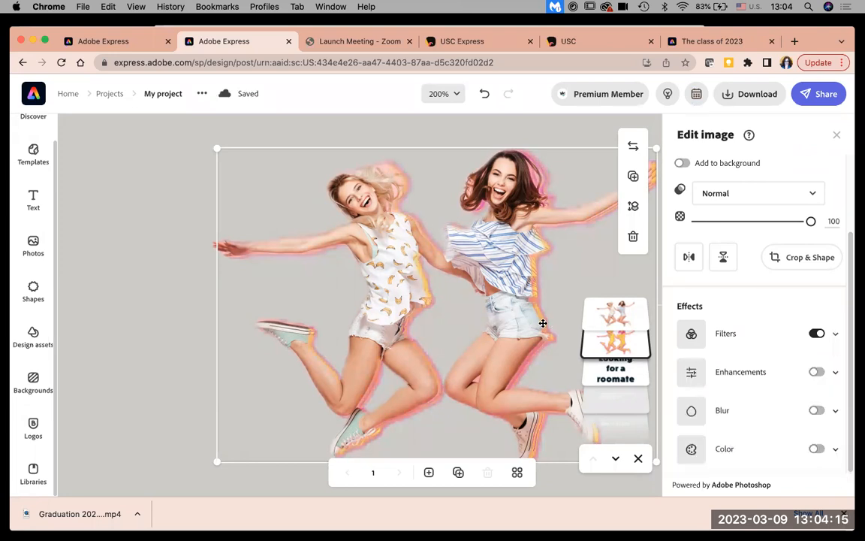
Enhance the upper cutout copy with contrast 30, brightness -40 and shadow 53
{"action": "left_click", "coordinate": [611, 318]}
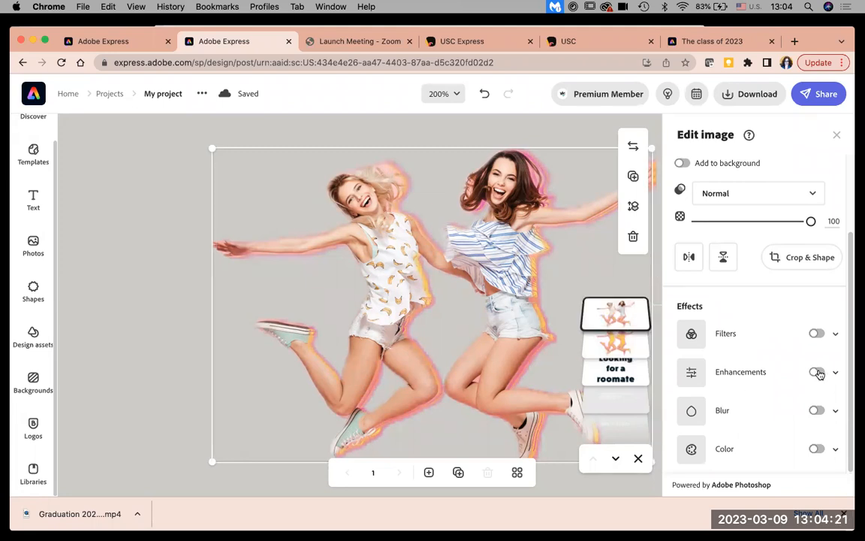
{"action": "left_click", "coordinate": [819, 374]}
{"action": "left_click", "coordinate": [771, 416]}
{"action": "left_click_drag", "start_coordinate": [768, 415], "coordinate": [797, 417]}
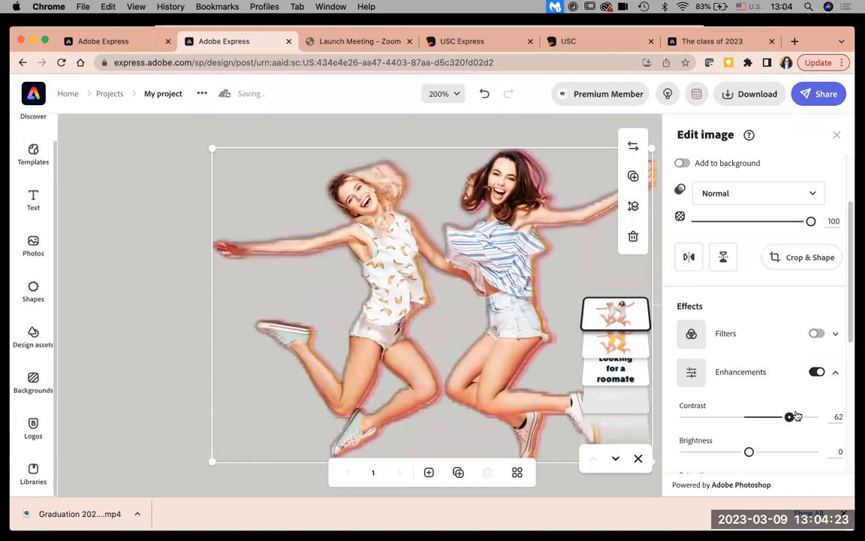
{"action": "left_click_drag", "start_coordinate": [749, 451], "coordinate": [723, 451]}
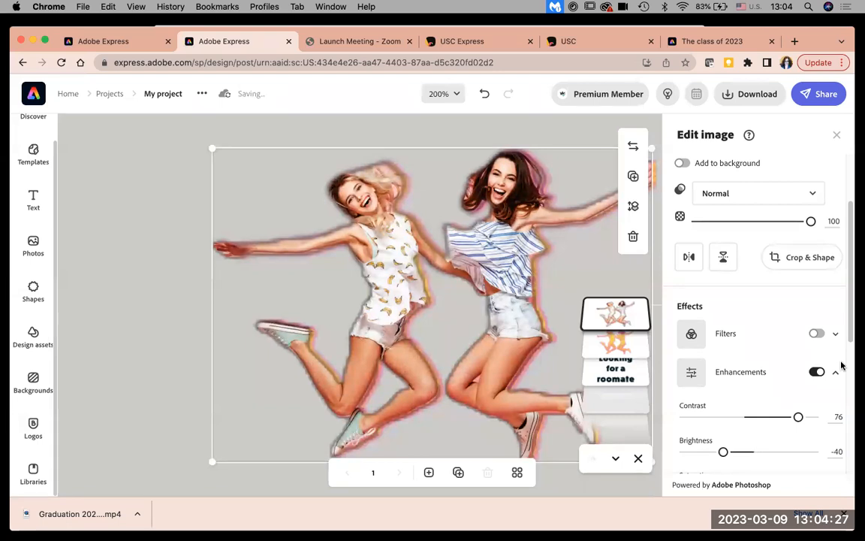
{"action": "left_click_drag", "start_coordinate": [849, 339], "coordinate": [850, 431]}
{"action": "left_click_drag", "start_coordinate": [750, 358], "coordinate": [784, 357]}
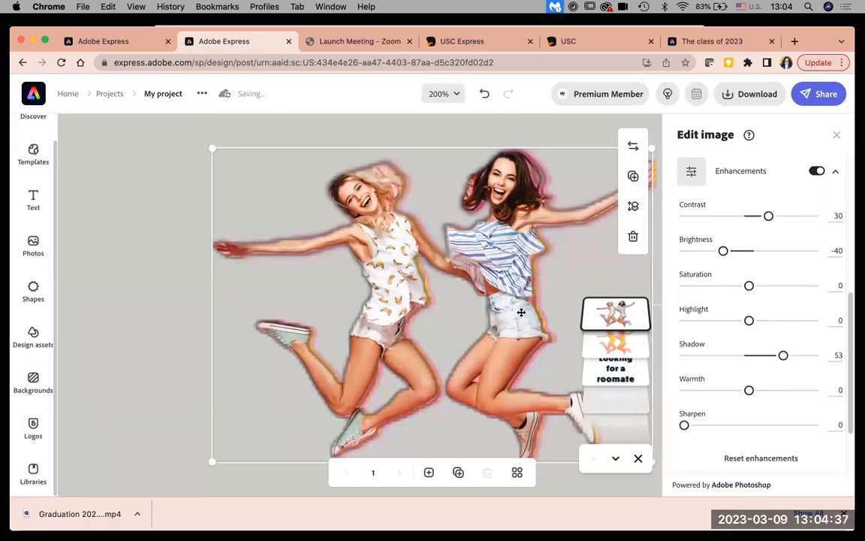
Enlarge both stacked cutout copies together and position them centred in the area above the roommate heading
{"action": "left_click", "coordinate": [162, 268]}
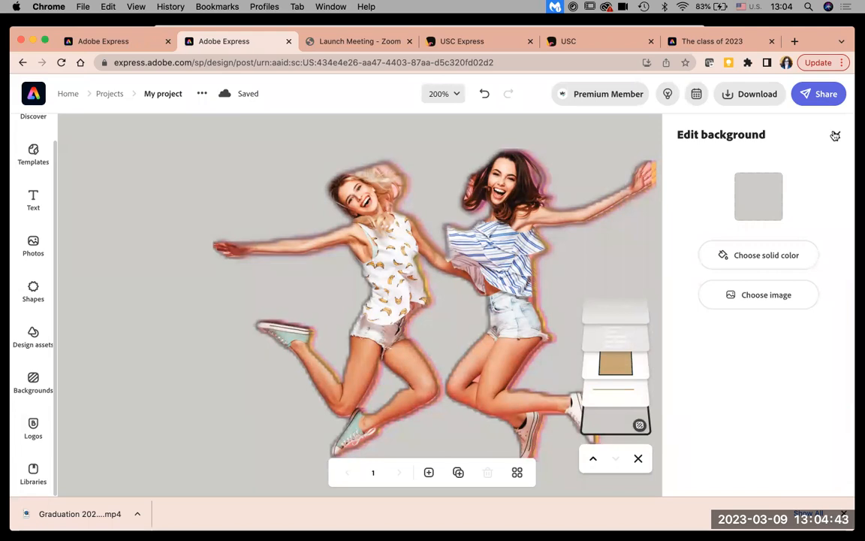
{"action": "left_click", "coordinate": [835, 136]}
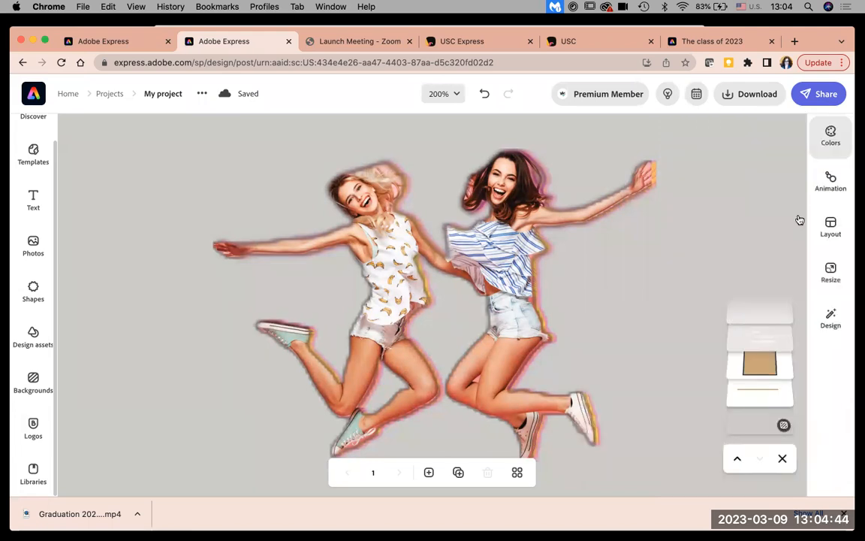
{"action": "left_click", "coordinate": [642, 411]}
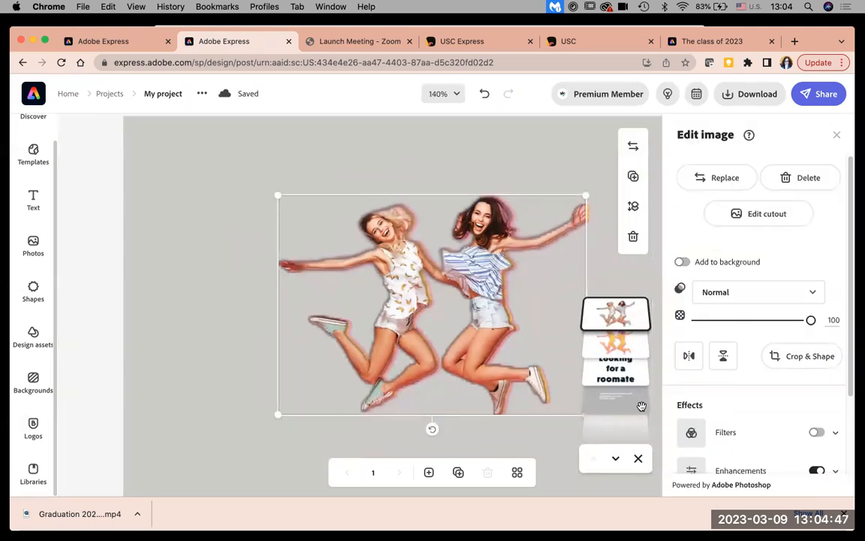
{"action": "key", "text": "super+minus"}
{"action": "key", "text": "super+minus"}
{"action": "key", "text": "super+minus"}
{"action": "key", "text": "super+minus"}
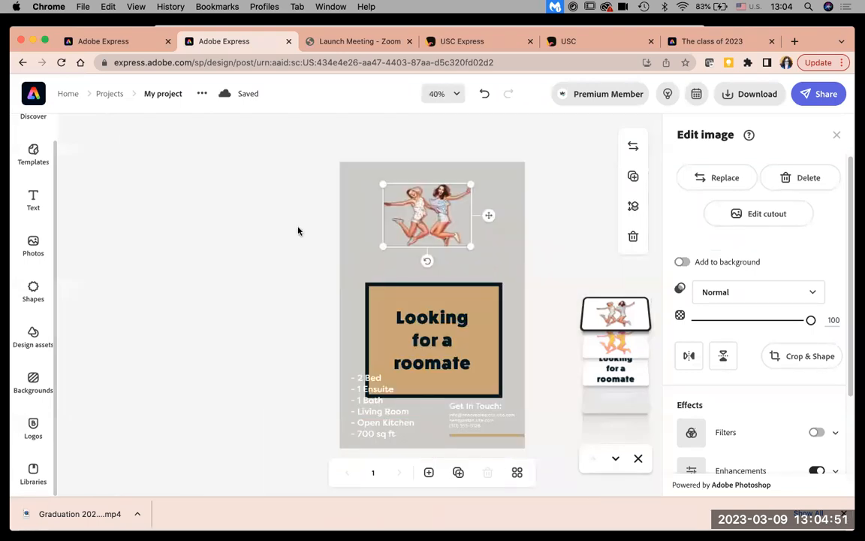
{"action": "left_click", "coordinate": [245, 211]}
{"action": "left_click_drag", "start_coordinate": [362, 179], "coordinate": [517, 281]}
{"action": "mouse_move", "coordinate": [433, 239]}
{"action": "left_mouse_down"}
{"action": "mouse_move", "coordinate": [410, 226]}
{"action": "mouse_move", "coordinate": [420, 240]}
{"action": "left_mouse_up"}
{"action": "left_click", "coordinate": [257, 355]}
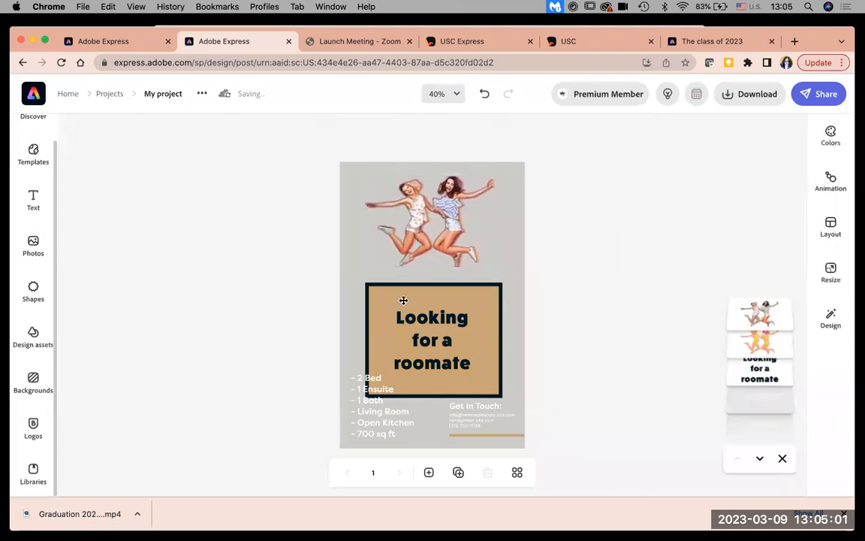
Delete the tan bordered rectangle behind the roommate heading and move the heading up closer to the jumping women
{"action": "left_click", "coordinate": [404, 300]}
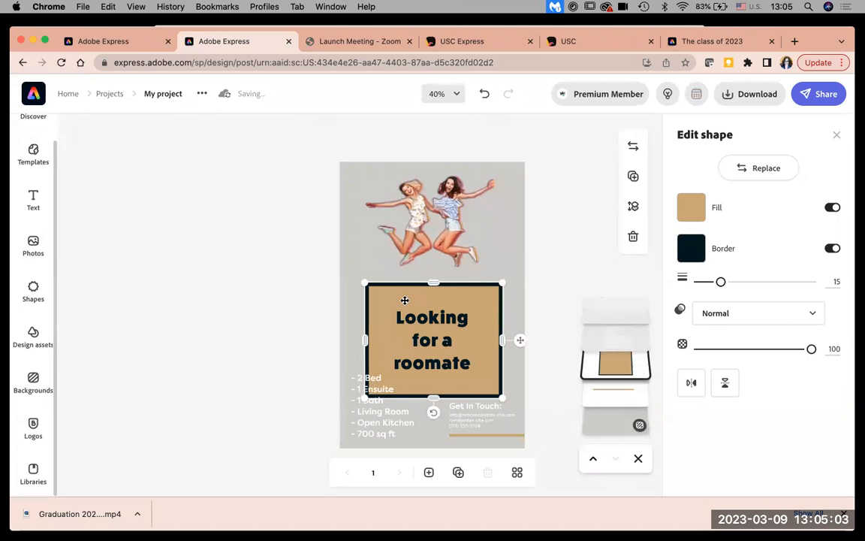
{"action": "key", "text": "Delete"}
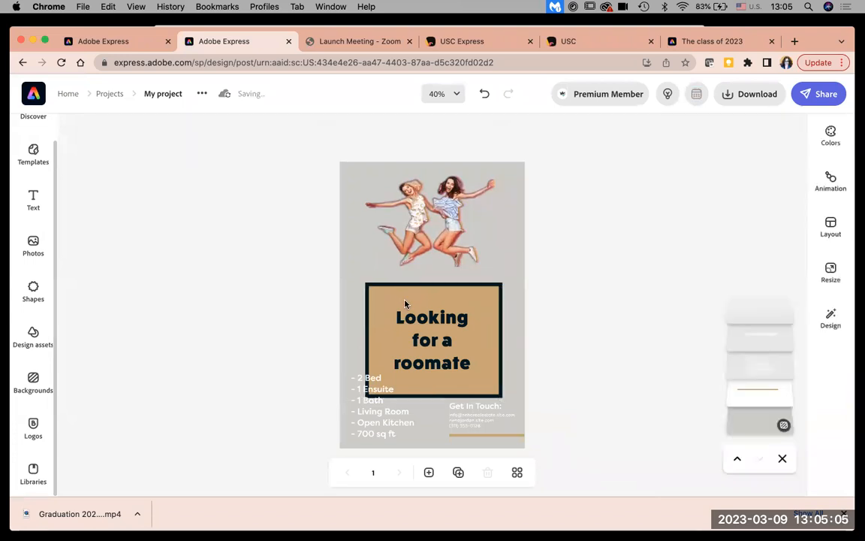
{"action": "left_click", "coordinate": [406, 302]}
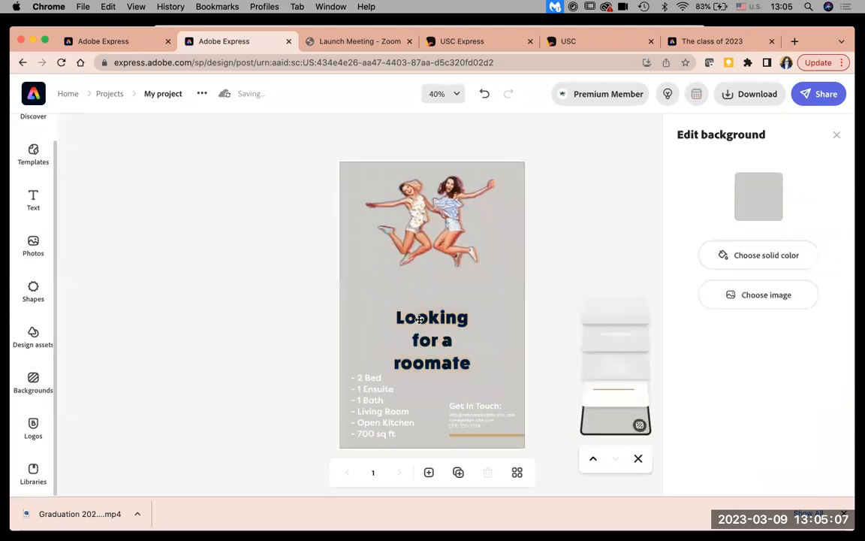
{"action": "left_click", "coordinate": [423, 302]}
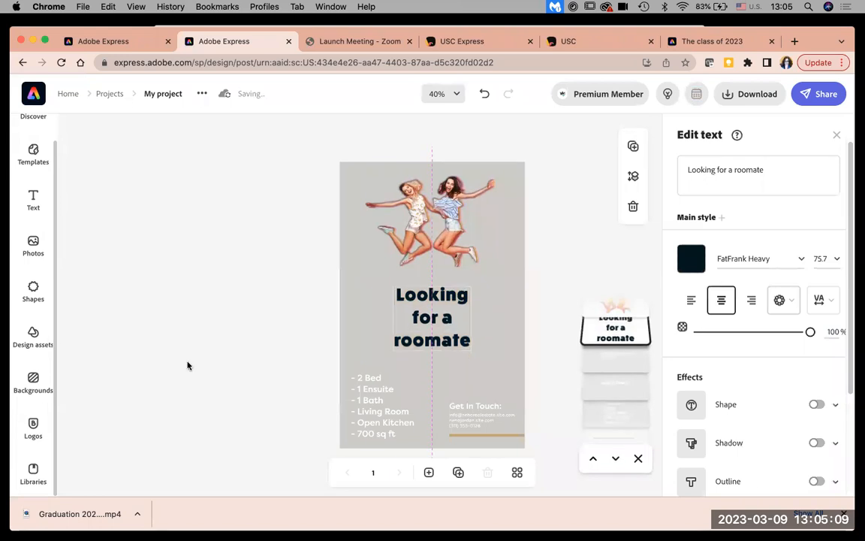
Add the rectangular speech-bubble shape to the lower part of the poster and fill it with light yellow #FFE184
{"action": "left_click", "coordinate": [33, 294]}
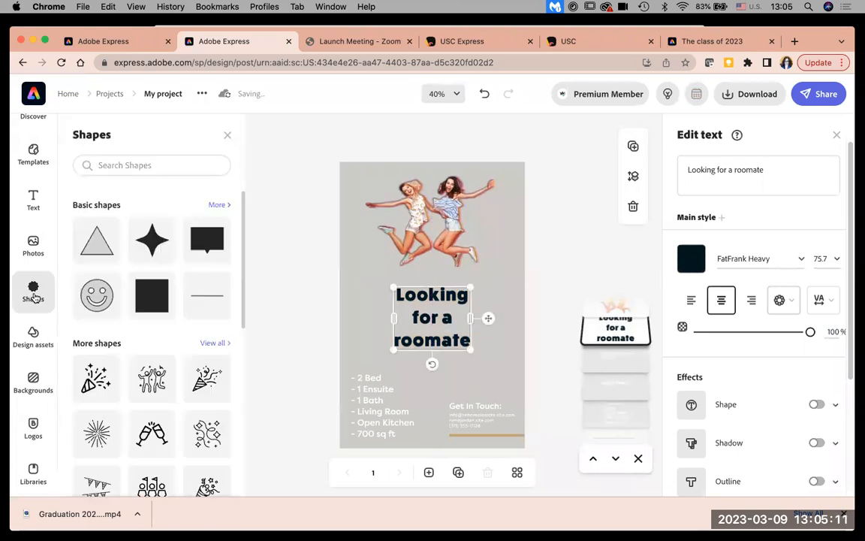
{"action": "scroll", "coordinate": [161, 267], "scroll_direction": "down", "scroll_amount": 1}
{"action": "scroll", "coordinate": [234, 252], "scroll_direction": "up", "scroll_amount": 1}
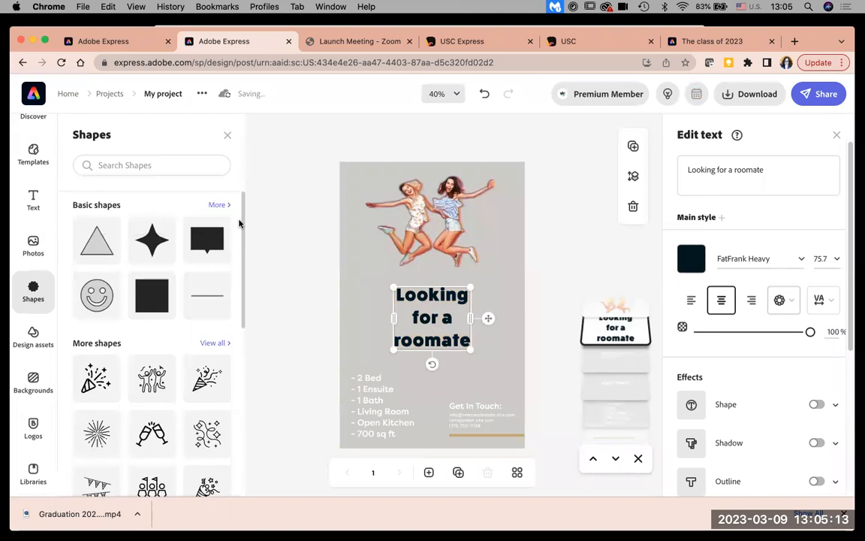
{"action": "left_click", "coordinate": [207, 240]}
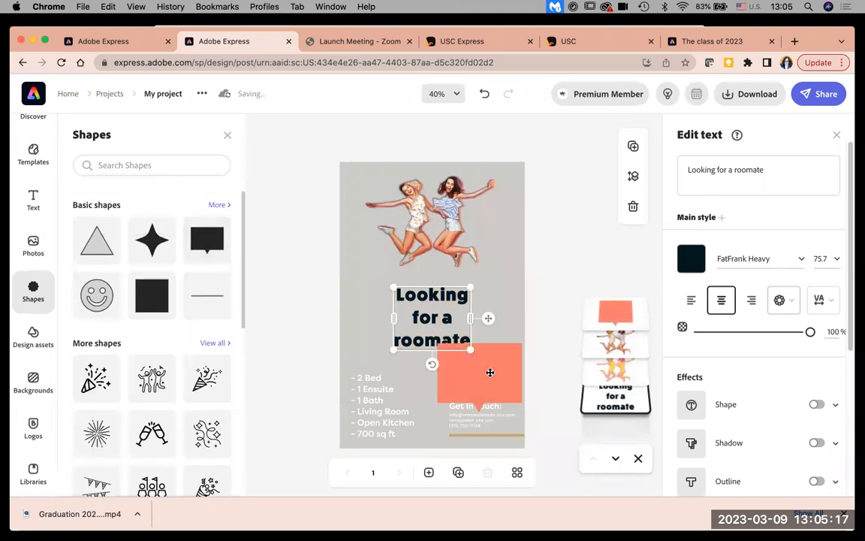
{"action": "left_click", "coordinate": [490, 372]}
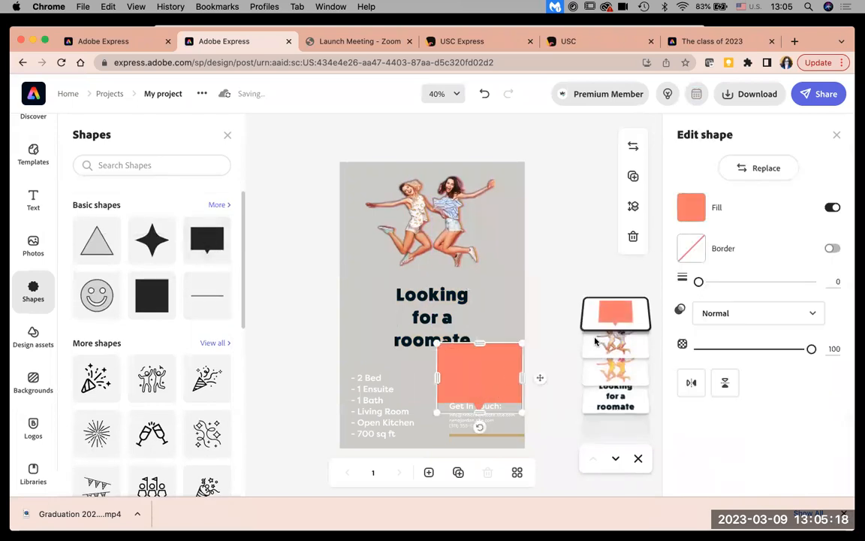
{"action": "left_click", "coordinate": [691, 209]}
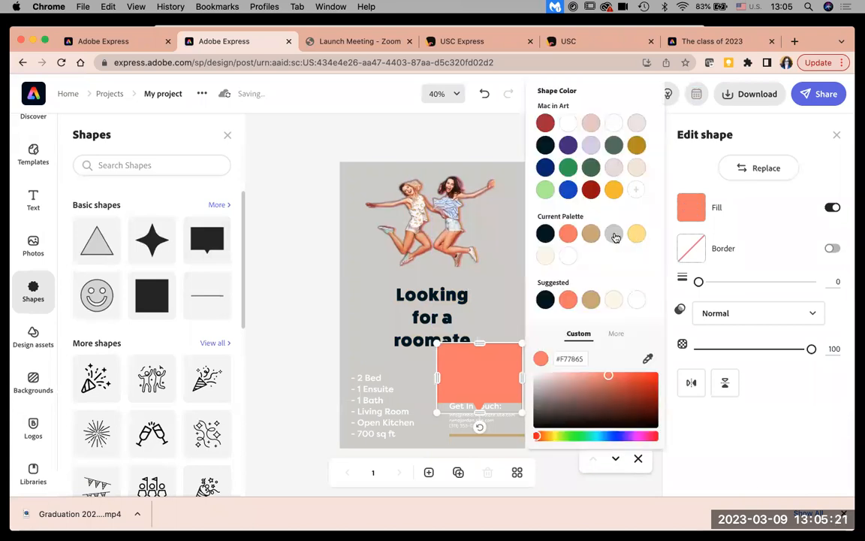
{"action": "left_click", "coordinate": [637, 236]}
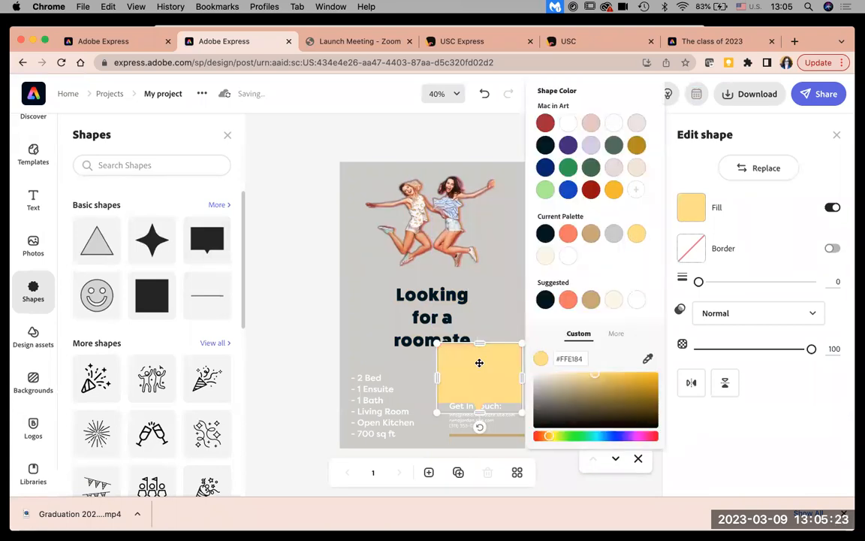
Enlarge the yellow speech bubble, position it under the jumping women, and bring the roommate heading in front of it
{"action": "left_click_drag", "start_coordinate": [474, 371], "coordinate": [509, 375]}
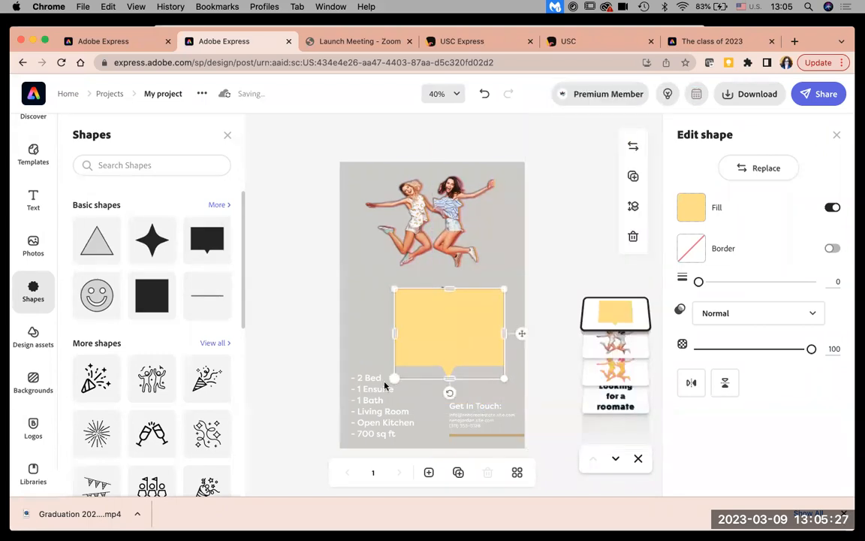
{"action": "left_click_drag", "start_coordinate": [395, 372], "coordinate": [367, 403]}
{"action": "left_click_drag", "start_coordinate": [397, 343], "coordinate": [398, 329]}
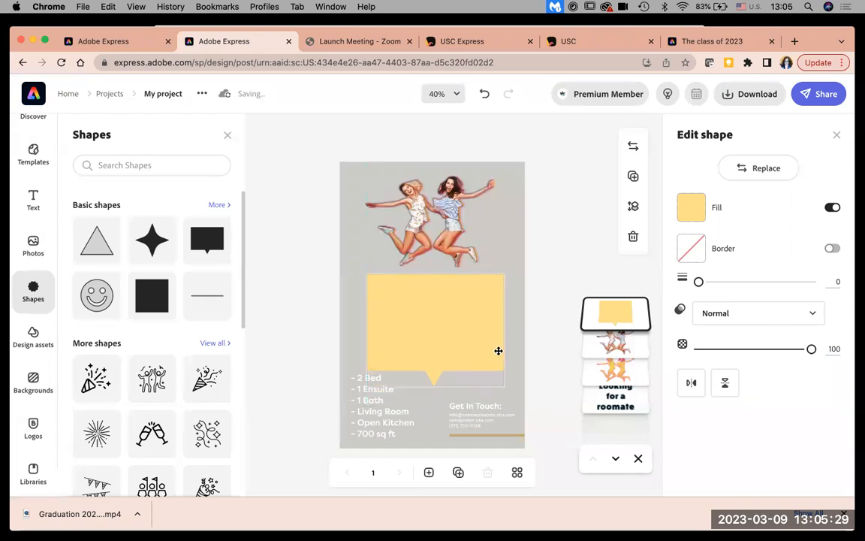
{"action": "left_click_drag", "start_coordinate": [616, 392], "coordinate": [618, 309]}
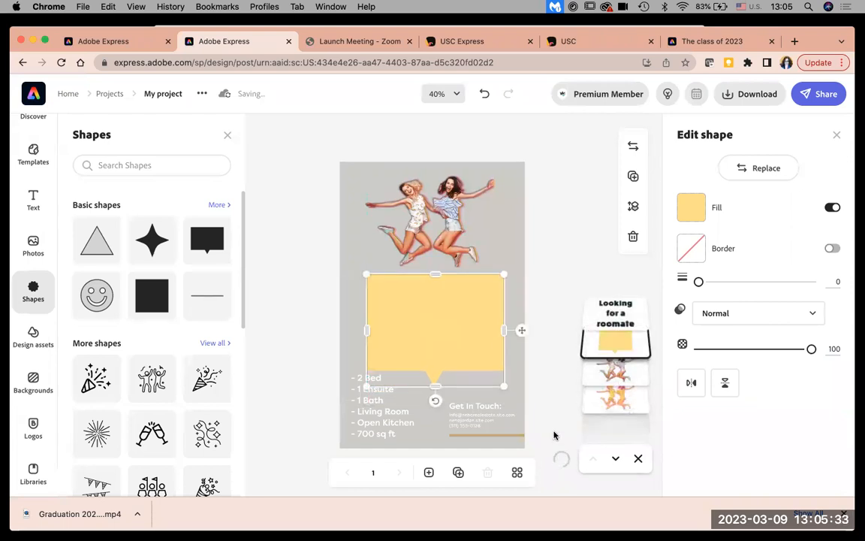
{"action": "left_click", "coordinate": [557, 384]}
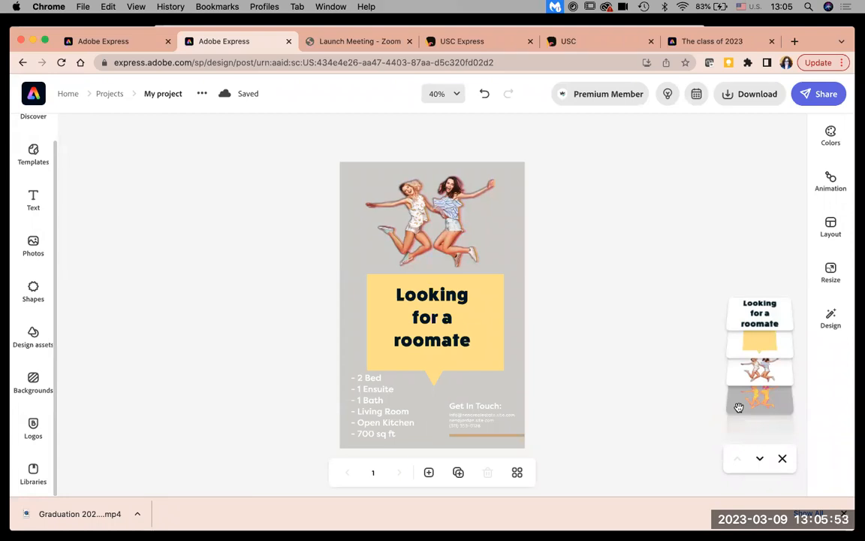
Shrink the apartment details list slightly, align it with the speech bubble's left edge, and colour its text dark navy
{"action": "left_click", "coordinate": [472, 428]}
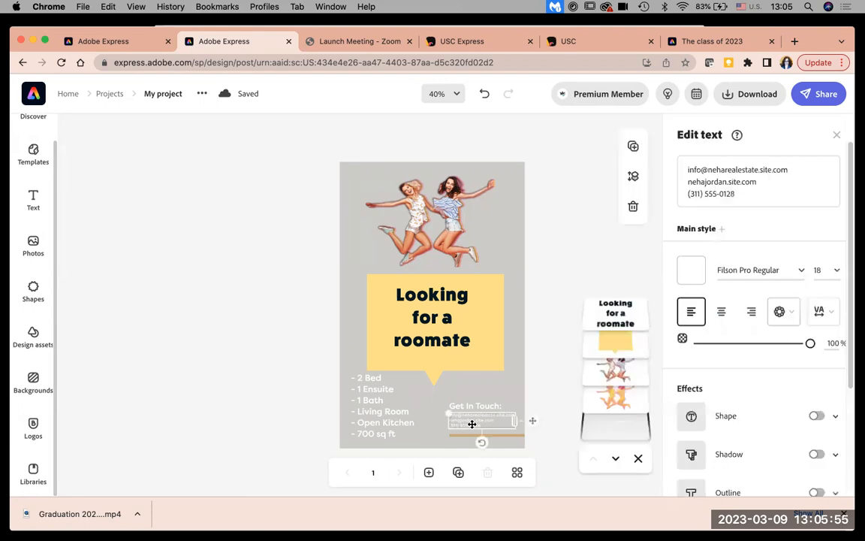
{"action": "left_click", "coordinate": [440, 398]}
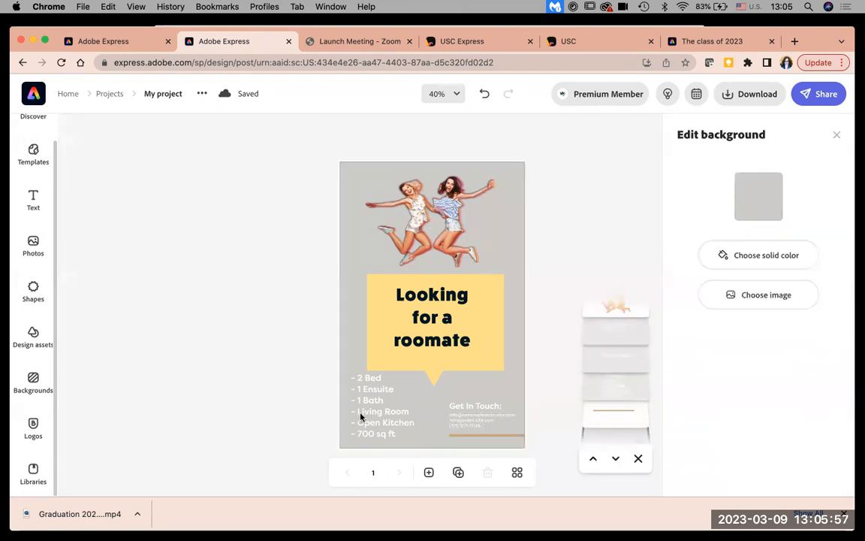
{"action": "left_click", "coordinate": [359, 413]}
{"action": "left_click_drag", "start_coordinate": [412, 440], "coordinate": [396, 418]}
{"action": "left_click", "coordinate": [689, 279]}
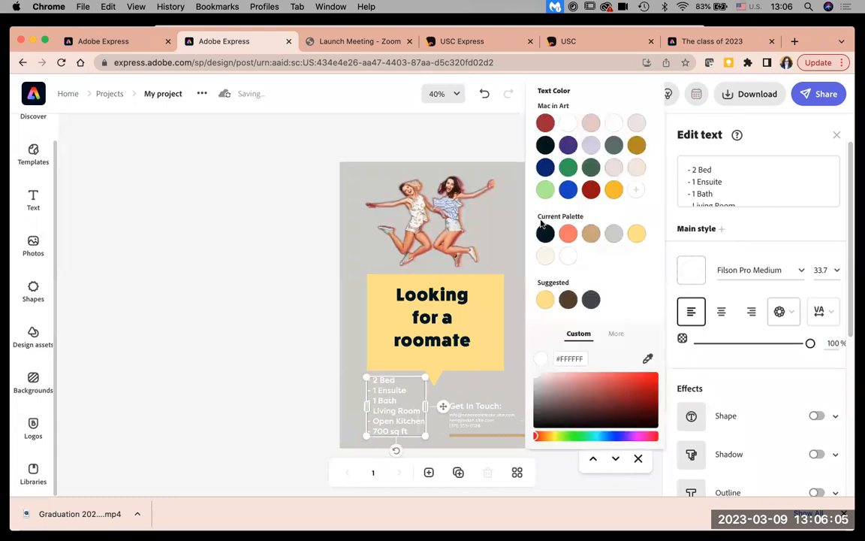
{"action": "left_click", "coordinate": [269, 334]}
{"action": "mouse_move", "coordinate": [397, 407]}
{"action": "left_mouse_down"}
{"action": "mouse_move", "coordinate": [432, 410]}
{"action": "mouse_move", "coordinate": [397, 408]}
{"action": "left_mouse_up"}
{"action": "left_click", "coordinate": [349, 188]}
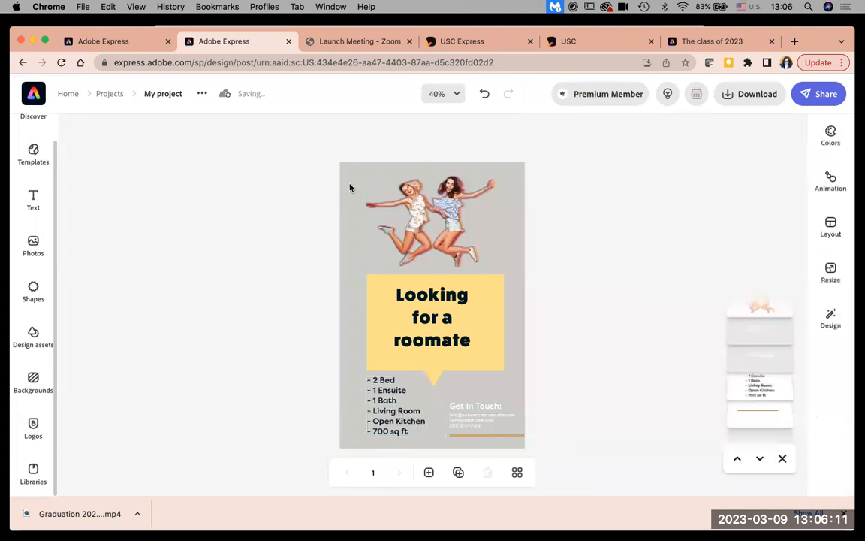
Recolour the poster background, trying red #A02932 and pink #E5C6BD before settling on khaki #CEBF80
{"action": "left_click", "coordinate": [350, 188]}
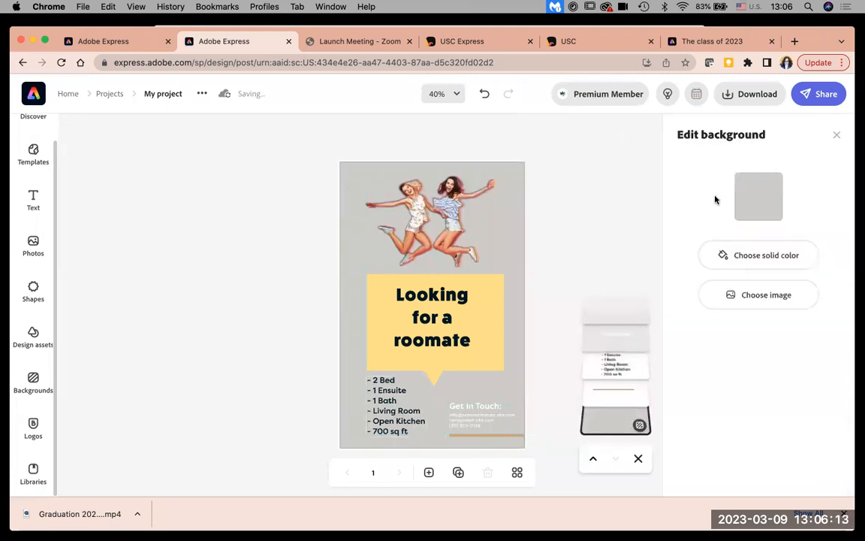
{"action": "left_click", "coordinate": [758, 196]}
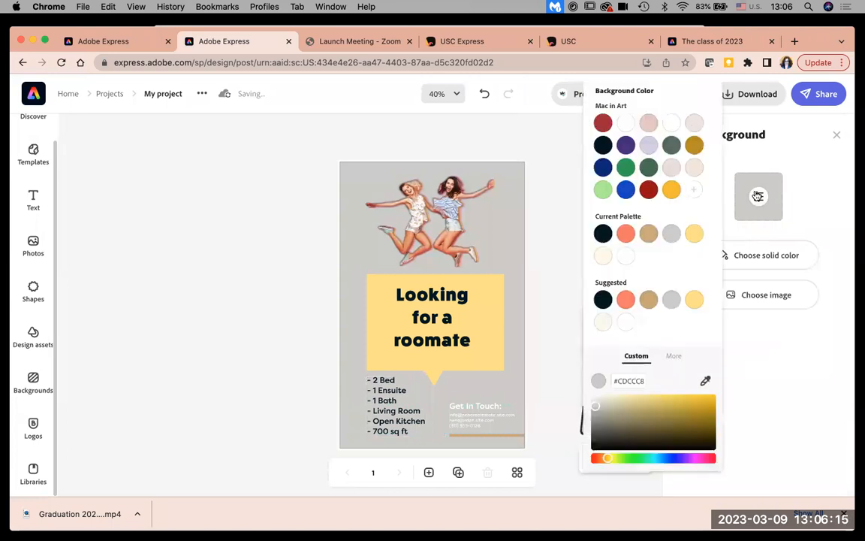
{"action": "left_click", "coordinate": [603, 125]}
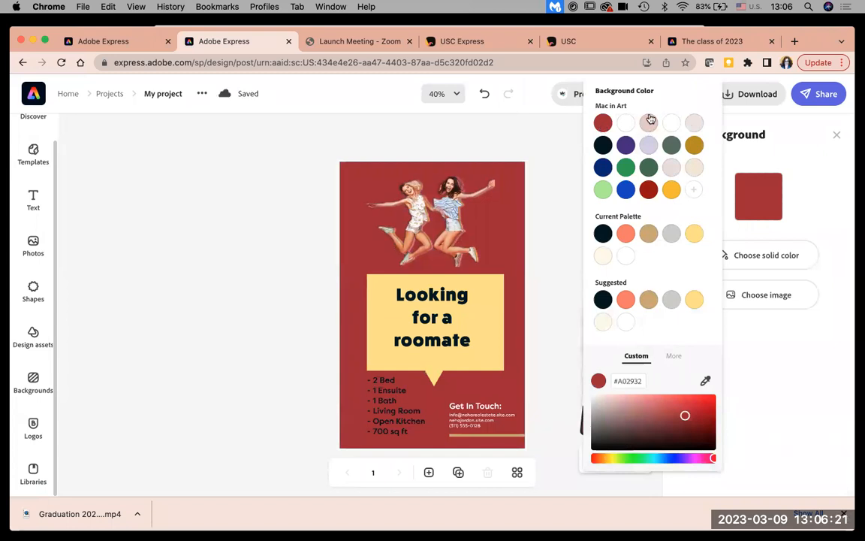
{"action": "left_click", "coordinate": [649, 122]}
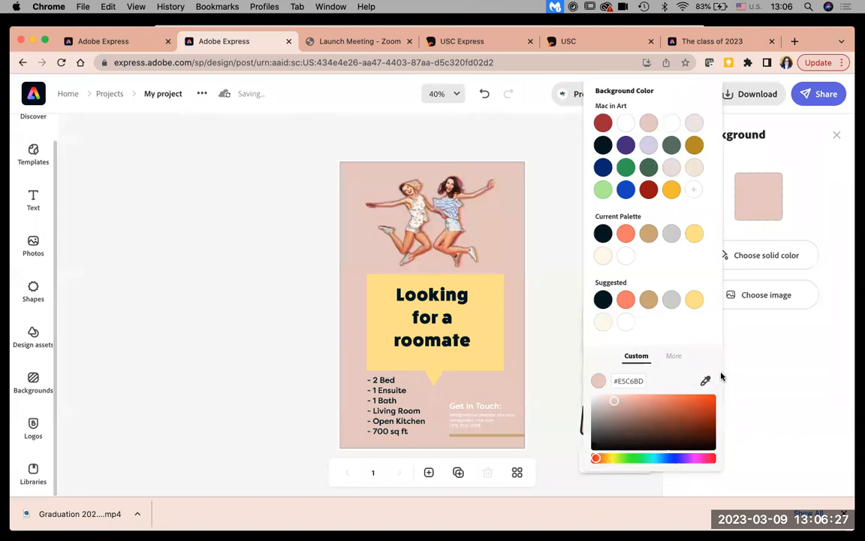
{"action": "left_click", "coordinate": [634, 405]}
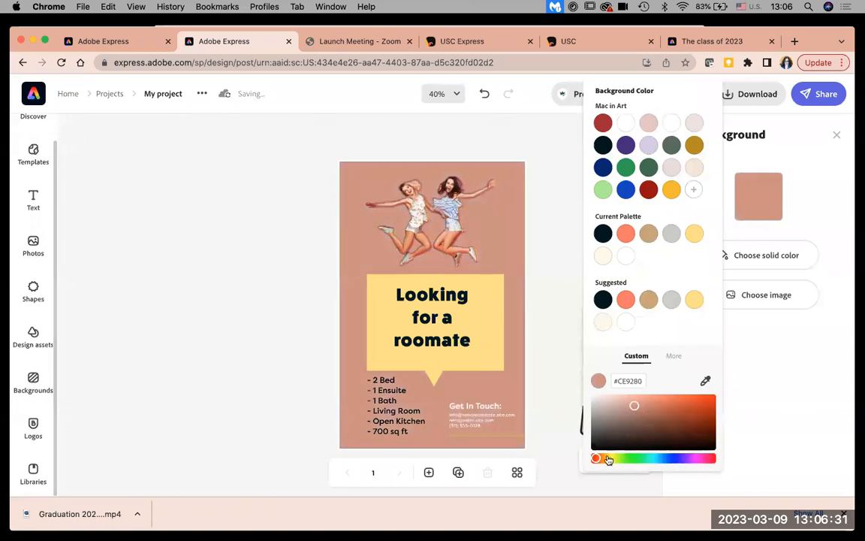
{"action": "left_click_drag", "start_coordinate": [608, 460], "coordinate": [610, 461]}
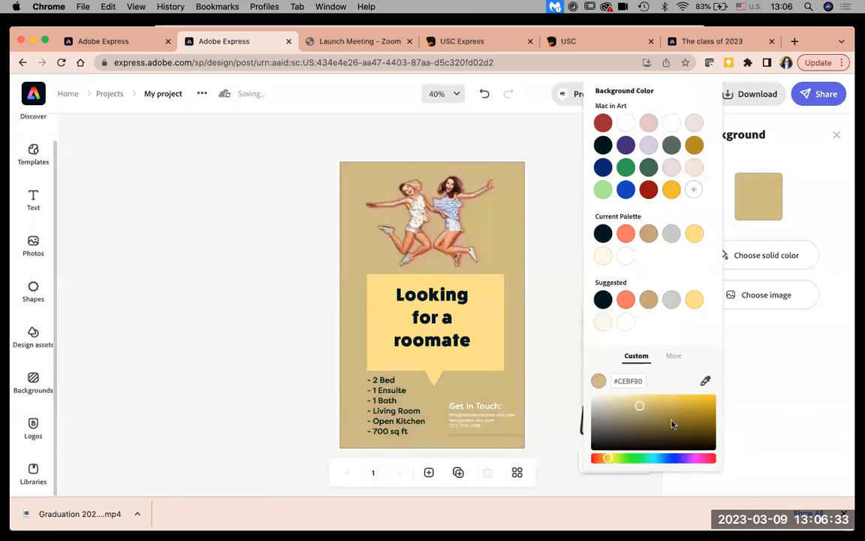
{"action": "left_click", "coordinate": [248, 346]}
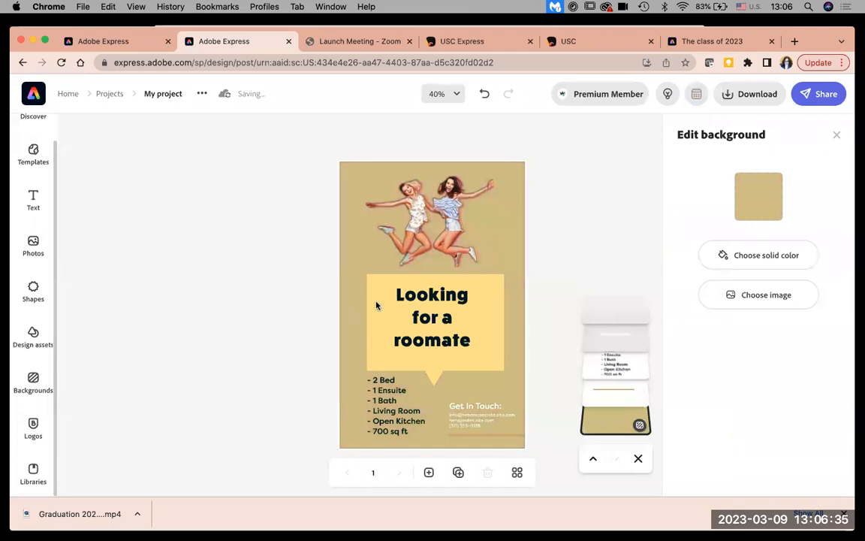
Set the speech bubble's blend mode to Multiply
{"action": "left_click", "coordinate": [377, 305]}
{"action": "left_click", "coordinate": [778, 315]}
{"action": "left_click", "coordinate": [756, 365]}
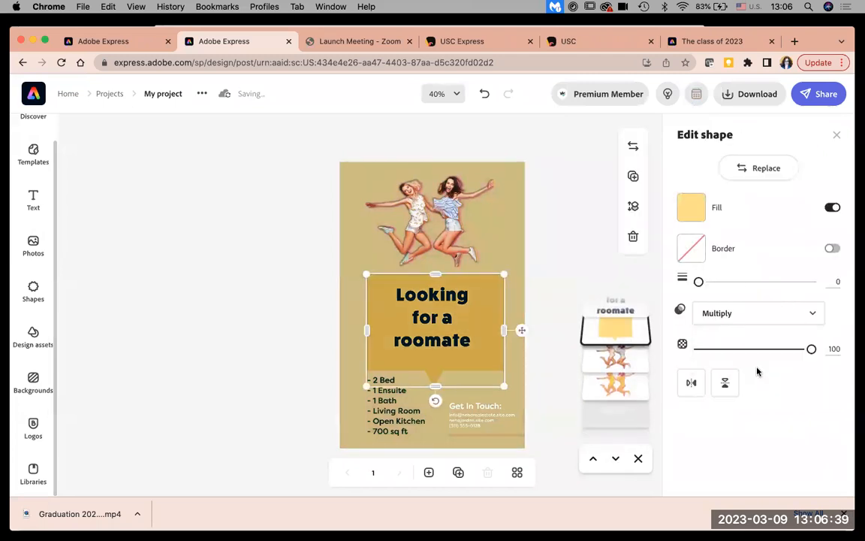
{"action": "left_click", "coordinate": [562, 245]}
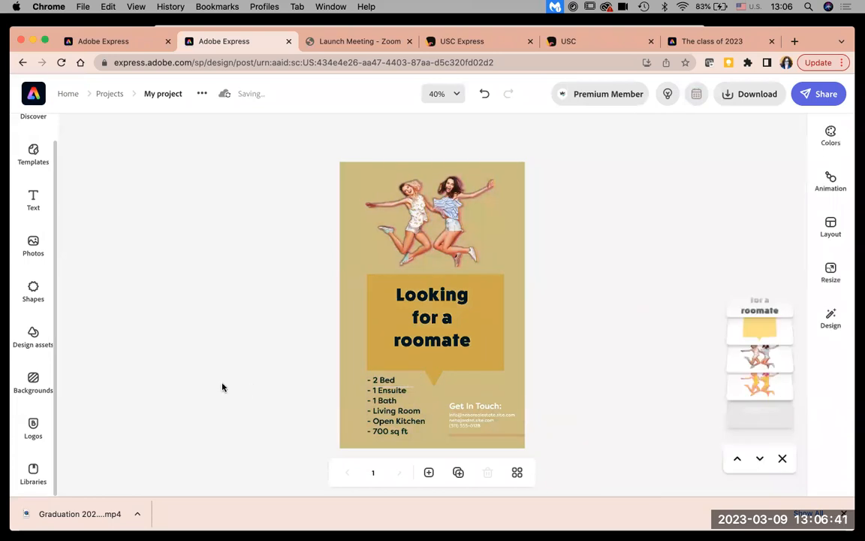
{"action": "left_click", "coordinate": [505, 212]}
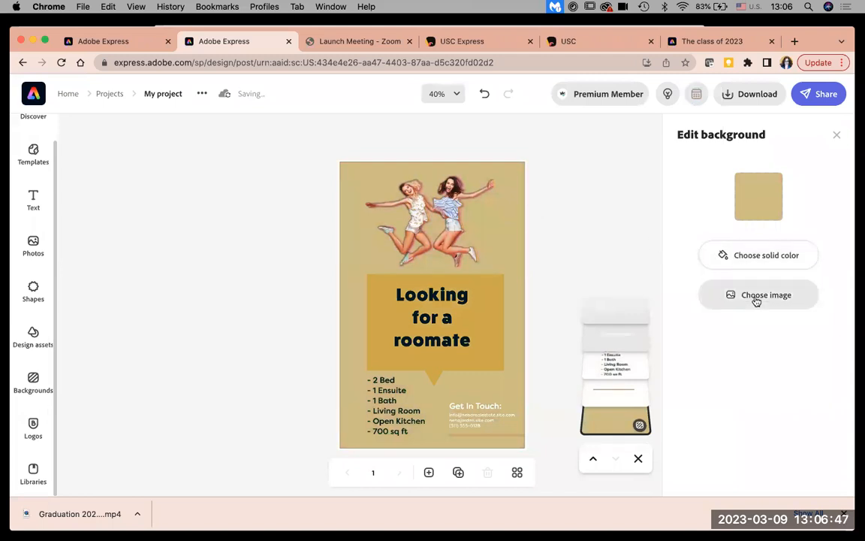
{"action": "left_click", "coordinate": [751, 257]}
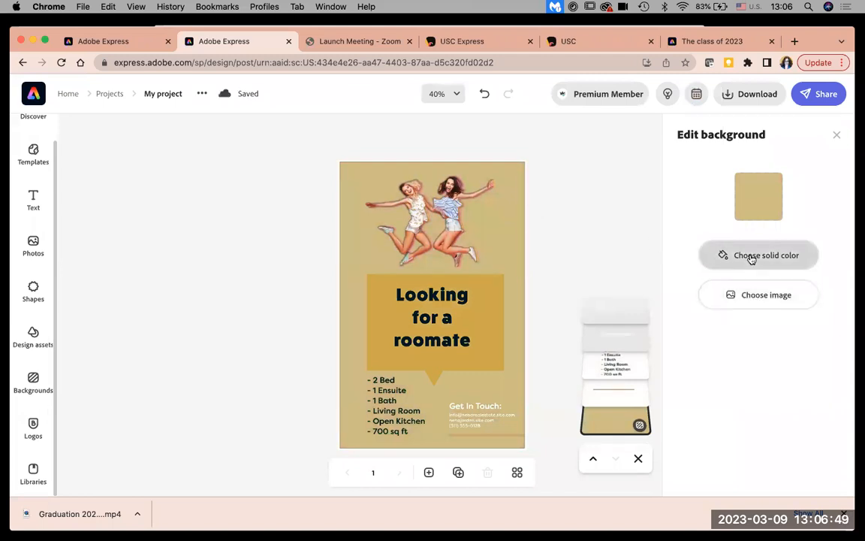
{"action": "left_click", "coordinate": [838, 141]}
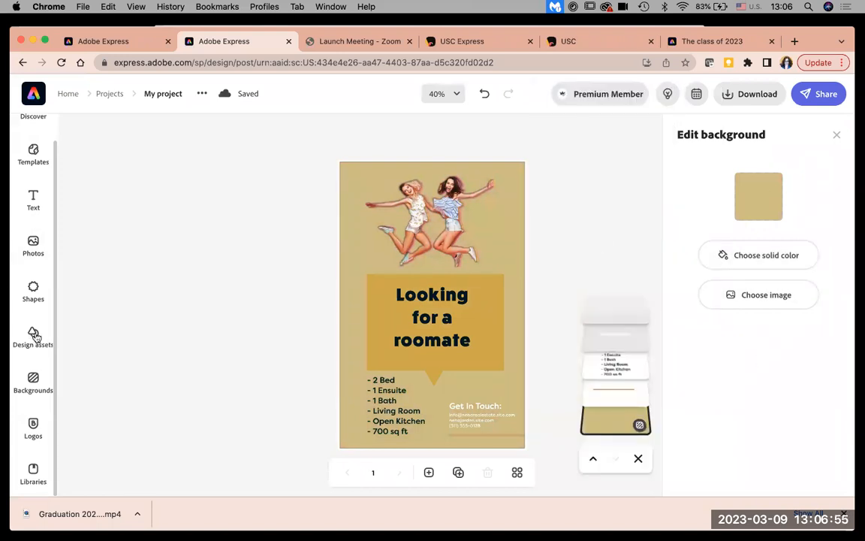
Search the shapes for "apartment to share" and place the house icon with the share symbol beside the women, near the poster's right edge
{"action": "left_click", "coordinate": [30, 293]}
{"action": "left_click", "coordinate": [152, 171]}
{"action": "type", "text": "apartment to share"}
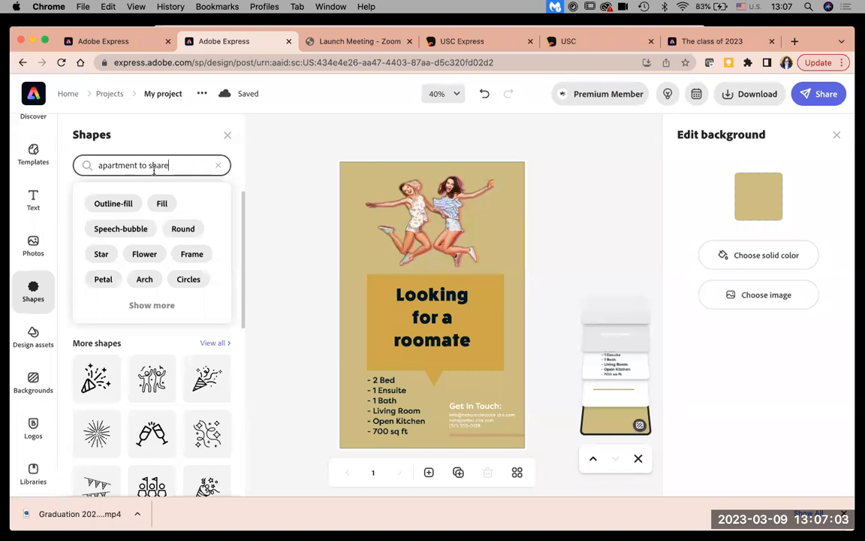
{"action": "key", "text": "Return"}
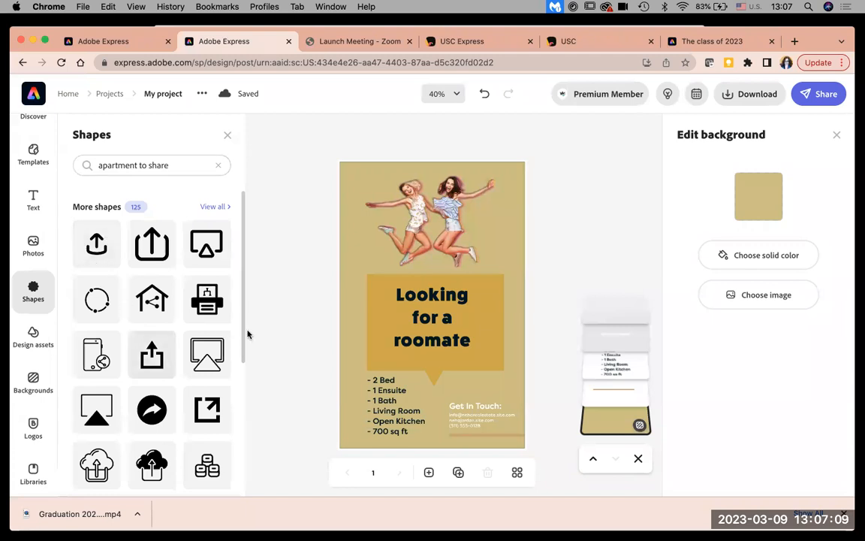
{"action": "scroll", "coordinate": [226, 376], "scroll_direction": "down", "scroll_amount": 5}
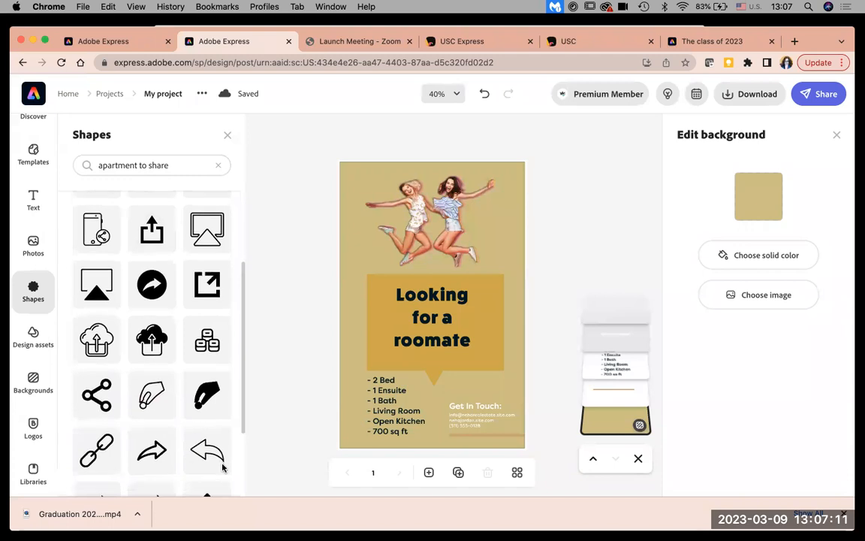
{"action": "scroll", "coordinate": [219, 340], "scroll_direction": "up", "scroll_amount": 5}
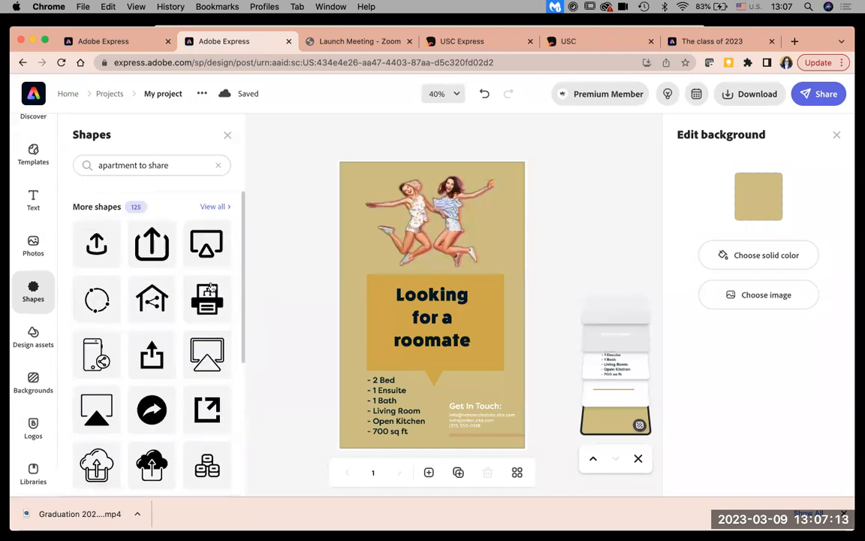
{"action": "left_click_drag", "start_coordinate": [142, 285], "coordinate": [380, 282]}
{"action": "left_click_drag", "start_coordinate": [476, 248], "coordinate": [486, 220]}
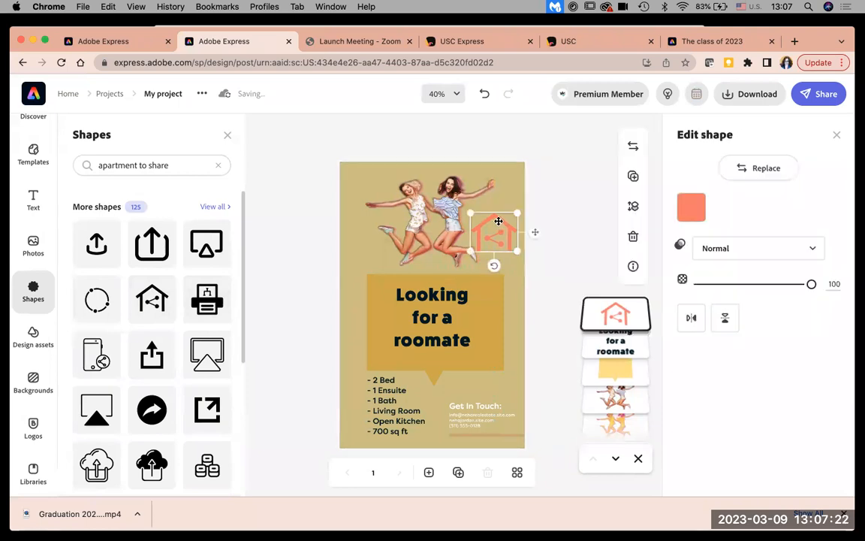
Recolour the house icon golden brown and move it slightly higher beside the jumping women
{"action": "left_click", "coordinate": [693, 206]}
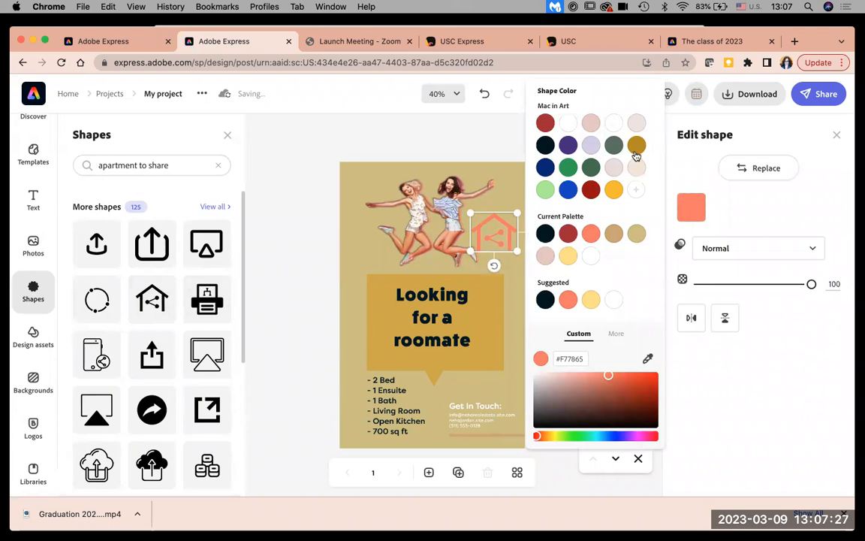
{"action": "left_click", "coordinate": [636, 146]}
{"action": "left_click", "coordinate": [467, 175]}
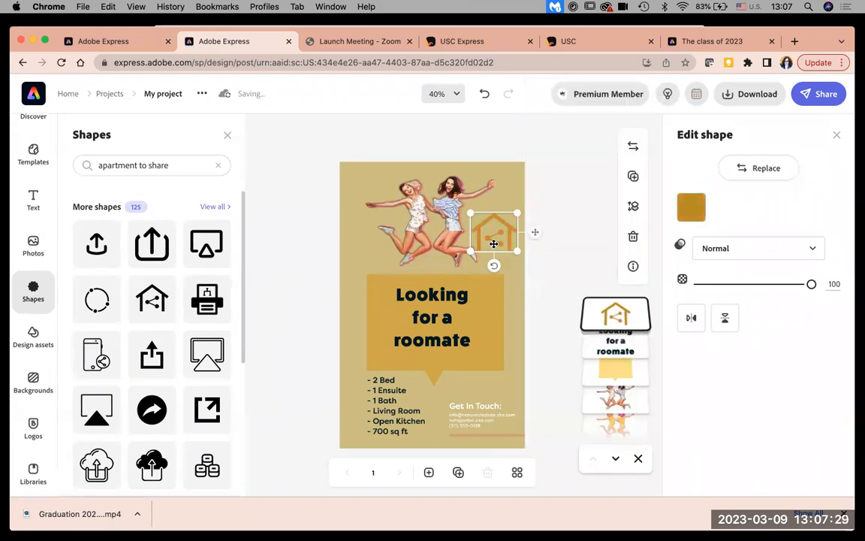
{"action": "left_click_drag", "start_coordinate": [493, 244], "coordinate": [495, 237]}
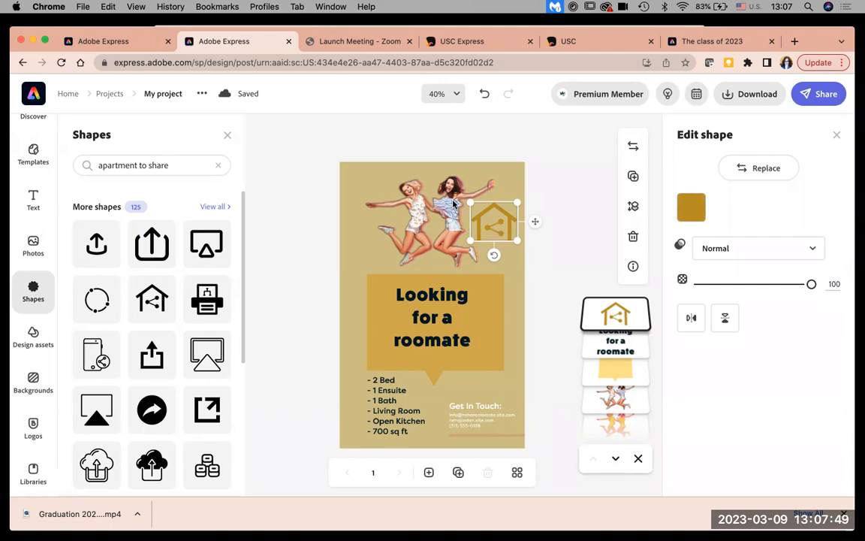
Duplicate the house icon and place the copy level with the original on the other side of the women, at the poster's left edge
{"action": "left_click_drag", "start_coordinate": [498, 231], "coordinate": [368, 233], "text": "alt"}
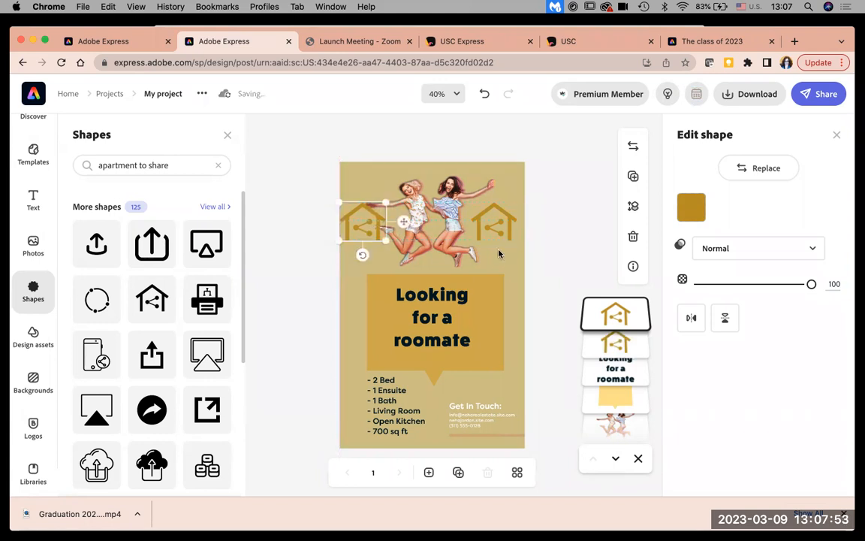
{"action": "left_click", "coordinate": [566, 234]}
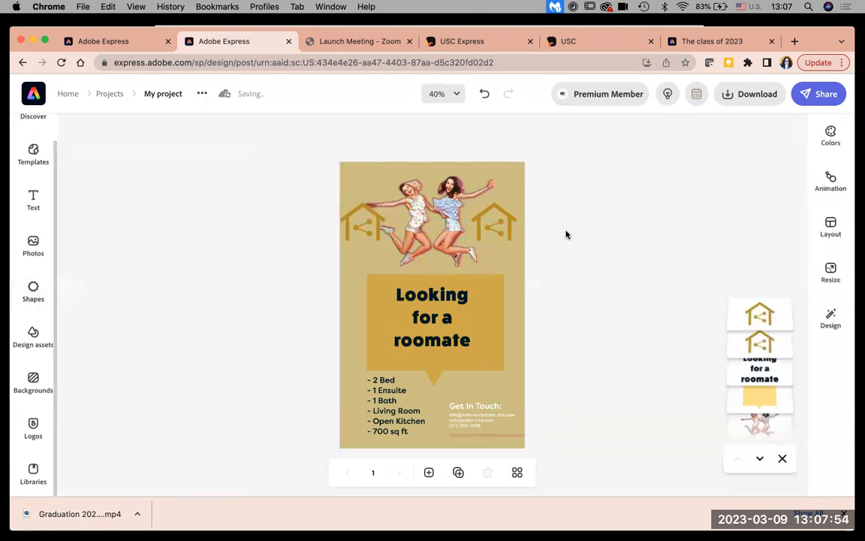
{"action": "left_click", "coordinate": [469, 413]}
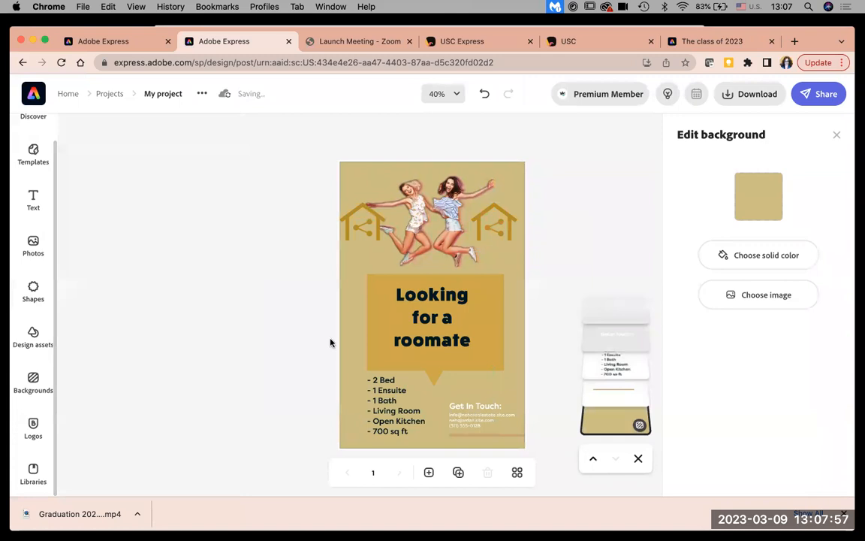
{"action": "left_click", "coordinate": [243, 336]}
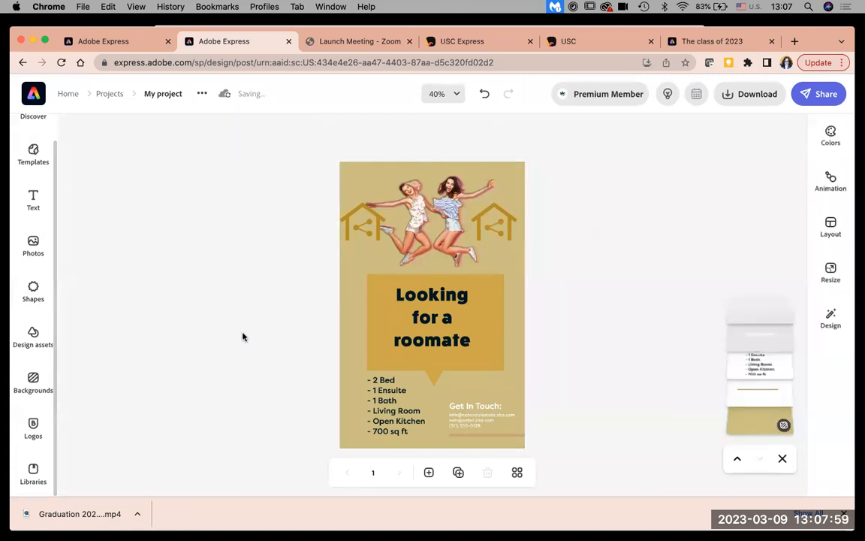
Save the poster as a template named "apartment to share" in the EXPRESS EVENT_USC library
{"action": "left_click", "coordinate": [825, 95]}
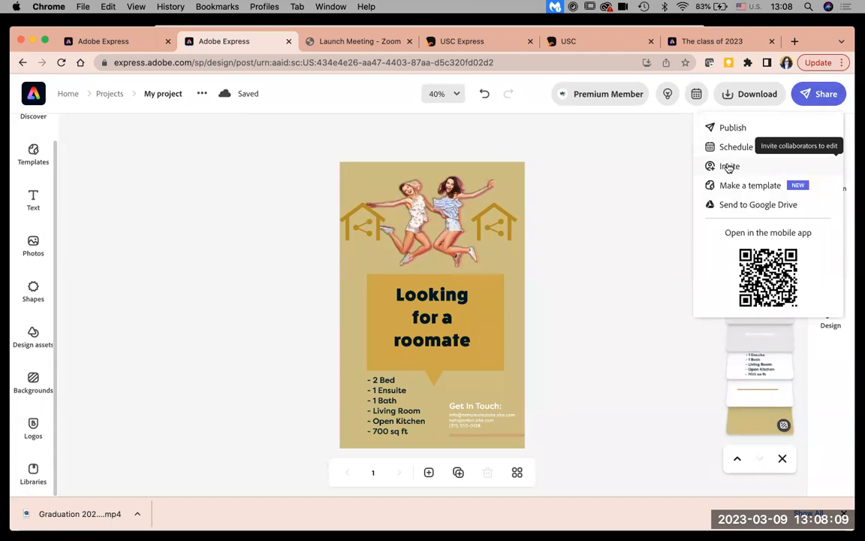
{"action": "left_click", "coordinate": [744, 186]}
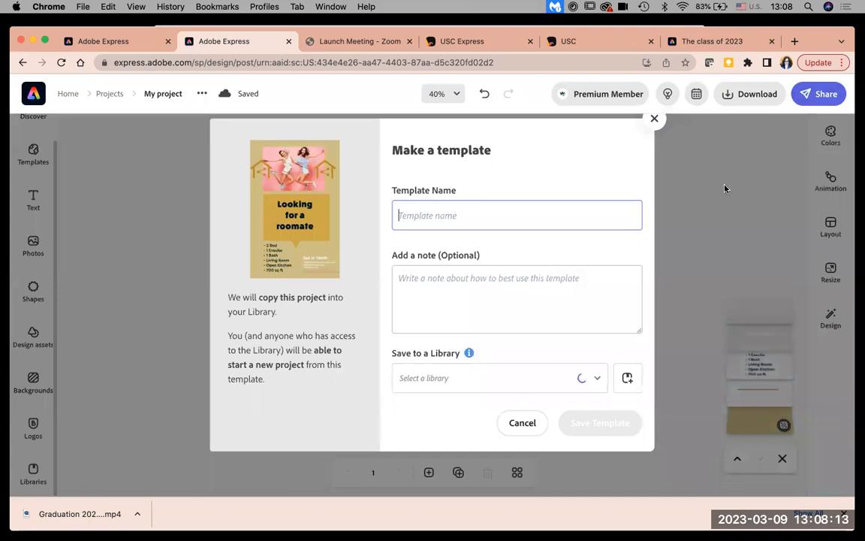
{"action": "type", "text": "apa"}
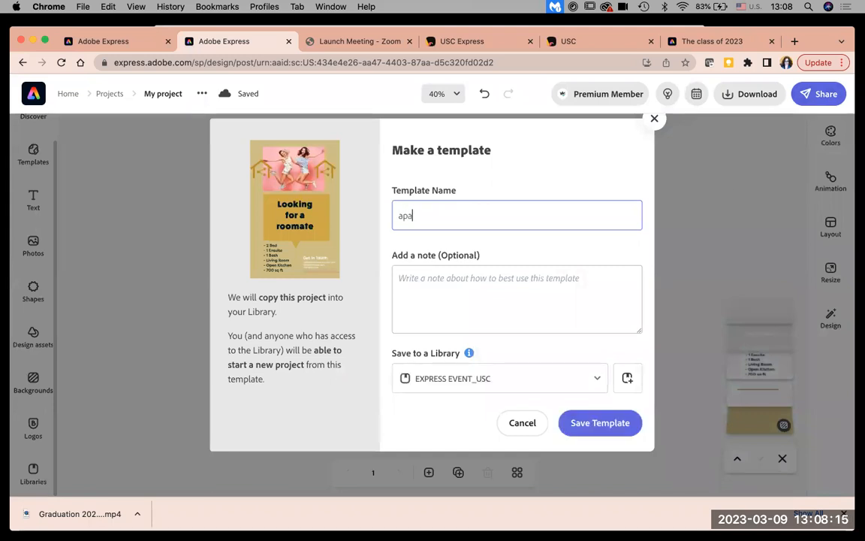
{"action": "type", "text": "rtment to share"}
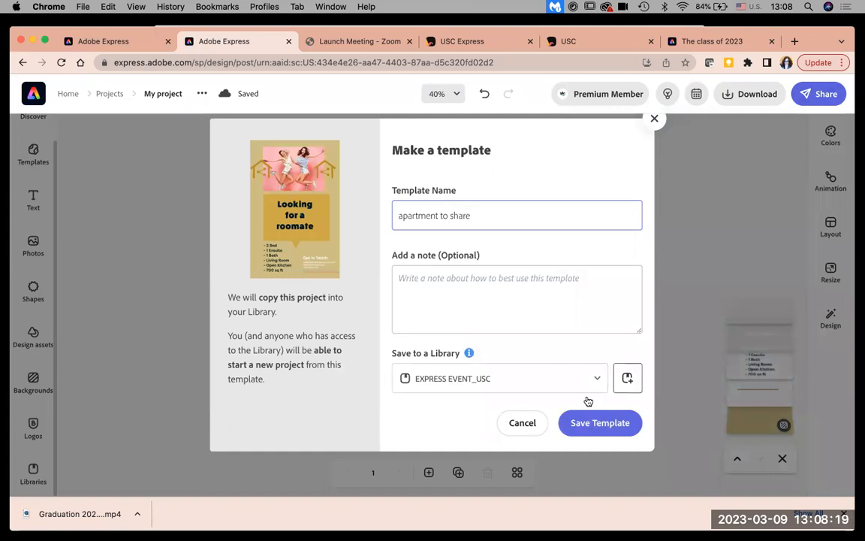
{"action": "left_click", "coordinate": [618, 424]}
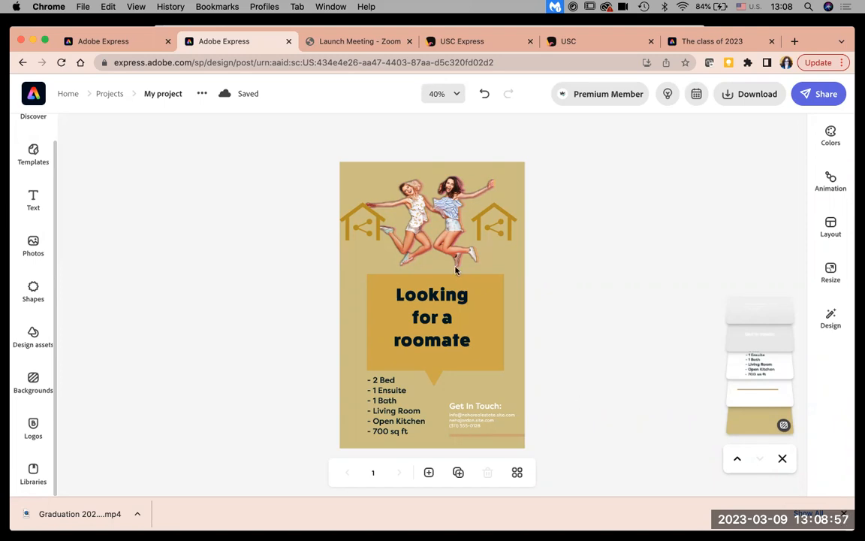
Edit the cutout of the jumping women and erase part of the dark-haired woman's outstretched arm with brush size 20
{"action": "left_click", "coordinate": [441, 228]}
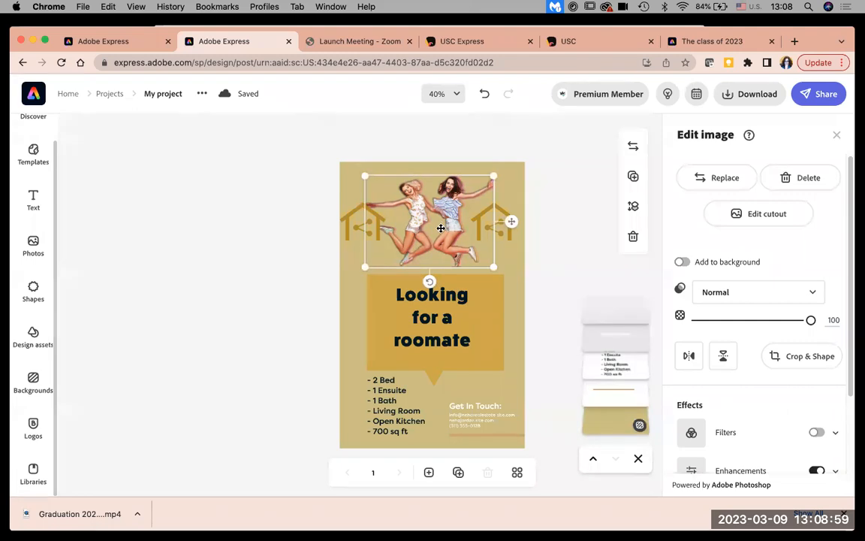
{"action": "key", "text": "super+equal"}
{"action": "key", "text": "super+equal"}
{"action": "key", "text": "super+equal"}
{"action": "key", "text": "super+equal"}
{"action": "key", "text": "super+equal"}
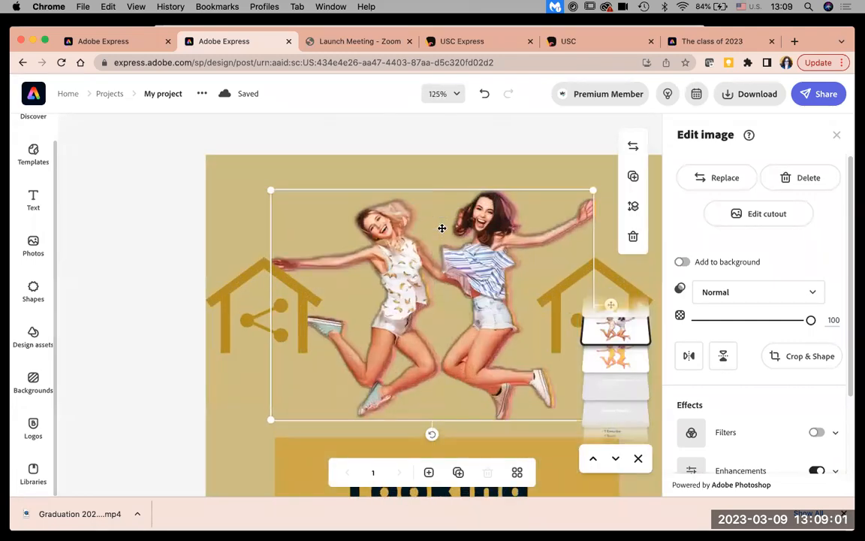
{"action": "left_click", "coordinate": [748, 216]}
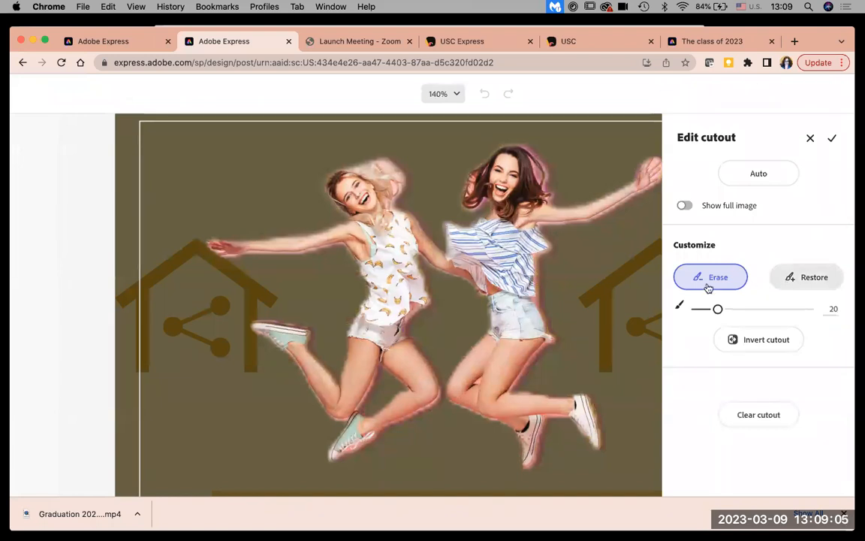
{"action": "mouse_move", "coordinate": [622, 179]}
{"action": "left_mouse_down"}
{"action": "mouse_move", "coordinate": [624, 230]}
{"action": "mouse_move", "coordinate": [625, 209]}
{"action": "mouse_move", "coordinate": [588, 232]}
{"action": "left_mouse_up"}
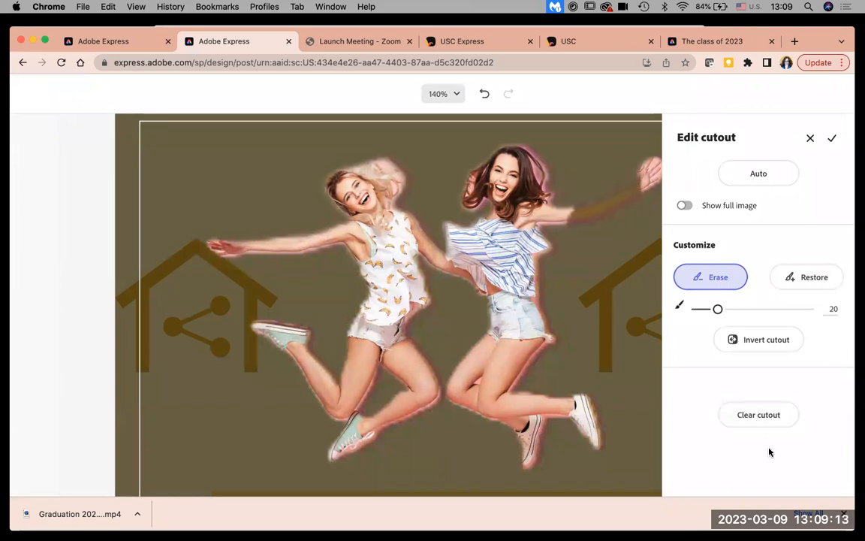
Restore the erased part of the dark-haired woman's arm and apply the cutout edit
{"action": "left_click", "coordinate": [807, 282]}
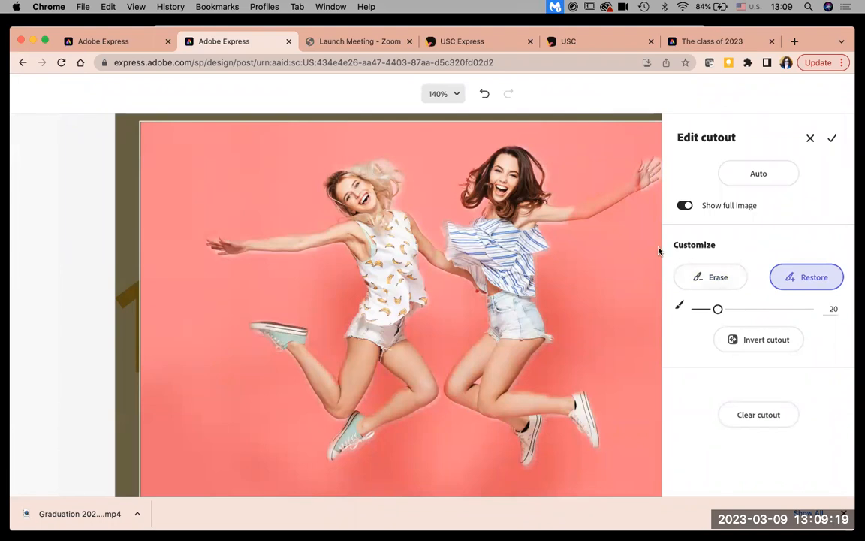
{"action": "mouse_move", "coordinate": [582, 204]}
{"action": "left_mouse_down"}
{"action": "mouse_move", "coordinate": [587, 217]}
{"action": "mouse_move", "coordinate": [641, 173]}
{"action": "left_mouse_up"}
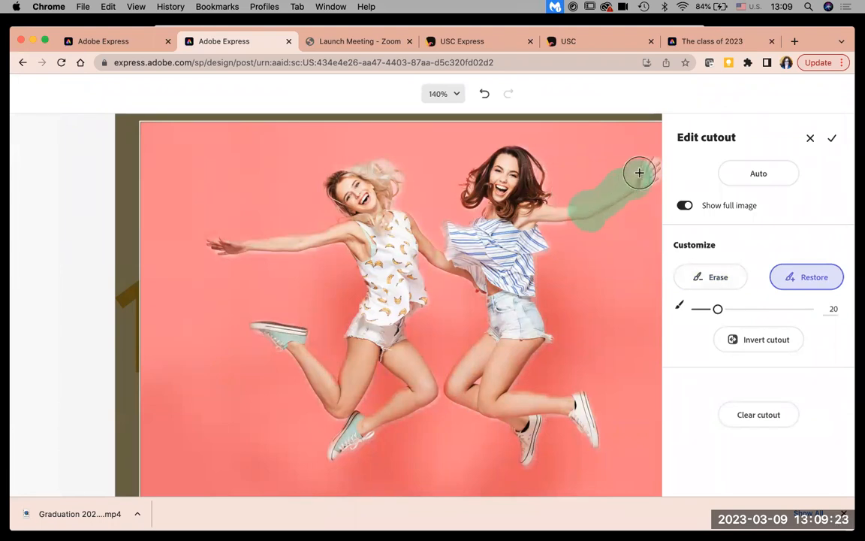
{"action": "left_click", "coordinate": [832, 137]}
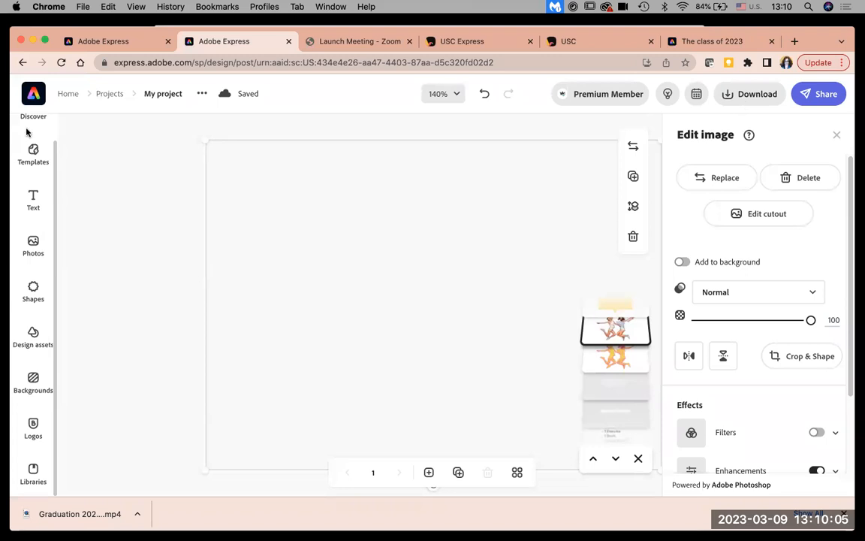
Open the recent Adobe Express workshop web page project from the home page and review it down to the RSVP section
{"action": "left_click", "coordinate": [33, 93]}
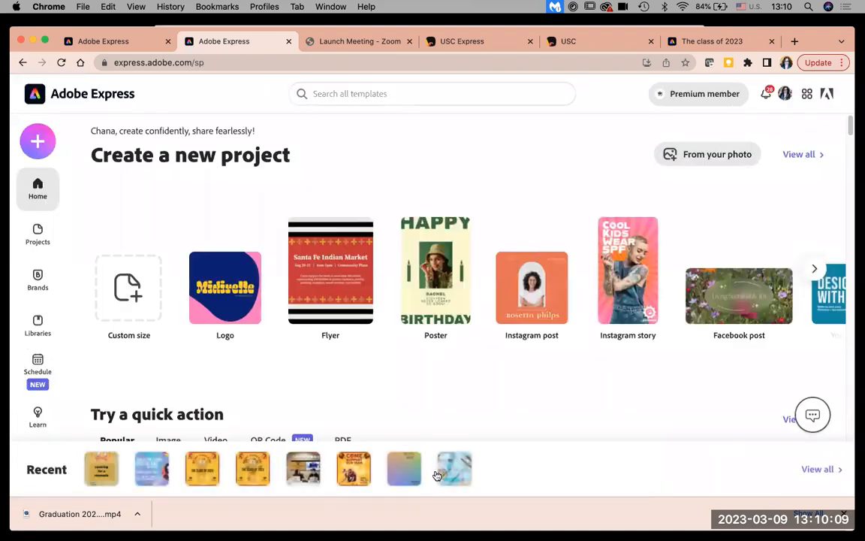
{"action": "left_click", "coordinate": [301, 469]}
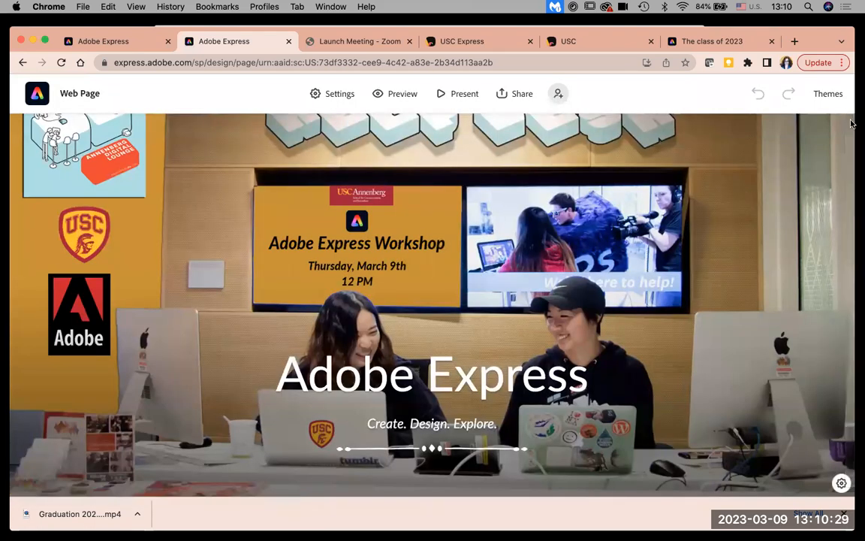
{"action": "scroll", "coordinate": [849, 121], "scroll_direction": "down", "scroll_amount": 5}
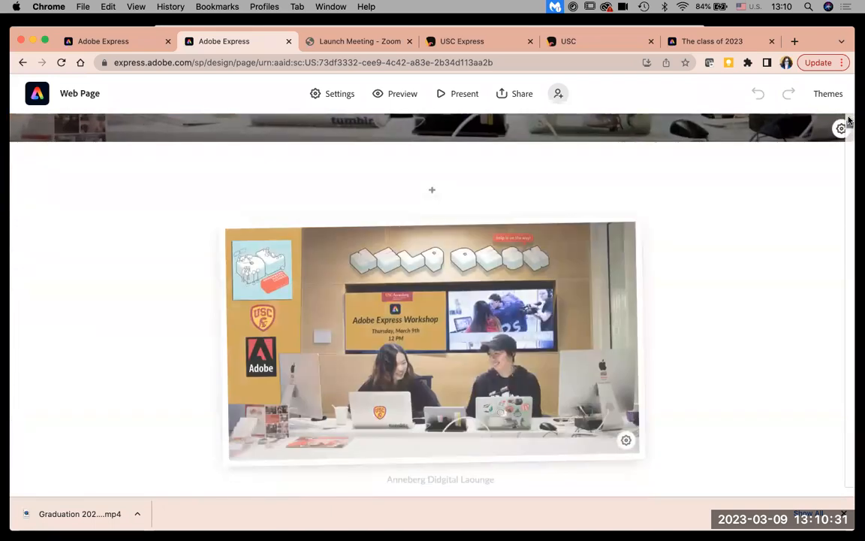
{"action": "scroll", "coordinate": [850, 120], "scroll_direction": "up", "scroll_amount": 5}
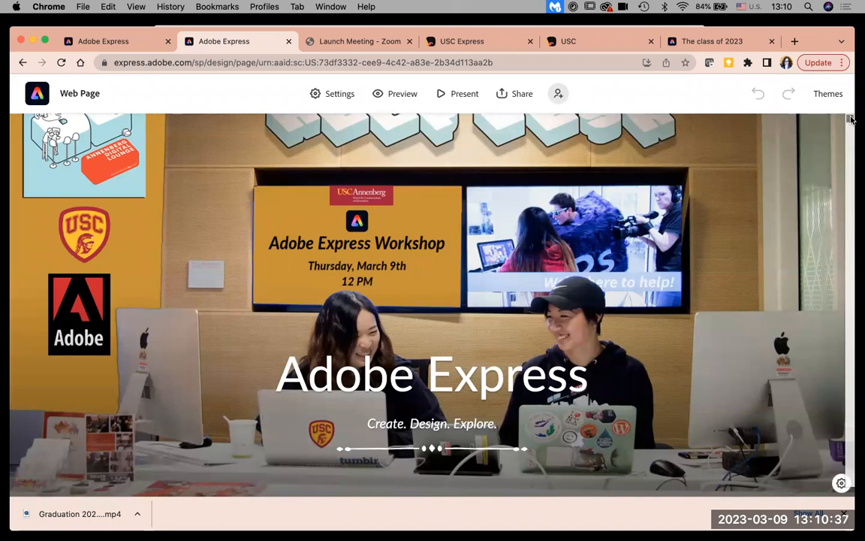
{"action": "left_click_drag", "start_coordinate": [851, 118], "coordinate": [850, 134]}
{"action": "scroll", "coordinate": [850, 137], "scroll_direction": "down", "scroll_amount": 5}
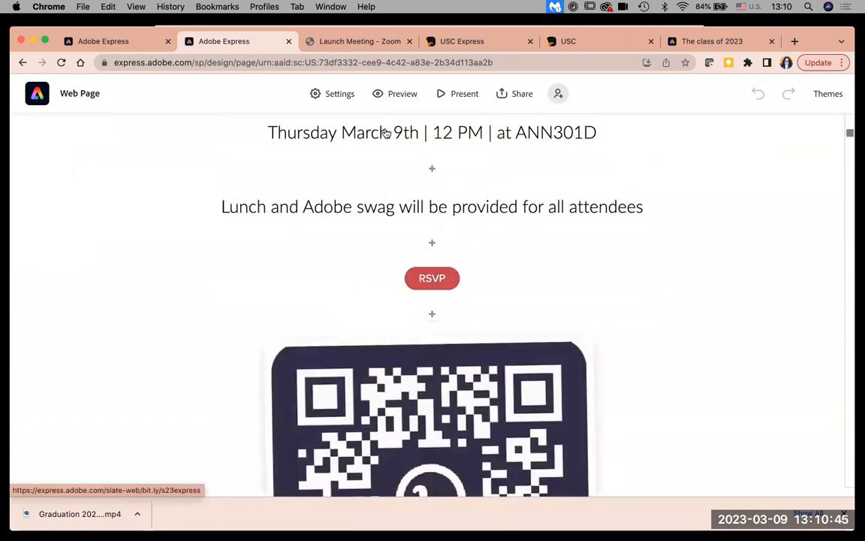
Open the Creative Cloud library and templates link on the published presentation page and browse the EXPRESS EVENT_USC library through its templates
{"action": "left_click", "coordinate": [124, 48]}
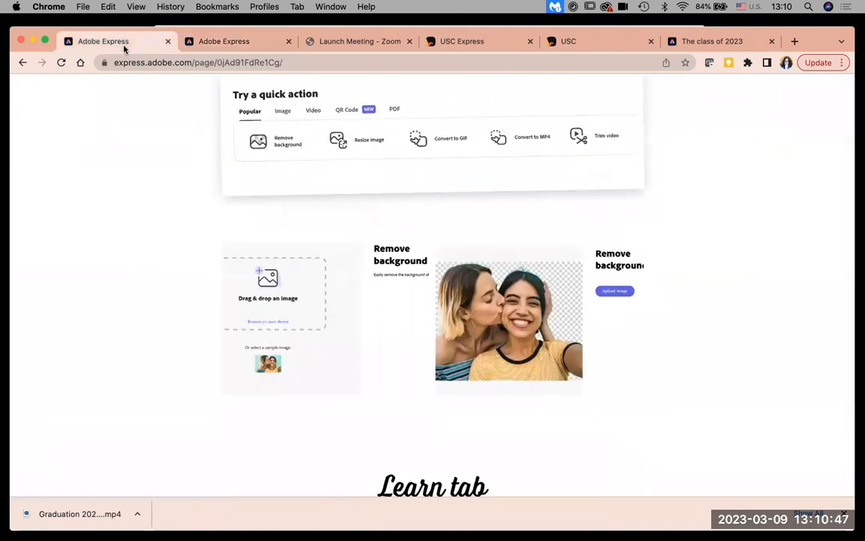
{"action": "left_click_drag", "start_coordinate": [849, 224], "coordinate": [842, 112]}
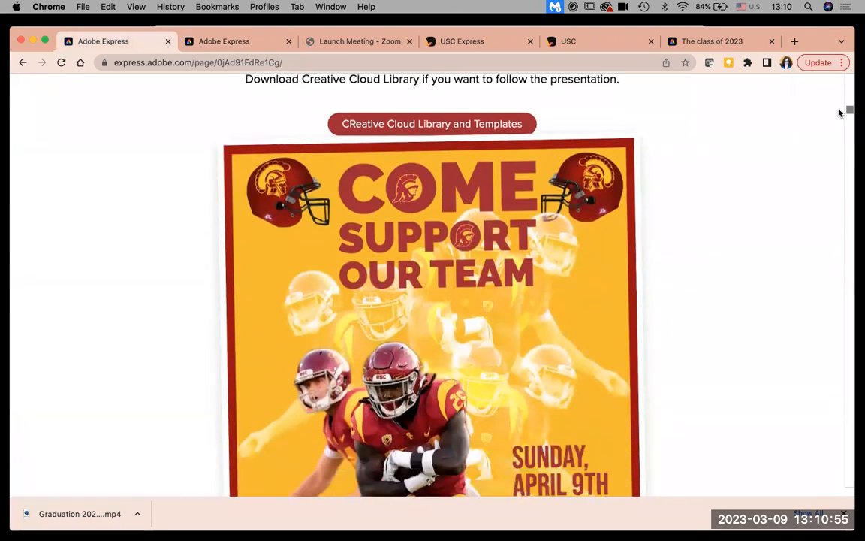
{"action": "left_click", "coordinate": [460, 124]}
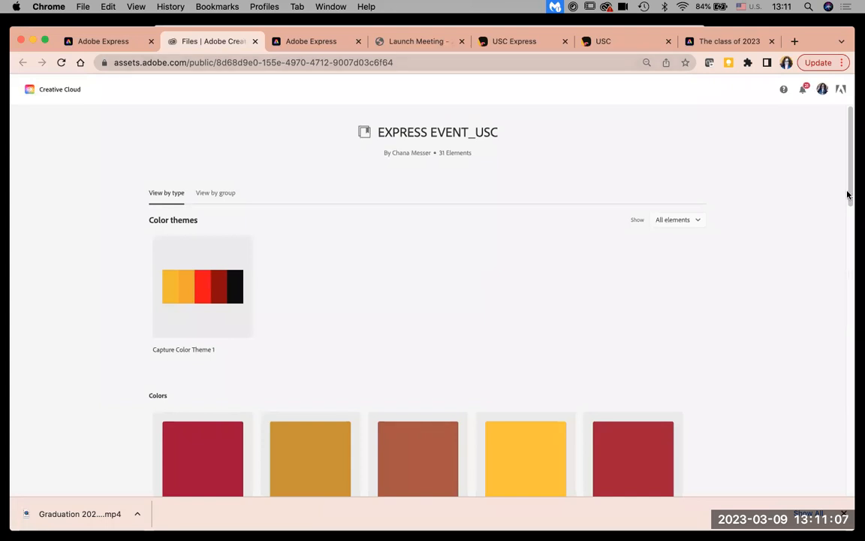
{"action": "left_click_drag", "start_coordinate": [848, 194], "coordinate": [830, 386]}
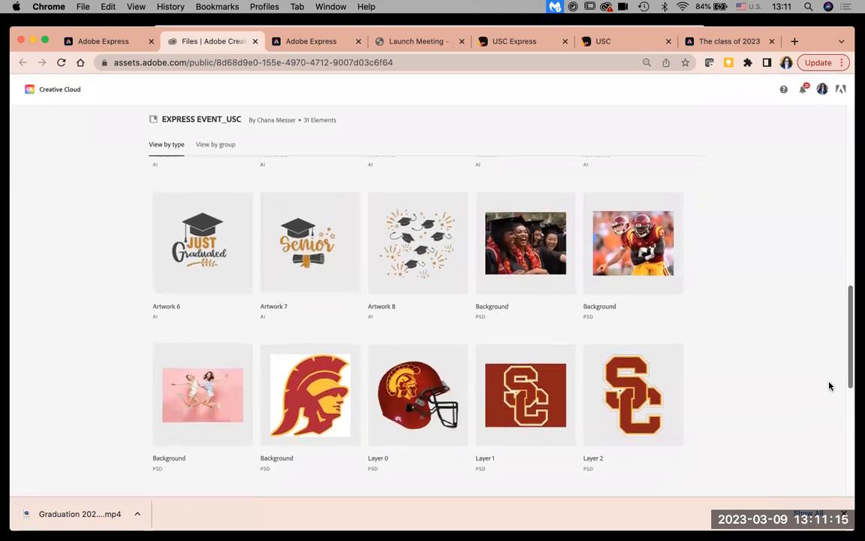
{"action": "left_click_drag", "start_coordinate": [830, 386], "coordinate": [834, 494]}
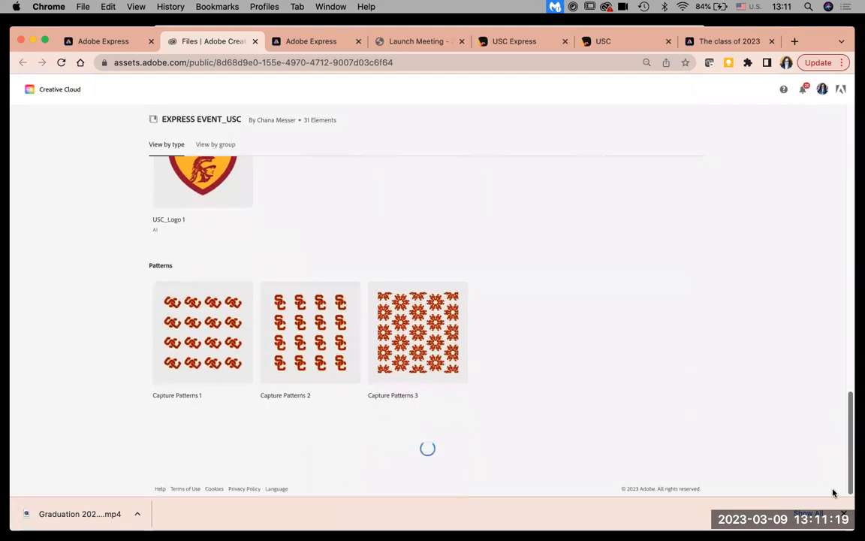
{"action": "left_click_drag", "start_coordinate": [836, 502], "coordinate": [839, 537]}
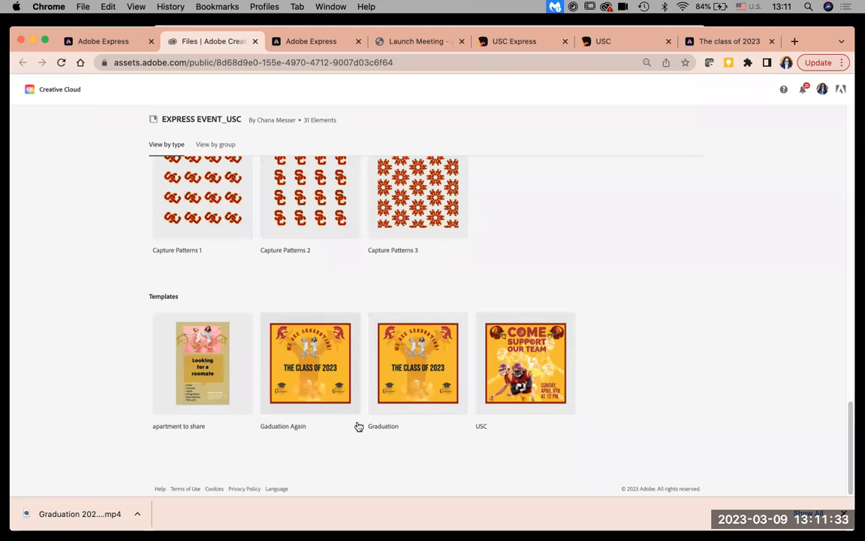
Return to the presentation page and open the Adobe Express blog link in the list of inspiration suggestions
{"action": "left_click", "coordinate": [120, 43]}
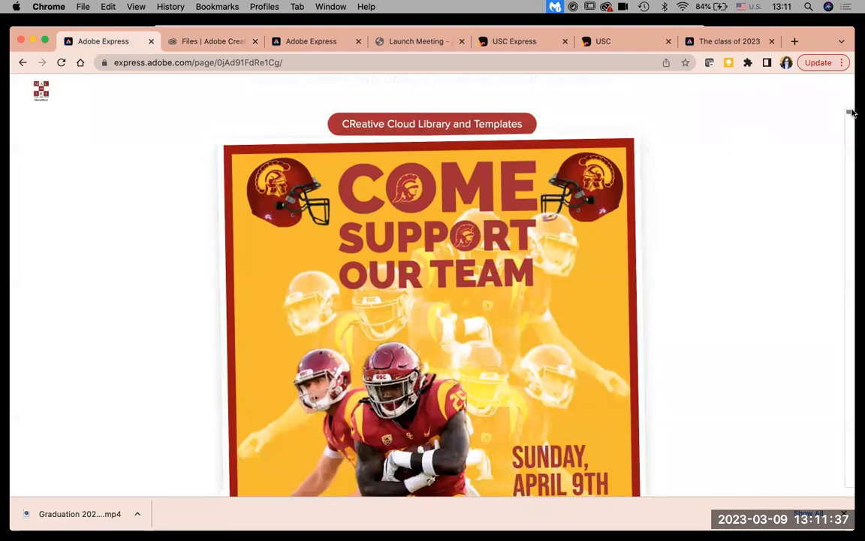
{"action": "left_click_drag", "start_coordinate": [848, 112], "coordinate": [839, 149]}
{"action": "scroll", "coordinate": [840, 149], "scroll_direction": "up", "scroll_amount": 4}
{"action": "scroll", "coordinate": [840, 150], "scroll_direction": "down", "scroll_amount": 2}
{"action": "scroll", "coordinate": [840, 149], "scroll_direction": "up", "scroll_amount": 2}
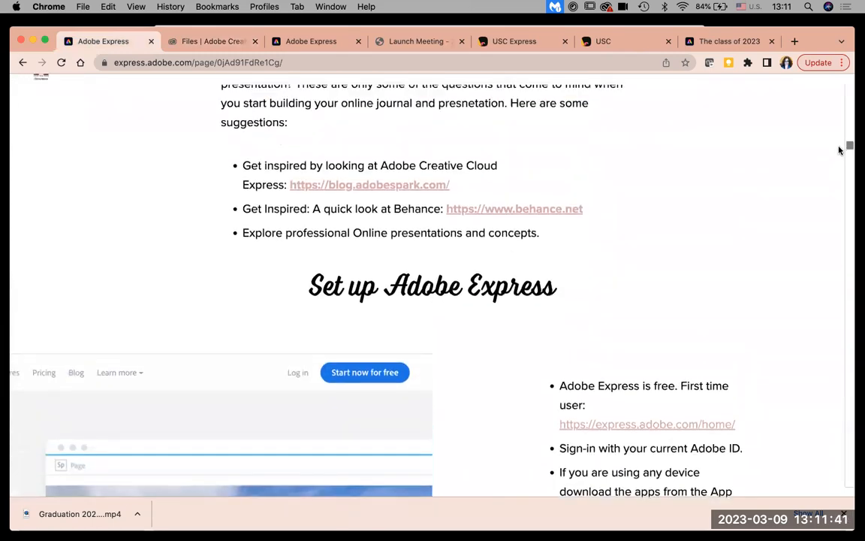
{"action": "left_click", "coordinate": [331, 192]}
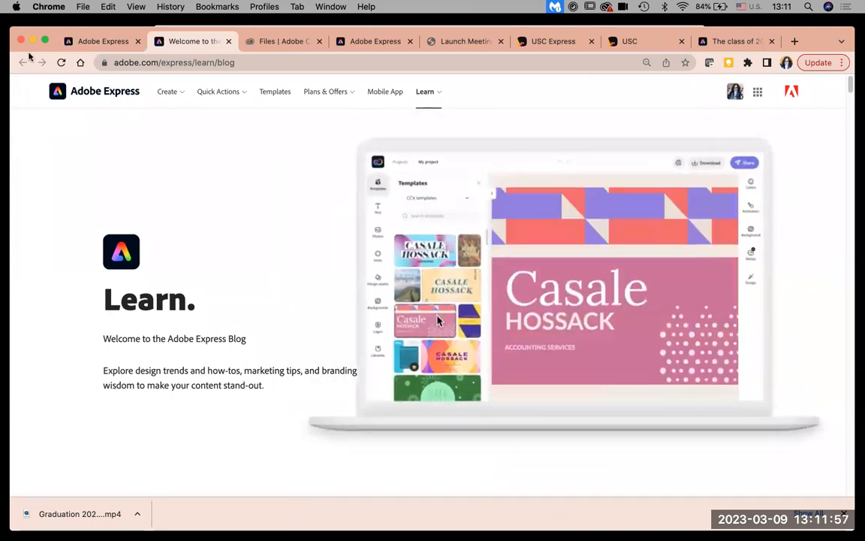
Open the presentation page's Behance link, go to the account's own profile and browse its livestreams
{"action": "left_click", "coordinate": [84, 41]}
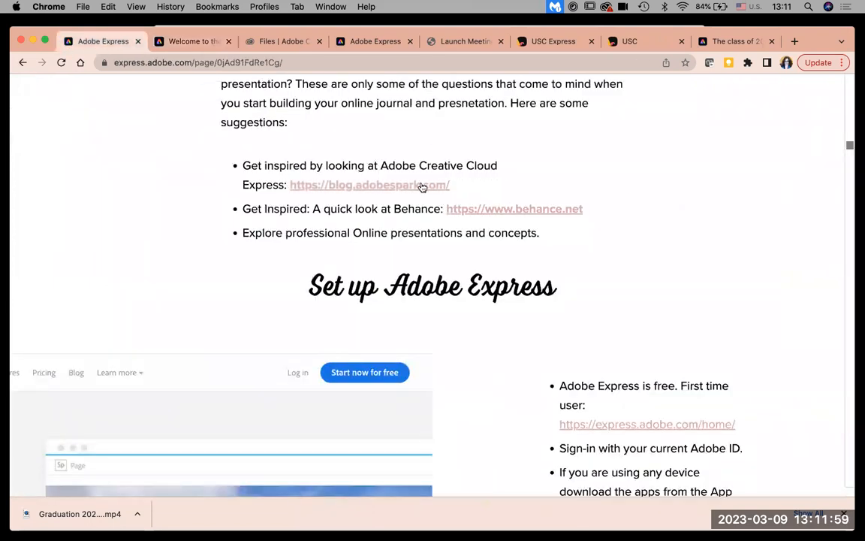
{"action": "left_click", "coordinate": [536, 214]}
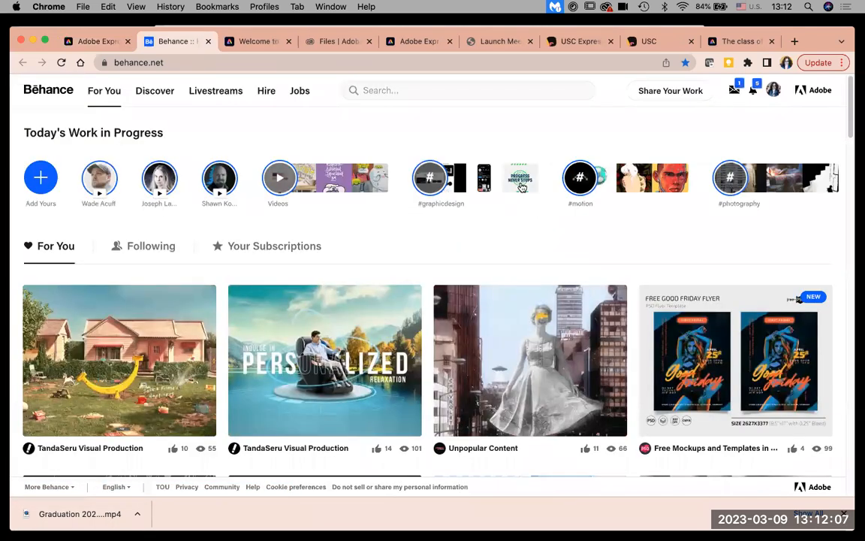
{"action": "left_click", "coordinate": [773, 91]}
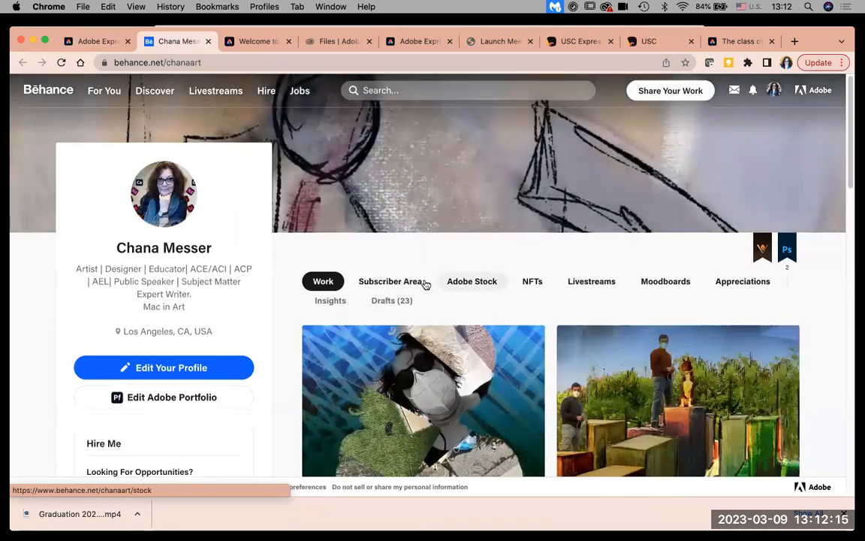
{"action": "left_click", "coordinate": [598, 282]}
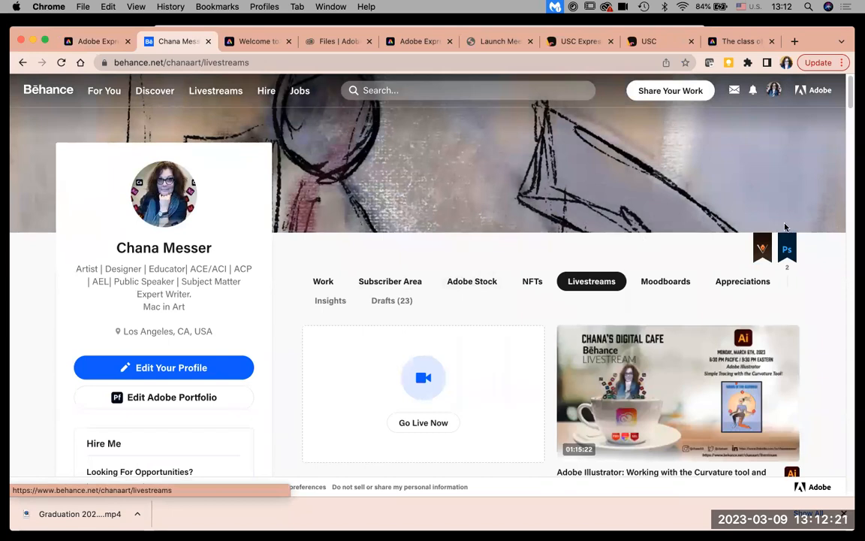
{"action": "scroll", "coordinate": [848, 112], "scroll_direction": "down", "scroll_amount": 2}
{"action": "left_click_drag", "start_coordinate": [848, 113], "coordinate": [846, 155]}
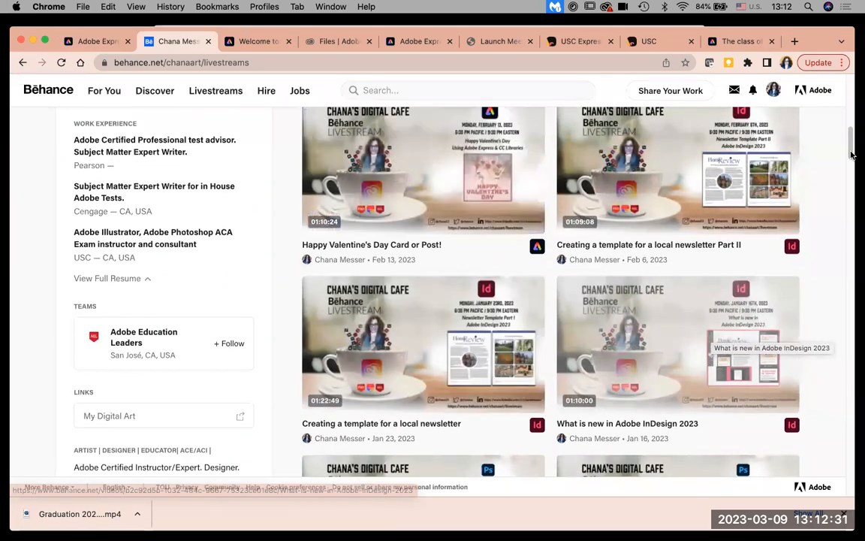
{"action": "left_click_drag", "start_coordinate": [851, 154], "coordinate": [685, 6]}
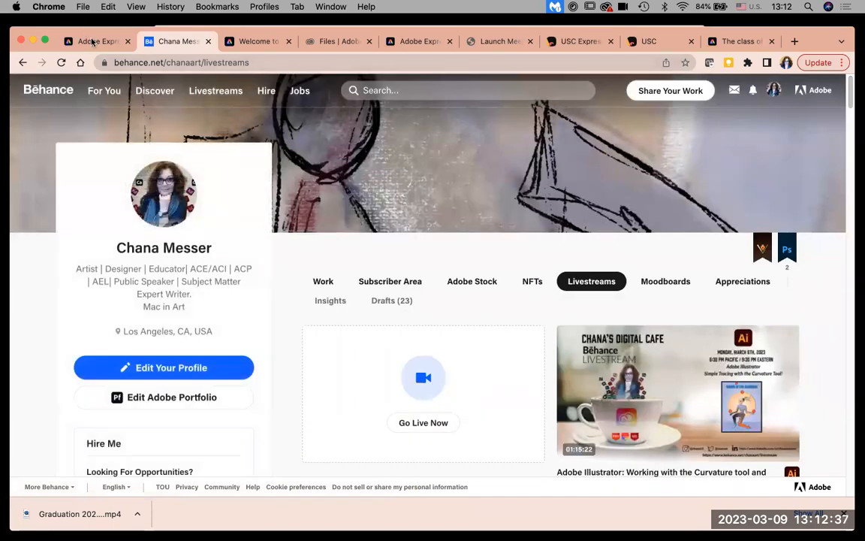
Return to the presentation page, open the Visit DTLA example web page and look through its opening section
{"action": "left_click", "coordinate": [92, 42]}
{"action": "mouse_move", "coordinate": [849, 150]}
{"action": "left_mouse_down"}
{"action": "mouse_move", "coordinate": [852, 415]}
{"action": "mouse_move", "coordinate": [857, 411]}
{"action": "left_mouse_up"}
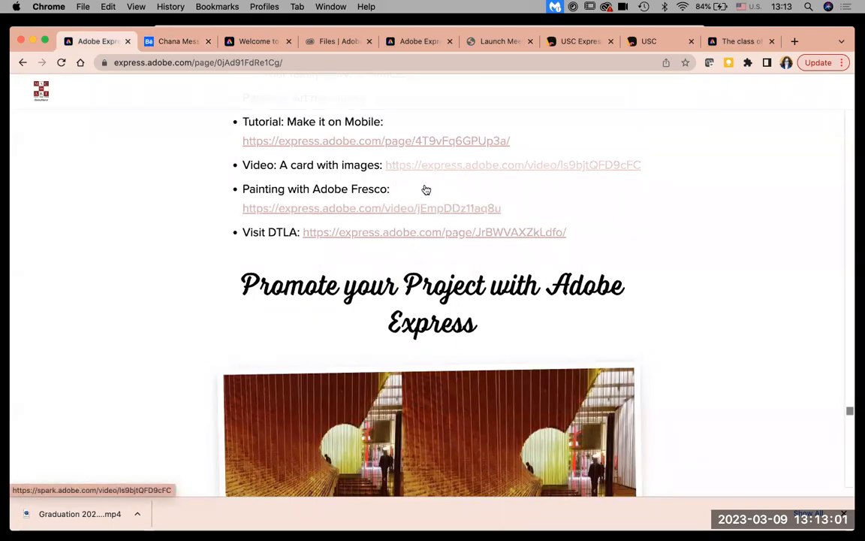
{"action": "left_click", "coordinate": [404, 233]}
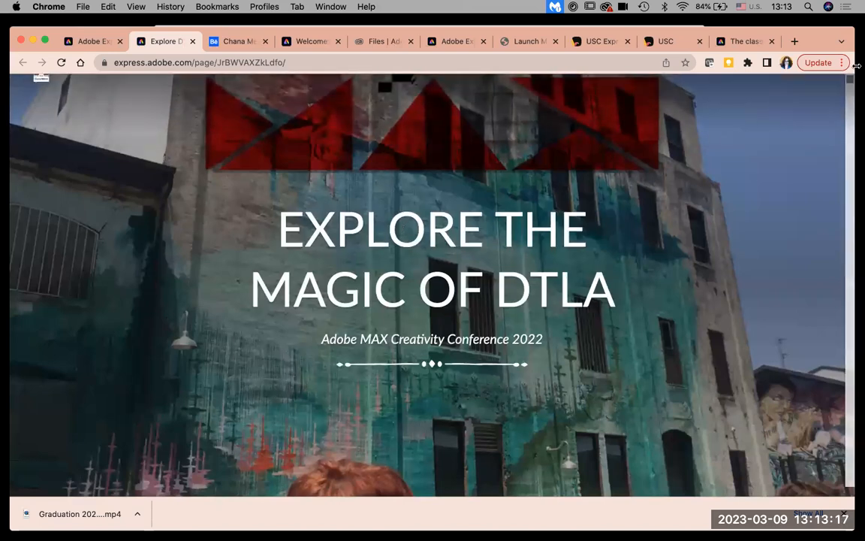
{"action": "scroll", "coordinate": [850, 85], "scroll_direction": "down", "scroll_amount": 10}
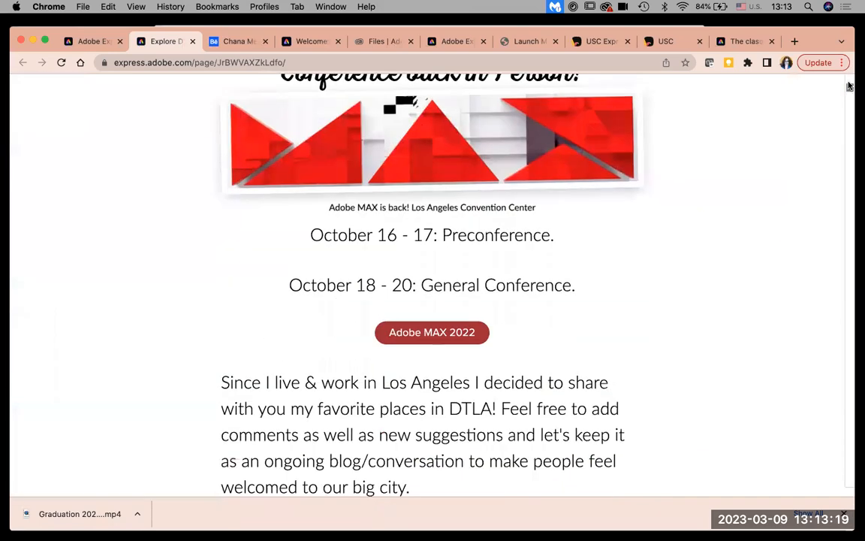
Look through the DTLA page's introduction and table of contents and open its Disney Music Hall section
{"action": "scroll", "coordinate": [851, 85], "scroll_direction": "up", "scroll_amount": 7}
{"action": "scroll", "coordinate": [849, 84], "scroll_direction": "down", "scroll_amount": 7}
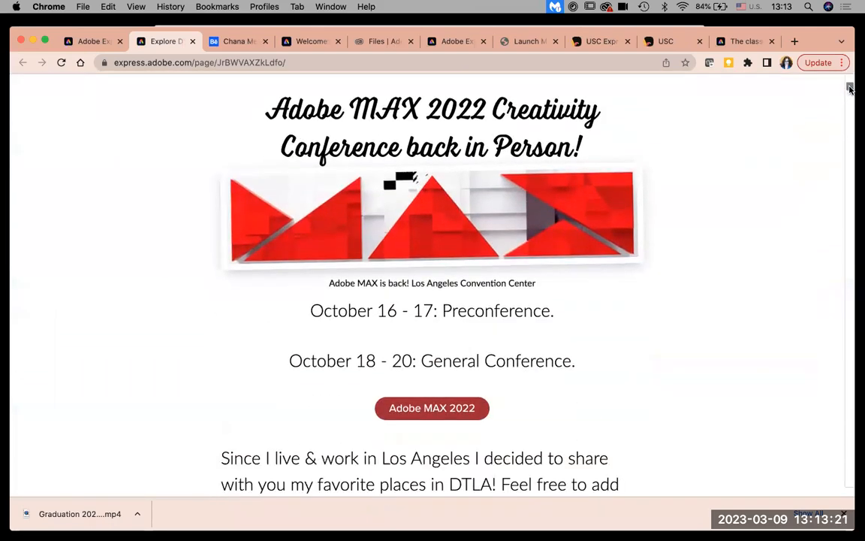
{"action": "scroll", "coordinate": [850, 94], "scroll_direction": "down", "scroll_amount": 5}
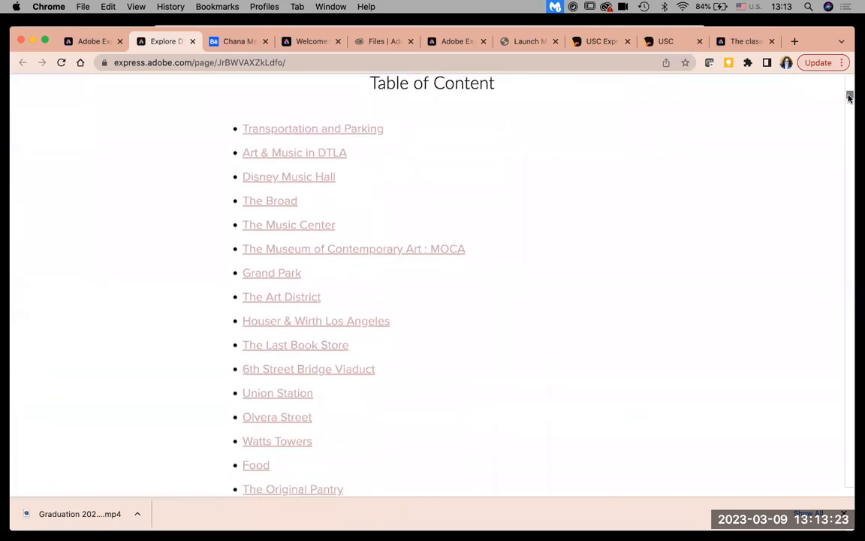
{"action": "scroll", "coordinate": [849, 96], "scroll_direction": "down", "scroll_amount": 2}
{"action": "scroll", "coordinate": [850, 97], "scroll_direction": "down", "scroll_amount": 4}
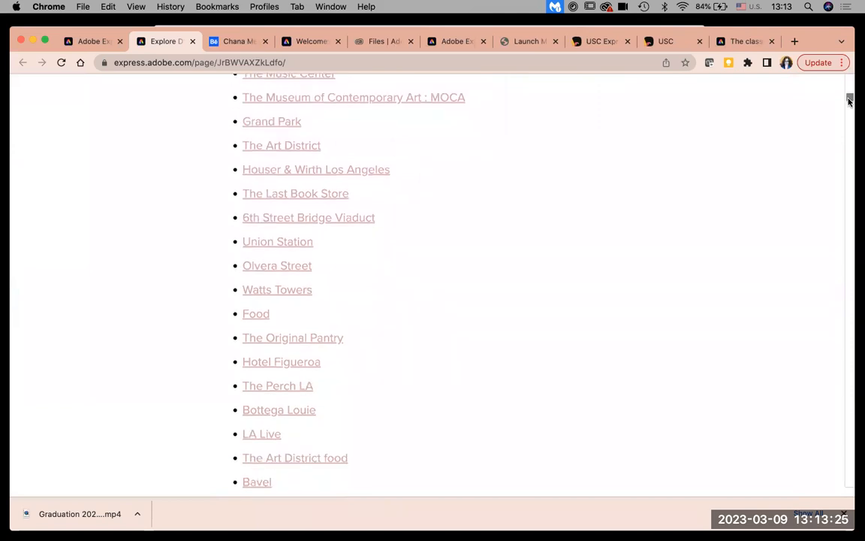
{"action": "scroll", "coordinate": [850, 100], "scroll_direction": "up", "scroll_amount": 1}
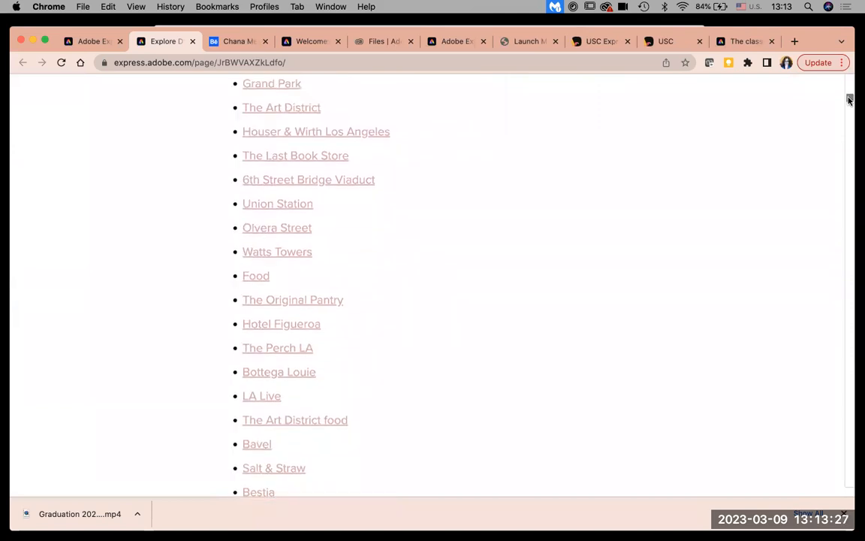
{"action": "scroll", "coordinate": [848, 96], "scroll_direction": "up", "scroll_amount": 6}
{"action": "scroll", "coordinate": [269, 293], "scroll_direction": "down", "scroll_amount": 1}
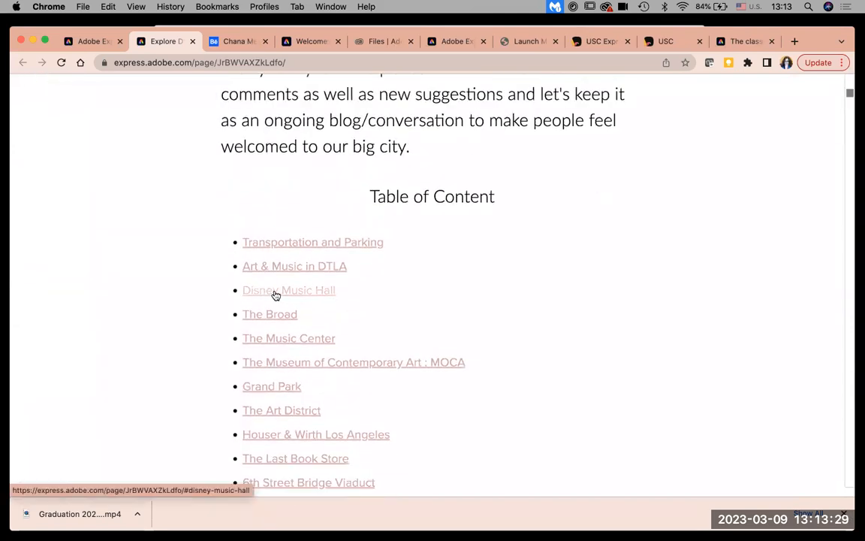
{"action": "left_click", "coordinate": [275, 292]}
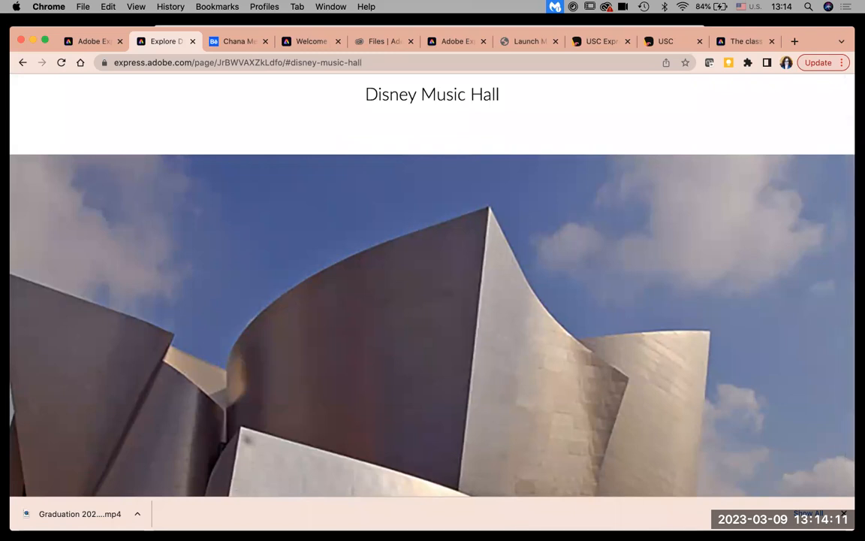
Switch to Photoshop and open the recent file Model .jpg
{"action": "left_click", "coordinate": [120, 20]}
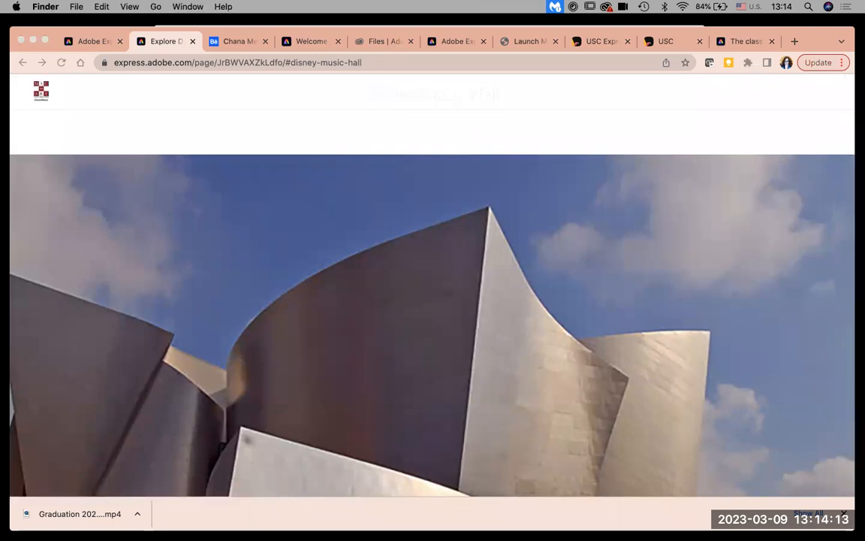
{"action": "mouse_move", "coordinate": [515, 532]}
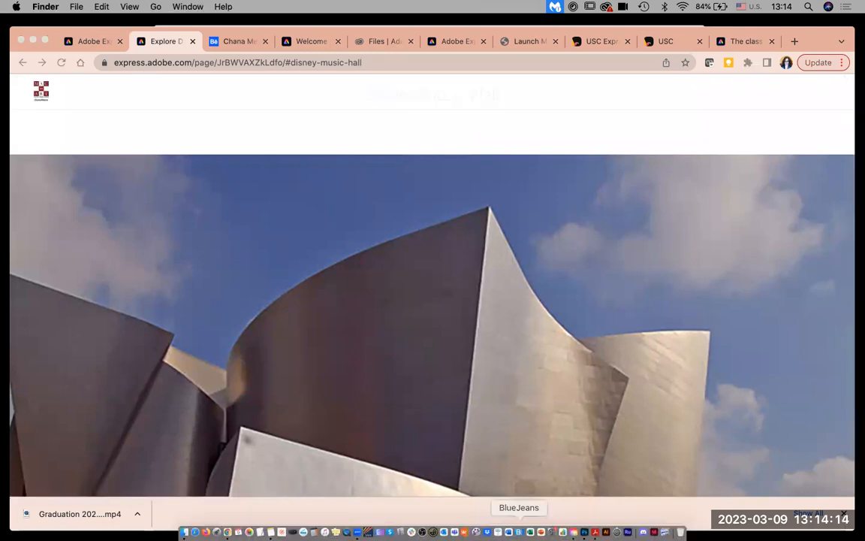
{"action": "left_click", "coordinate": [585, 532]}
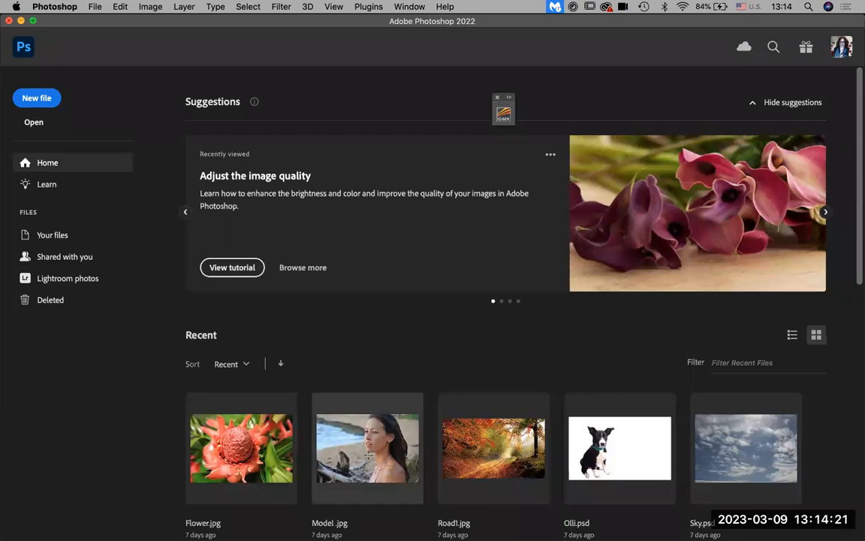
{"action": "left_click", "coordinate": [368, 455]}
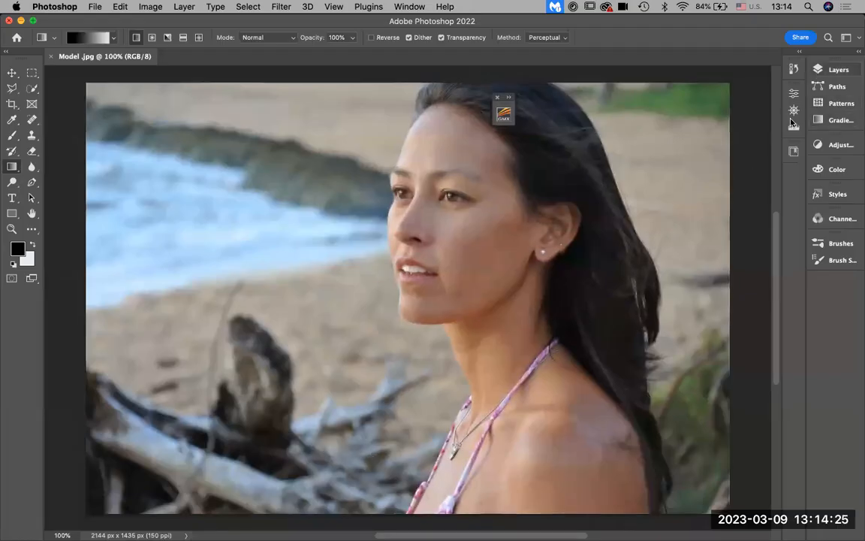
Display the Creative Cloud libraries over the photo, move them higher and reduce their height
{"action": "left_click", "coordinate": [794, 151]}
{"action": "left_click_drag", "start_coordinate": [677, 124], "coordinate": [654, 45]}
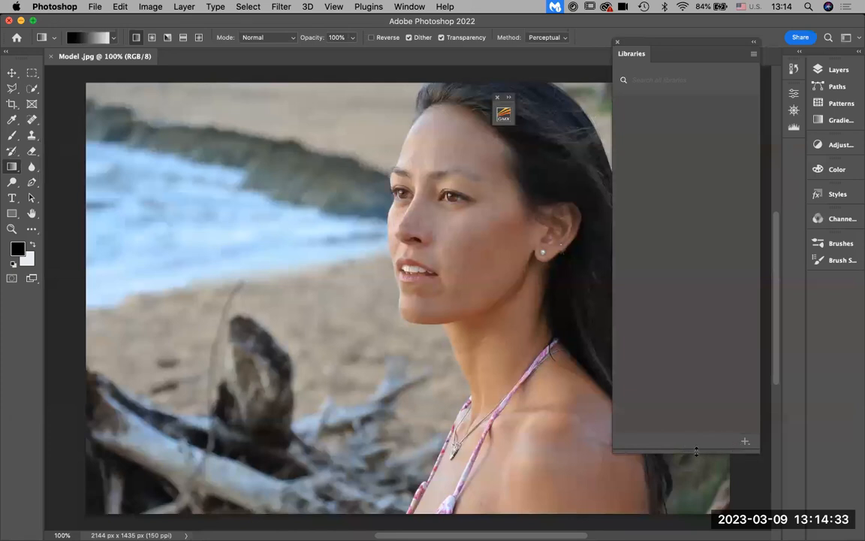
{"action": "left_click_drag", "start_coordinate": [694, 448], "coordinate": [725, 293]}
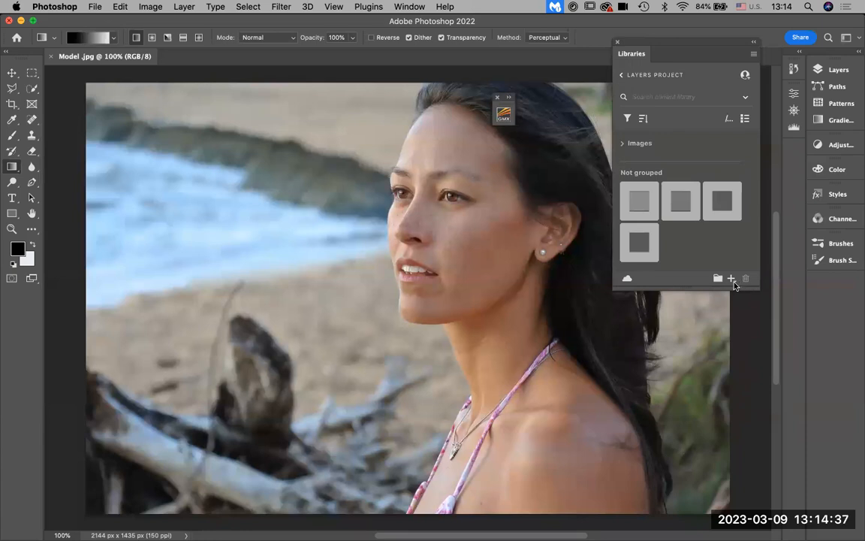
Start Extract from Image on the photo for the LAYERS PROJECT library and skip the introductory tour
{"action": "left_click", "coordinate": [731, 280]}
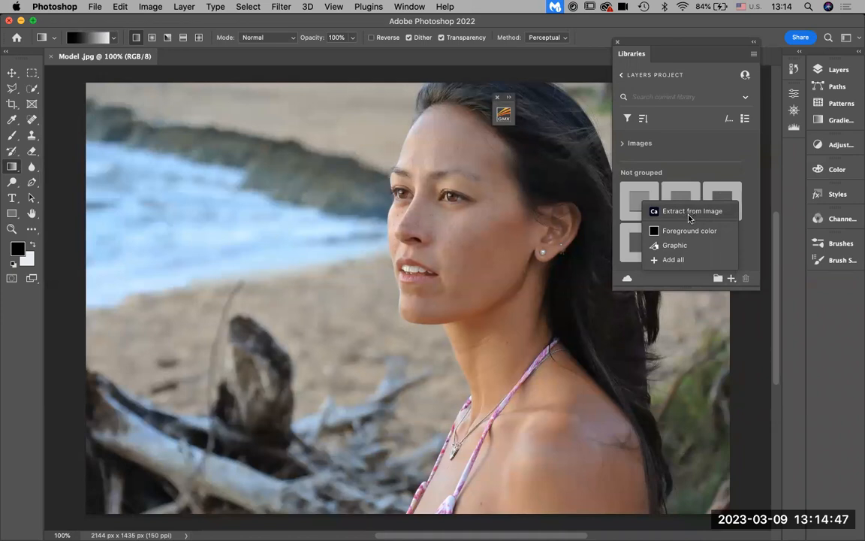
{"action": "left_click", "coordinate": [688, 215]}
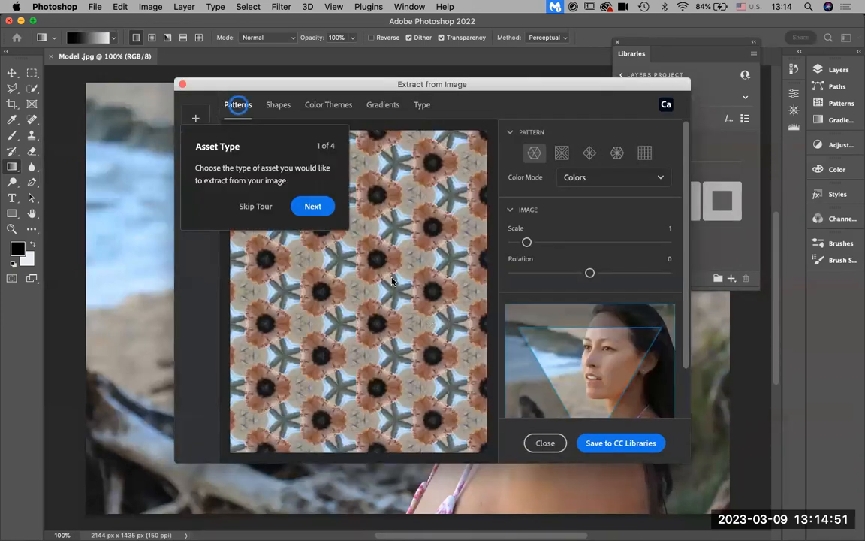
{"action": "left_click", "coordinate": [256, 207]}
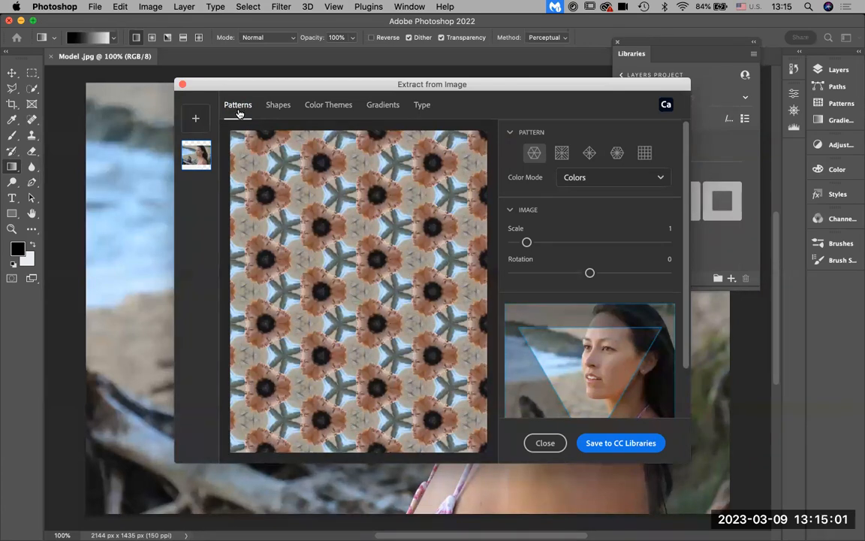
Try several pattern tilings, choose the first one at scale 3.7, and save the pattern to CC Libraries
{"action": "left_click", "coordinate": [562, 154]}
{"action": "left_click", "coordinate": [590, 154]}
{"action": "left_click", "coordinate": [644, 154]}
{"action": "left_click_drag", "start_coordinate": [550, 247], "coordinate": [569, 241]}
{"action": "left_click", "coordinate": [534, 153]}
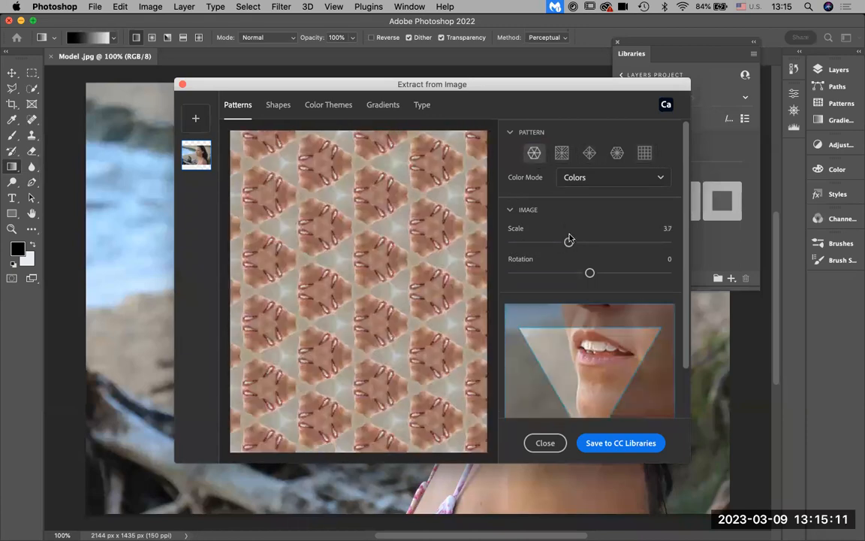
{"action": "left_click", "coordinate": [598, 444]}
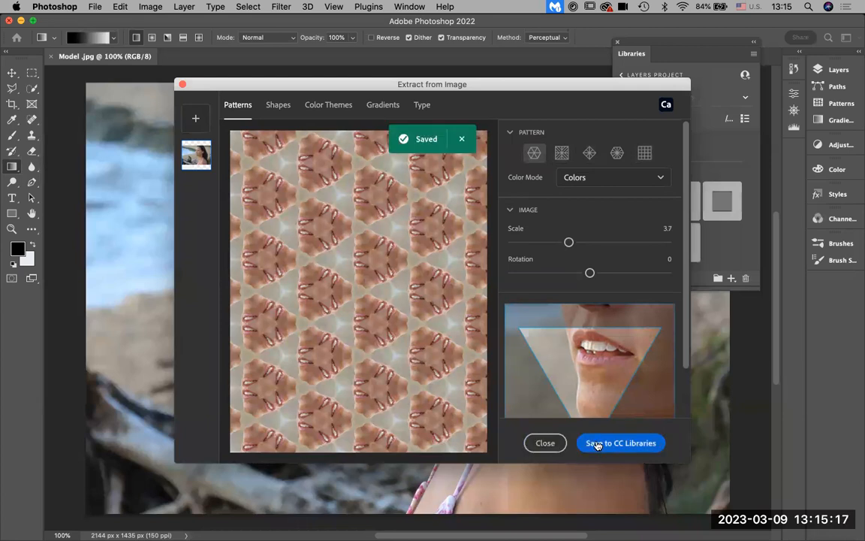
Extract a black-and-white shape with detail 58 and a Colorful color theme from the photo, saving them to CC Libraries
{"action": "left_click", "coordinate": [278, 107]}
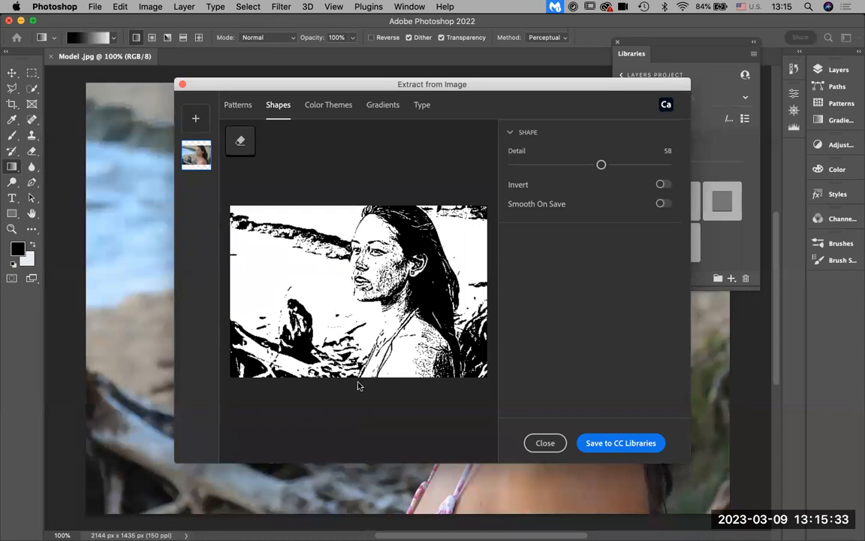
{"action": "left_click", "coordinate": [610, 444]}
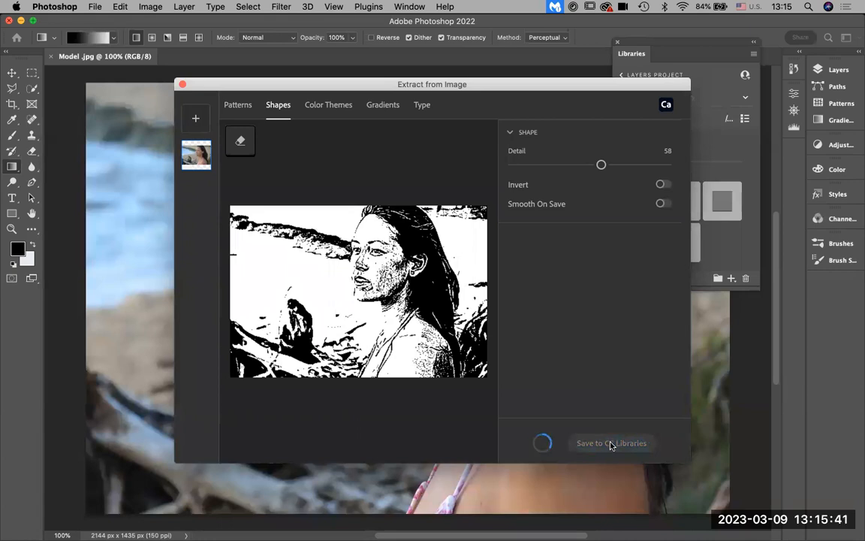
{"action": "left_click", "coordinate": [337, 113]}
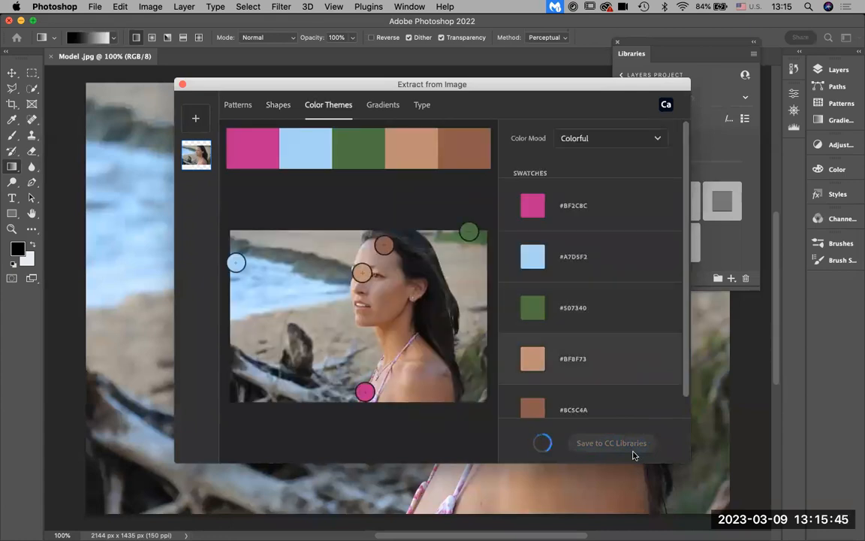
Open the gradient extraction for the photo
{"action": "left_click", "coordinate": [387, 107]}
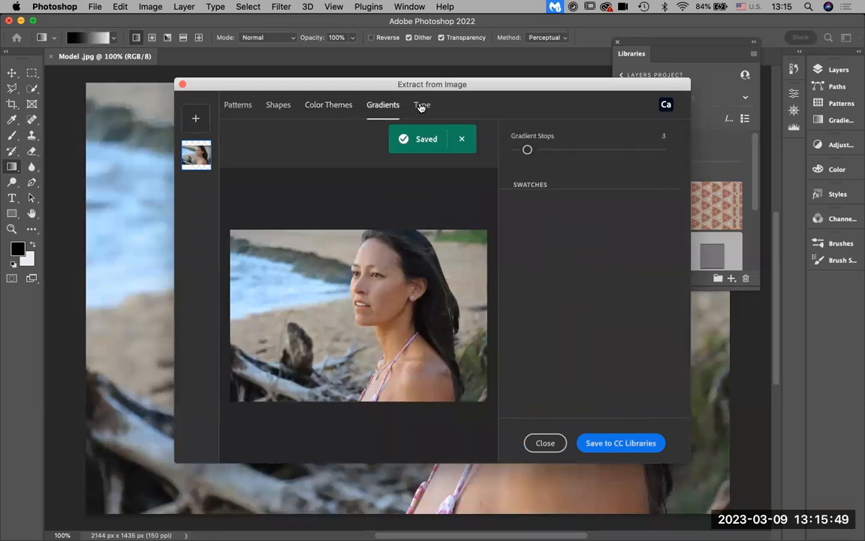